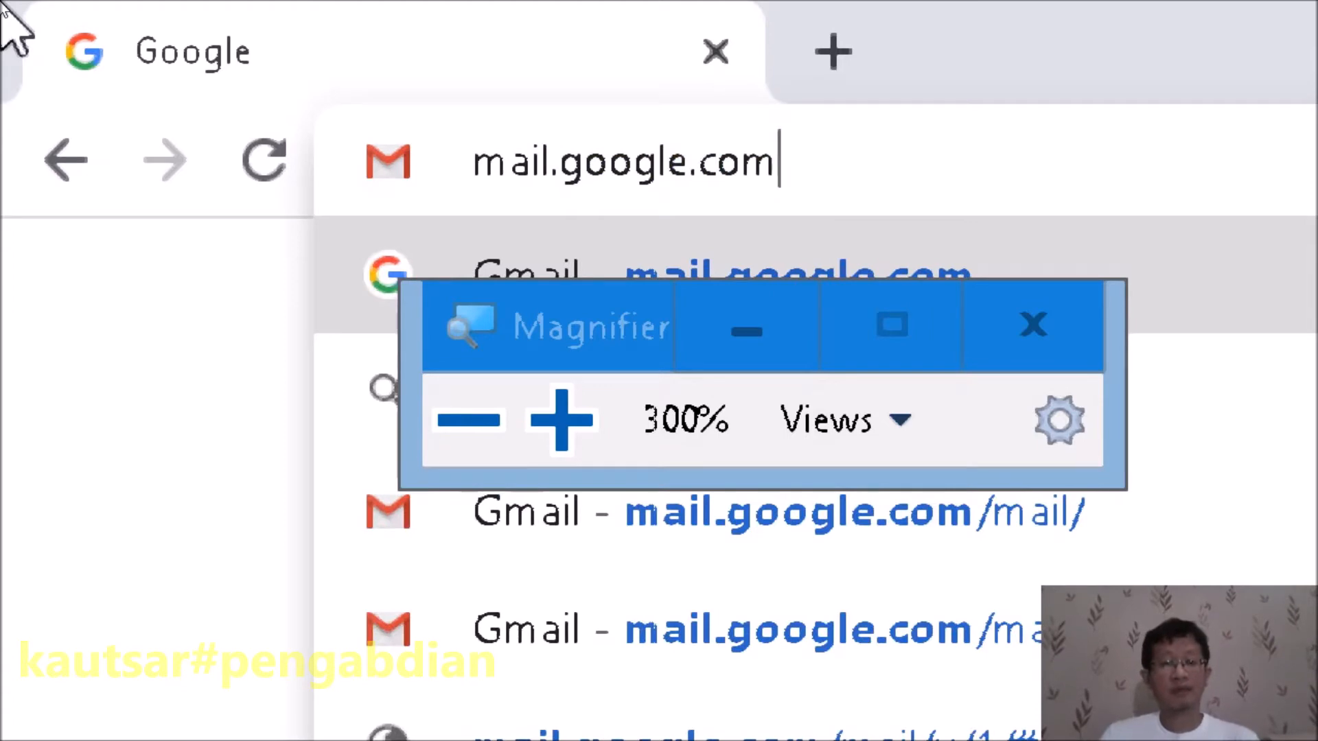
- Sign in to Gmail with the saved account e-mail and the account password
key("Return")
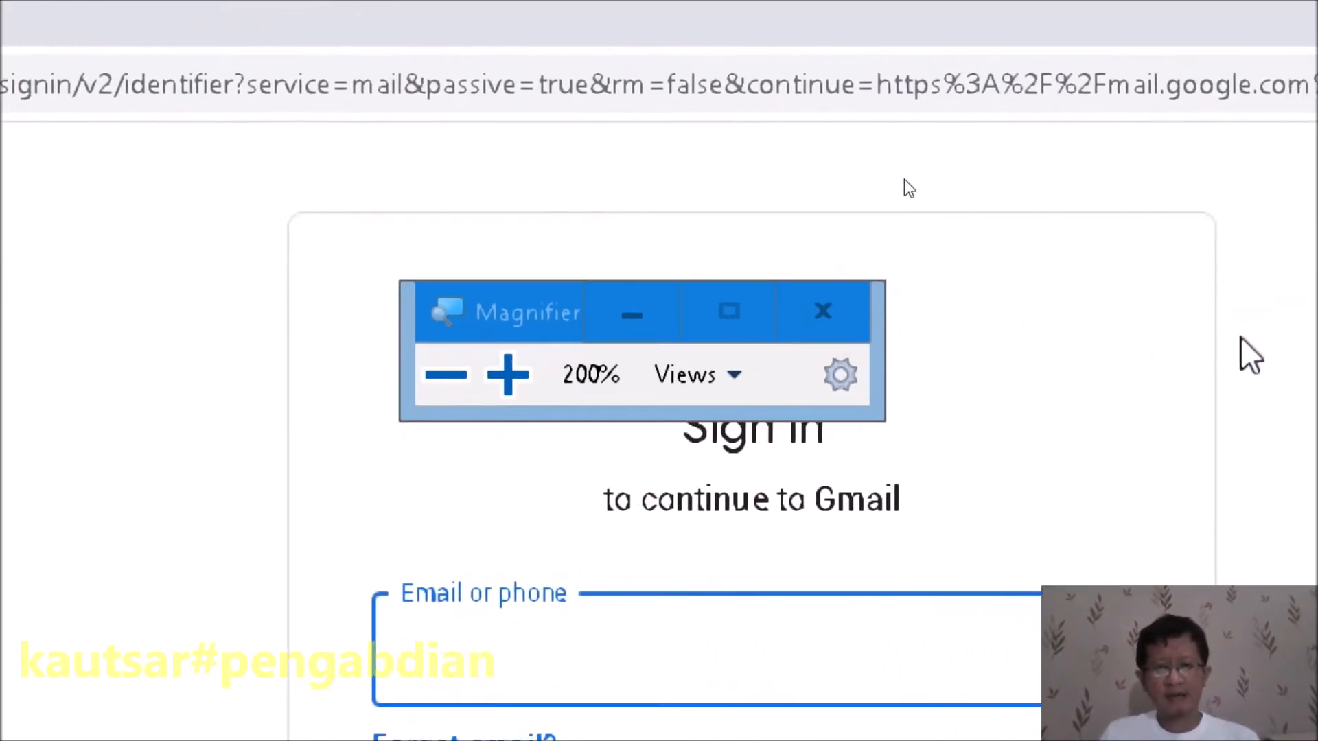
left_click(759, 671)
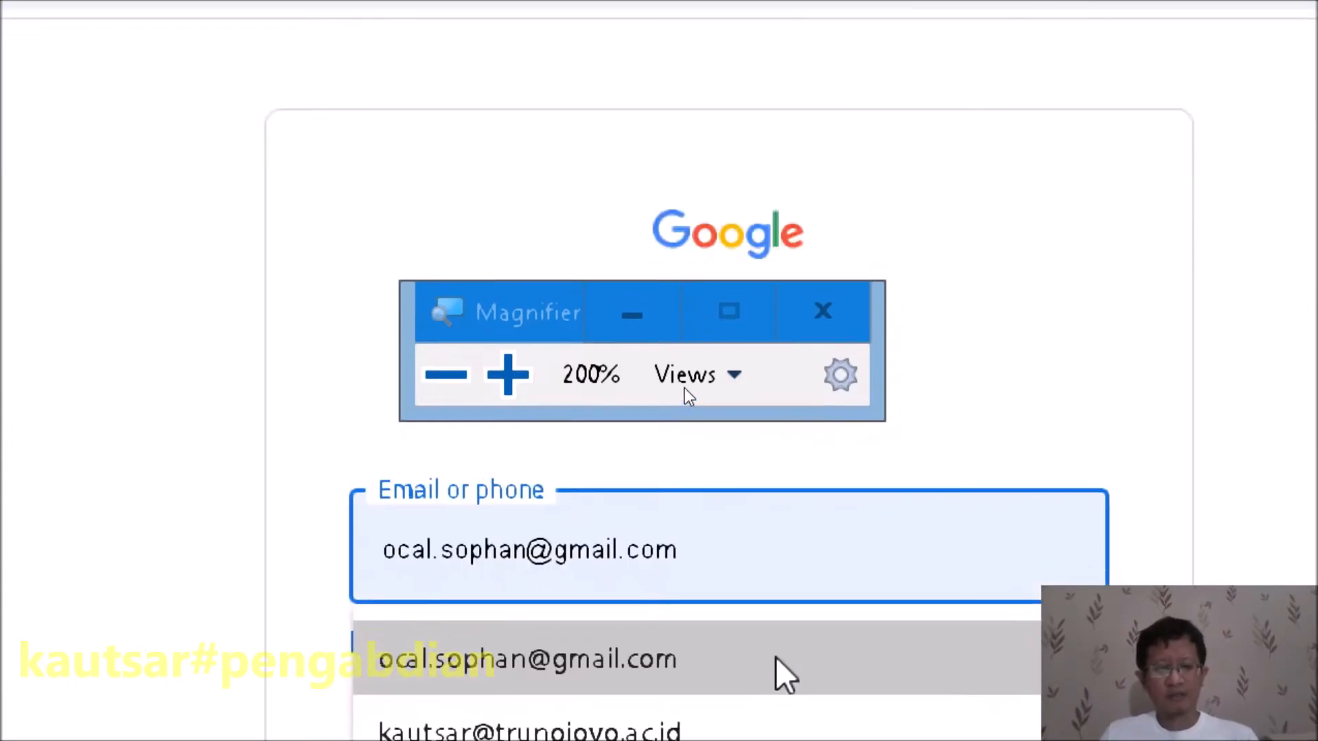
left_click(619, 661)
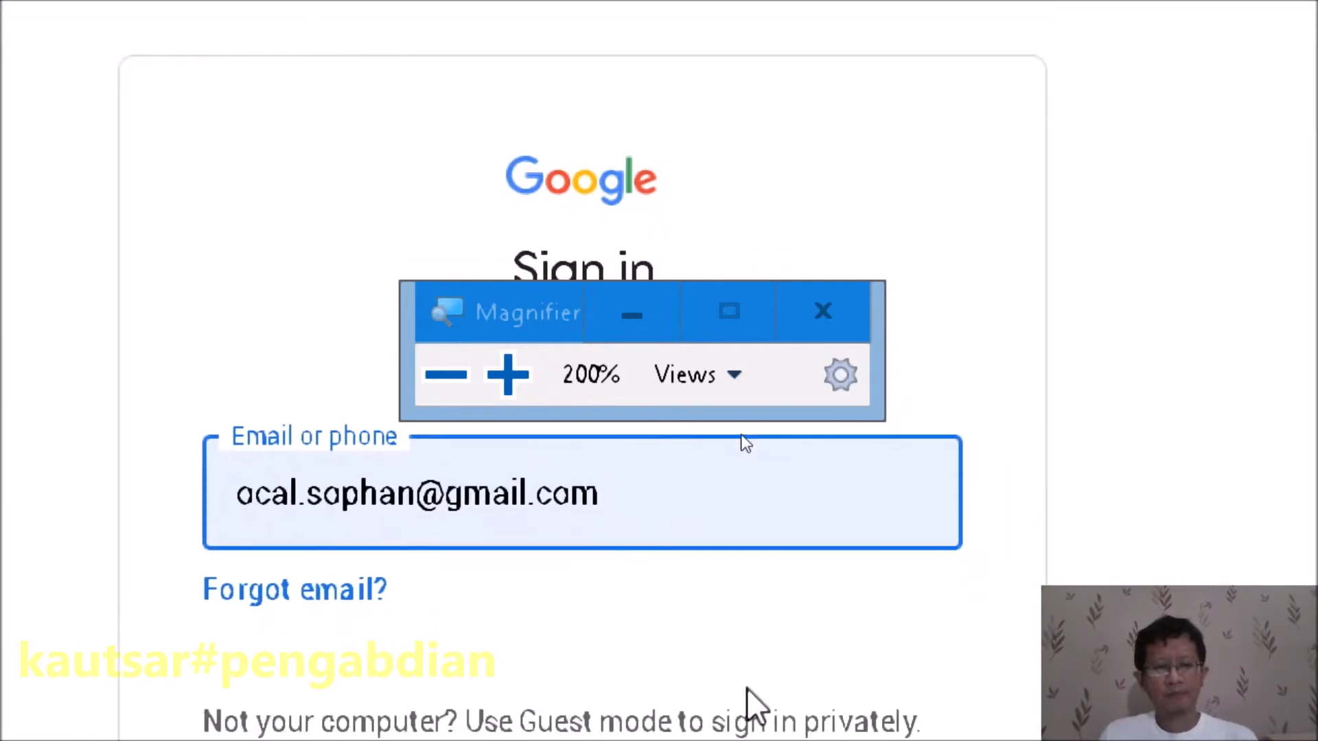
left_click(868, 679)
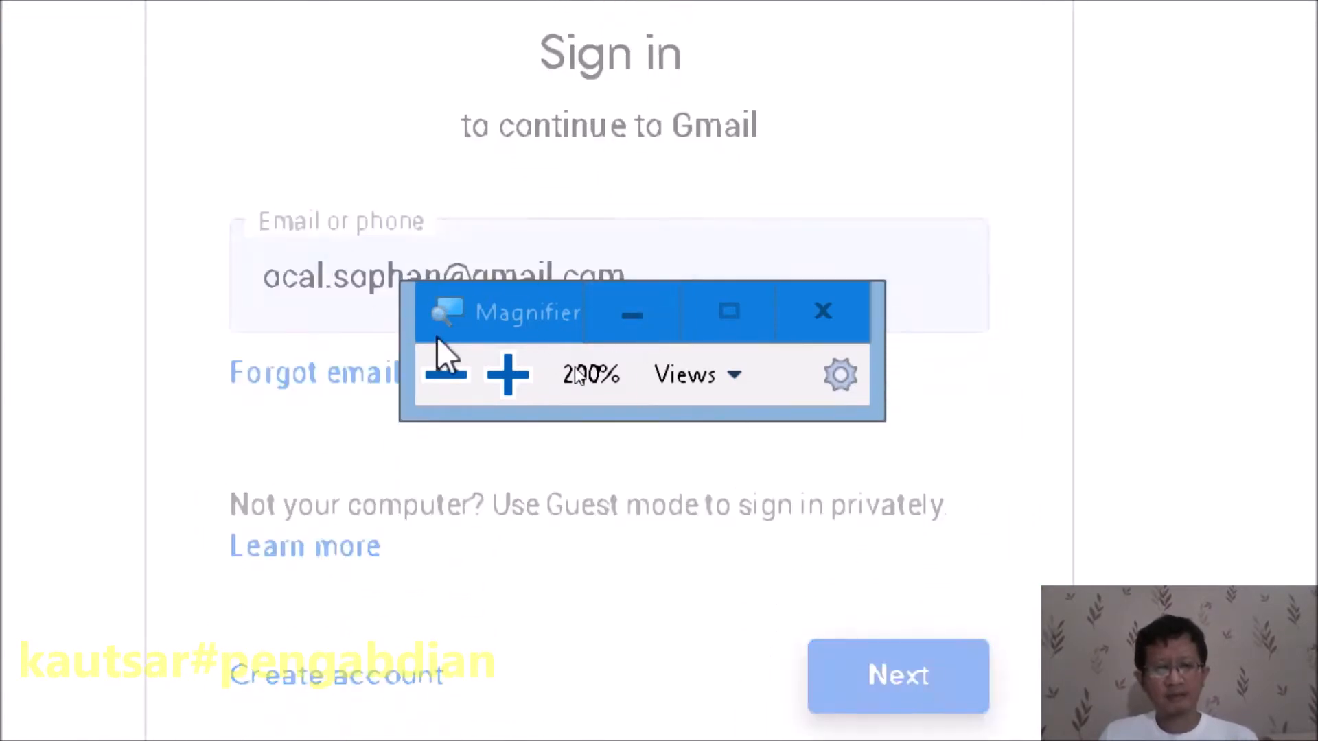
type("•••••••••••")
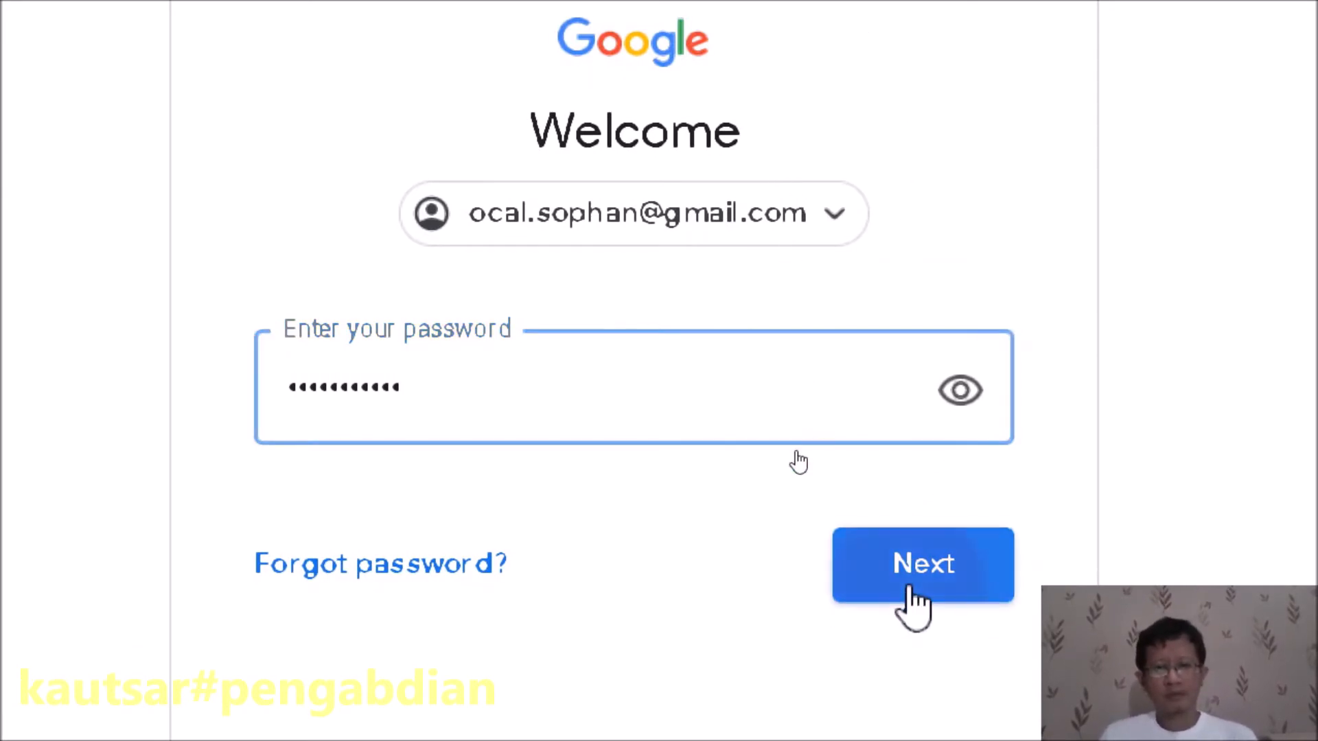
left_click(905, 584)
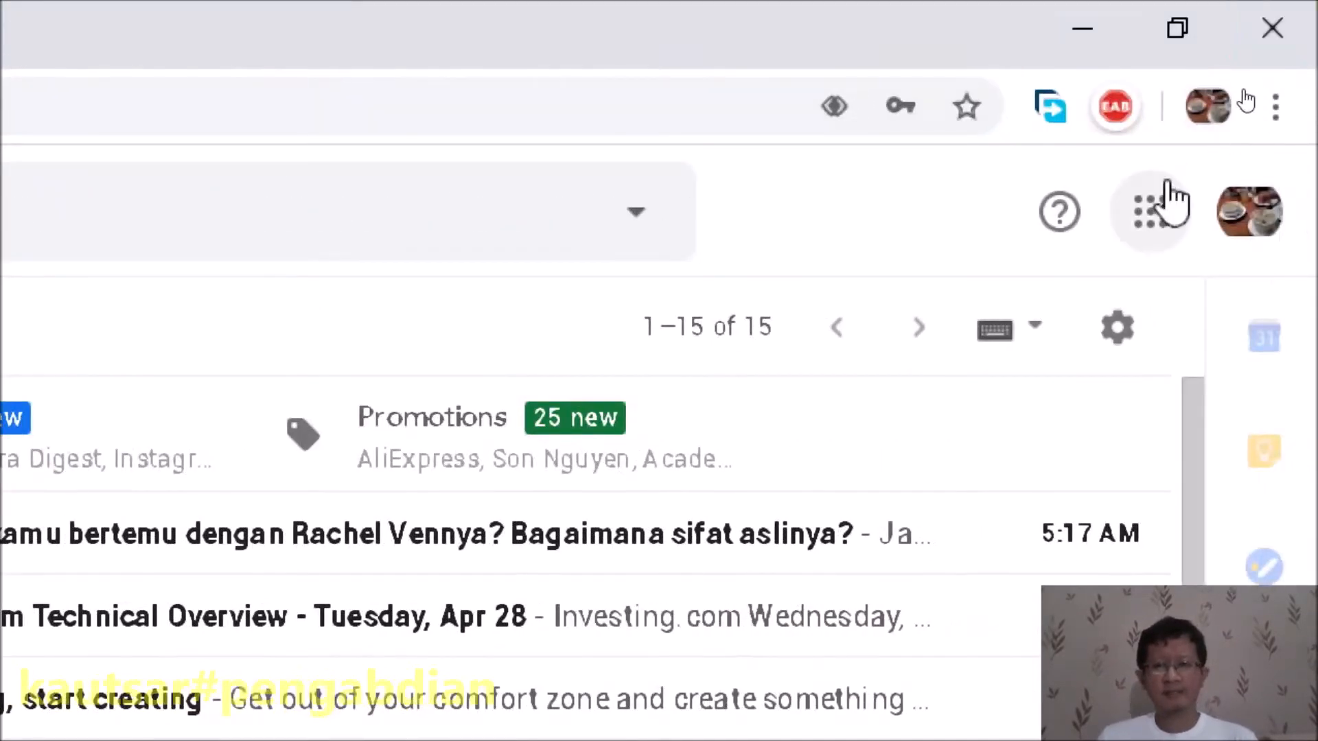
- Open Google Drive from the Google apps grid in Gmail
left_click(1148, 223)
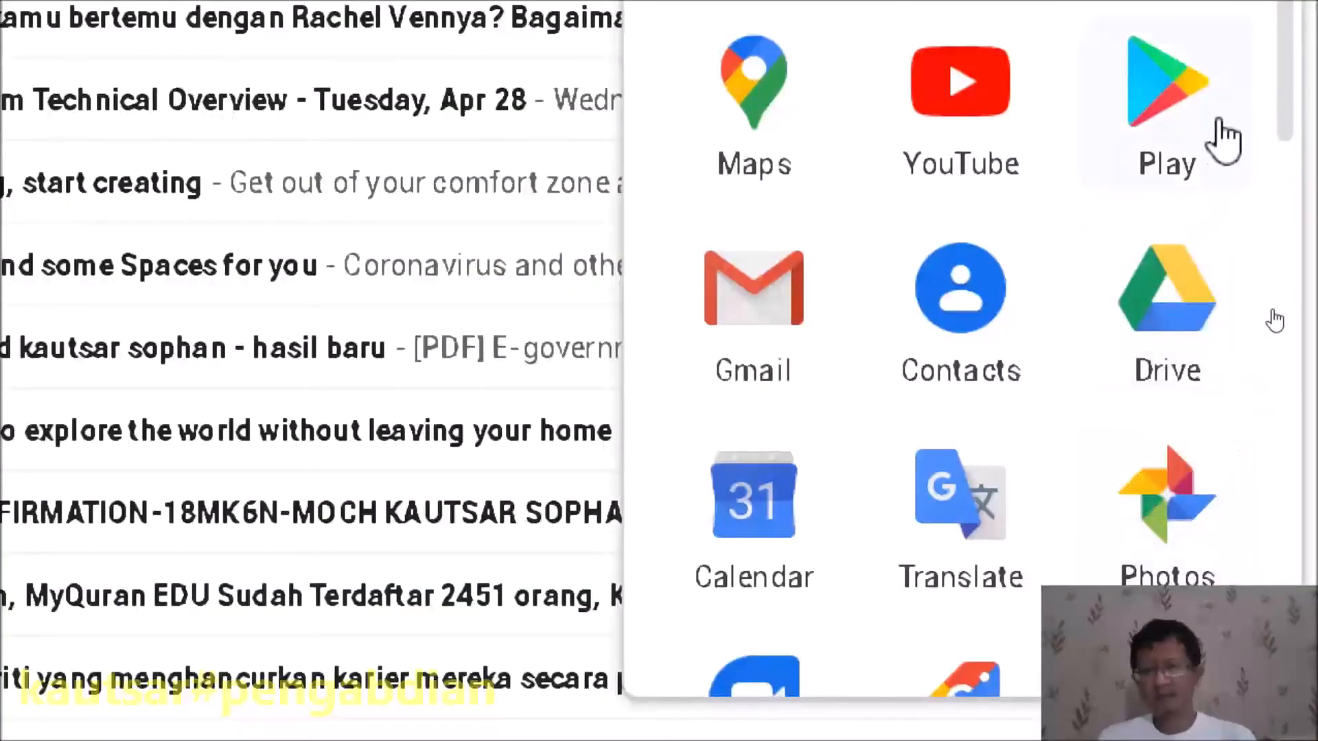
scroll(1239, 206, "down", 3)
scroll(1209, 226, "down", 2)
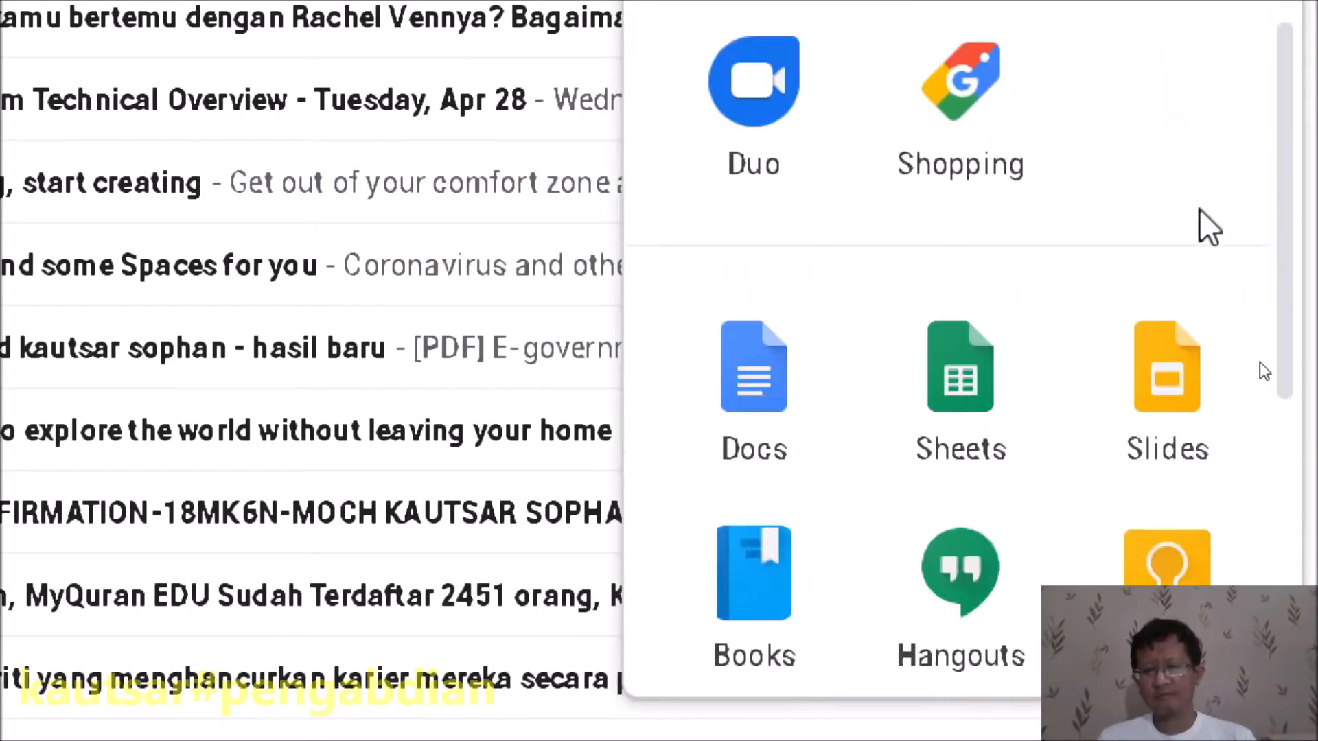
scroll(1166, 206, "up", 3)
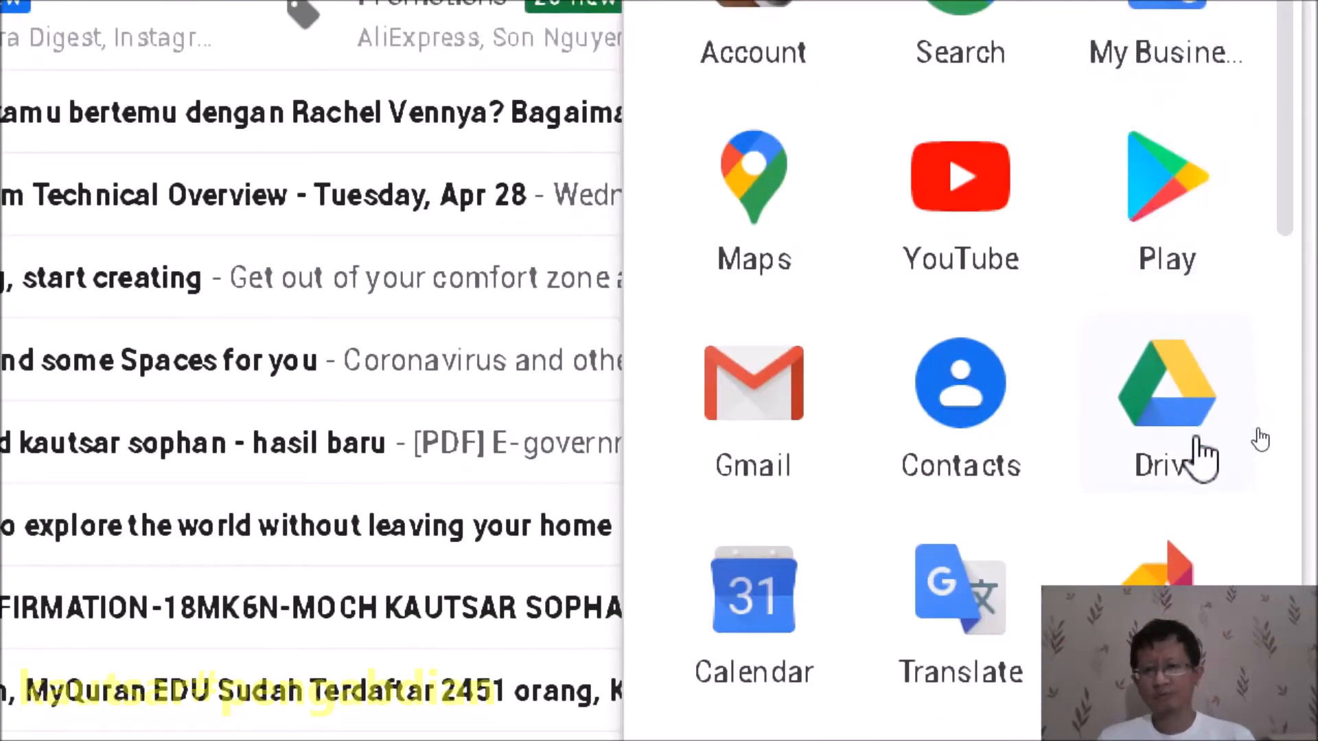
left_click(1195, 443)
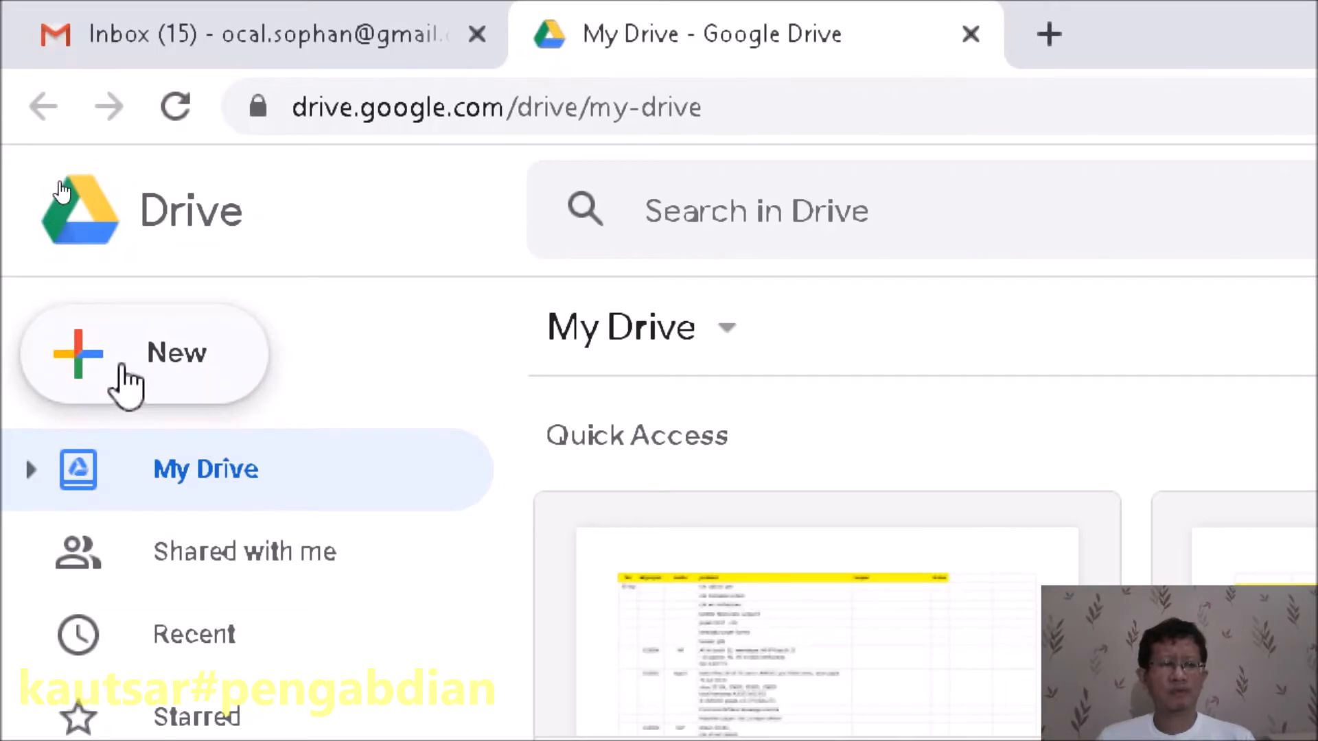
- Create a new blank Google Form from Drive's New > More menu
left_click(123, 376)
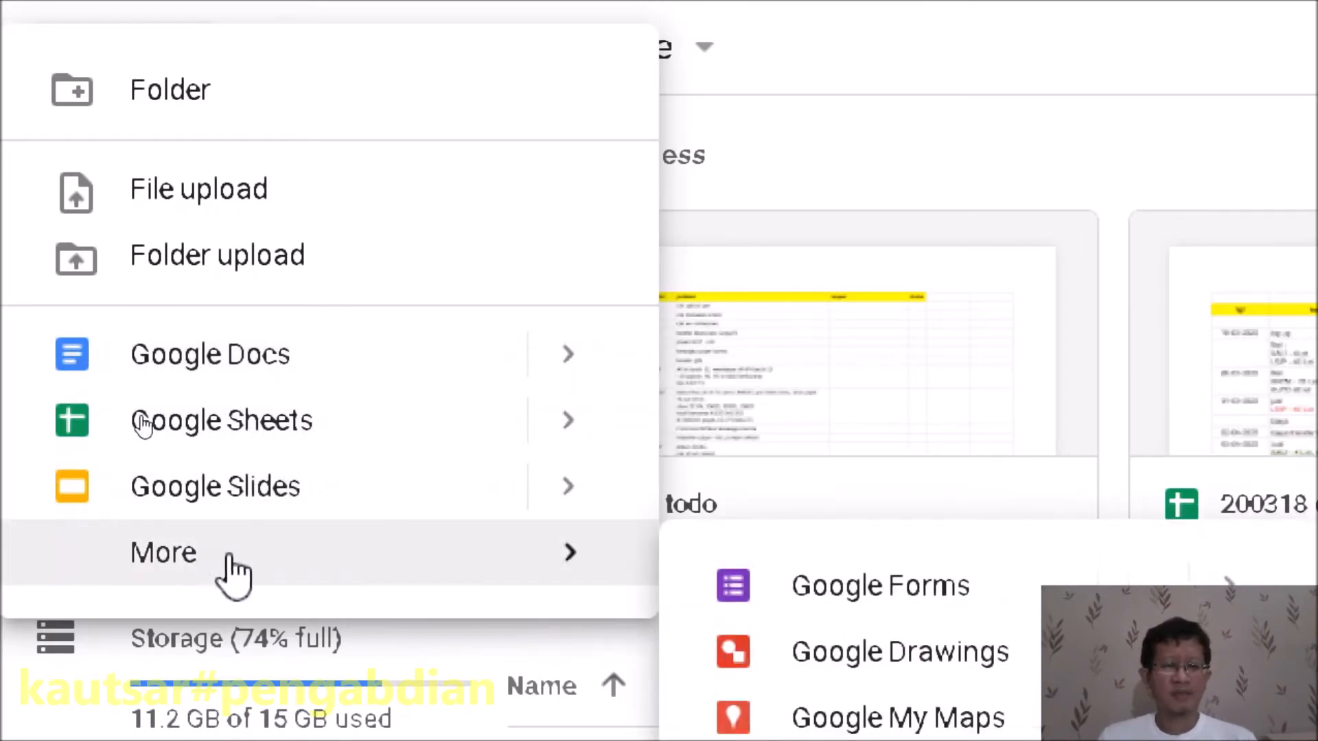
mouse_move(495, 559)
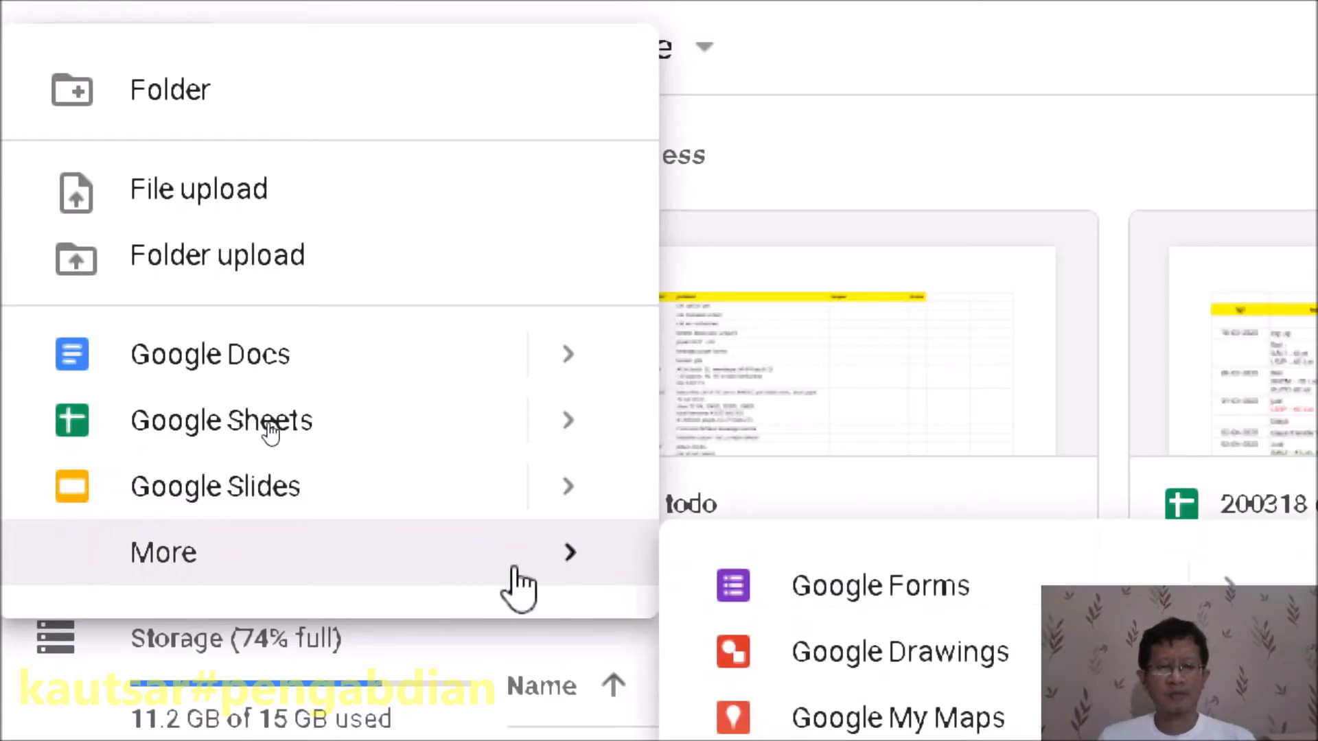
left_click(882, 604)
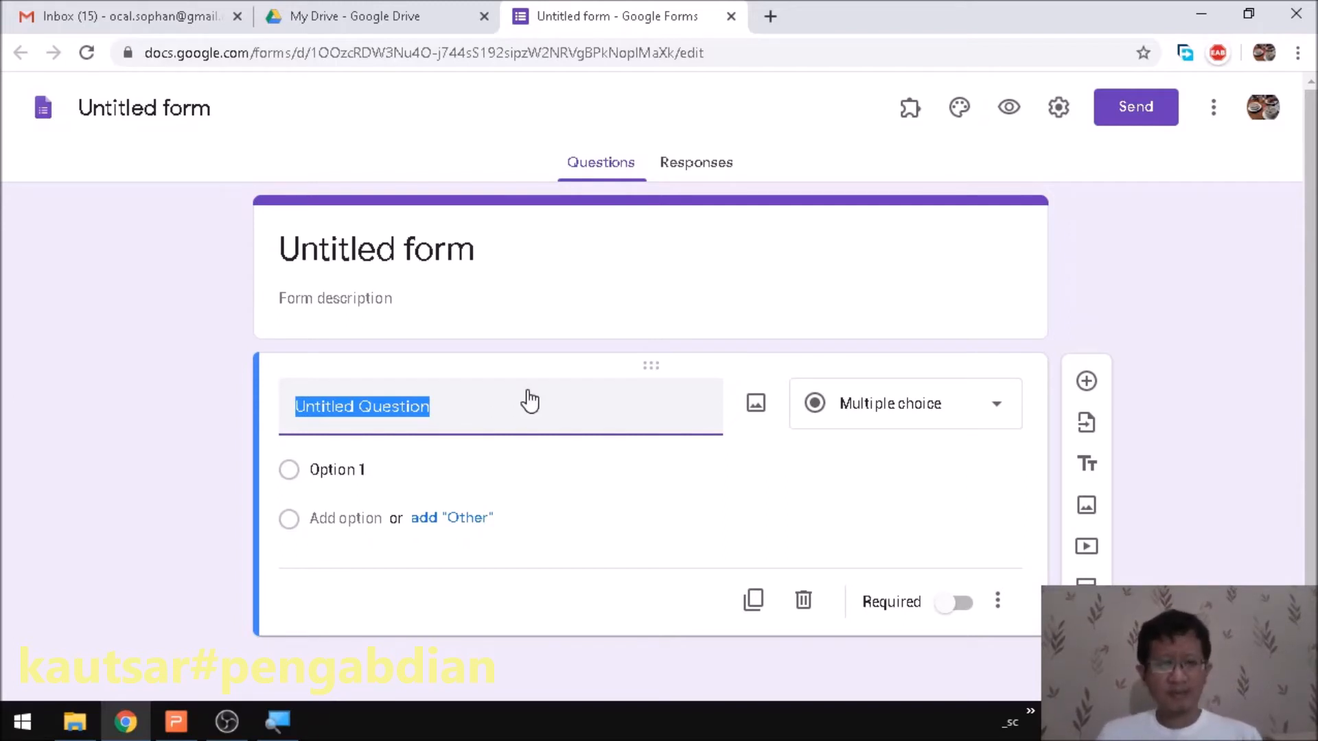
- Title the form 'Log Aktifitas Harian Siswa'
left_click(411, 267)
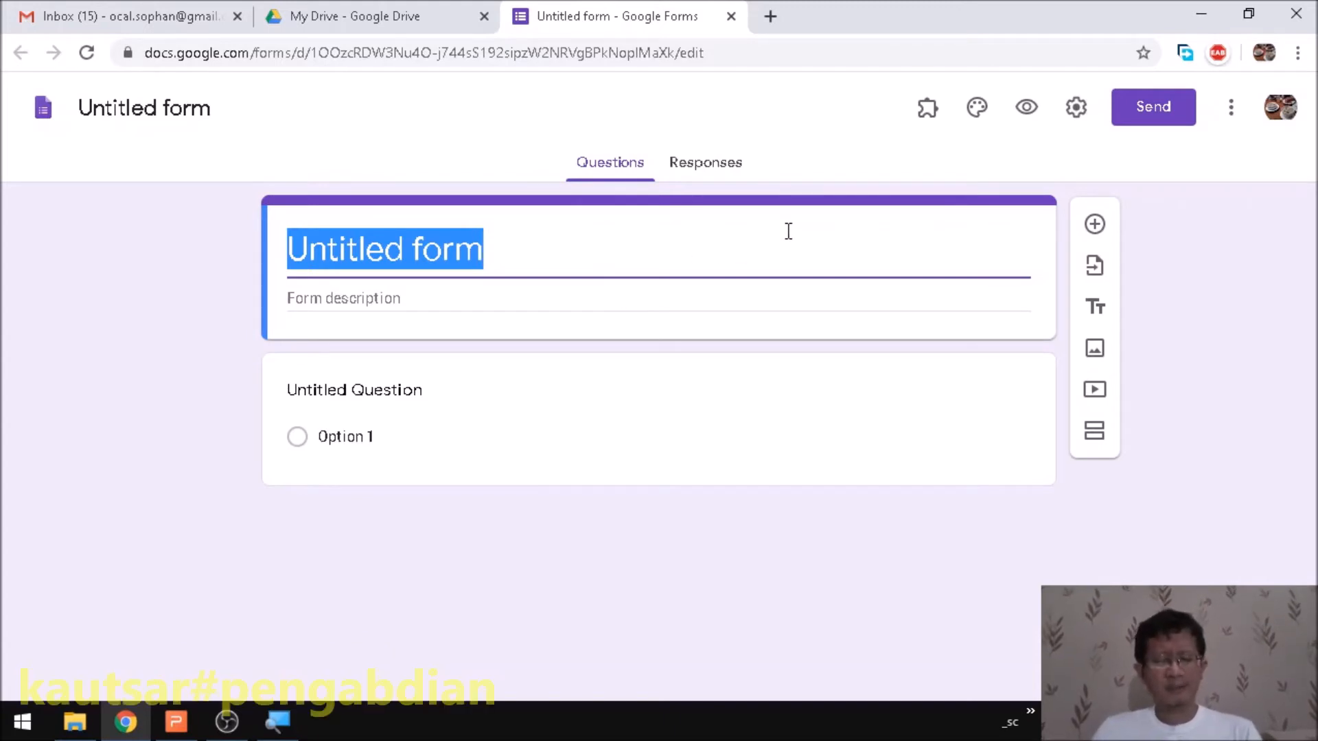
type("Log AKtif")
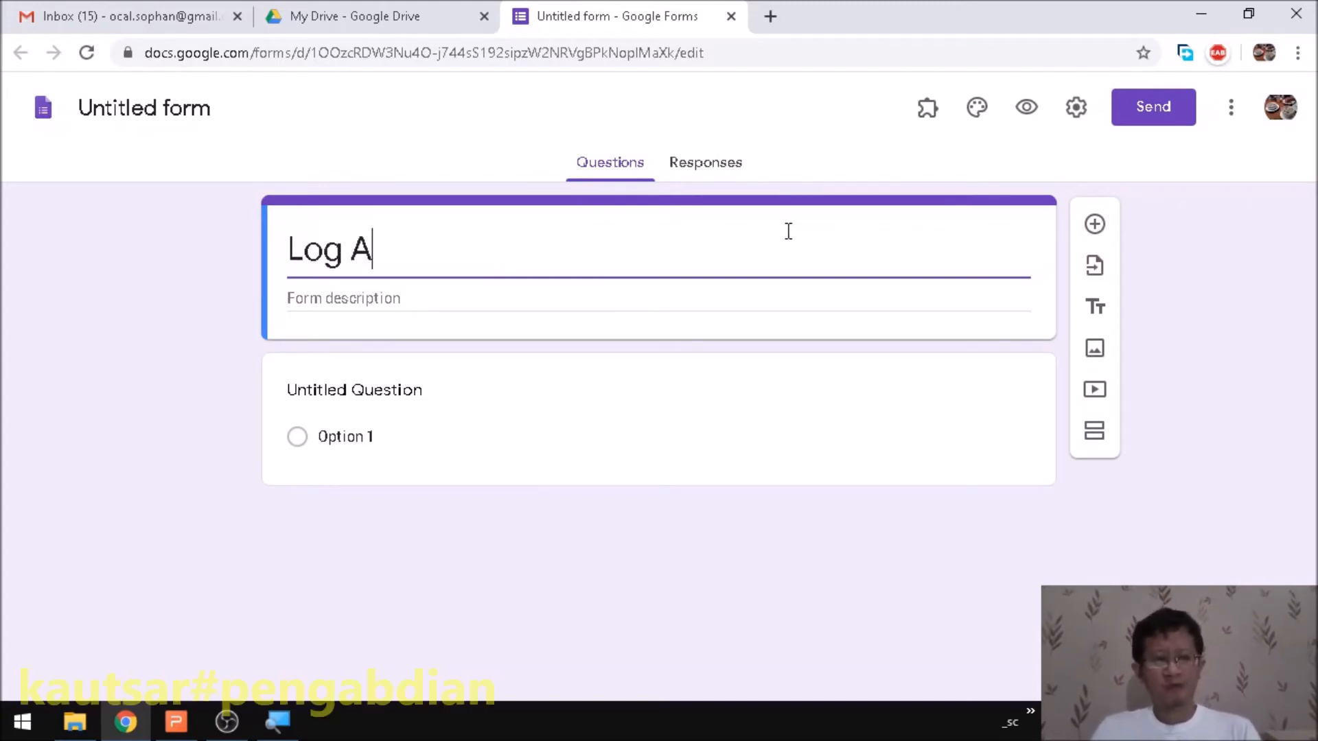
key("BackSpace")
key("BackSpace")
key("BackSpace")
key("BackSpace")
type("ktifitas ")
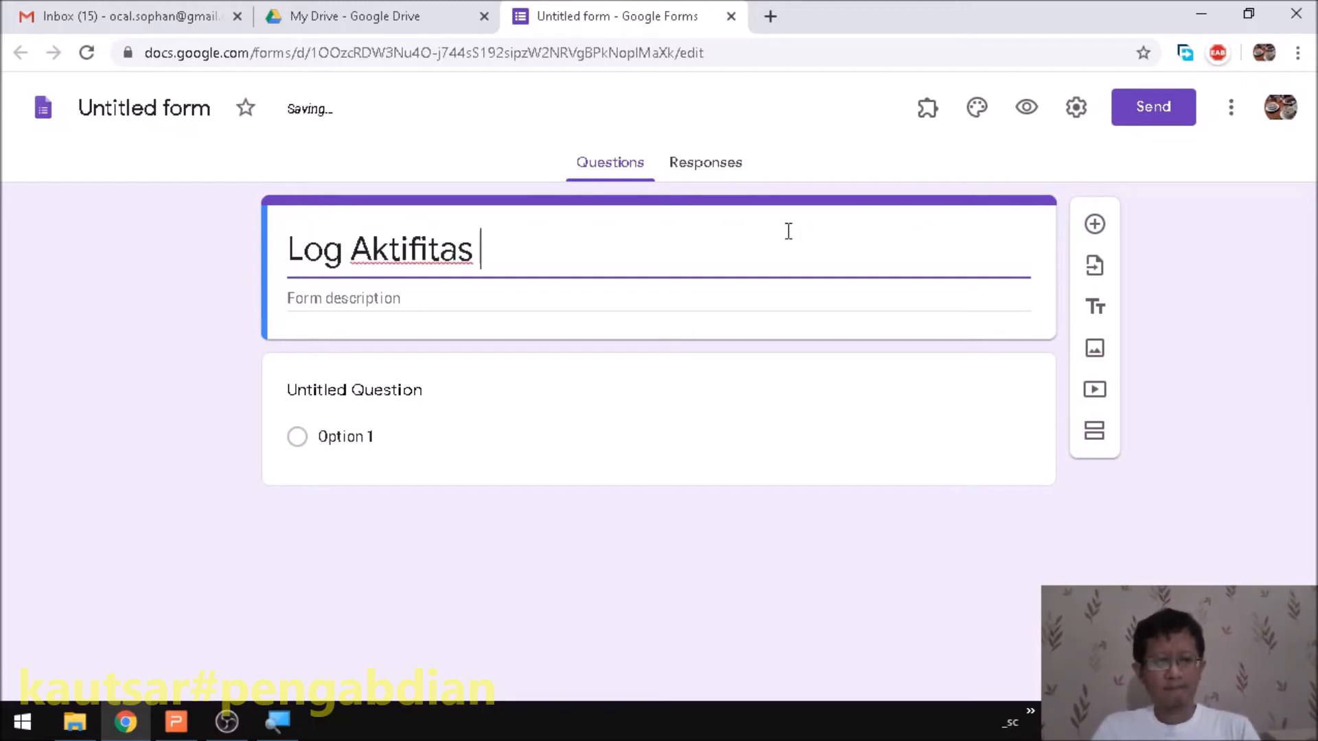
type("Harian Siswa")
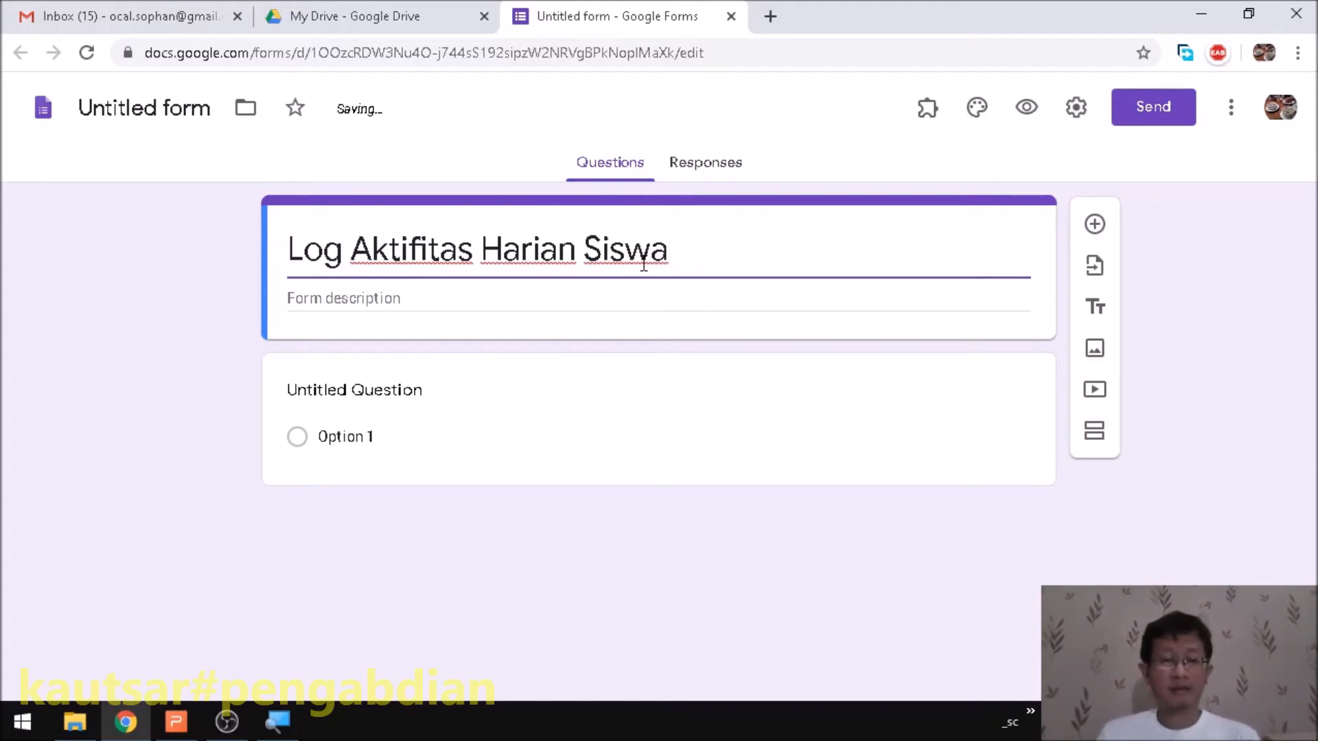
- Add the description 'Digunakan untuk mendata kegiatan siswa. Data harus diinputkan secara benar.'
left_click(329, 297)
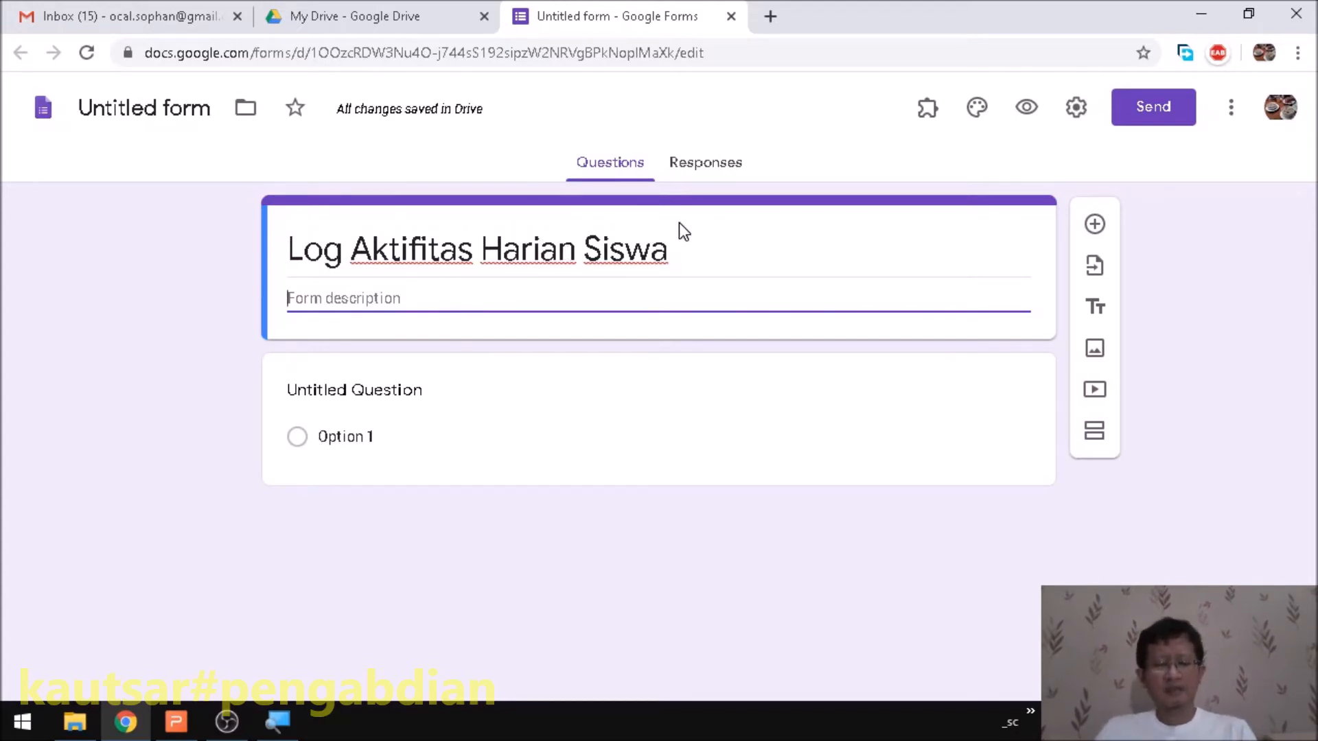
type("Digunakan untuk mendata kegiatan siswa. Data harus diinp")
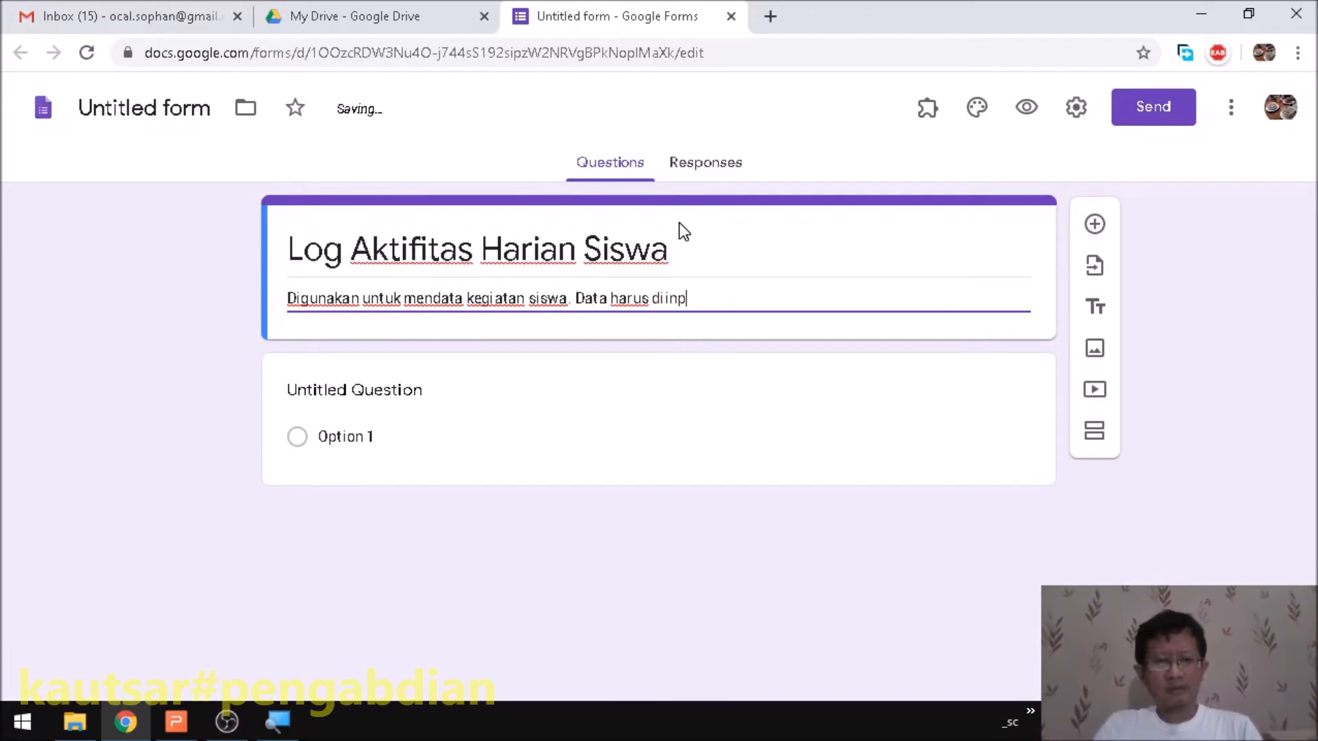
type("utkan secara benar.")
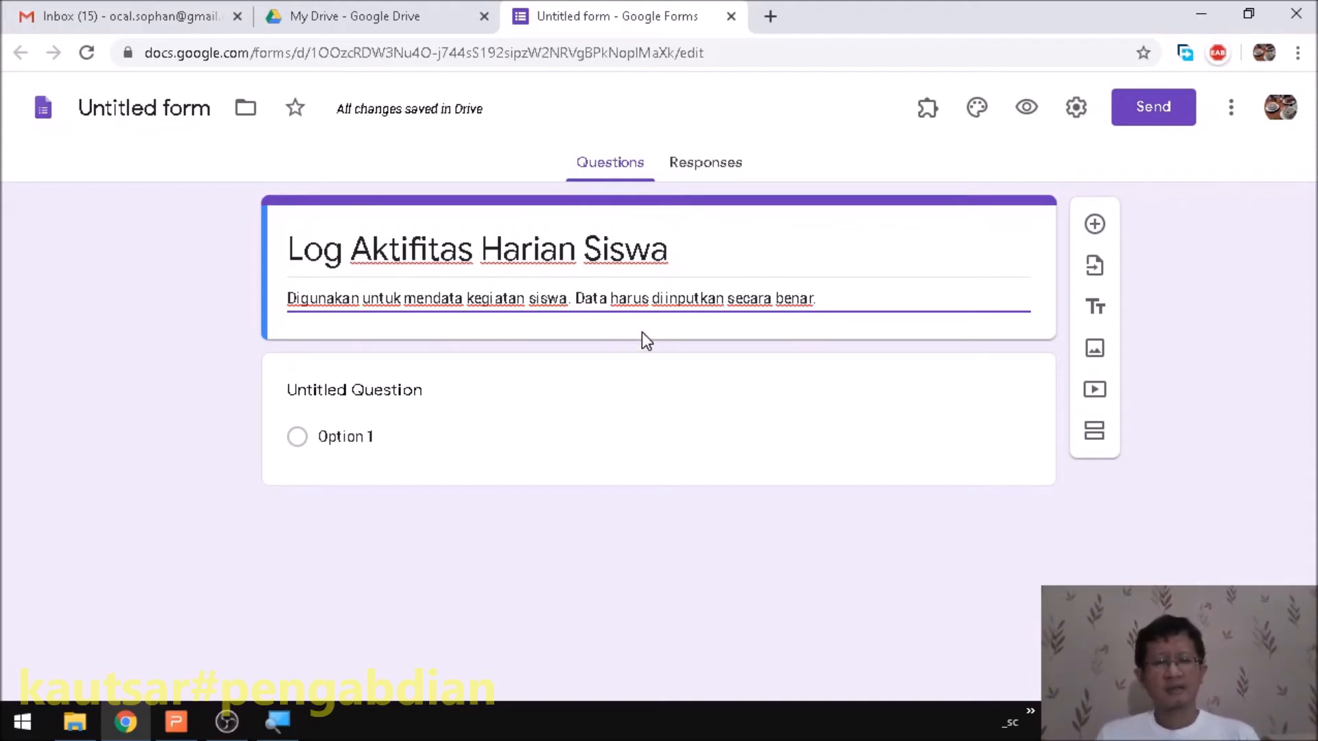
left_click(583, 377)
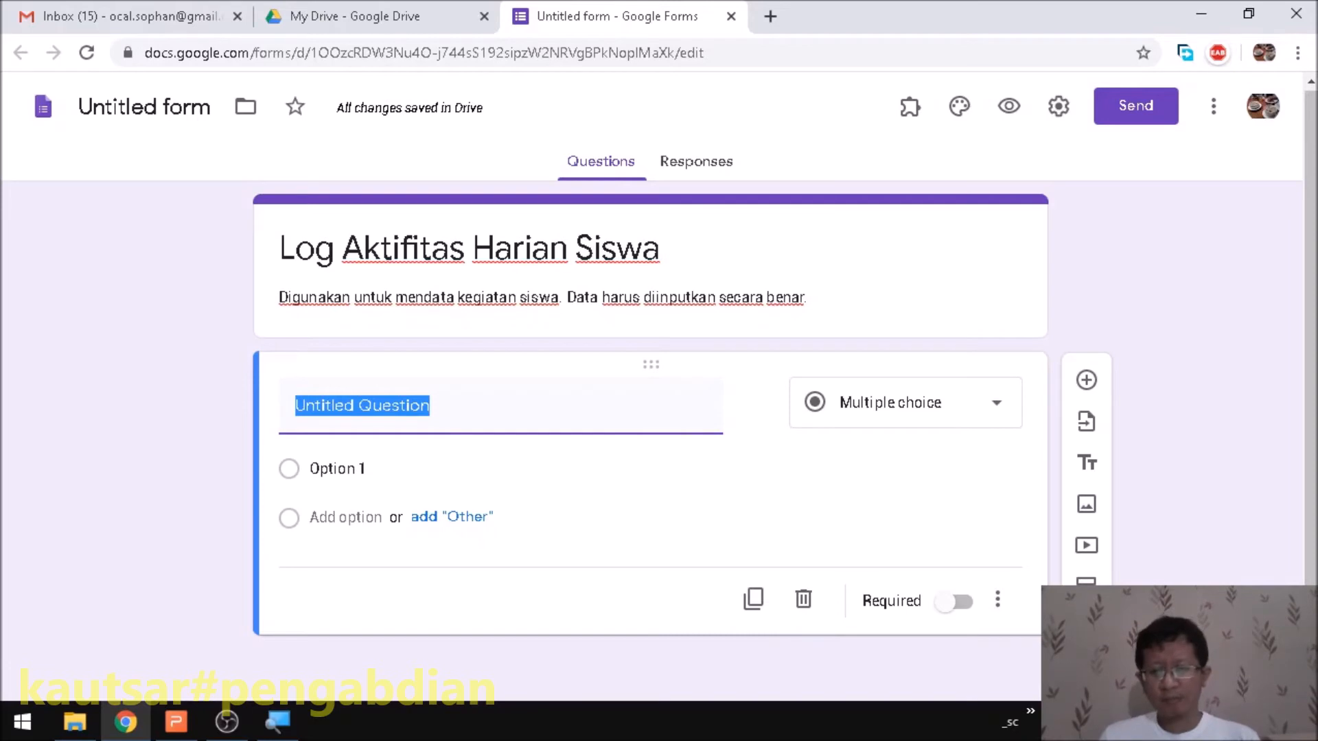
- Add a second section below the first question
left_click(1086, 582)
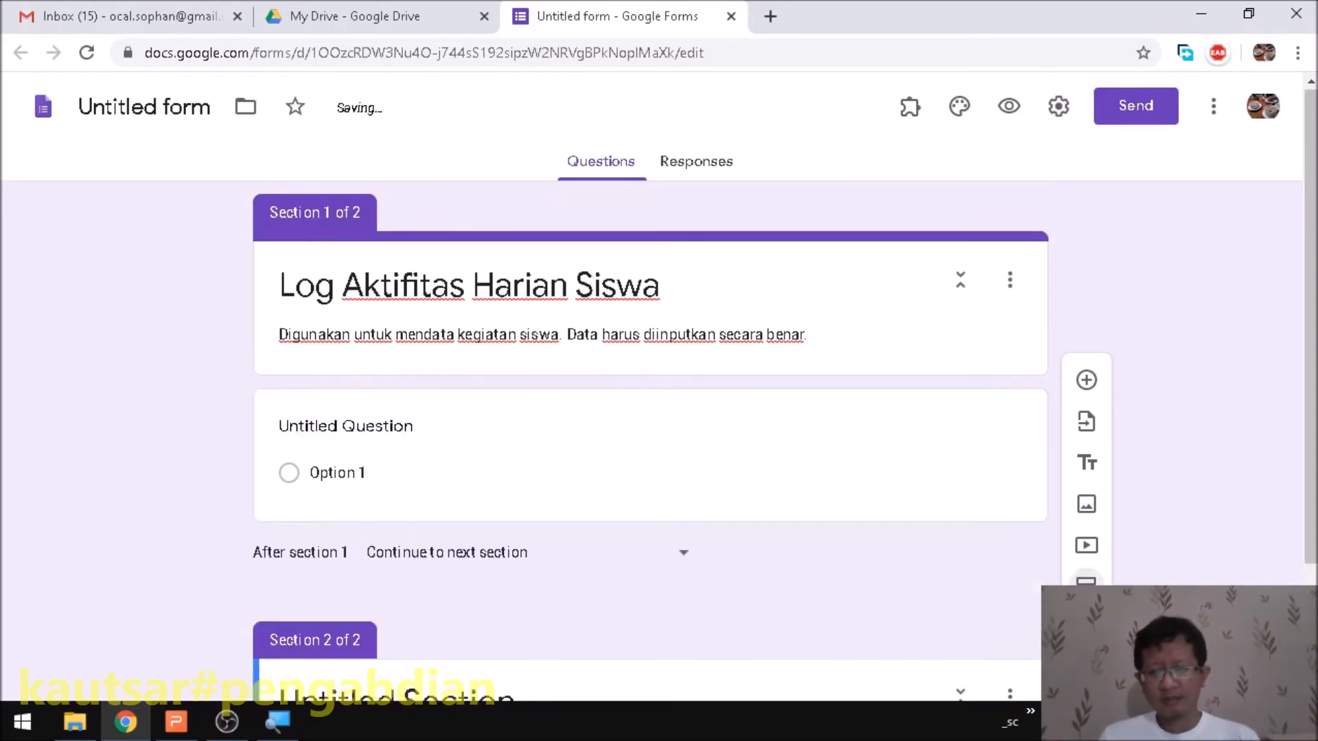
scroll(617, 595, "down", 2)
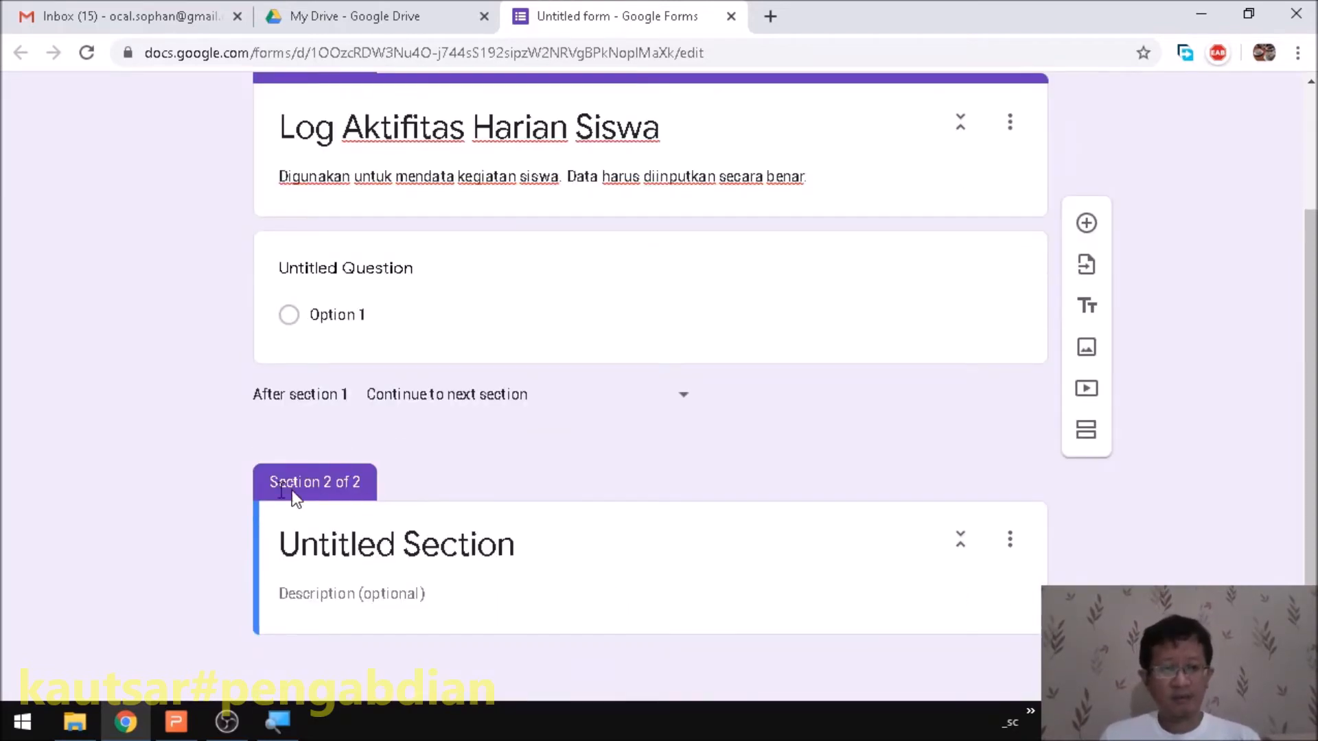
scroll(306, 447, "up", 2)
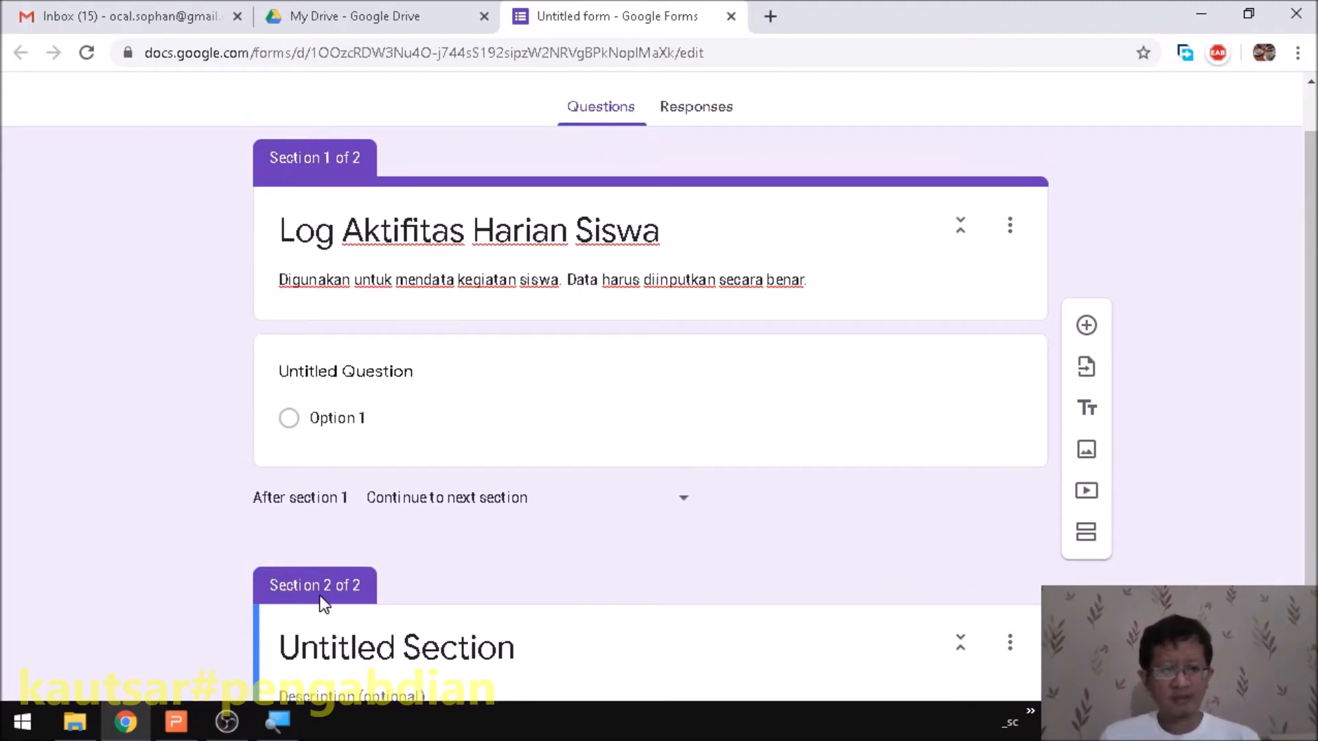
- Set 'After section 1' to 'Go to section 2'
left_click(618, 504)
left_click(616, 503)
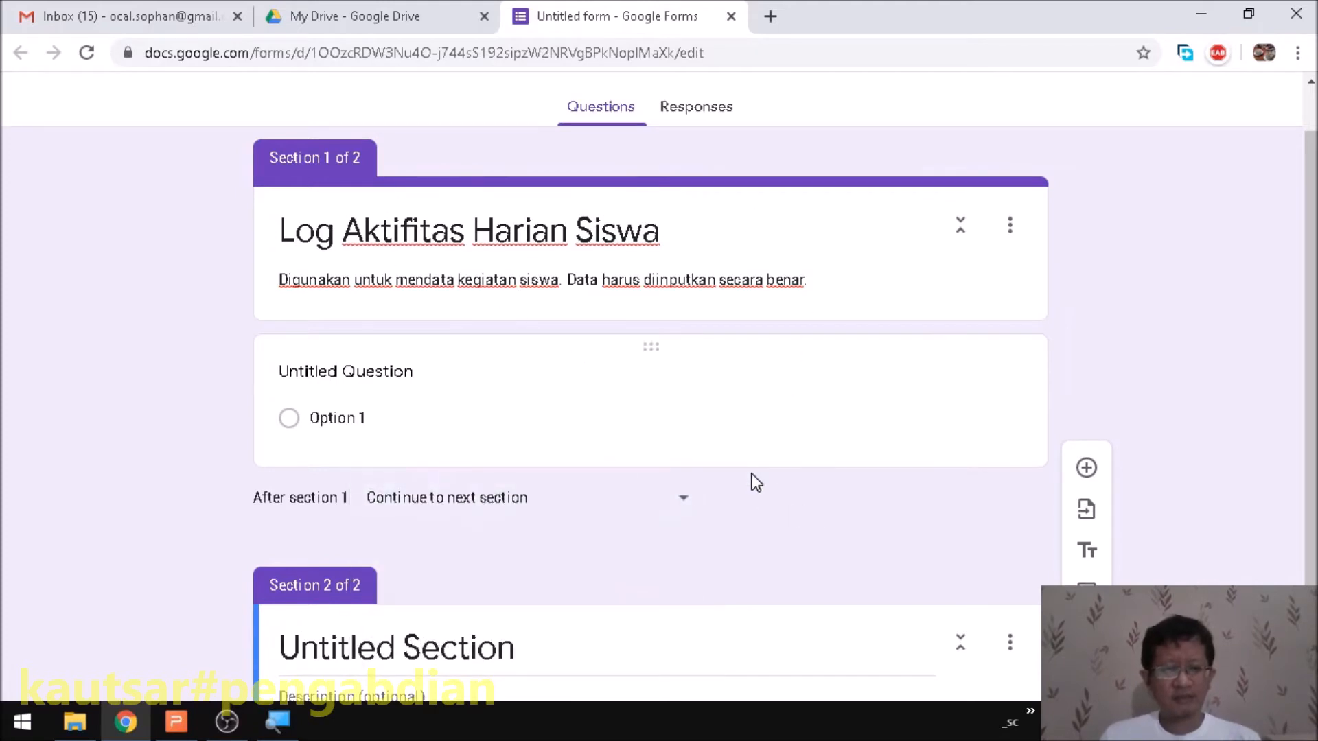
scroll(474, 522, "down", 2)
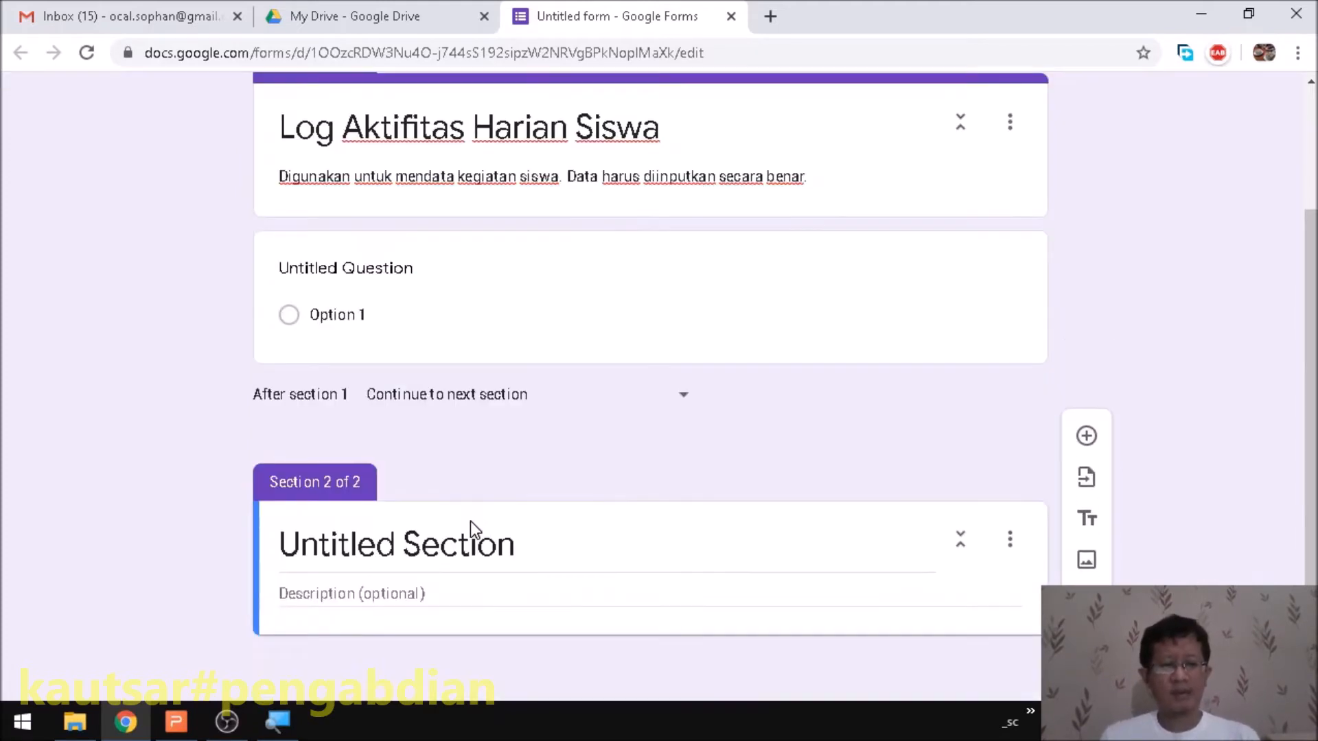
left_click(602, 411)
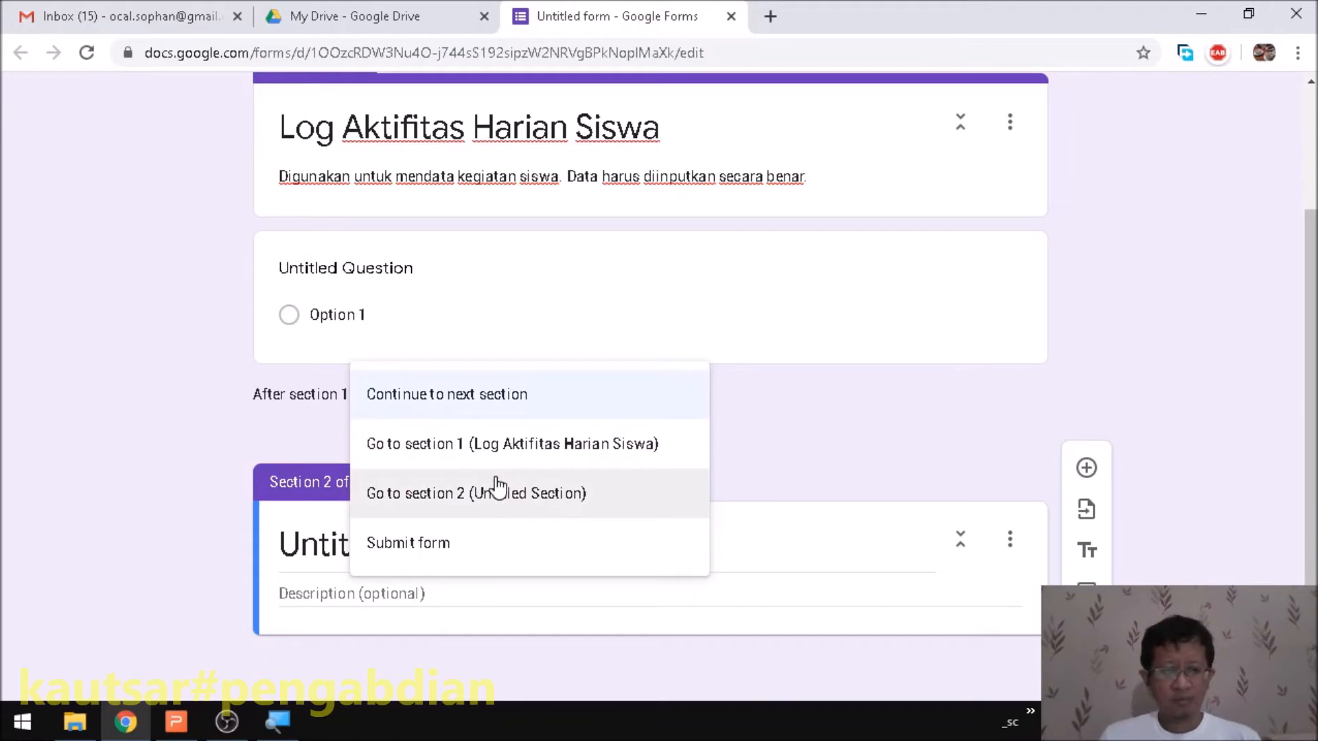
left_click(487, 492)
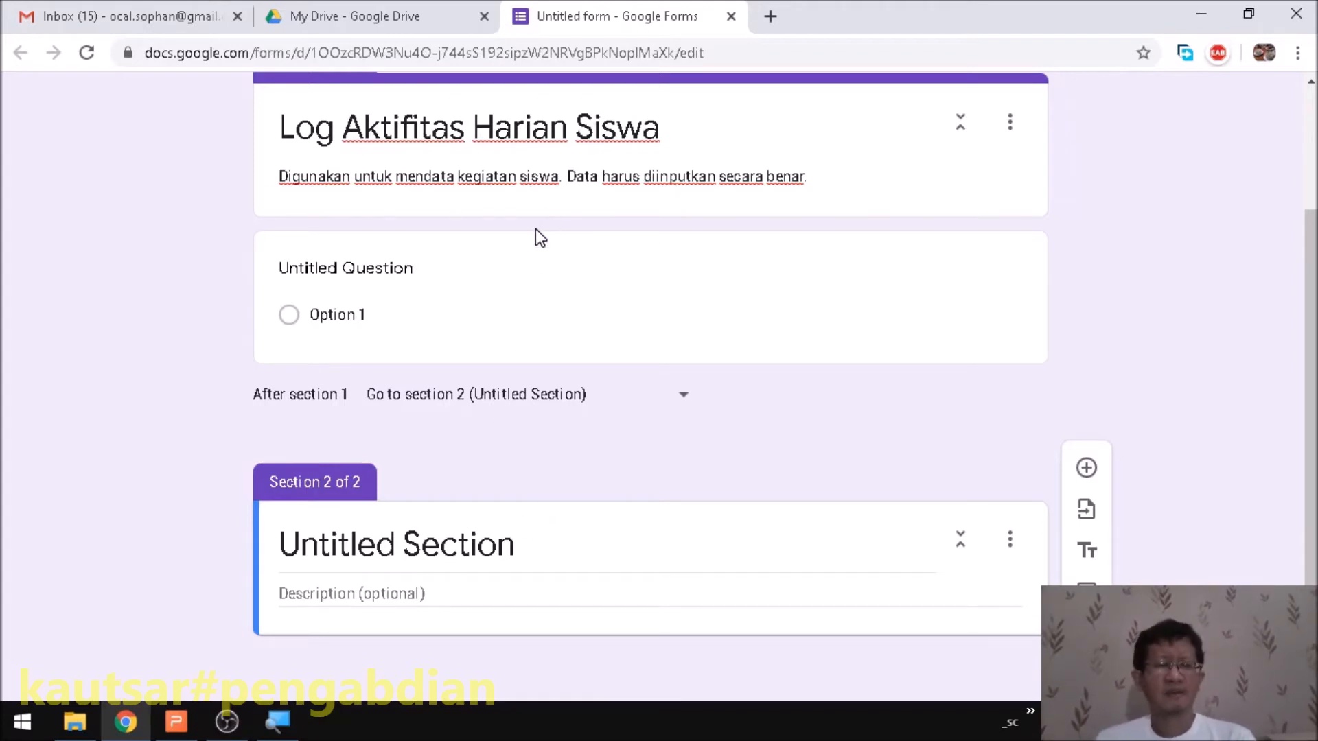
scroll(536, 229, "up", 3)
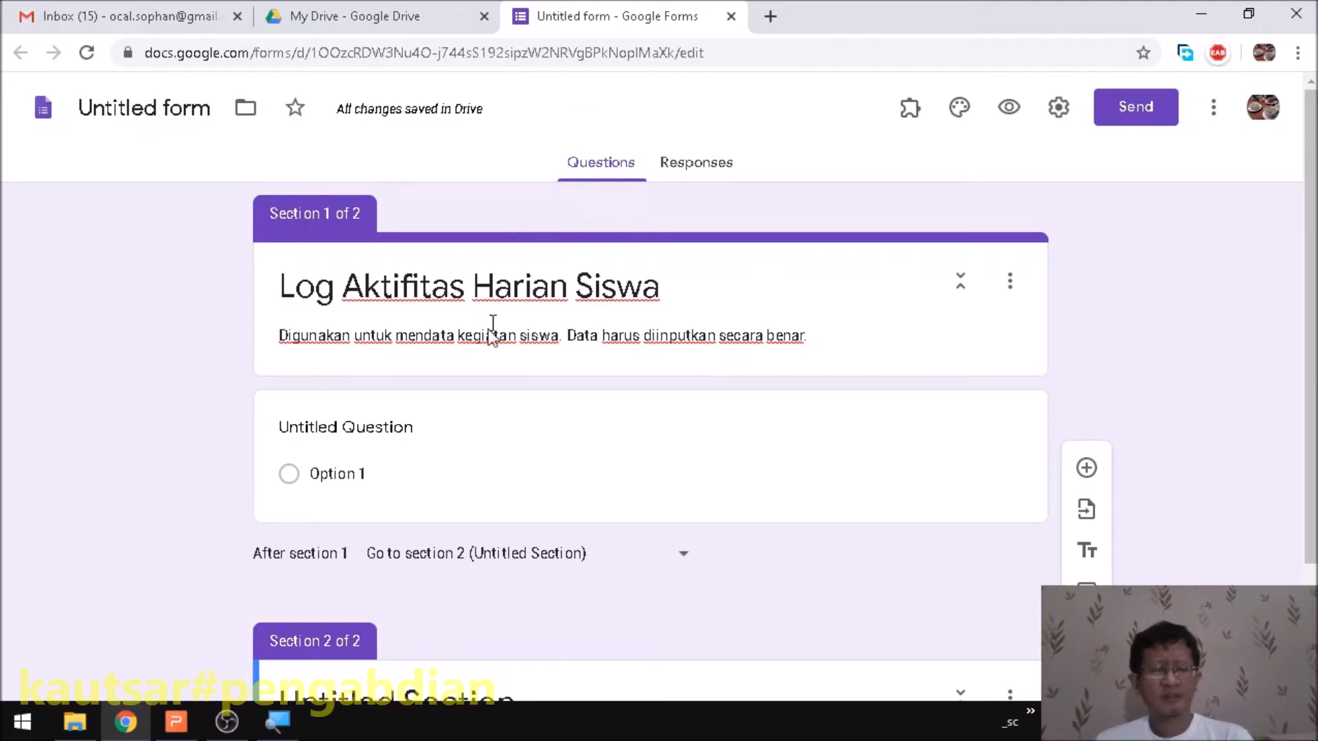
- Title the first question 'Nama'
left_click(335, 445)
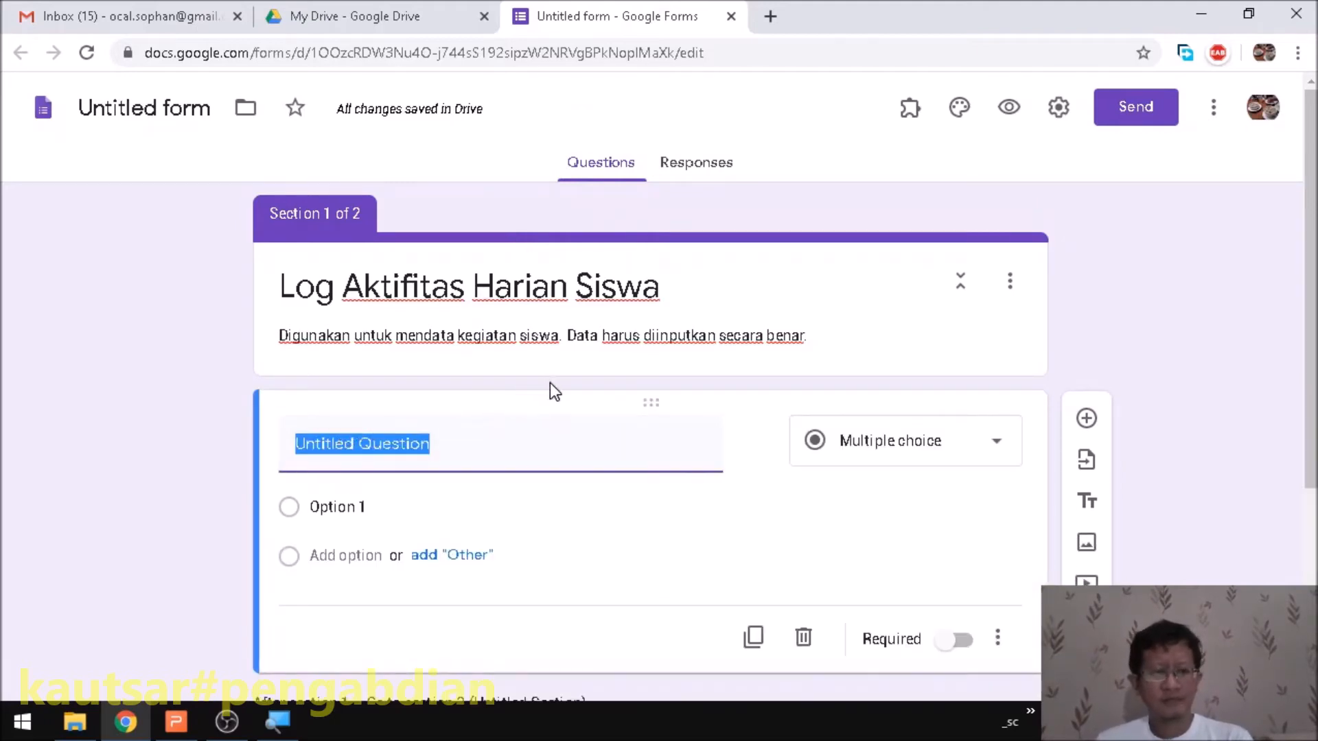
scroll(551, 392, "down", 3)
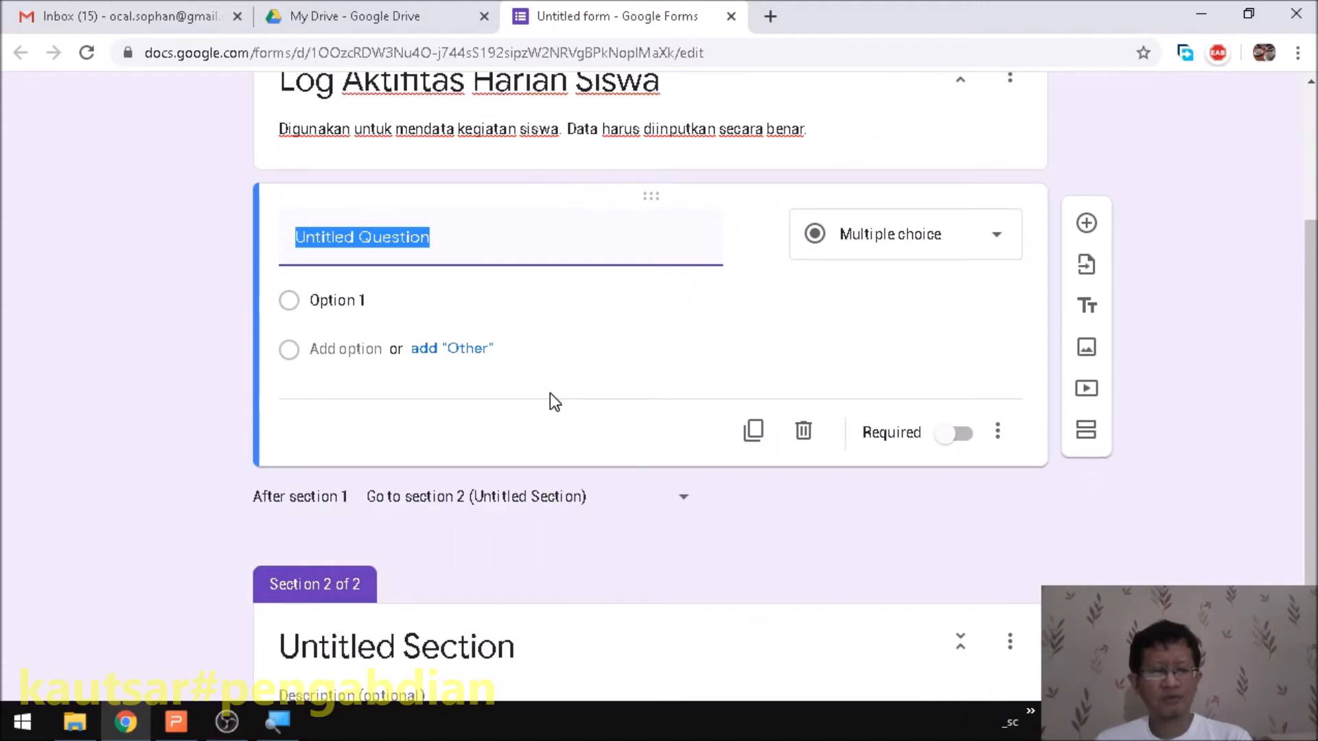
scroll(553, 397, "up", 2)
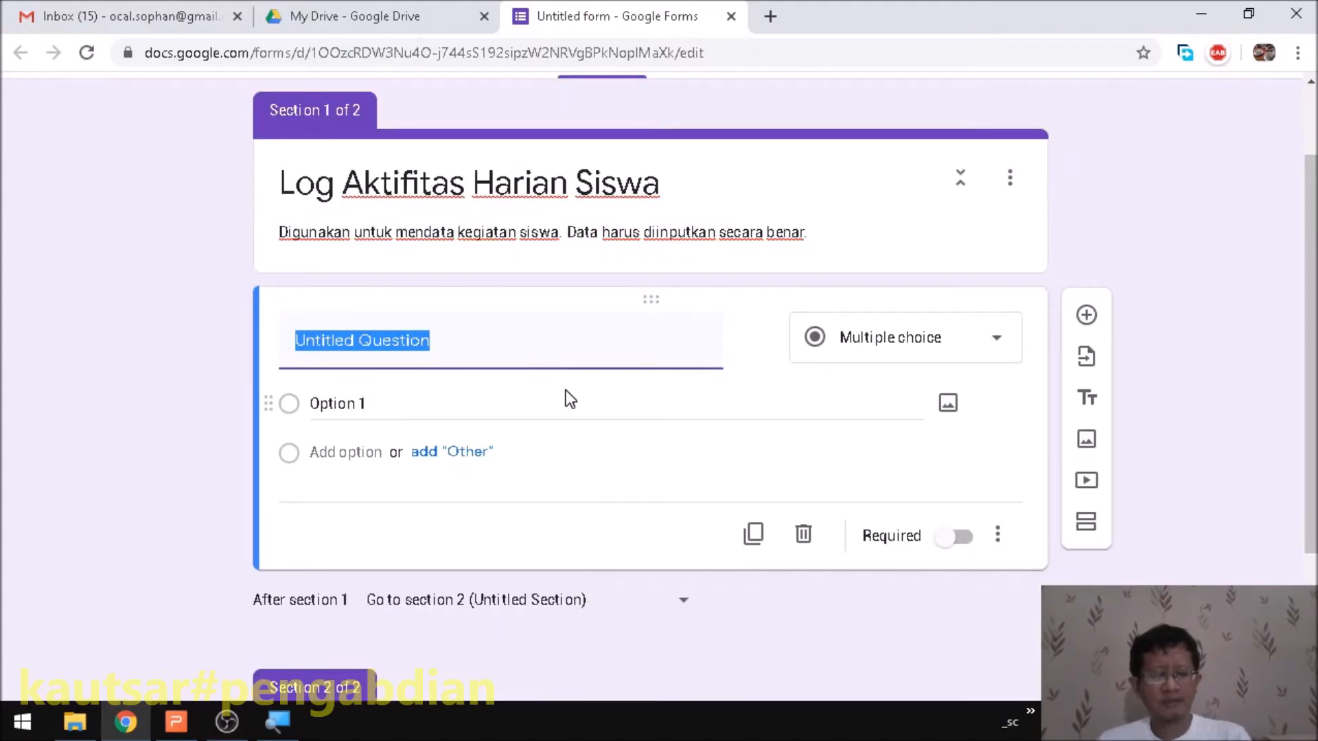
type("Nama")
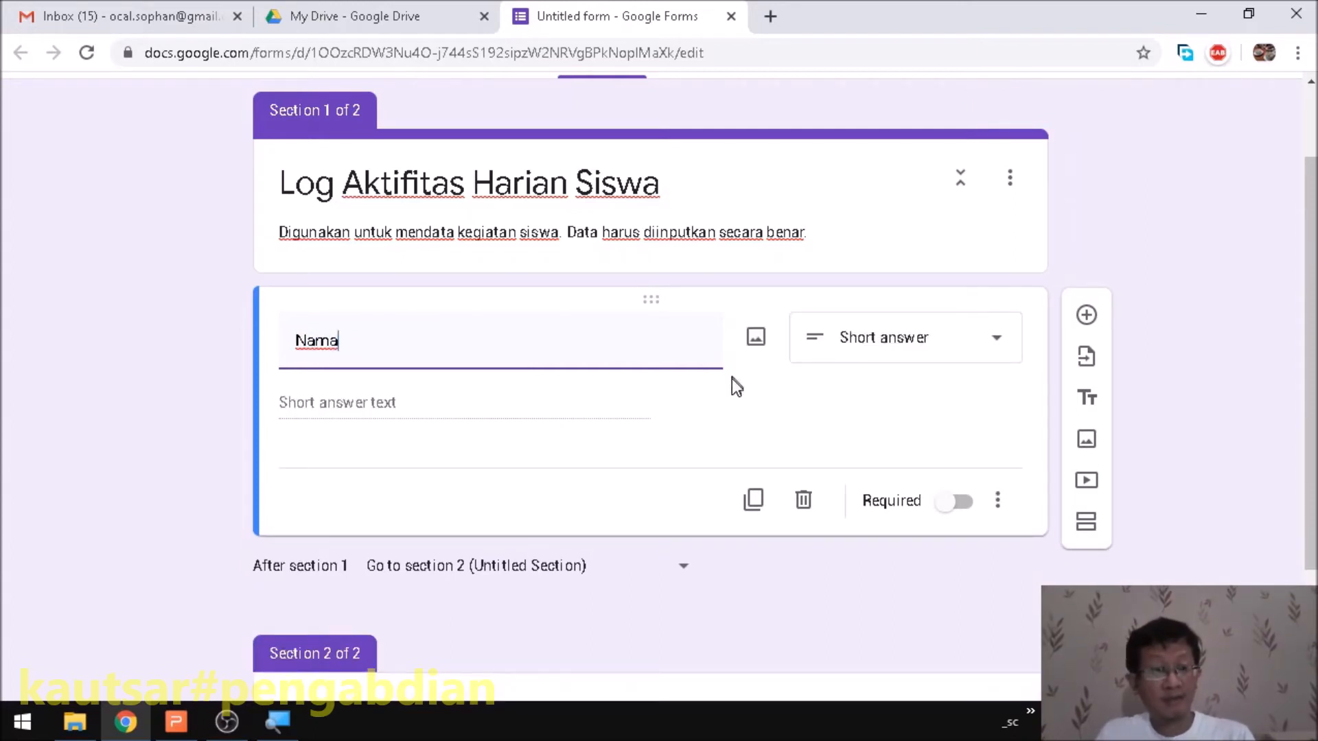
- Make Nama a required short-answer question and add a new question below it
left_click(898, 359)
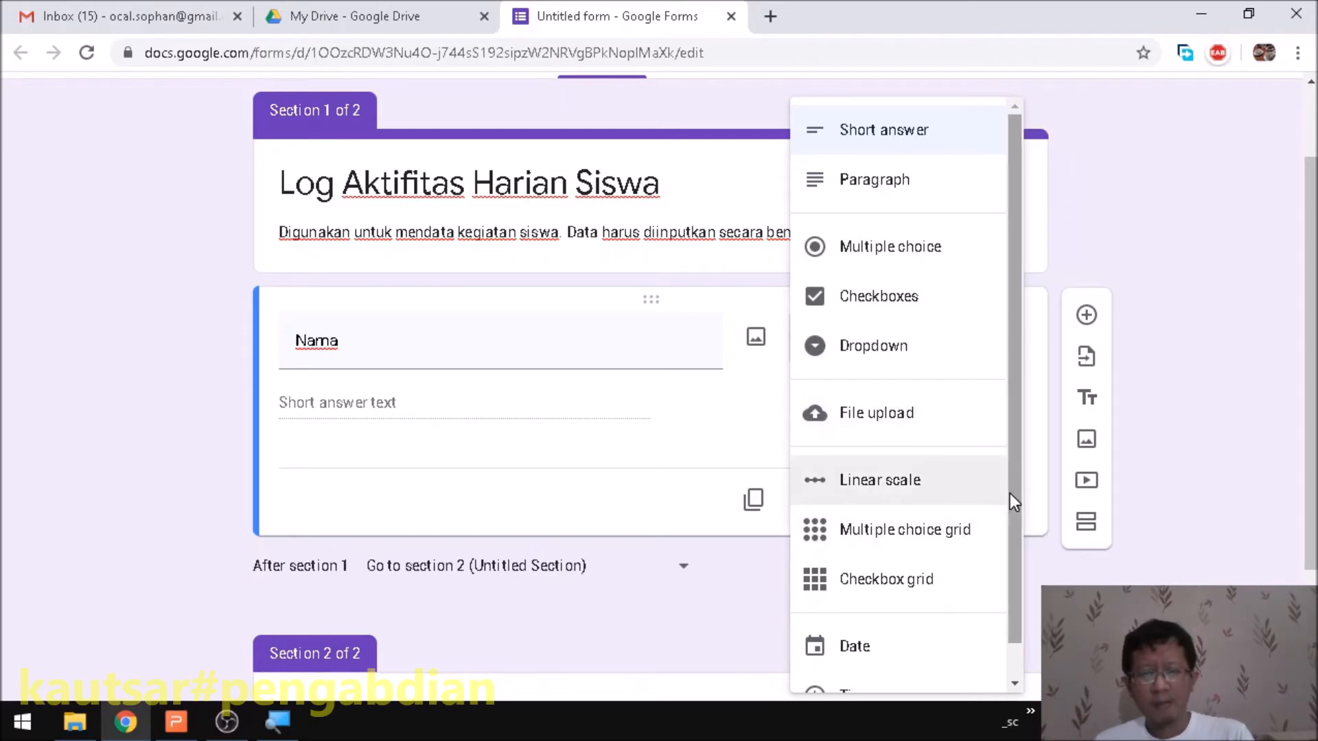
left_click_drag(1010, 496, 1013, 539)
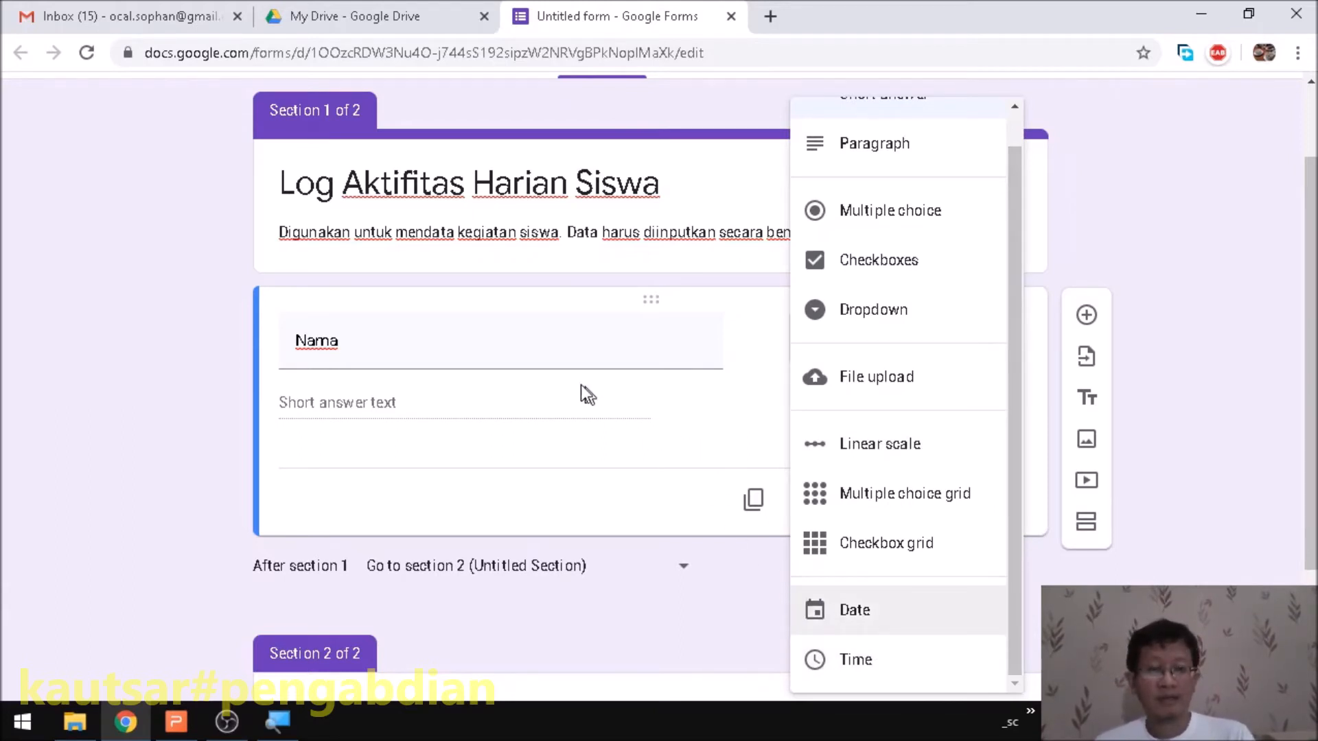
scroll(933, 250, "up", 1)
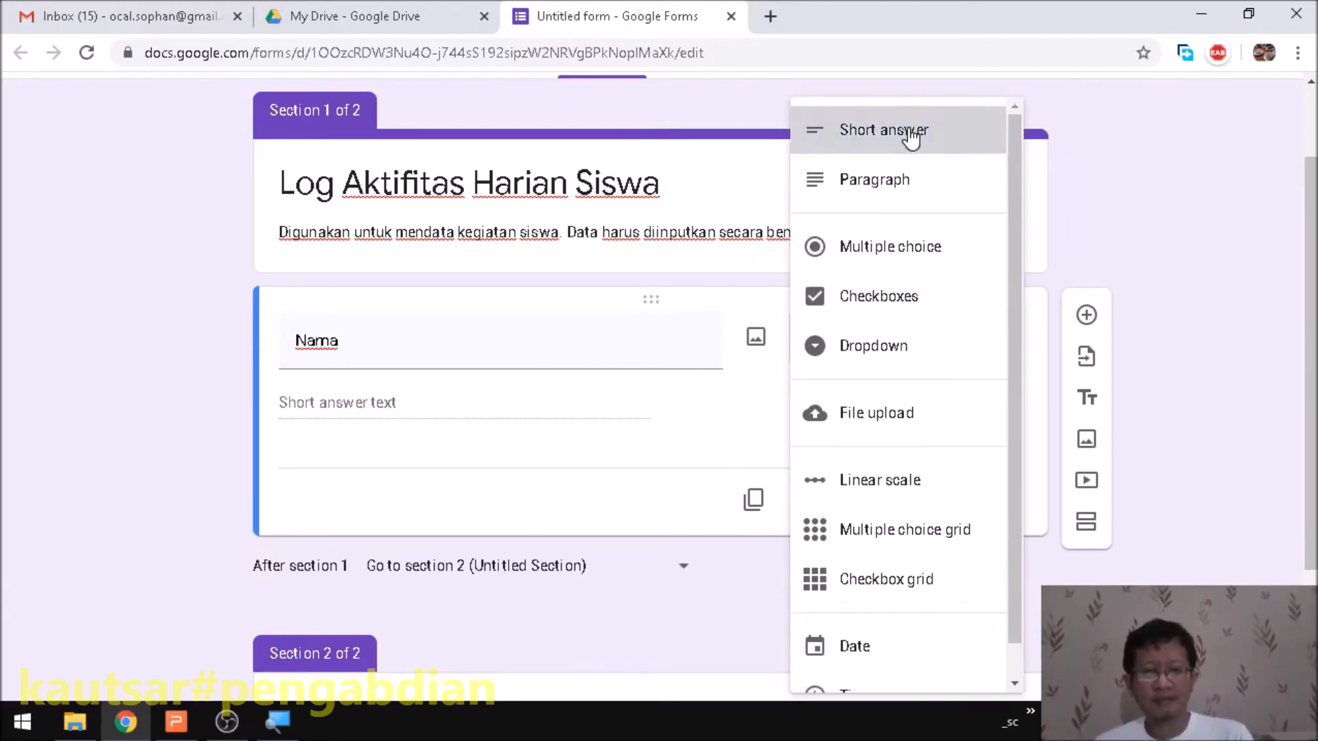
left_click(911, 137)
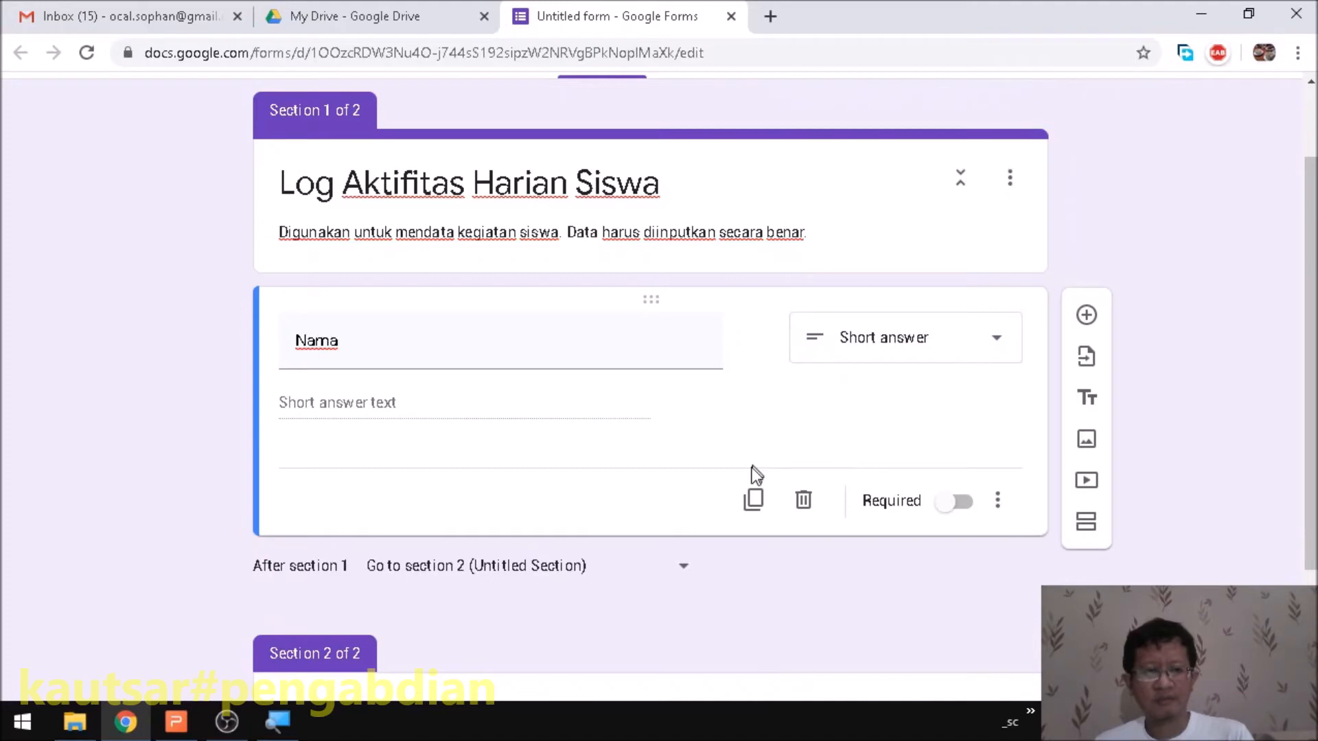
left_click(944, 508)
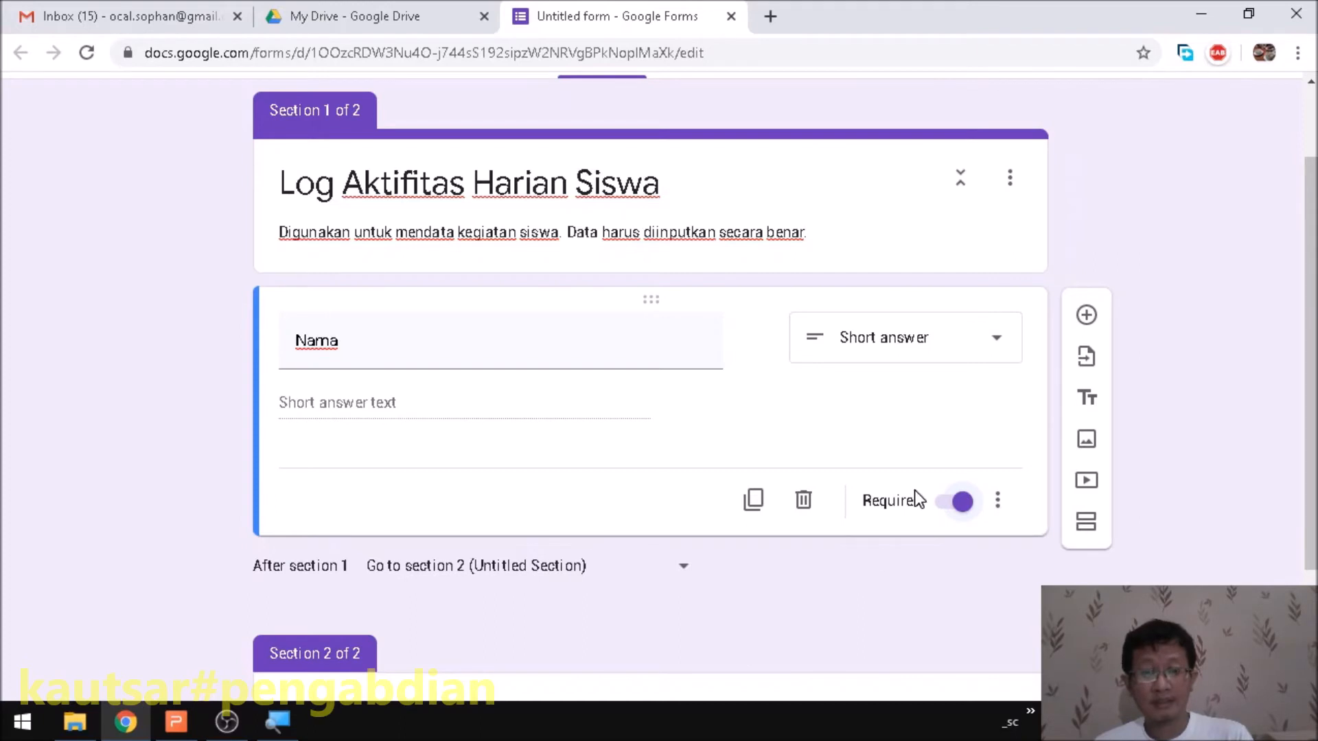
left_click(1086, 315)
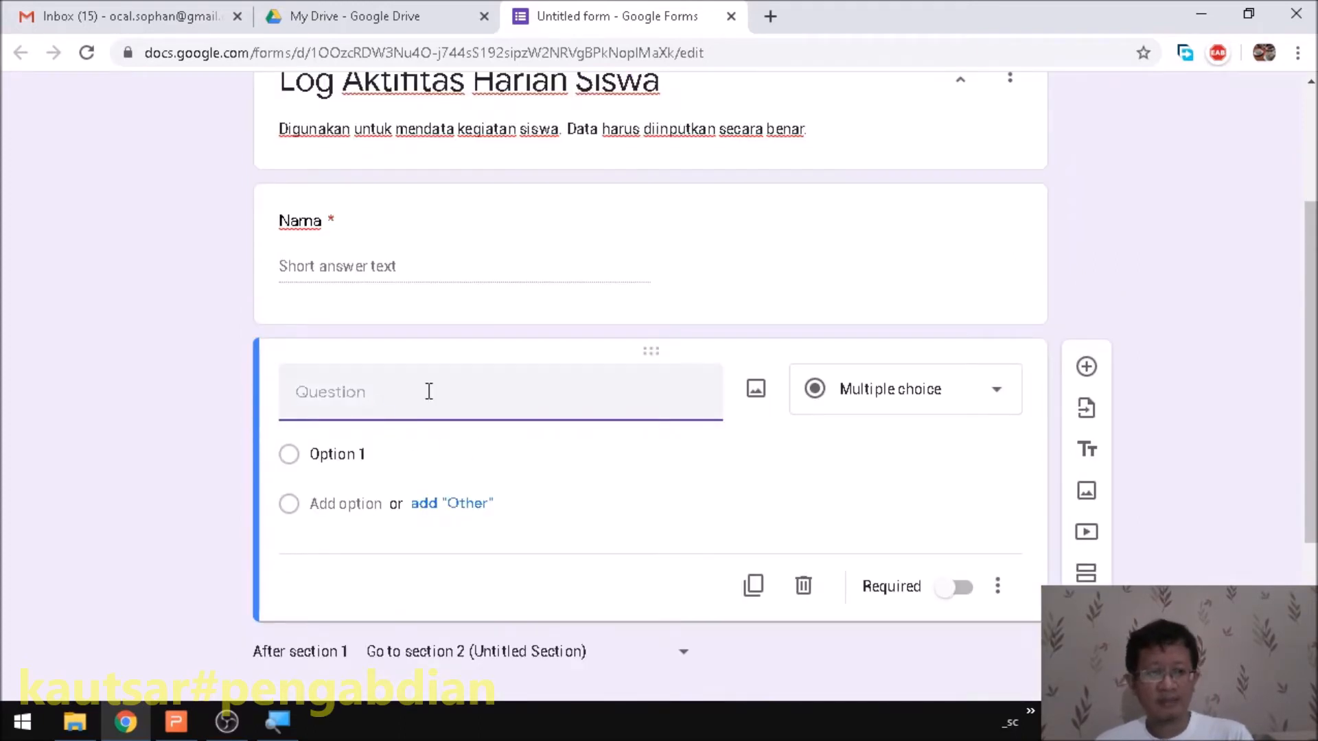
- Title the new question 'NIM', set it to Short answer, and mark it required
type("NIM")
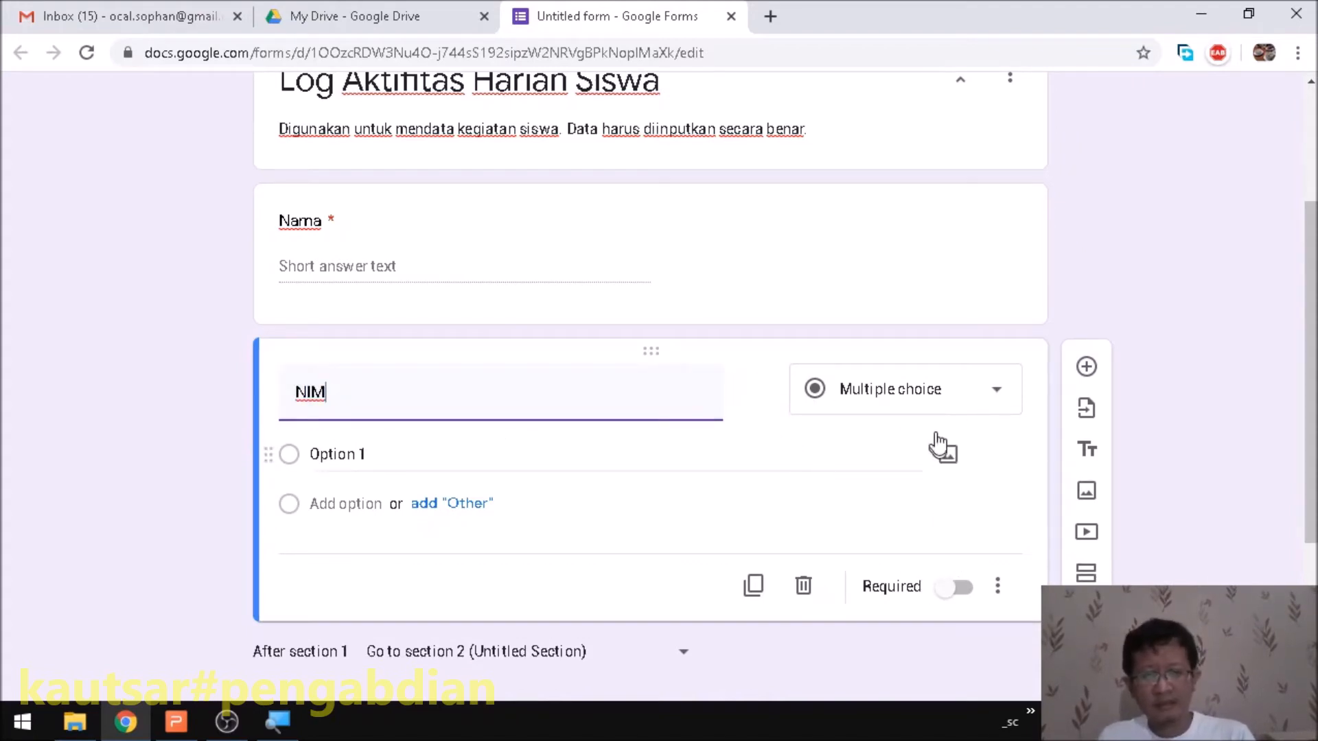
left_click(915, 412)
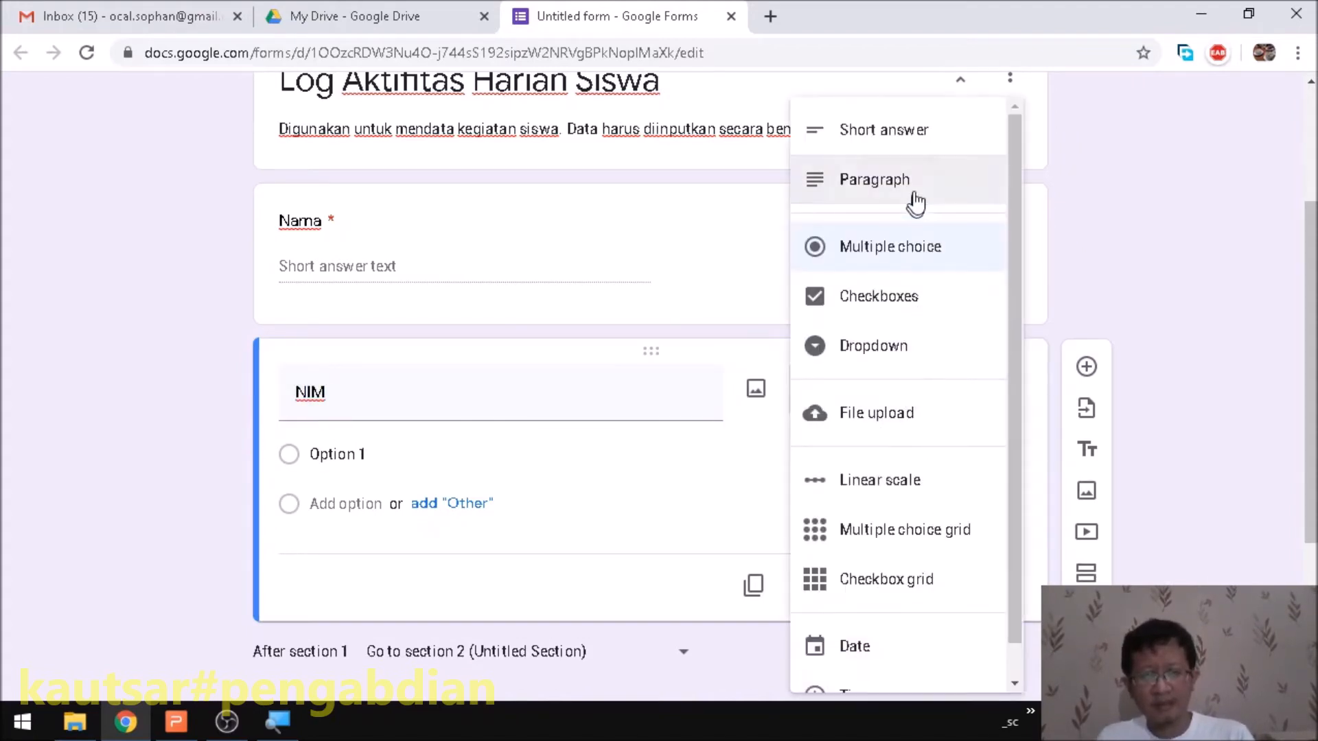
left_click(917, 136)
left_click(957, 553)
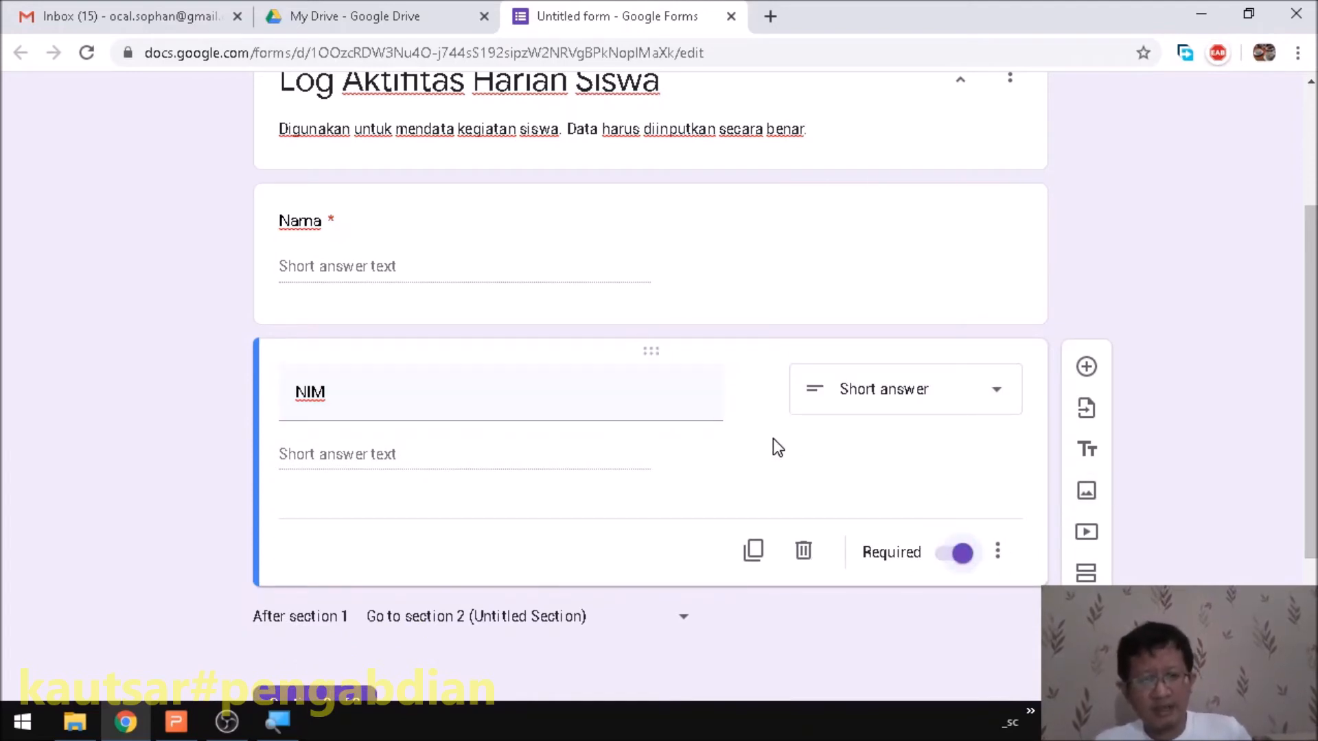
- Duplicate the NIM question, then delete the copy
left_click(753, 555)
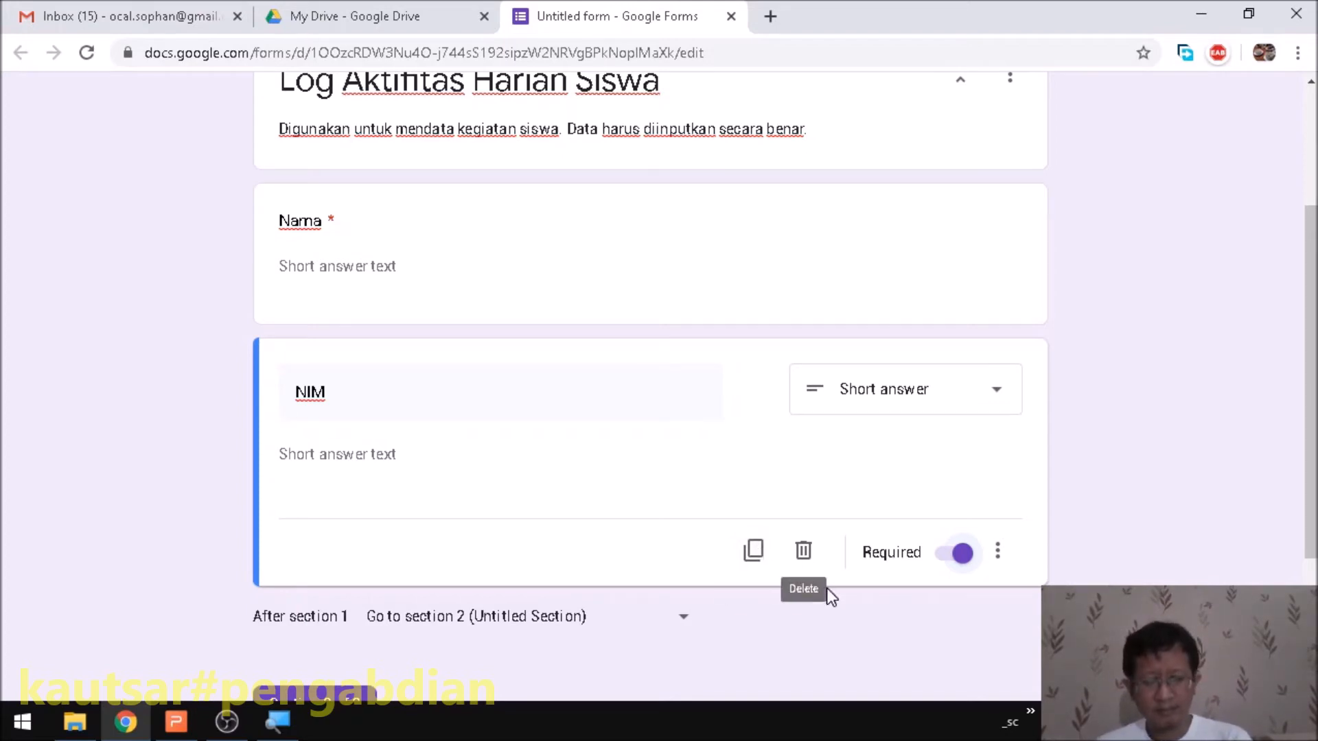
left_click(803, 553)
scroll(892, 525, "down", 3)
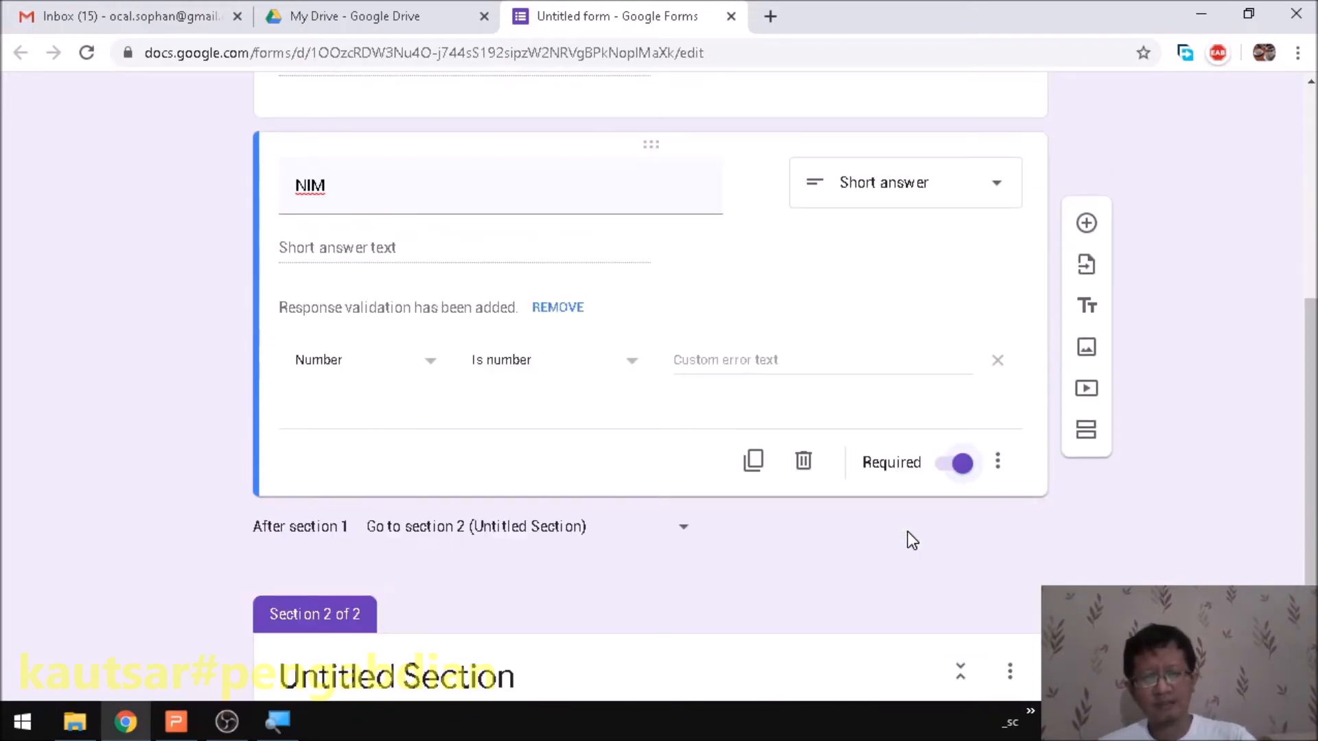
- Add Length response validation to NIM with a minimum character count of 5
left_click(999, 467)
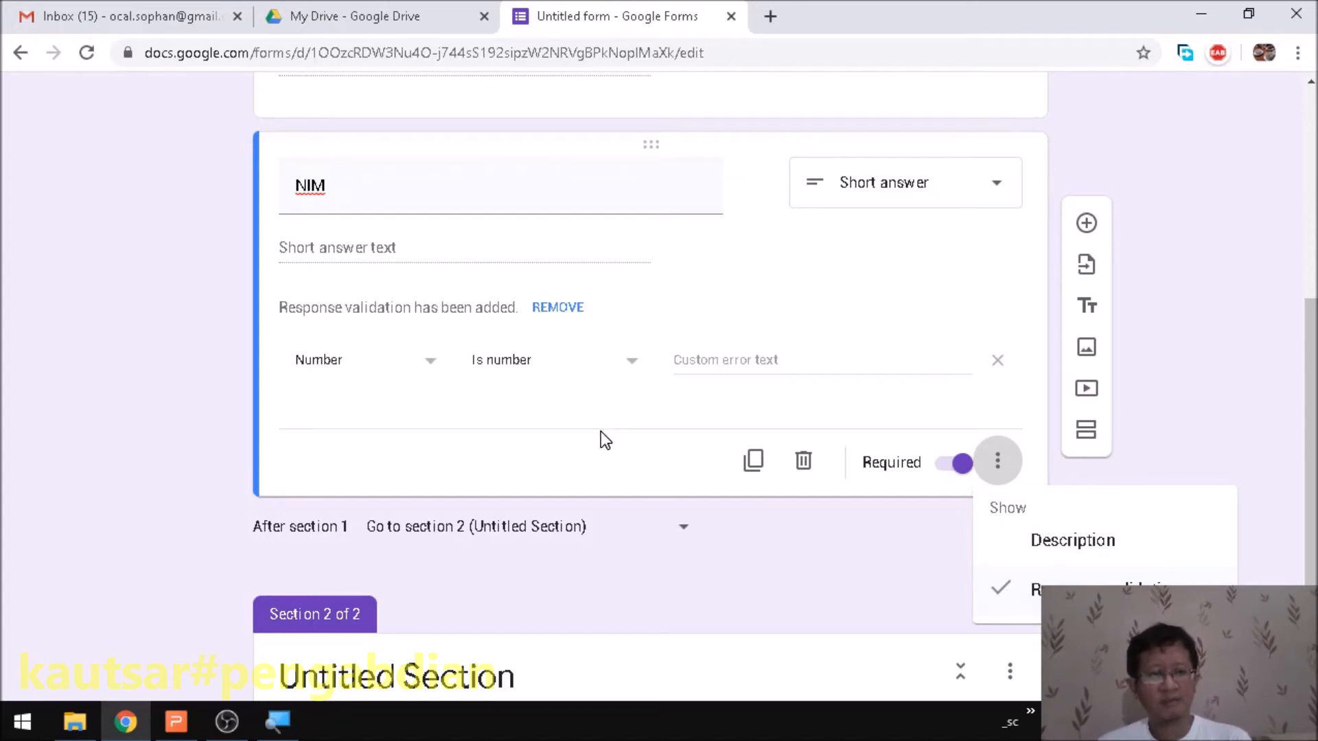
scroll(714, 309, "up", 3)
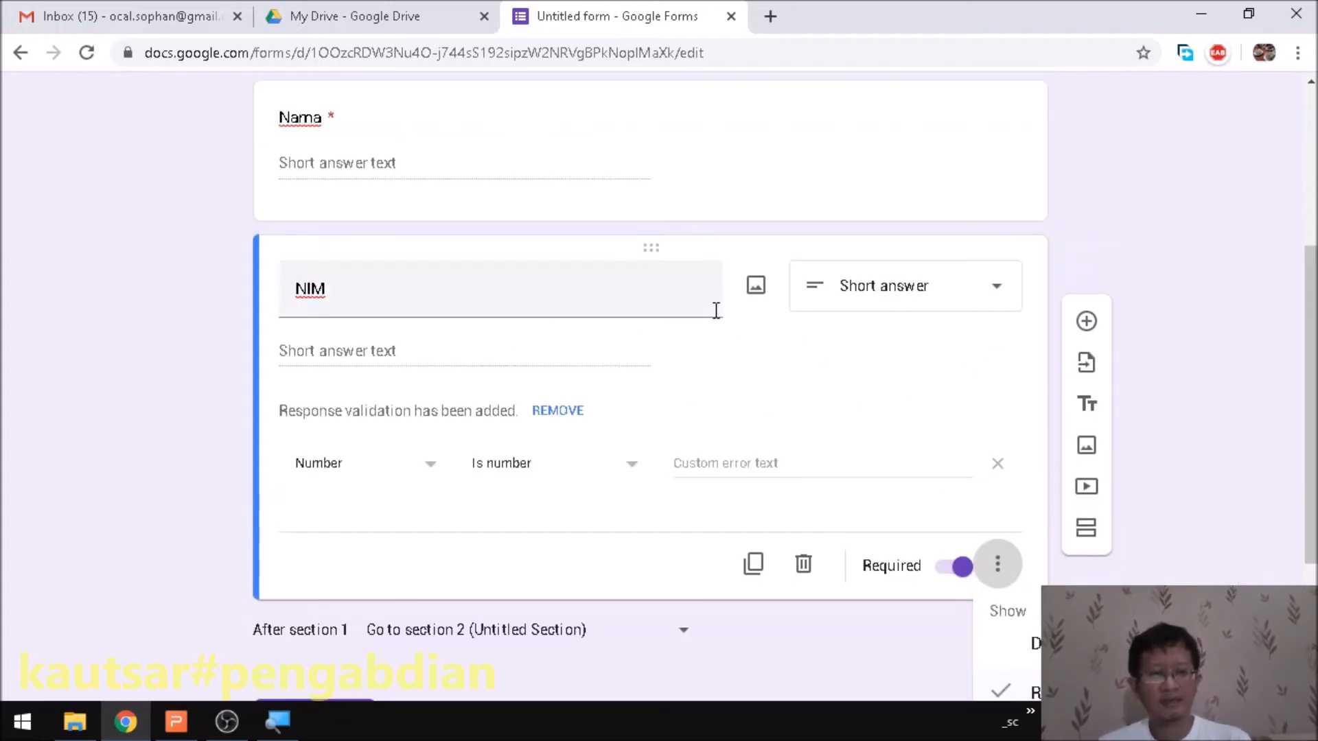
scroll(480, 254, "down", 3)
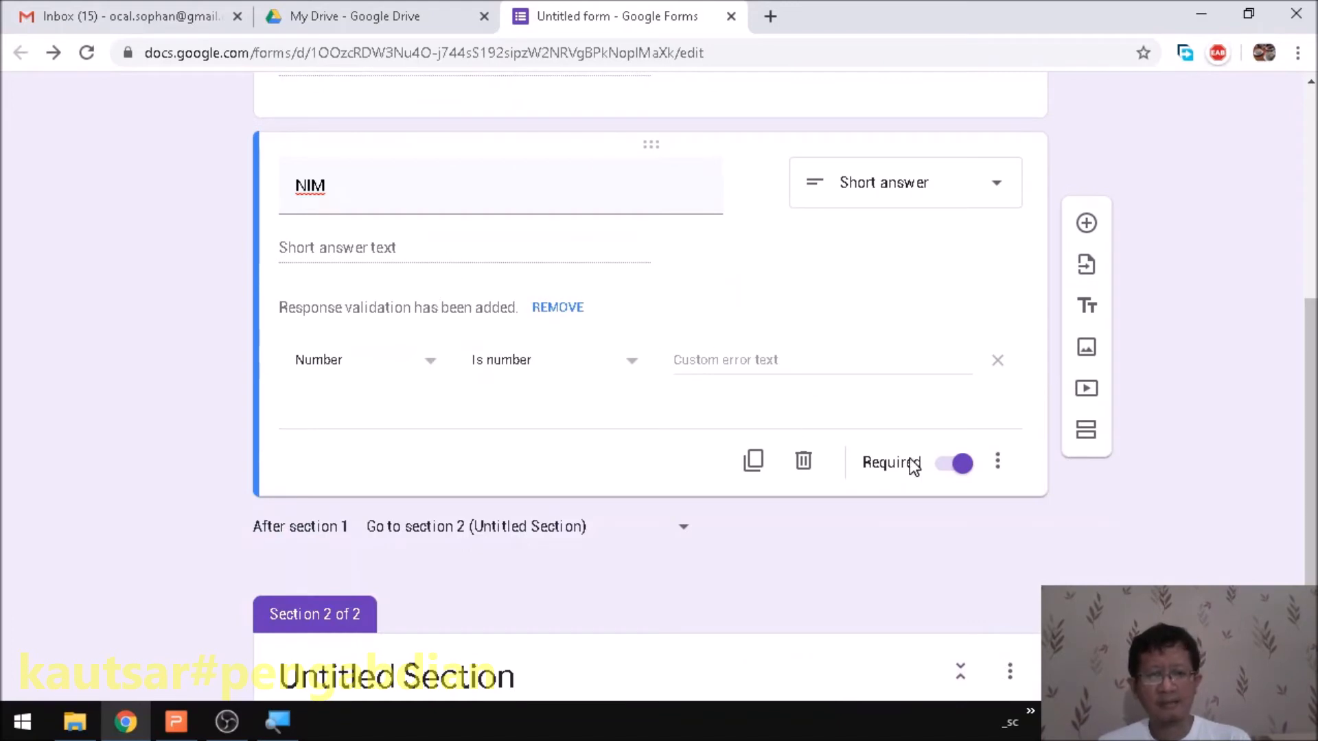
left_click(412, 360)
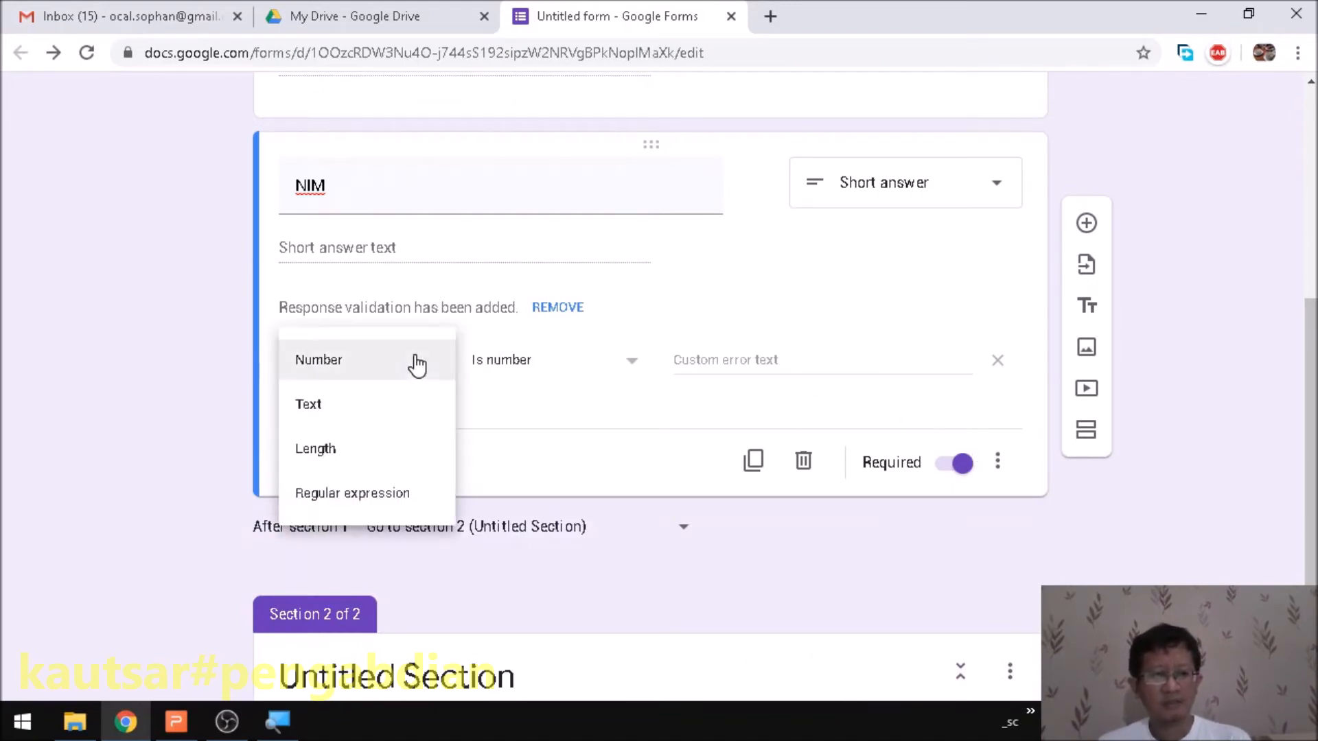
left_click(383, 412)
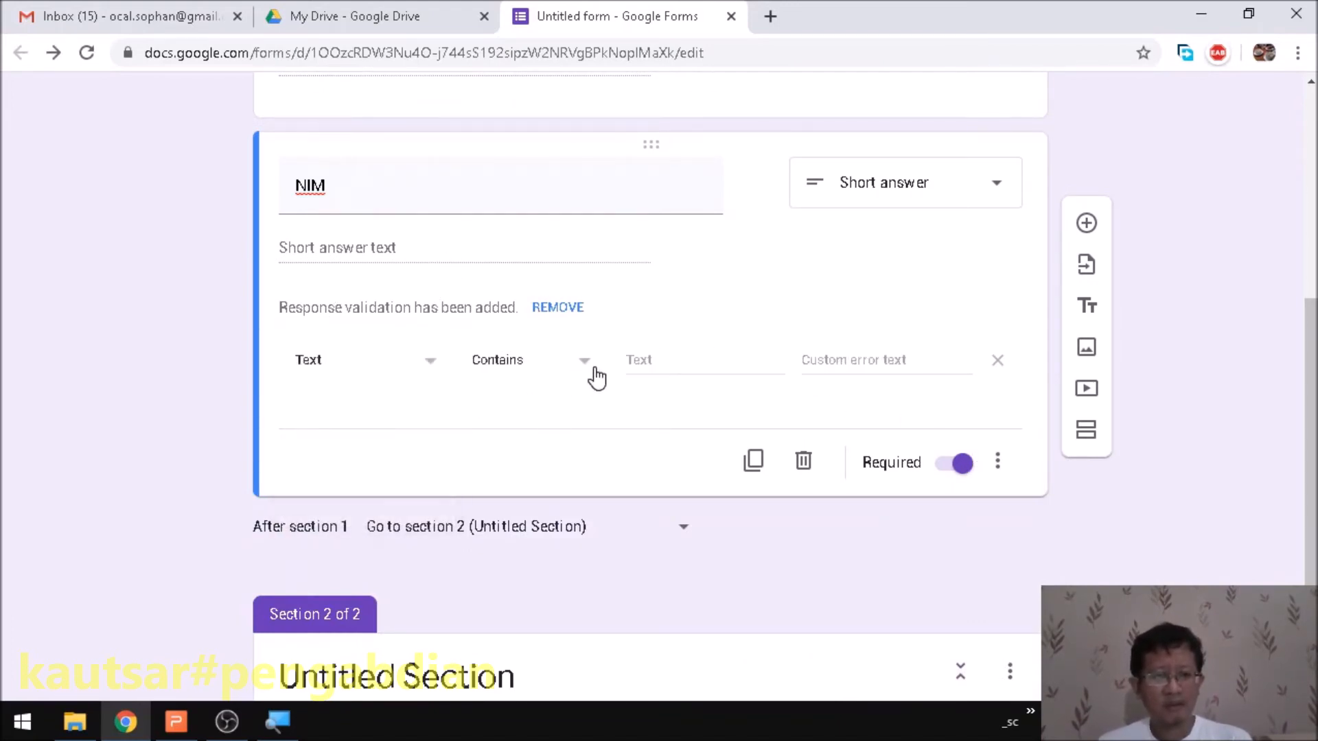
left_click(416, 369)
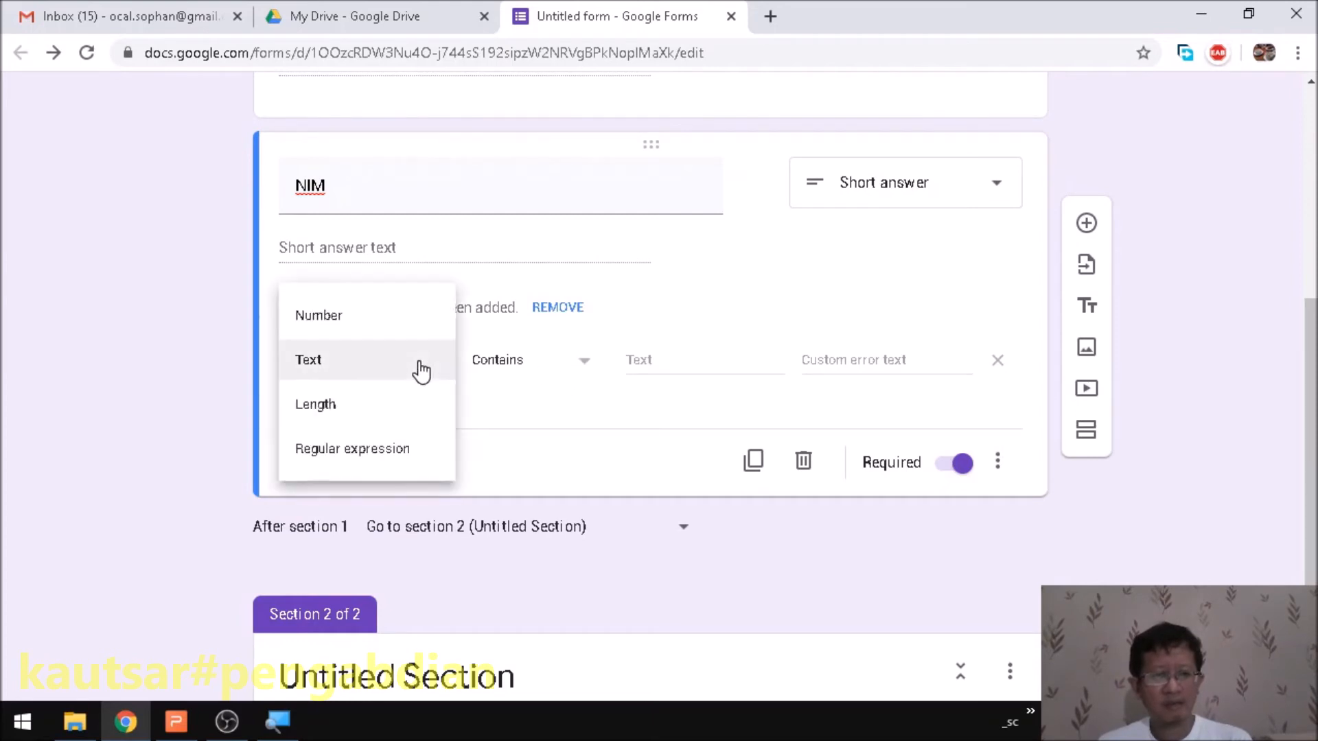
left_click(379, 409)
left_click(623, 371)
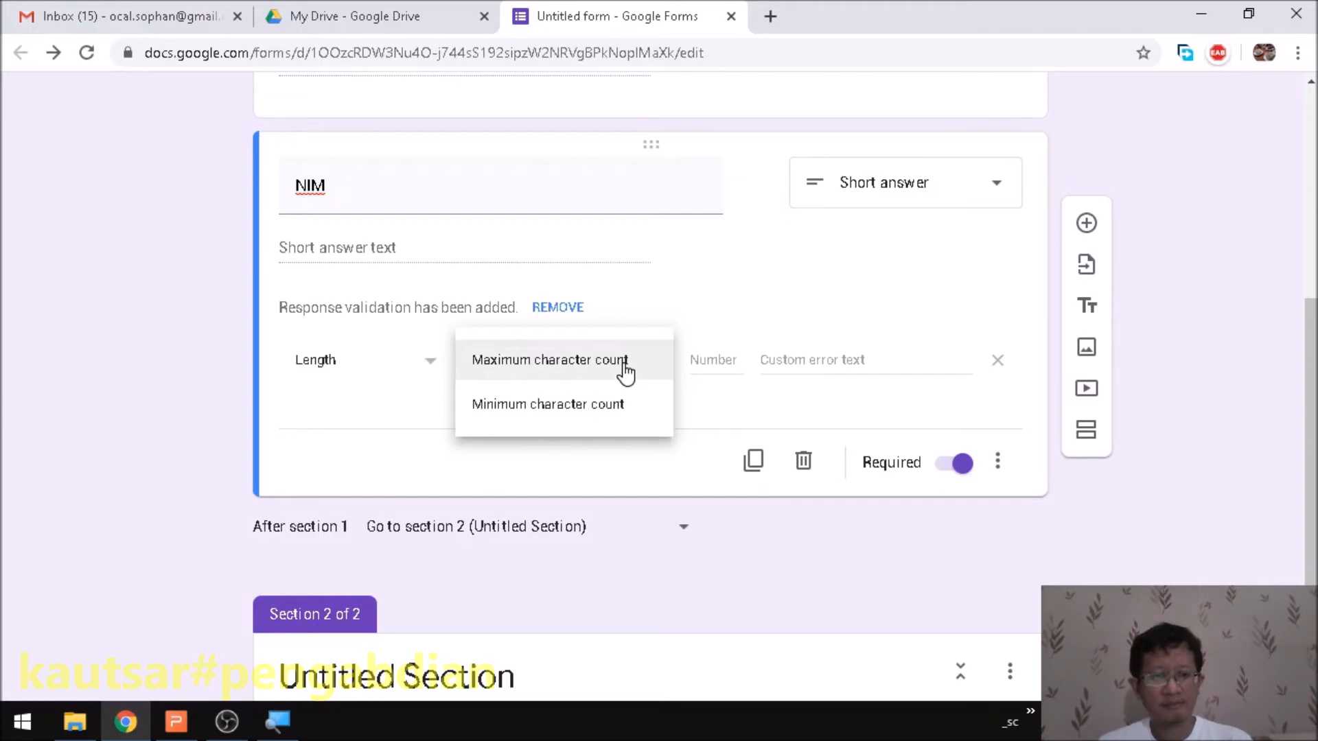
left_click(615, 406)
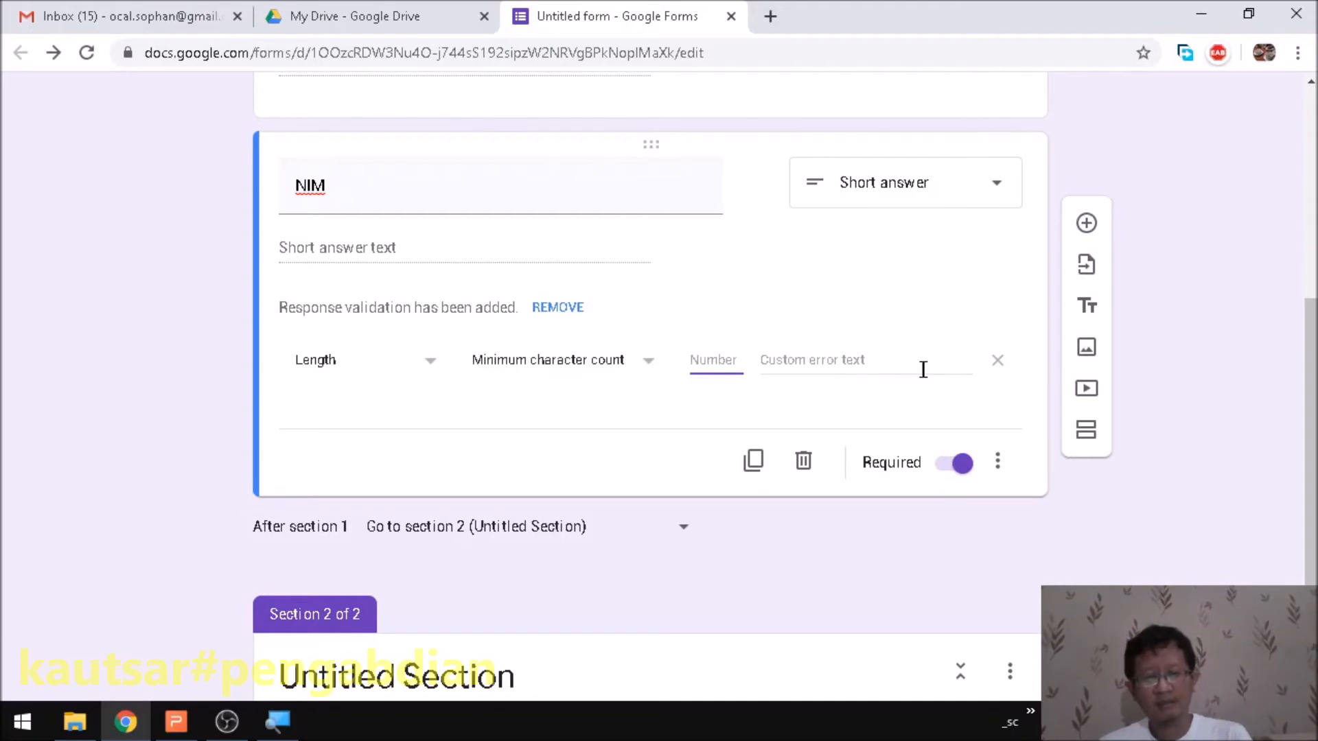
type("5")
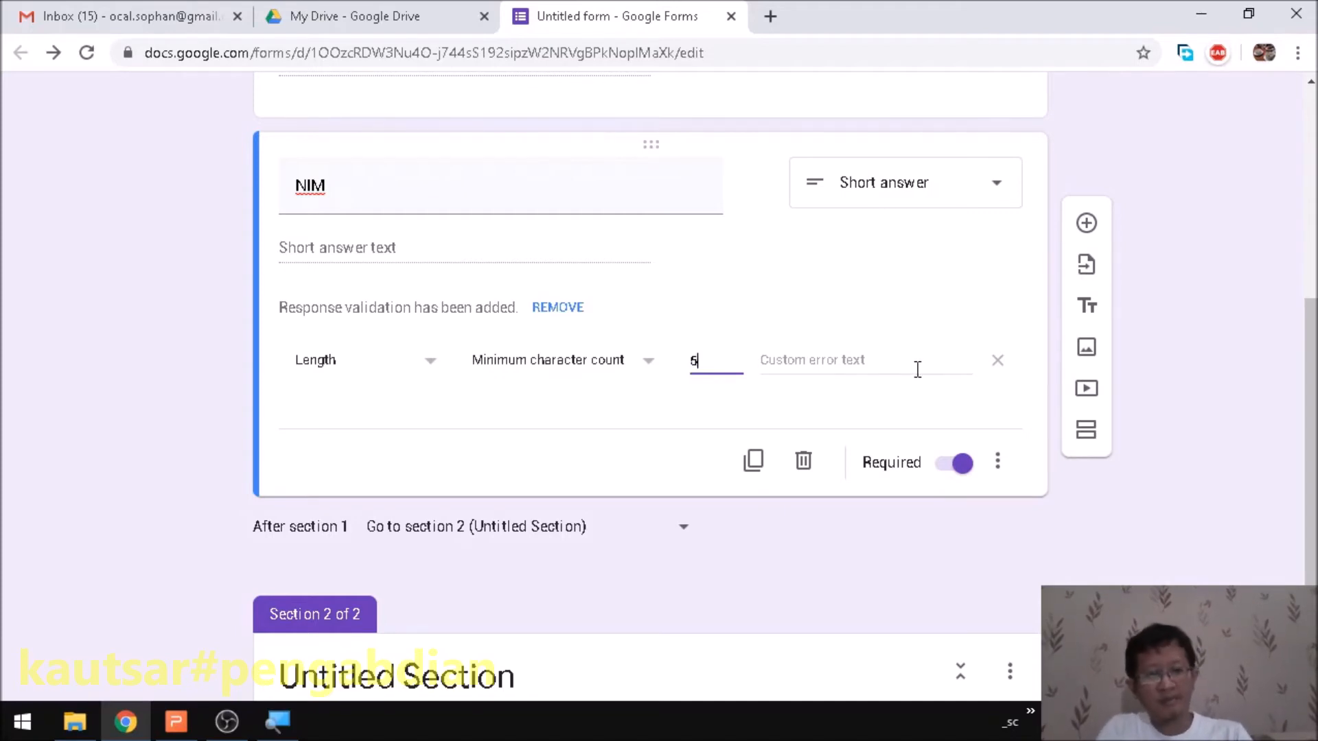
- Remove the response validation from the NIM question
scroll(818, 360, "up", 3)
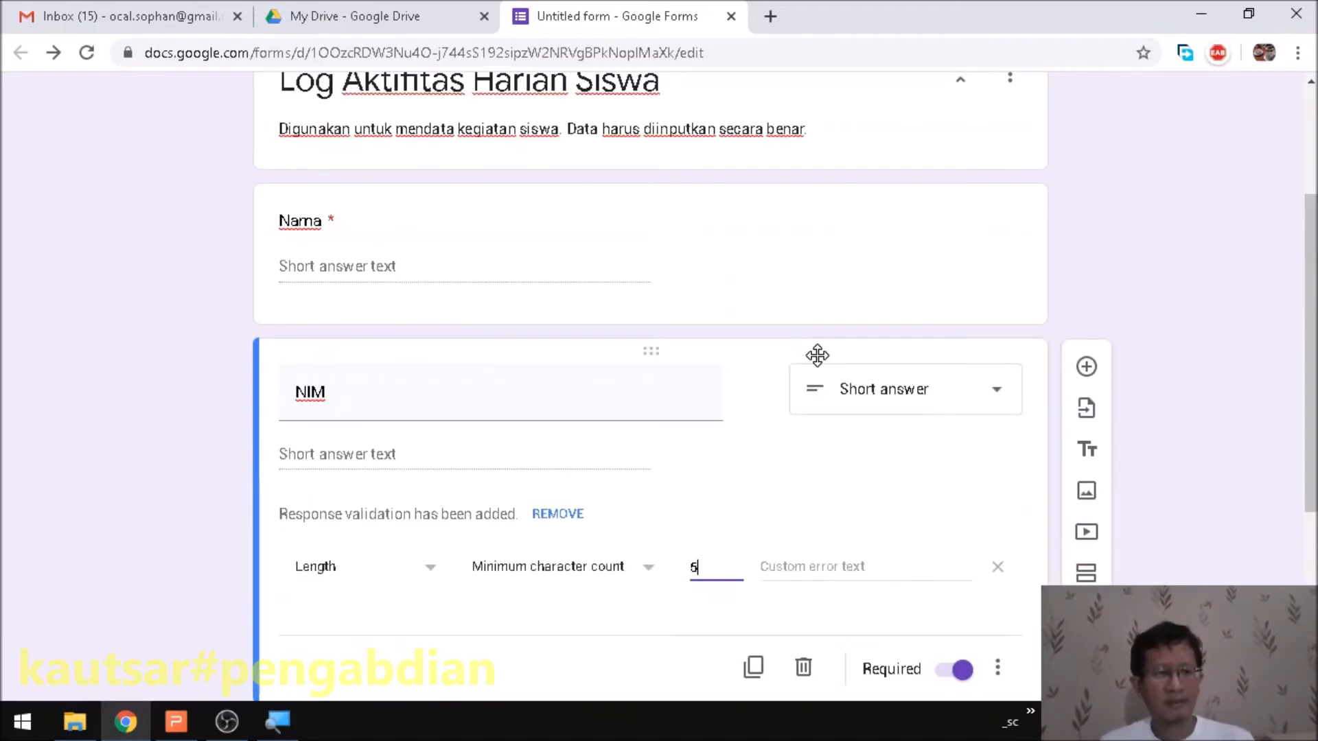
scroll(817, 355, "down", 1)
left_click(998, 464)
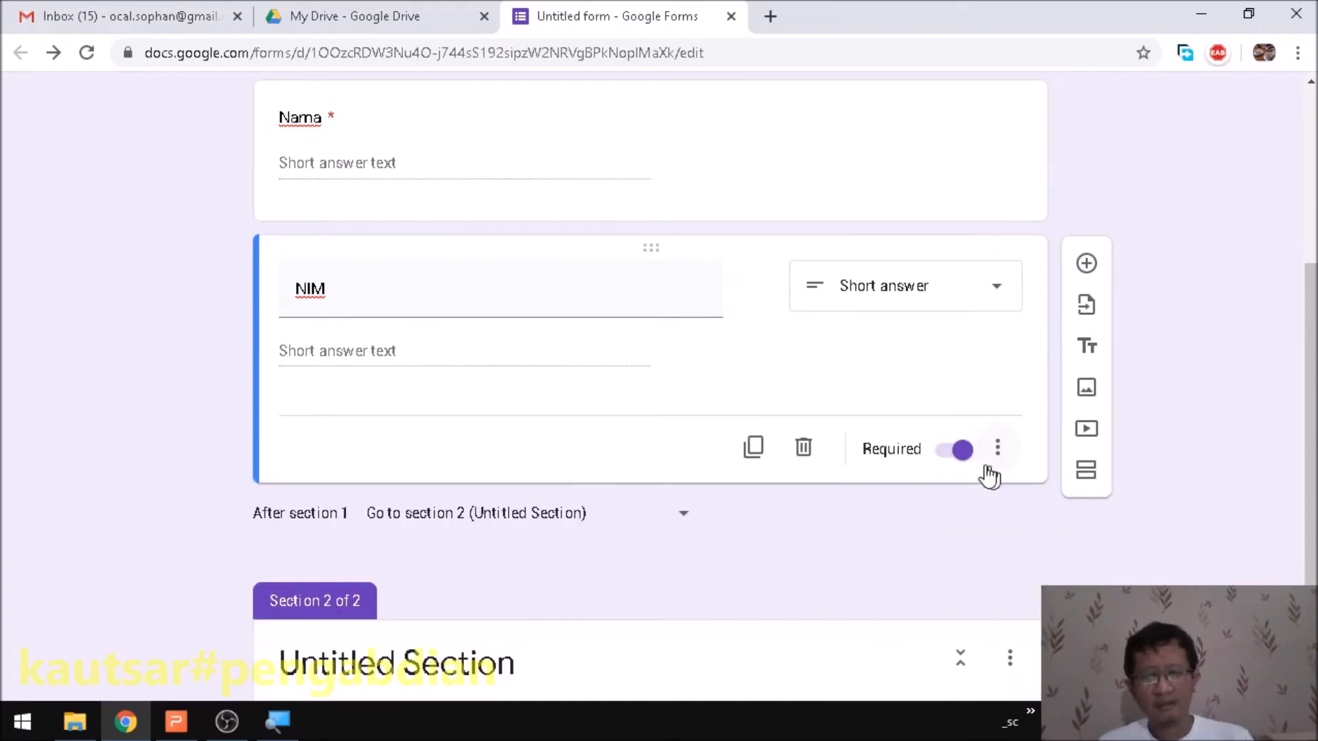
scroll(566, 284, "up", 1)
- Add Length response validation to Nama with a minimum character count of 5
left_click(487, 271)
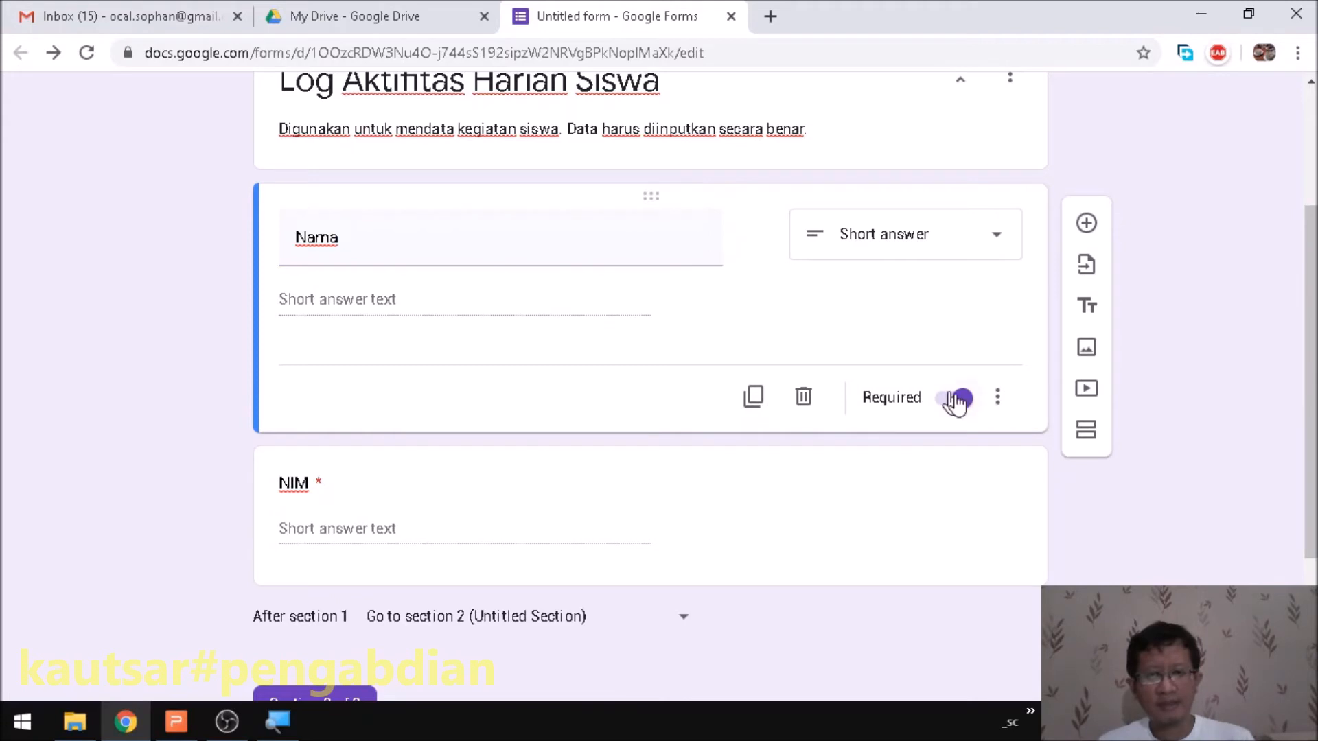
left_click(996, 398)
left_click(1064, 529)
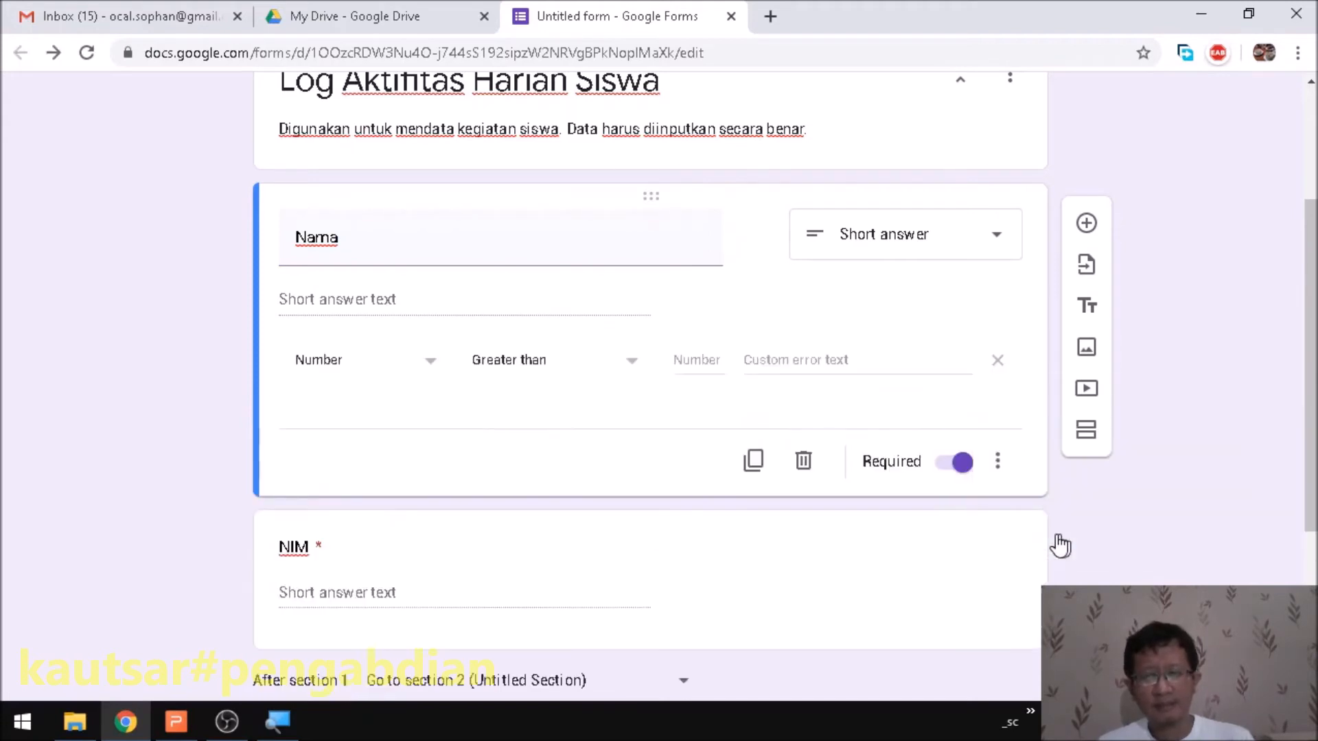
left_click(408, 367)
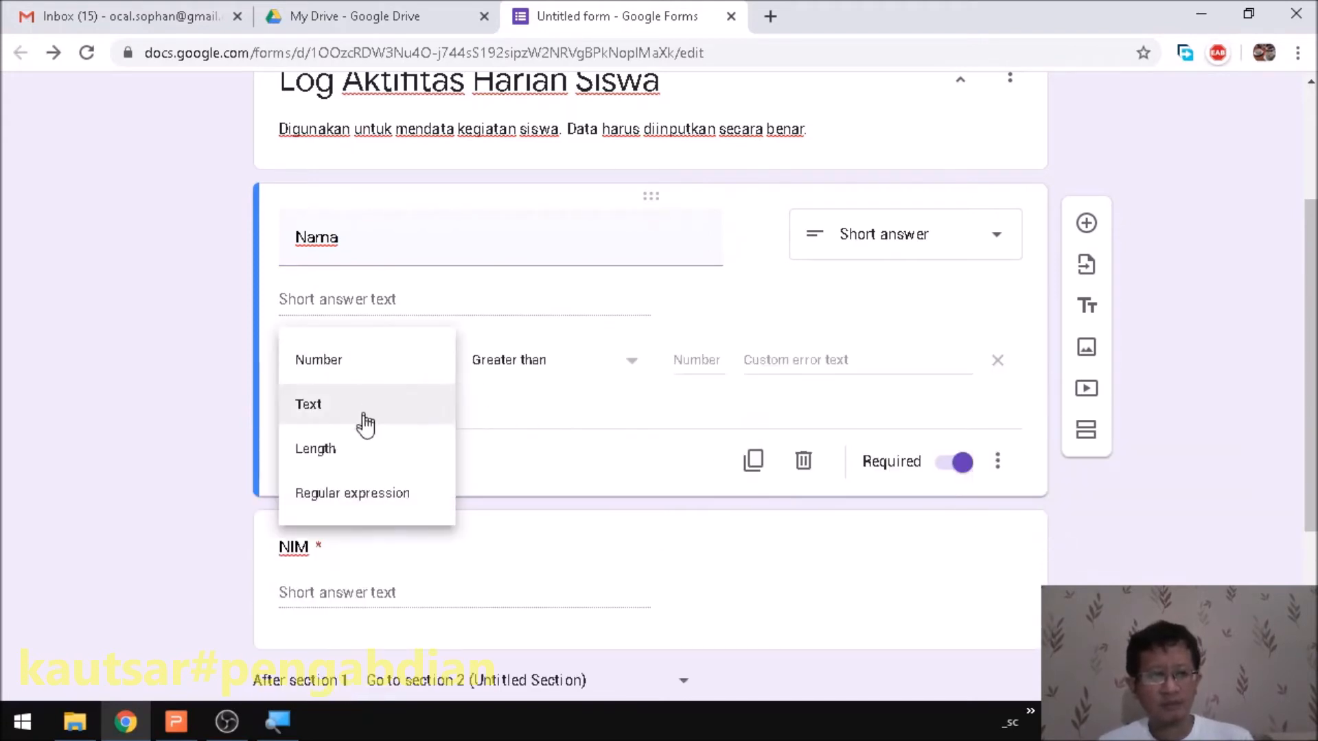
left_click(377, 457)
left_click(604, 374)
left_click(598, 400)
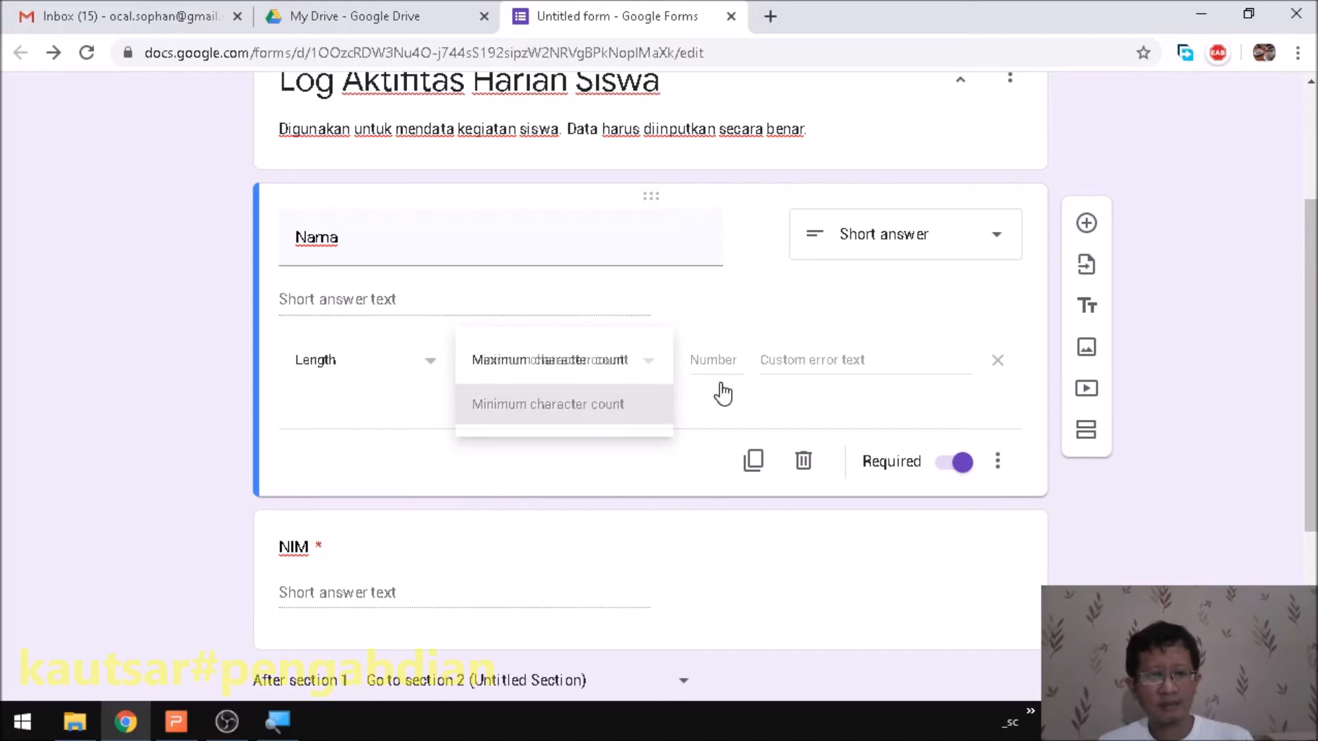
type("5")
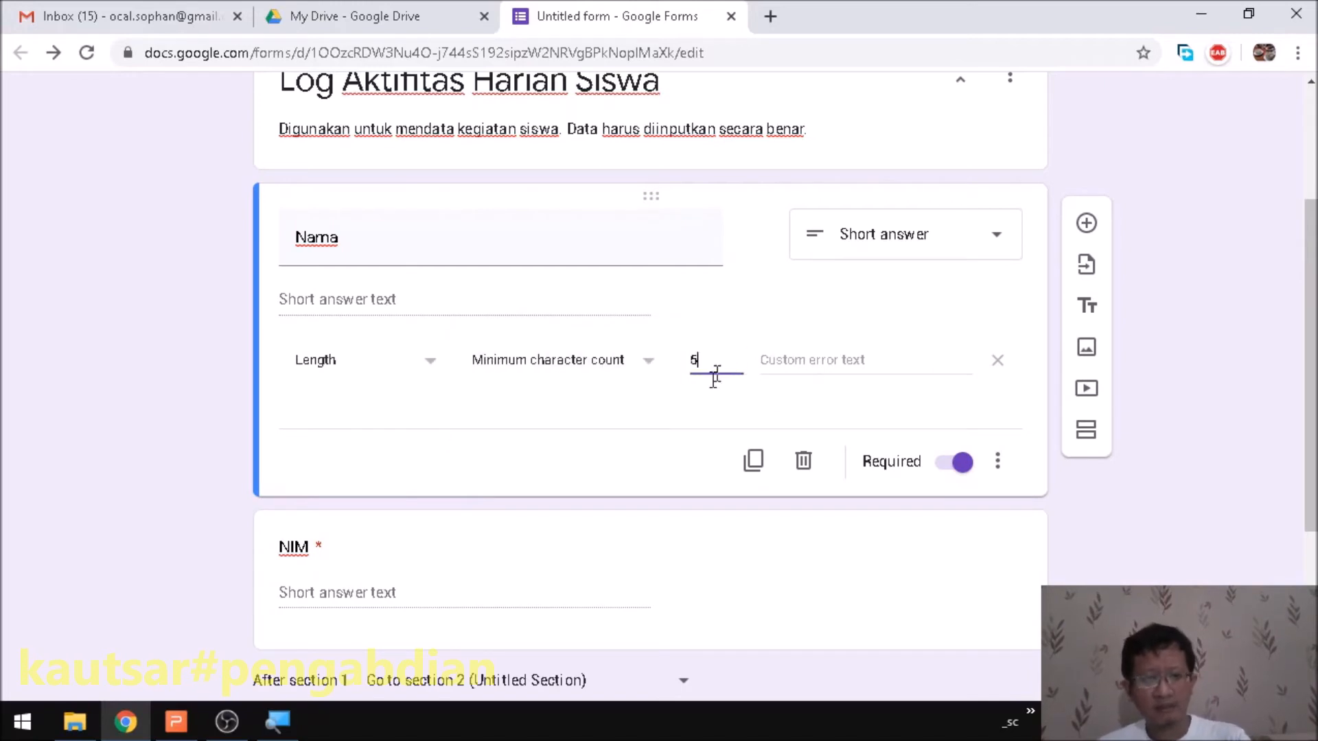
- Set the Nama validation's custom error text to 'harus nama lengkap'
left_click(819, 363)
type("harus nama lengkap")
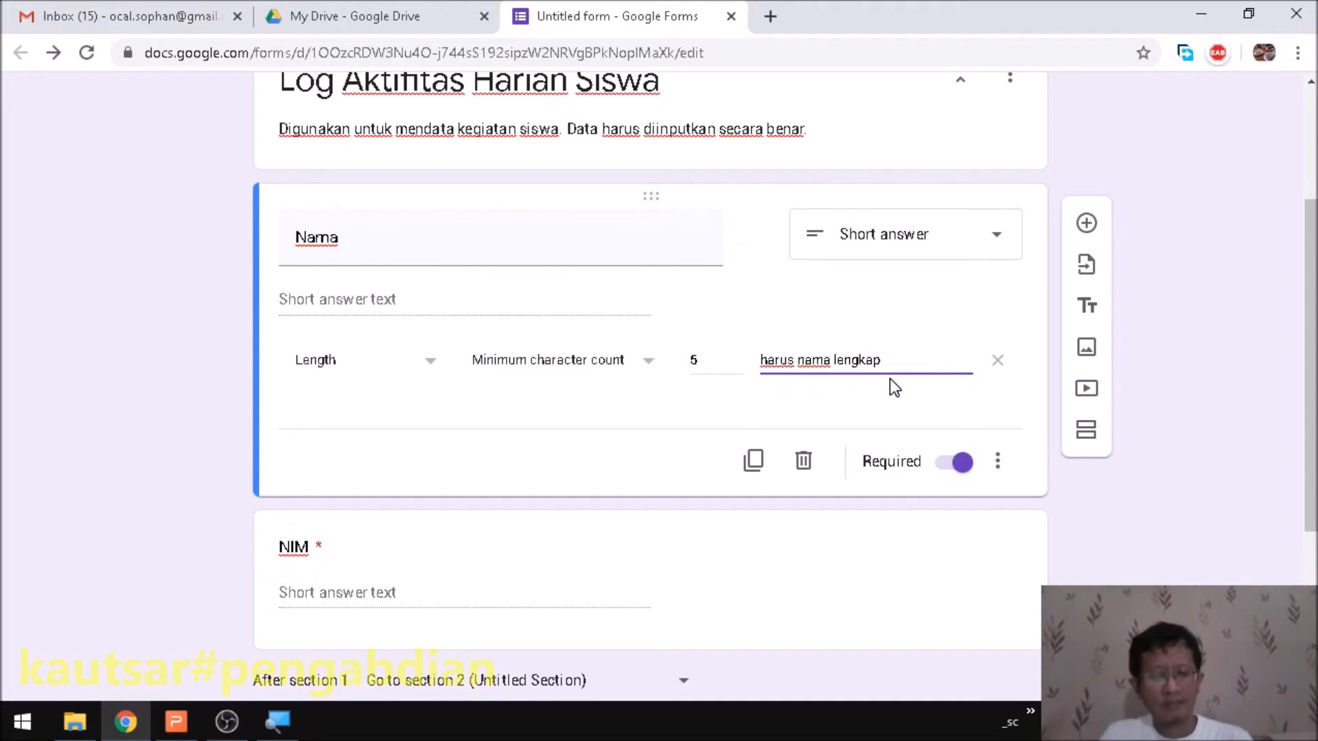
left_click(870, 420)
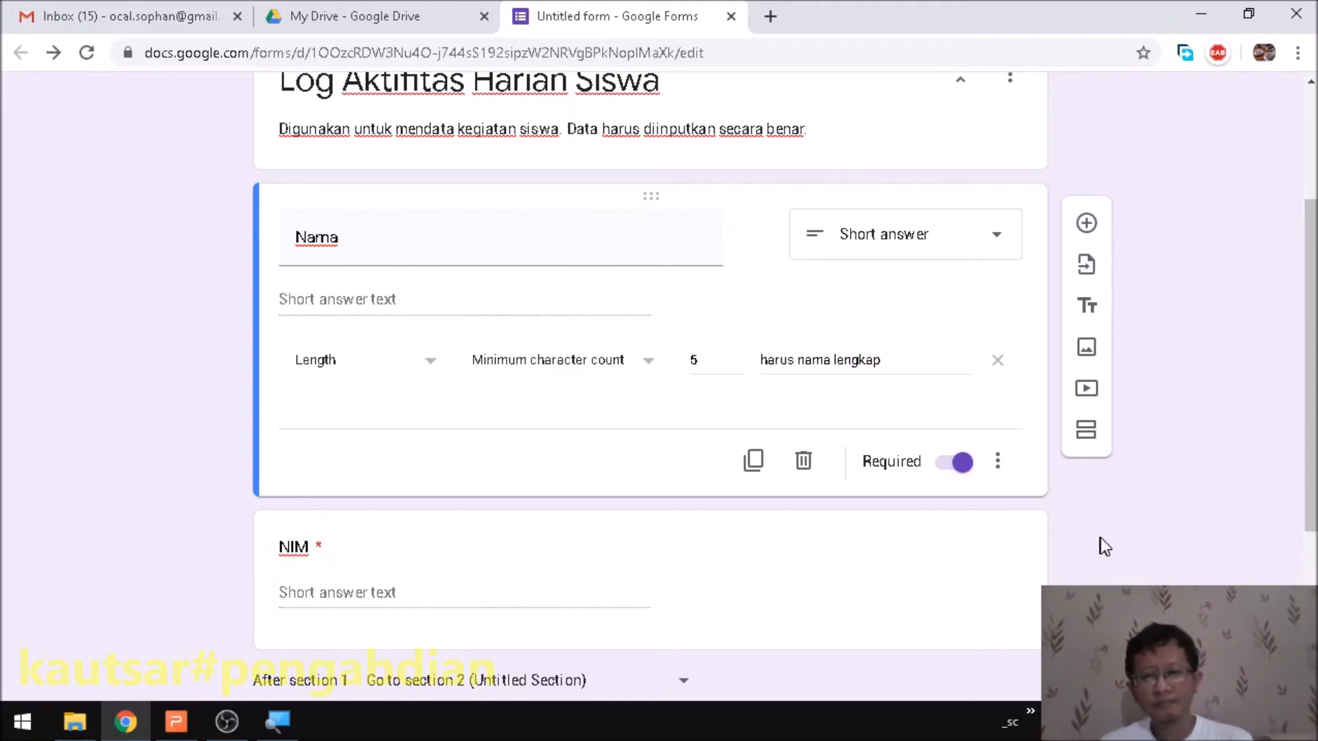
scroll(690, 380, "up", 2)
scroll(690, 376, "up", 2)
scroll(691, 374, "down", 2)
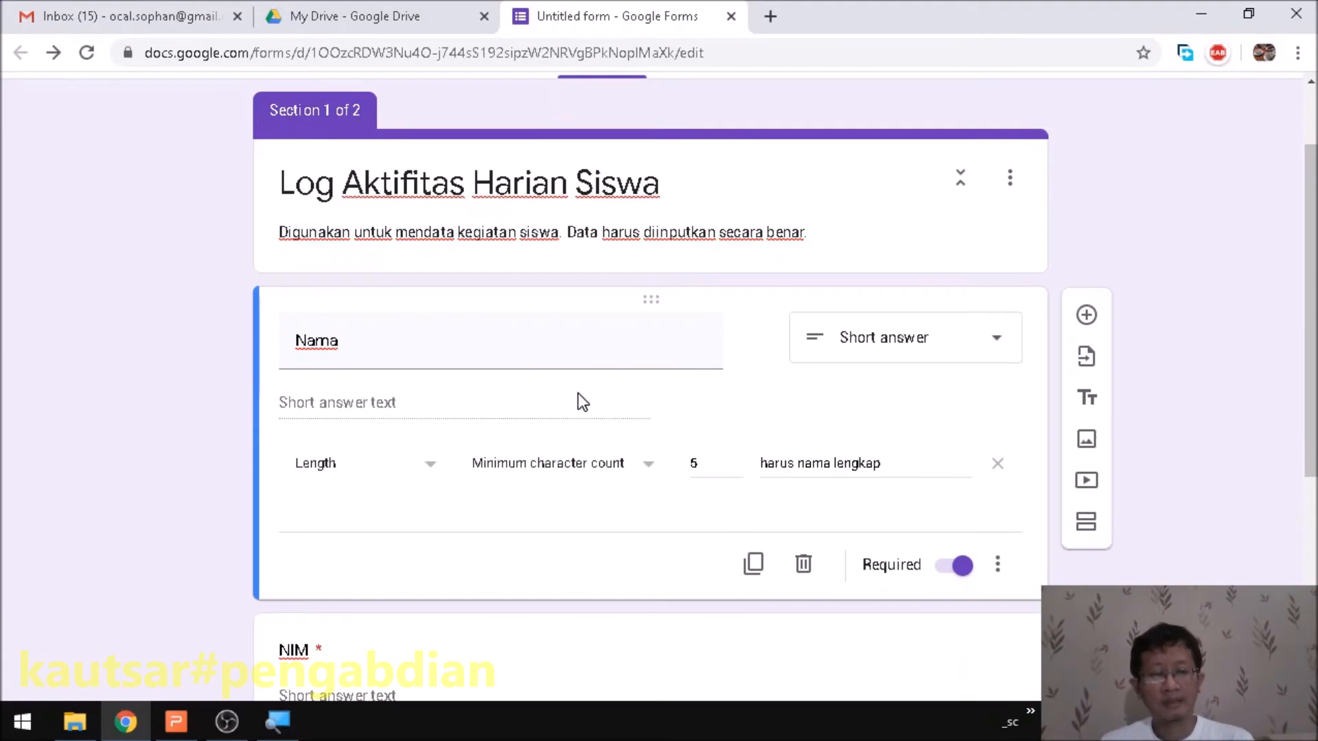
scroll(730, 323, "up", 2)
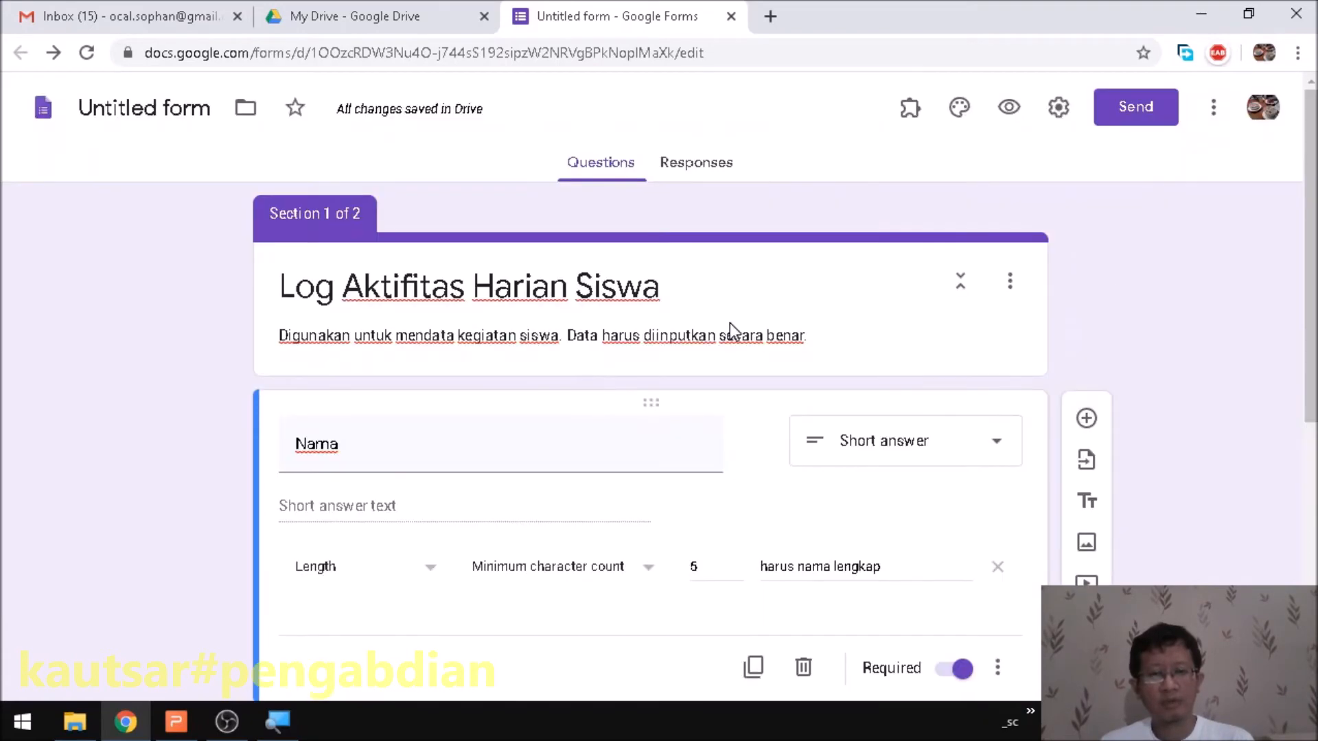
left_click(1009, 108)
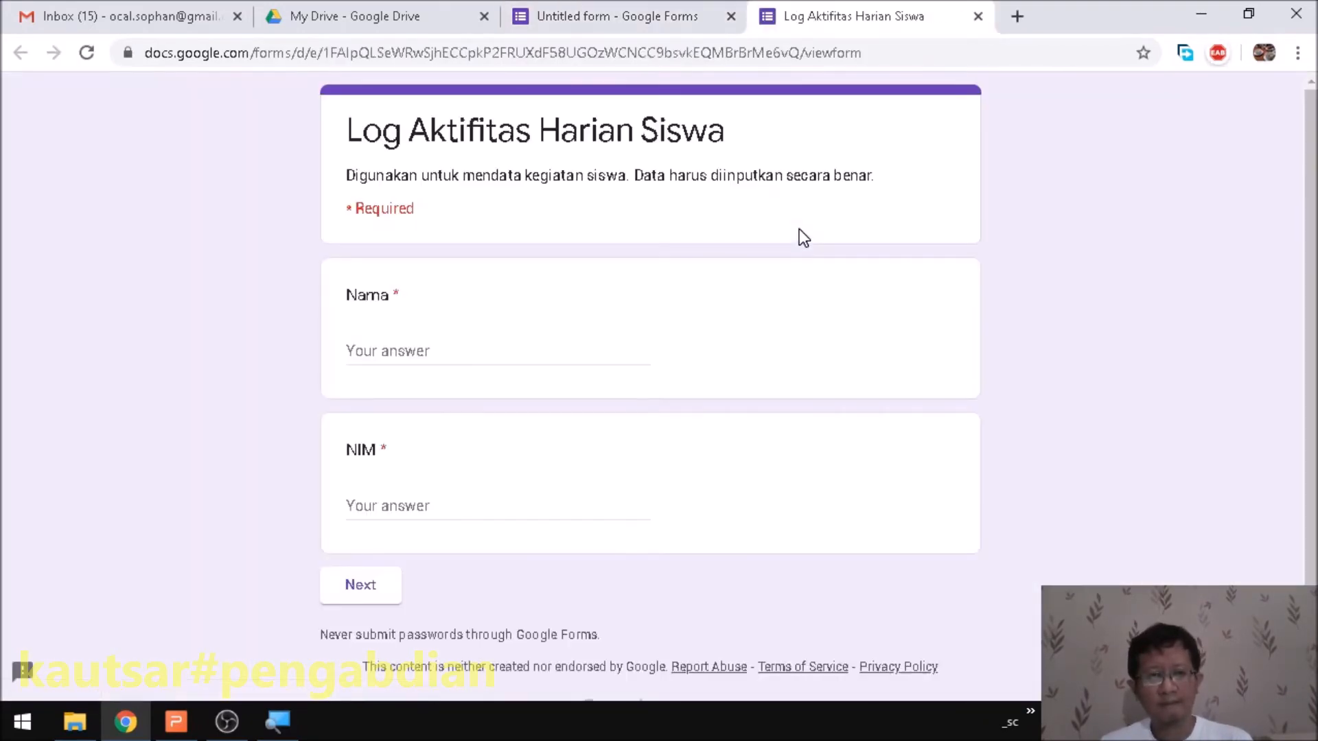
left_click(424, 351)
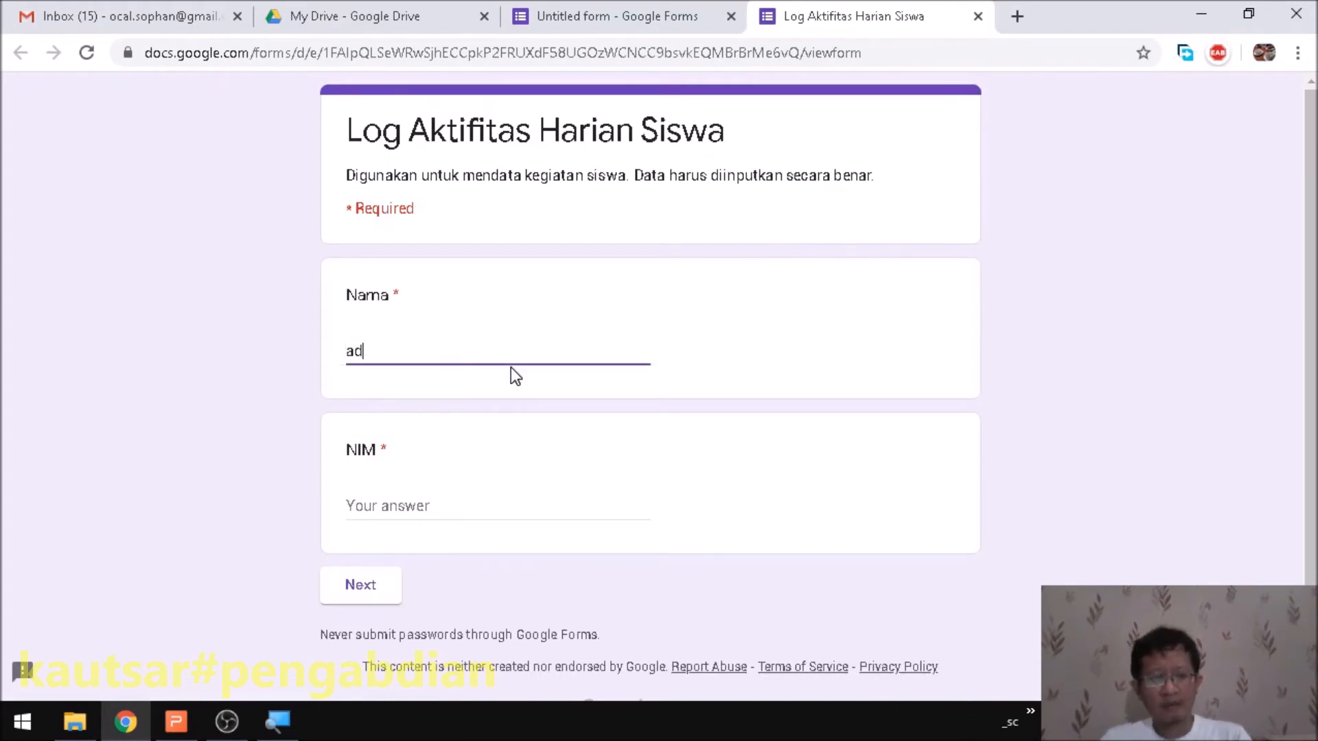
left_click(542, 517)
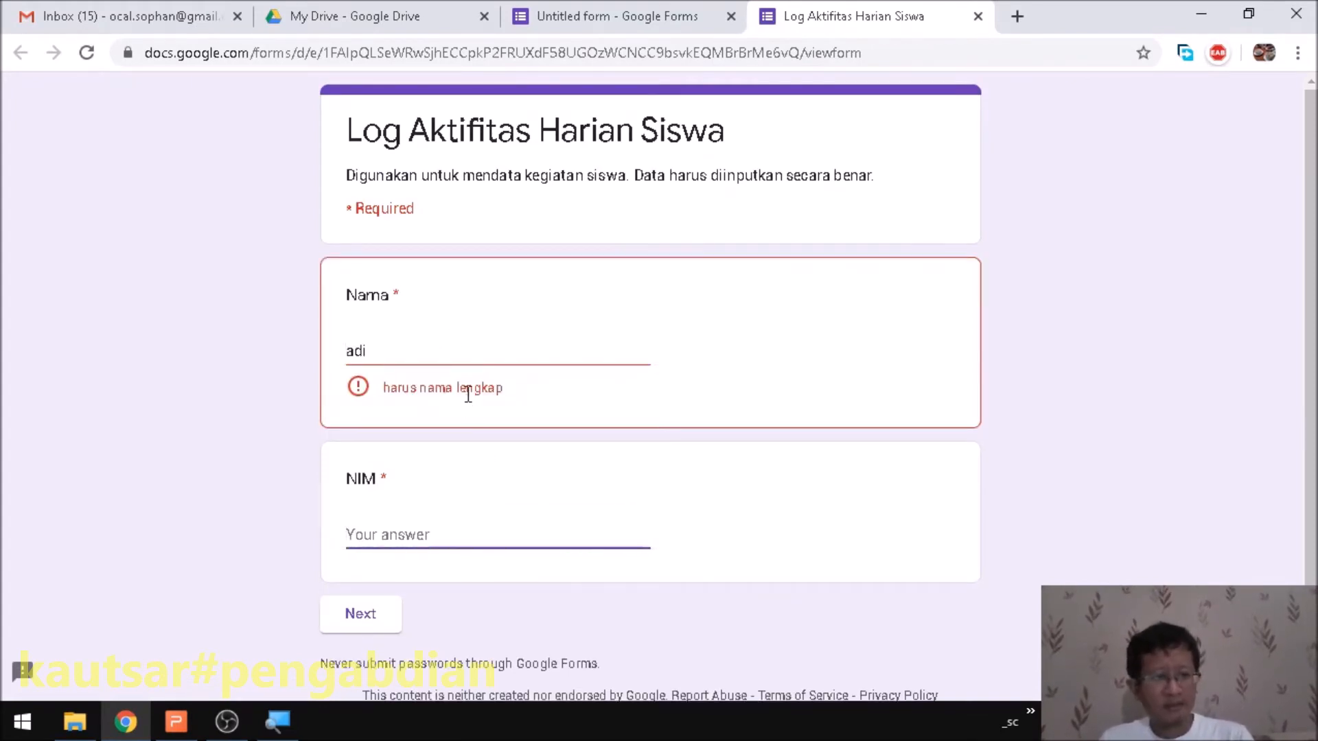
left_click(438, 352)
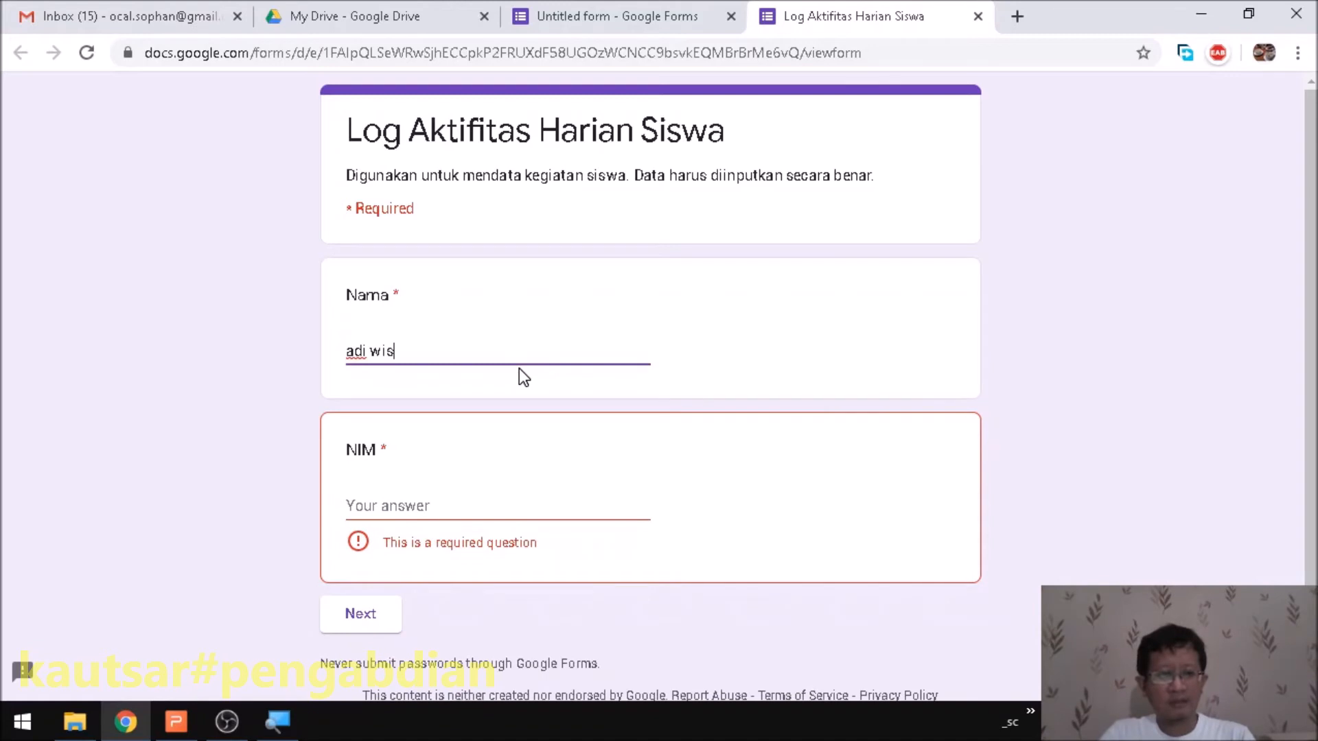
left_click(481, 514)
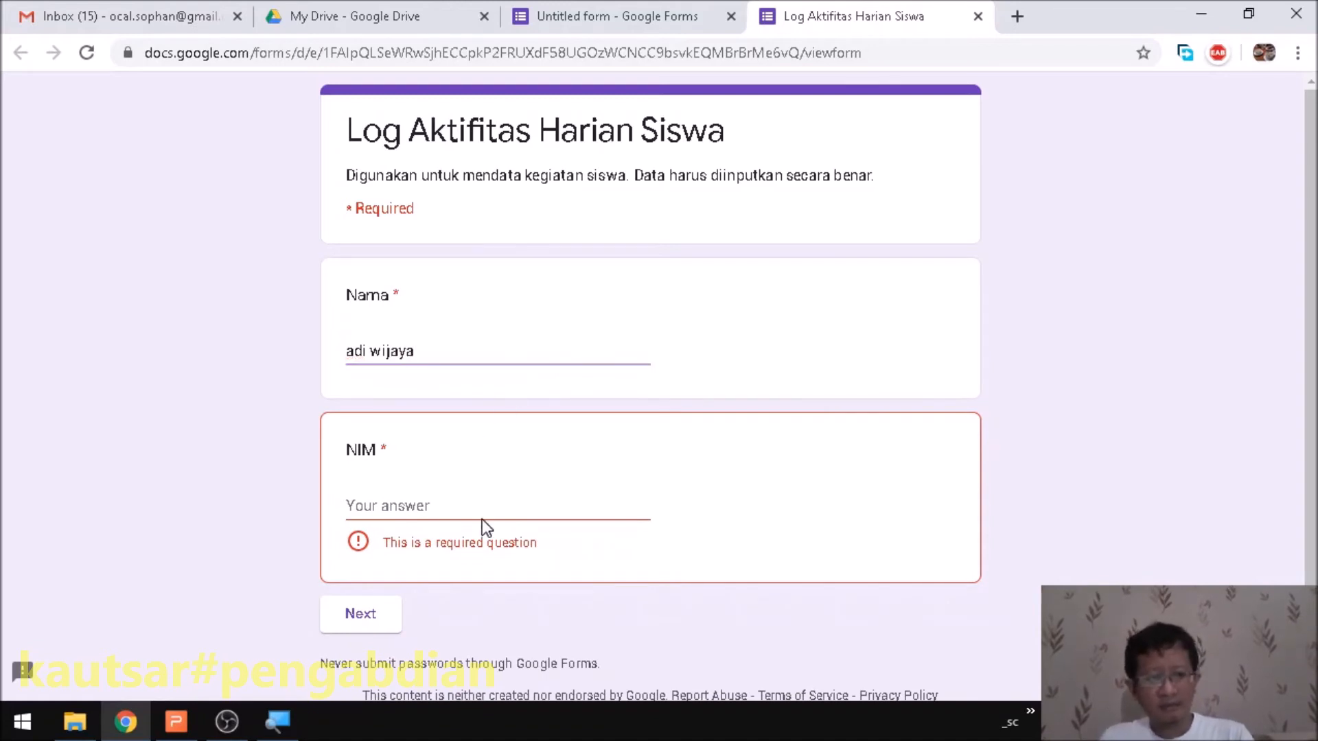
scroll(411, 460, "down", 1)
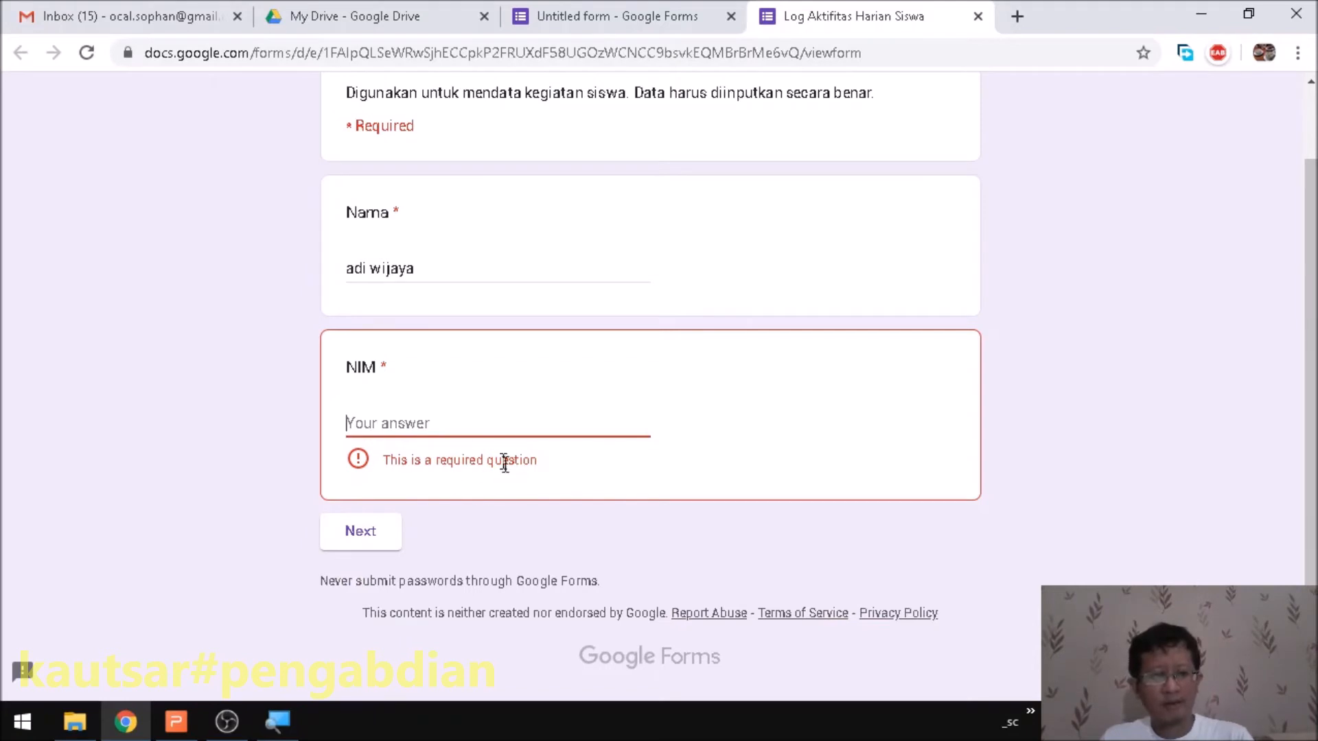
left_click(360, 545)
left_click(409, 424)
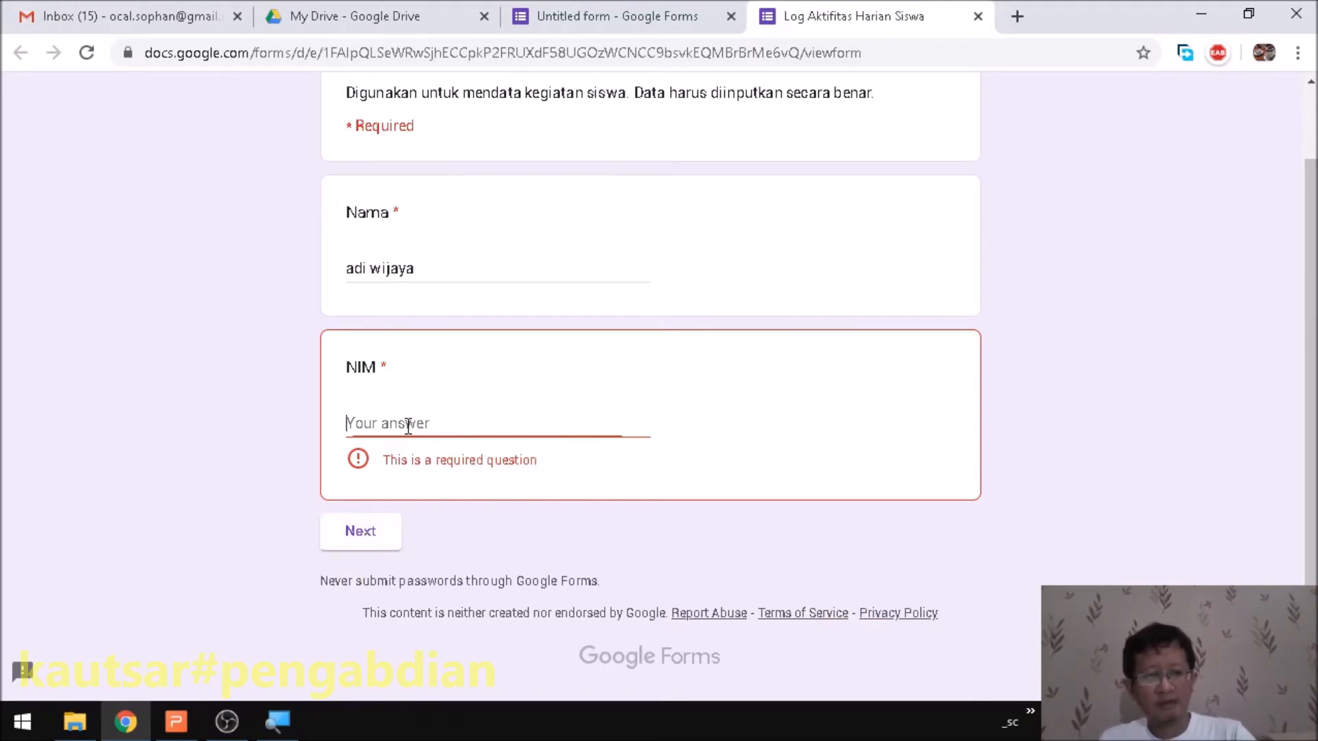
type("343434")
left_click(364, 534)
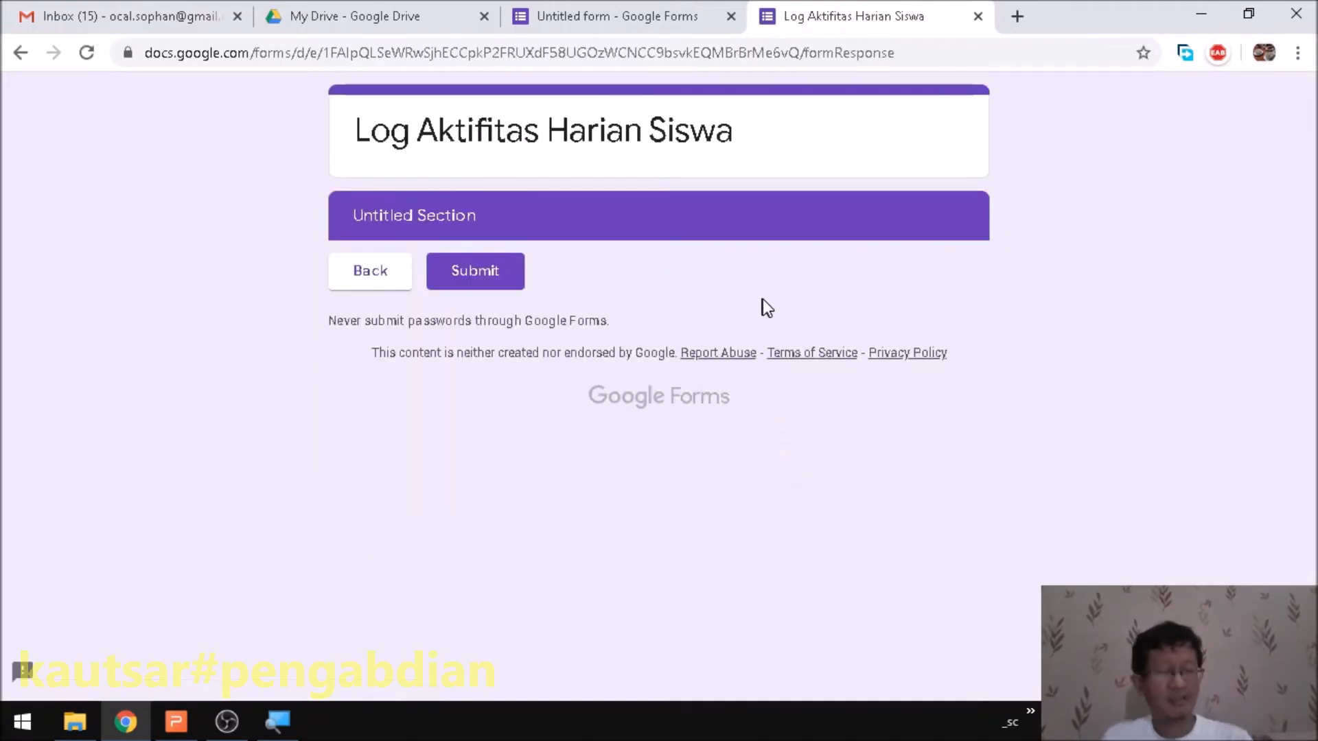
left_click(378, 287)
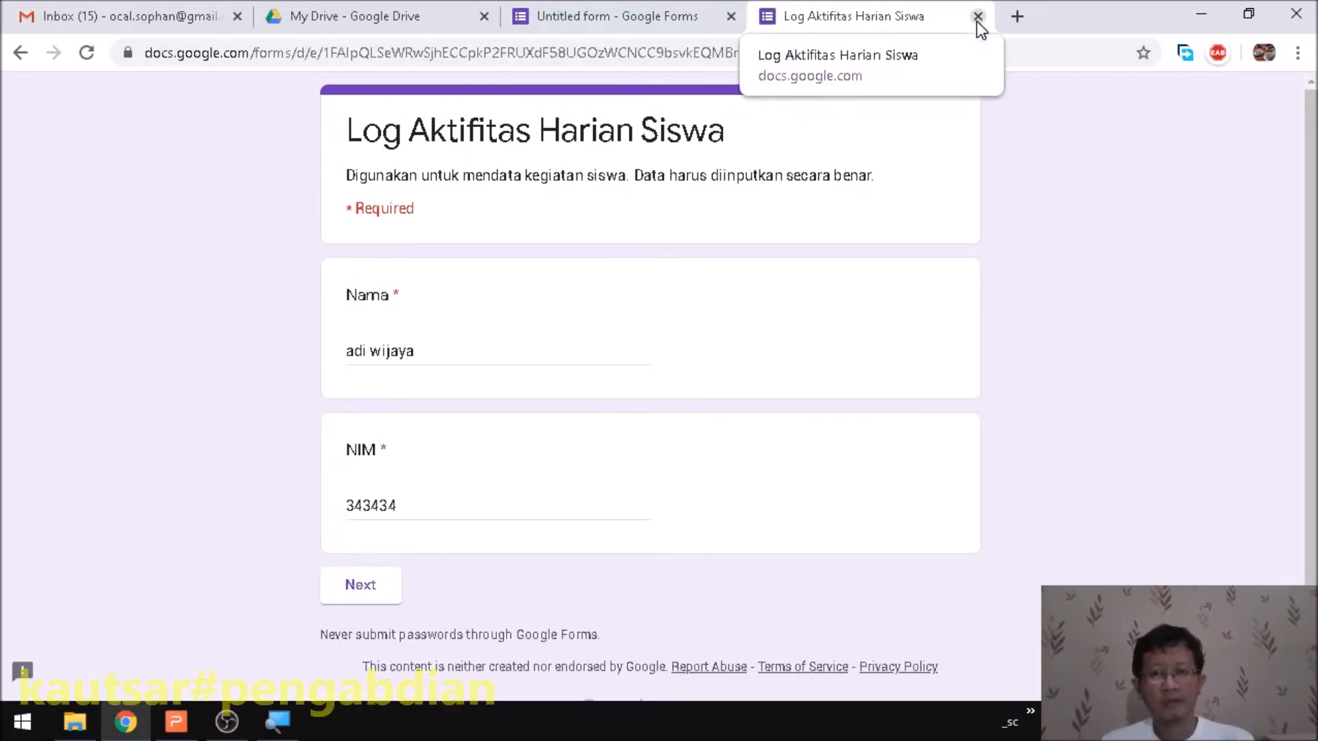
left_click(977, 16)
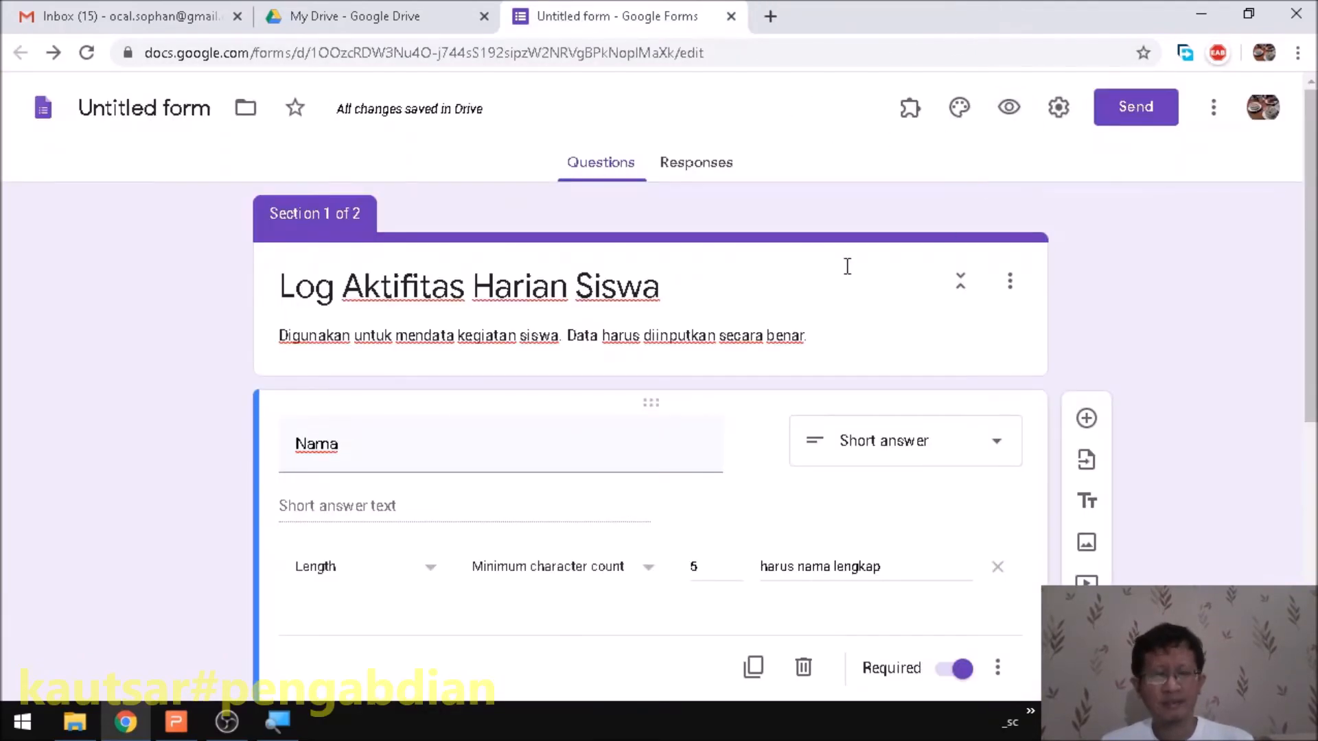
- Title section 2 'Kegiatan anda'
scroll(739, 330, "down", 5)
scroll(714, 336, "down", 3)
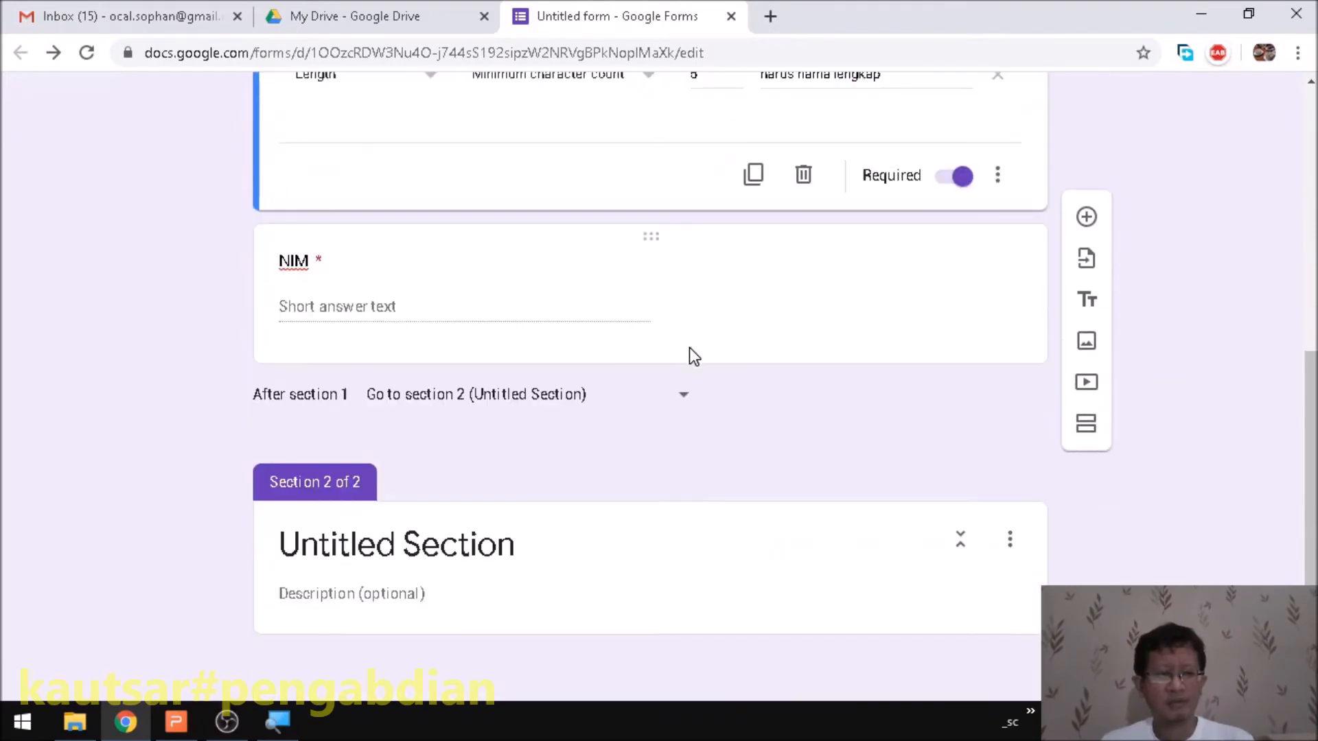
left_click(406, 547)
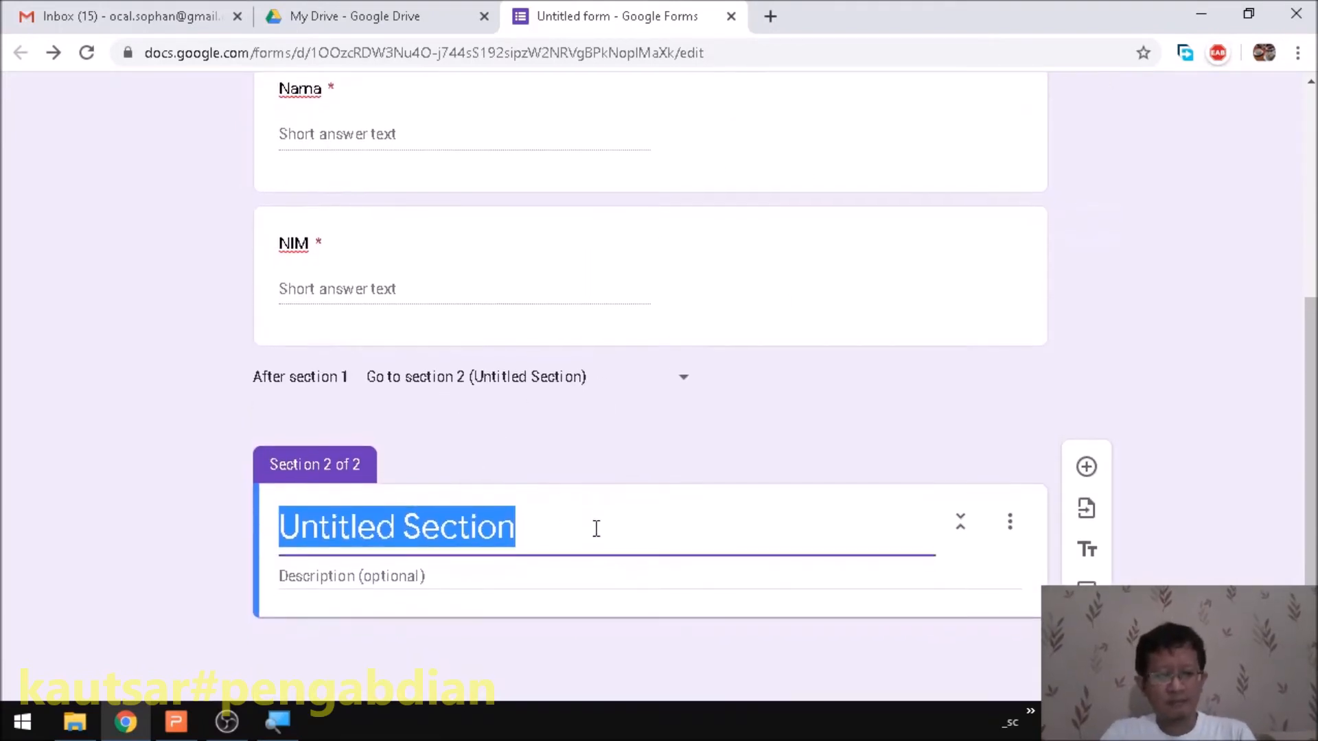
type("Kegiatan anda")
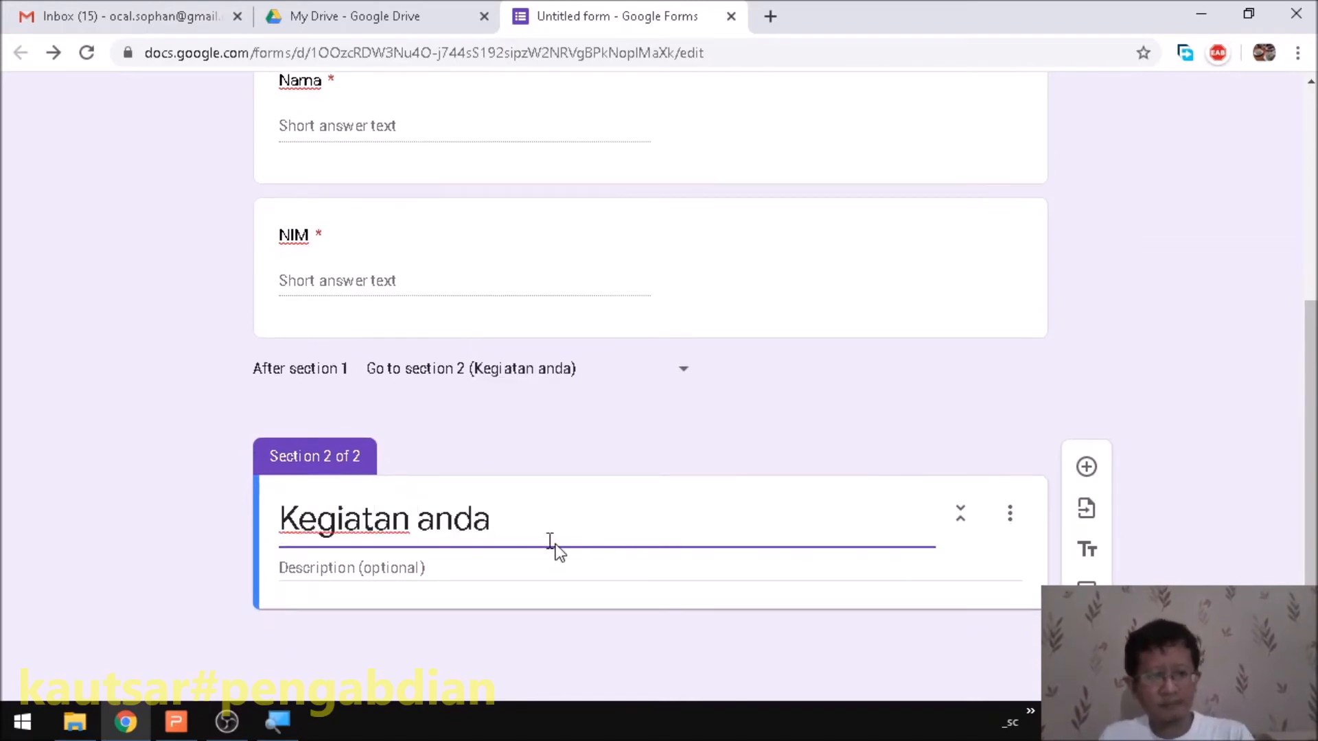
- Give section 2 the description 'ceritakan kegiatan anda hari ini'
left_click(446, 571)
type("ce")
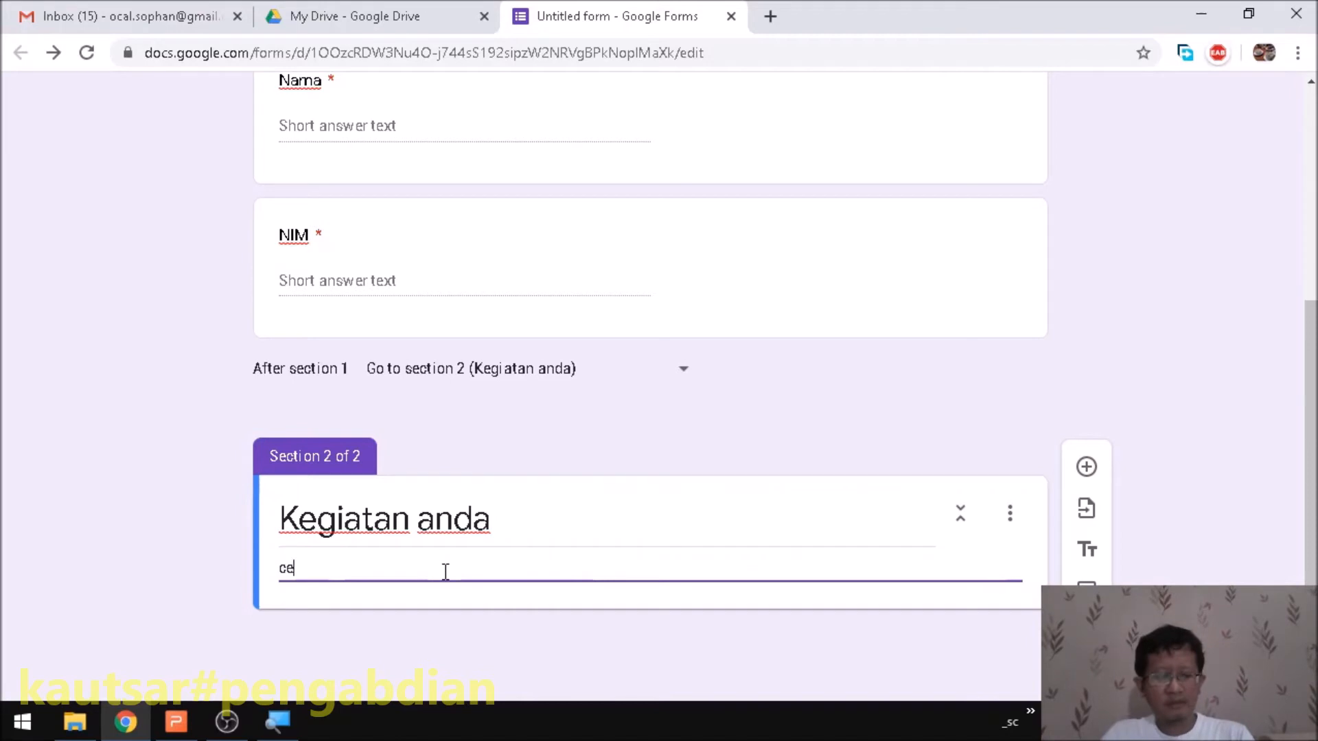
type("ritakan kegiatan")
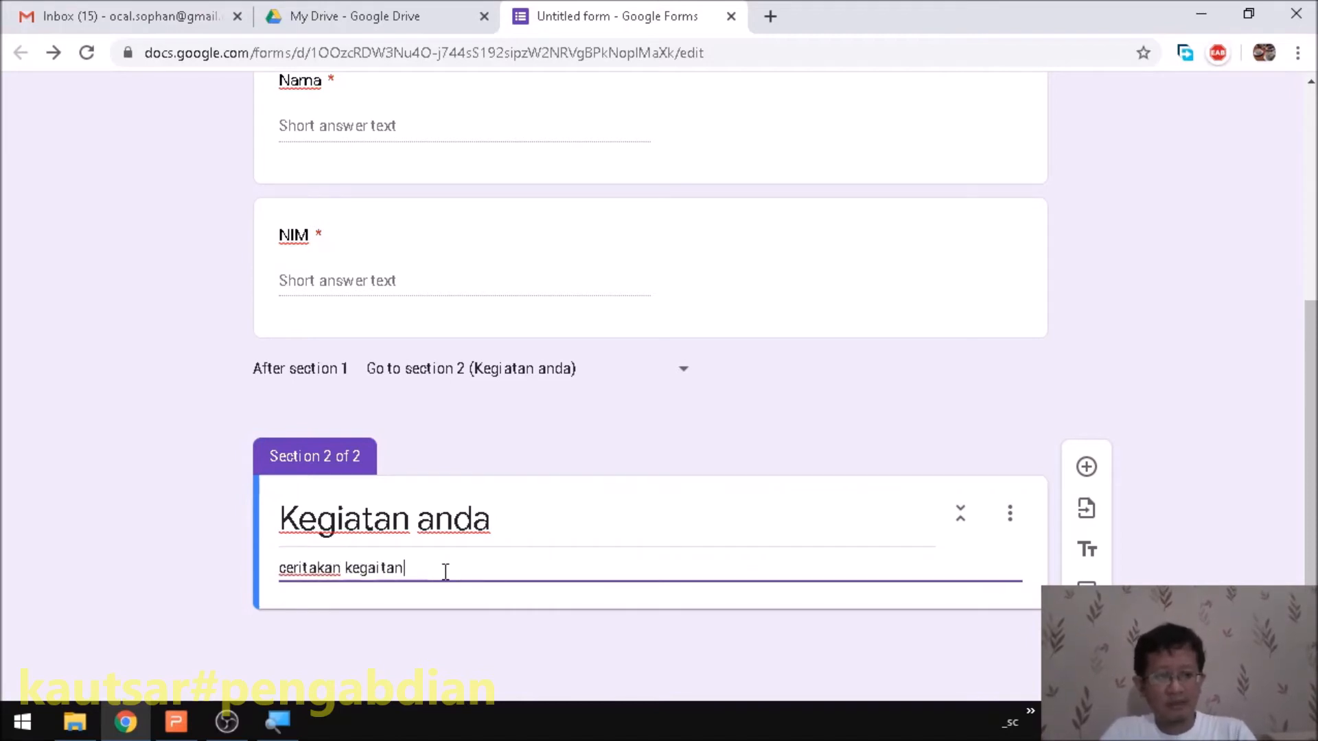
key("BackSpace")
type("ia")
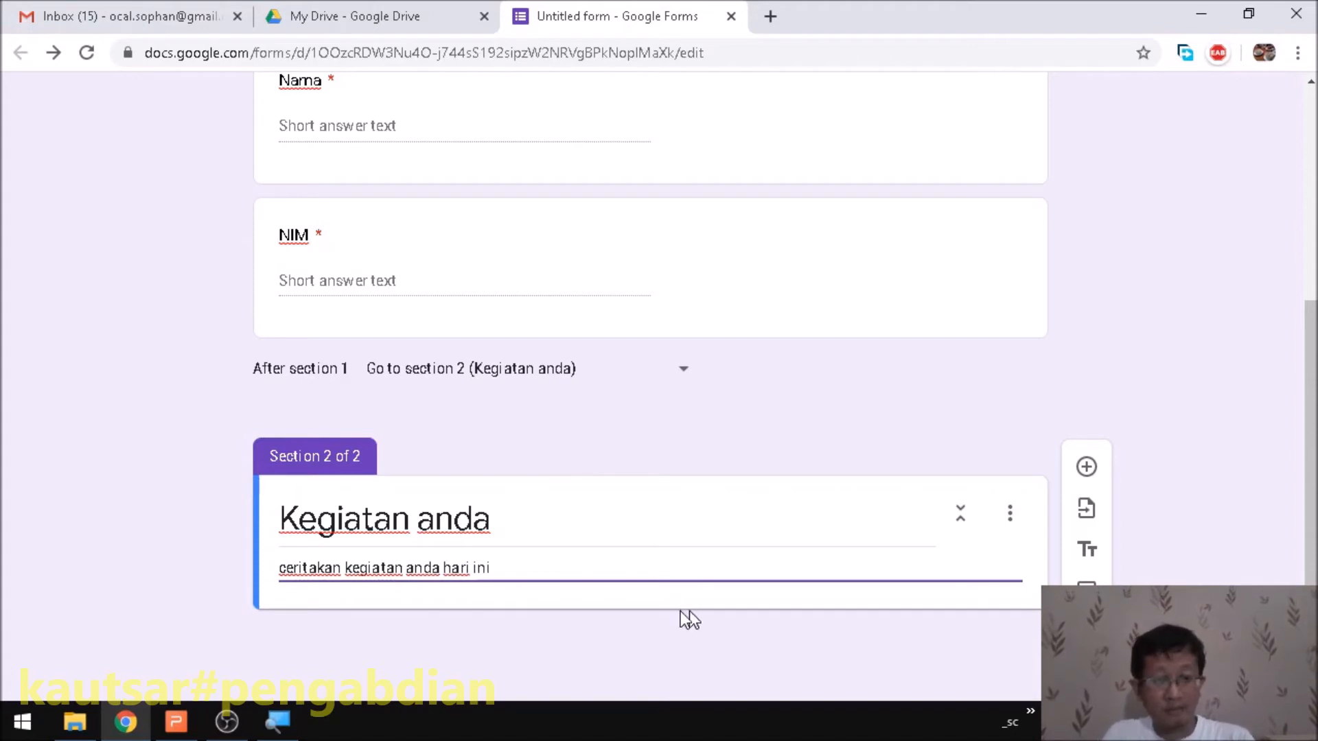
- Add a date question titled 'tanggal' to section 2
left_click(1085, 468)
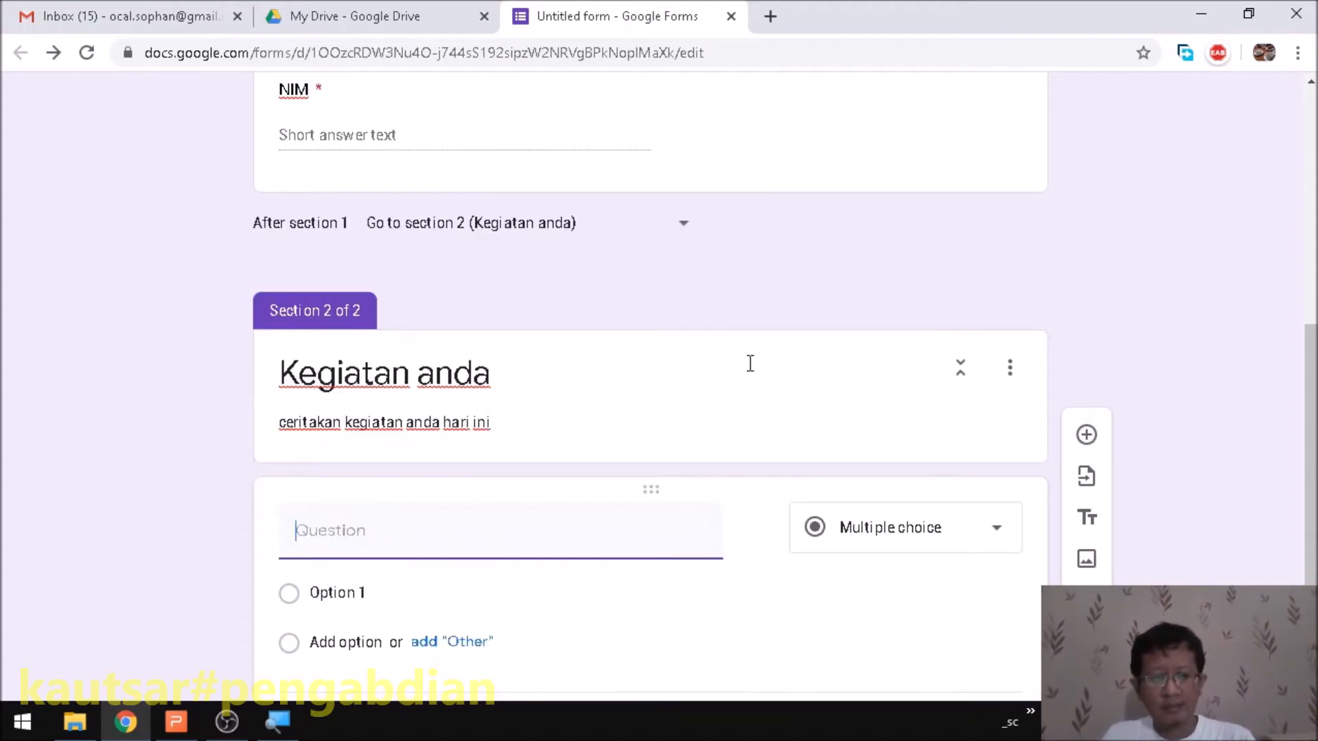
type("tanggal")
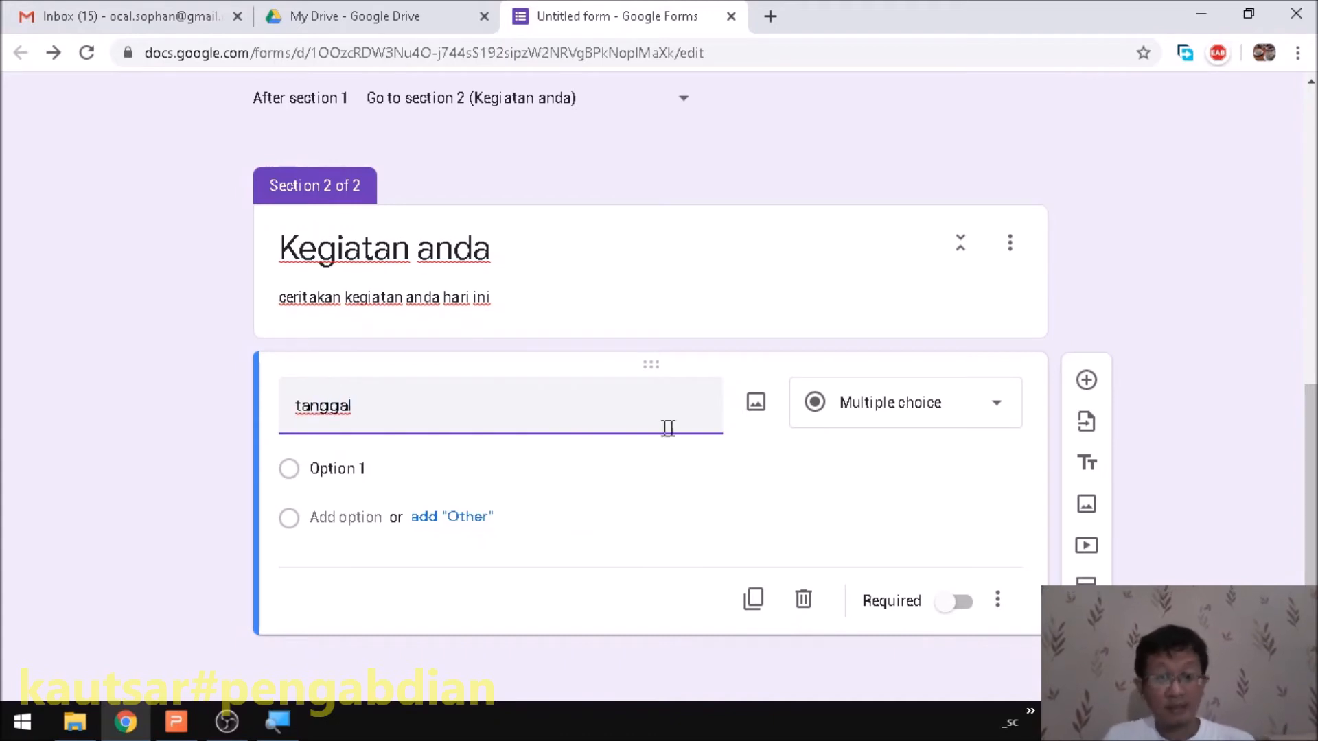
left_click(930, 406)
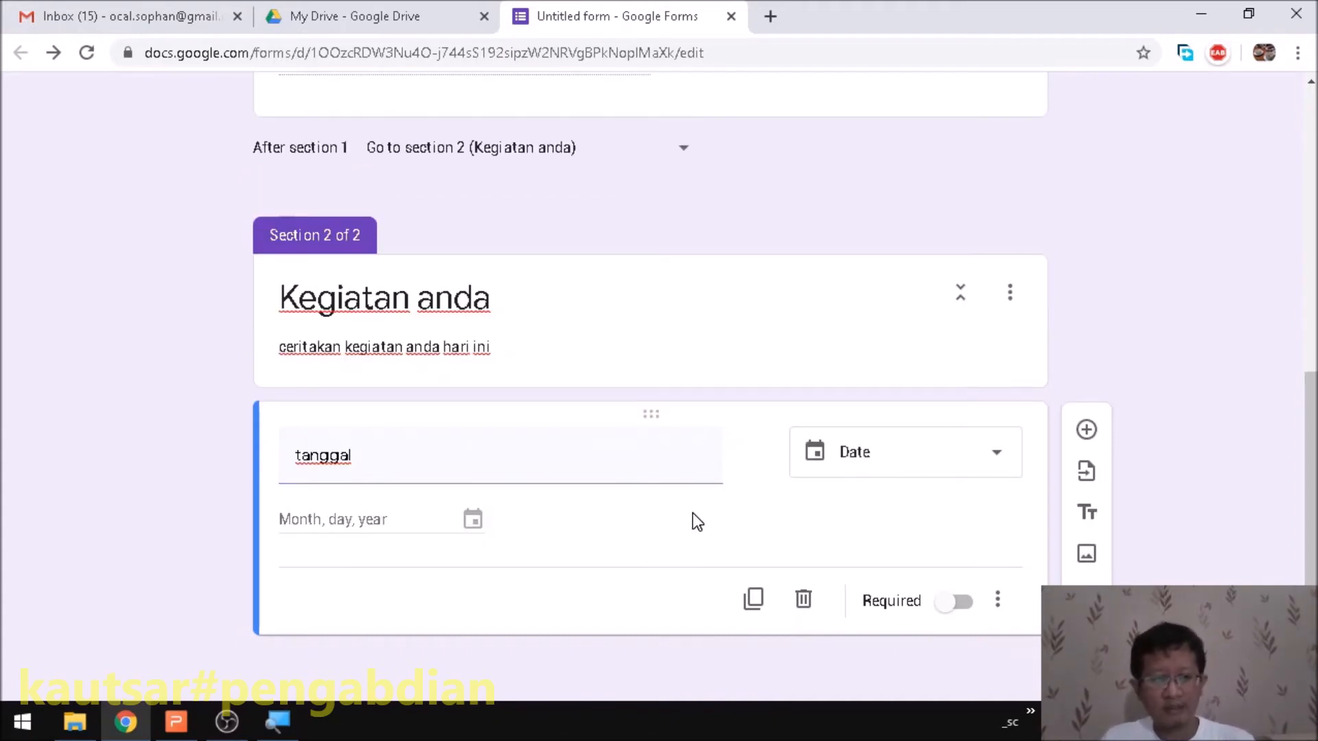
- Add a paragraph question titled 'aktifitas' below tanggal
left_click(1086, 430)
type("aktifitas")
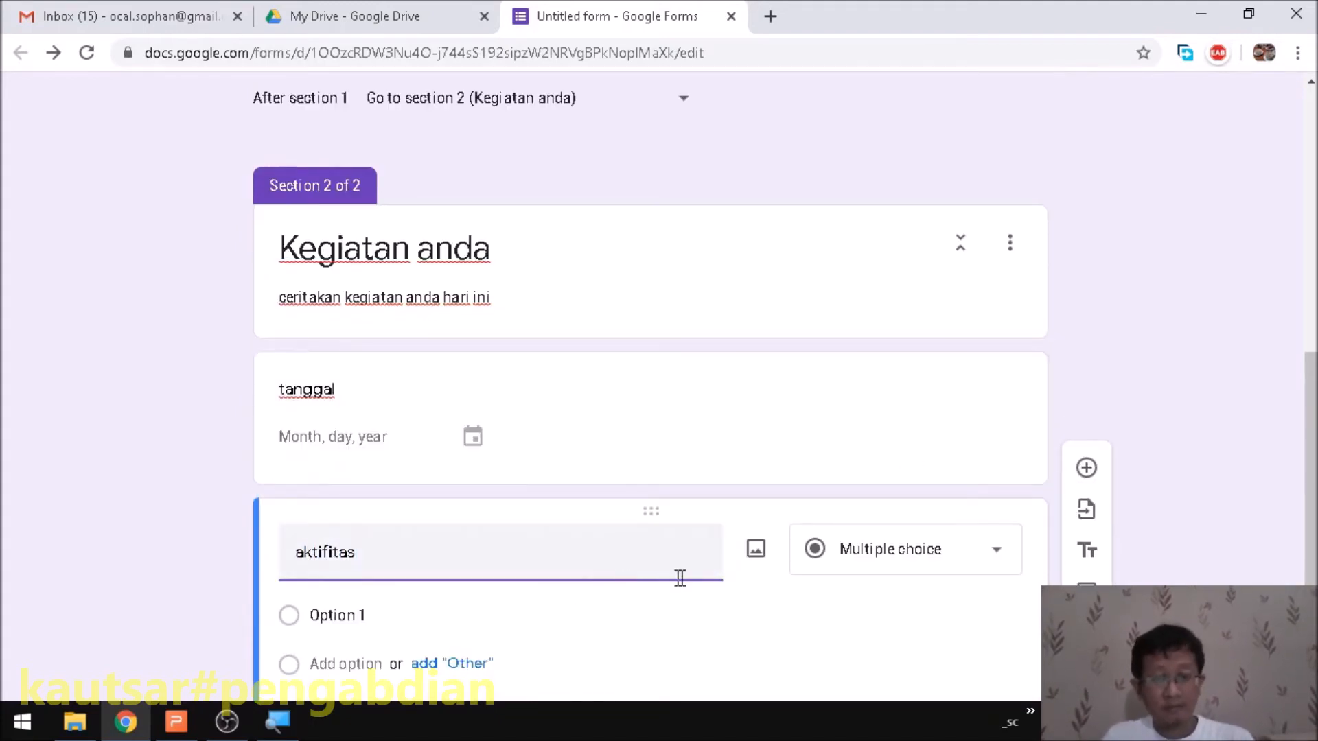
left_click(885, 557)
left_click(872, 197)
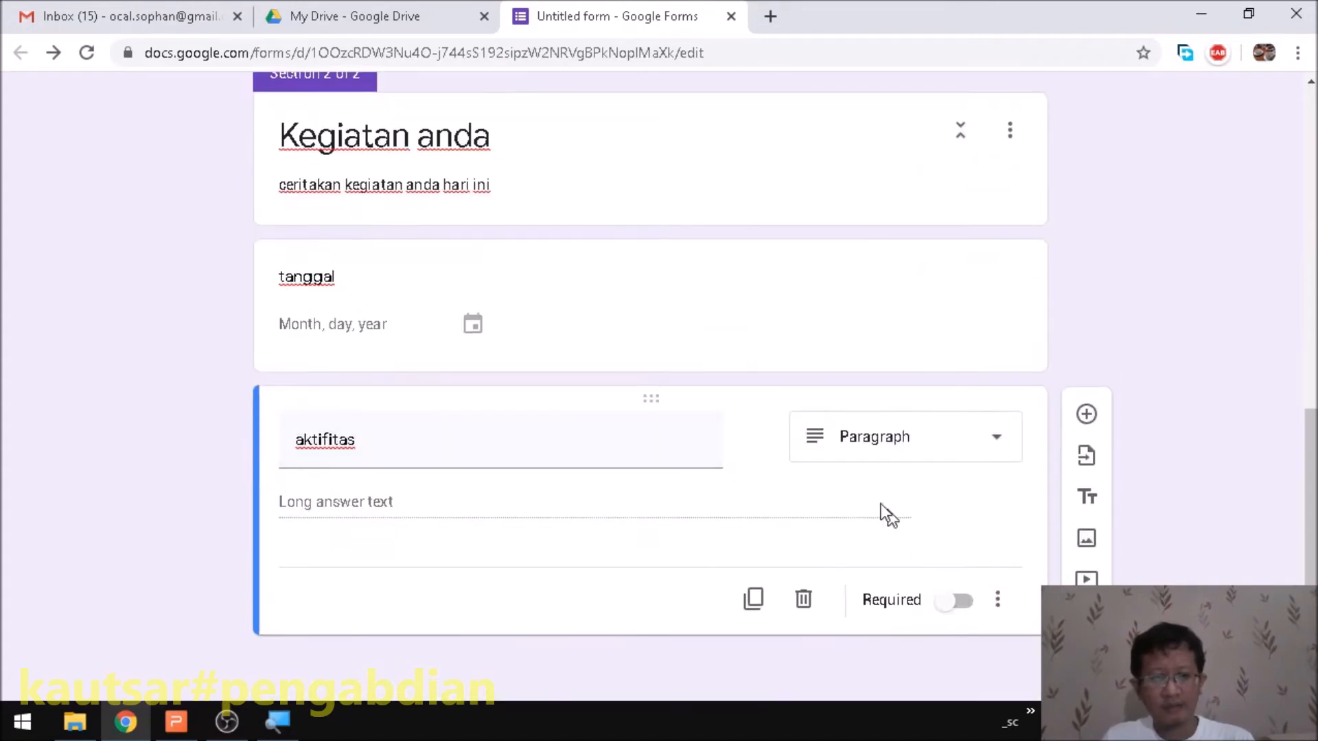
- Mark both the tanggal and aktifitas questions as required
left_click(726, 347)
left_click(958, 450)
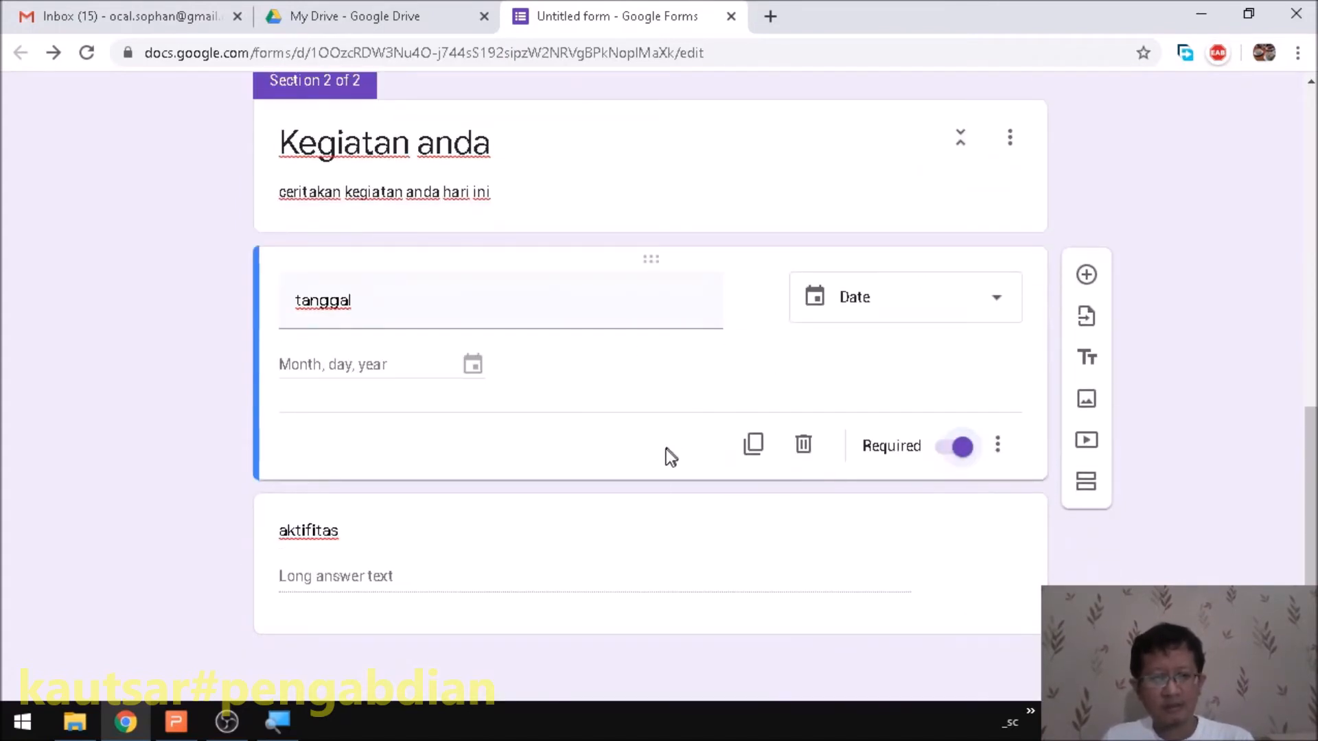
left_click(595, 571)
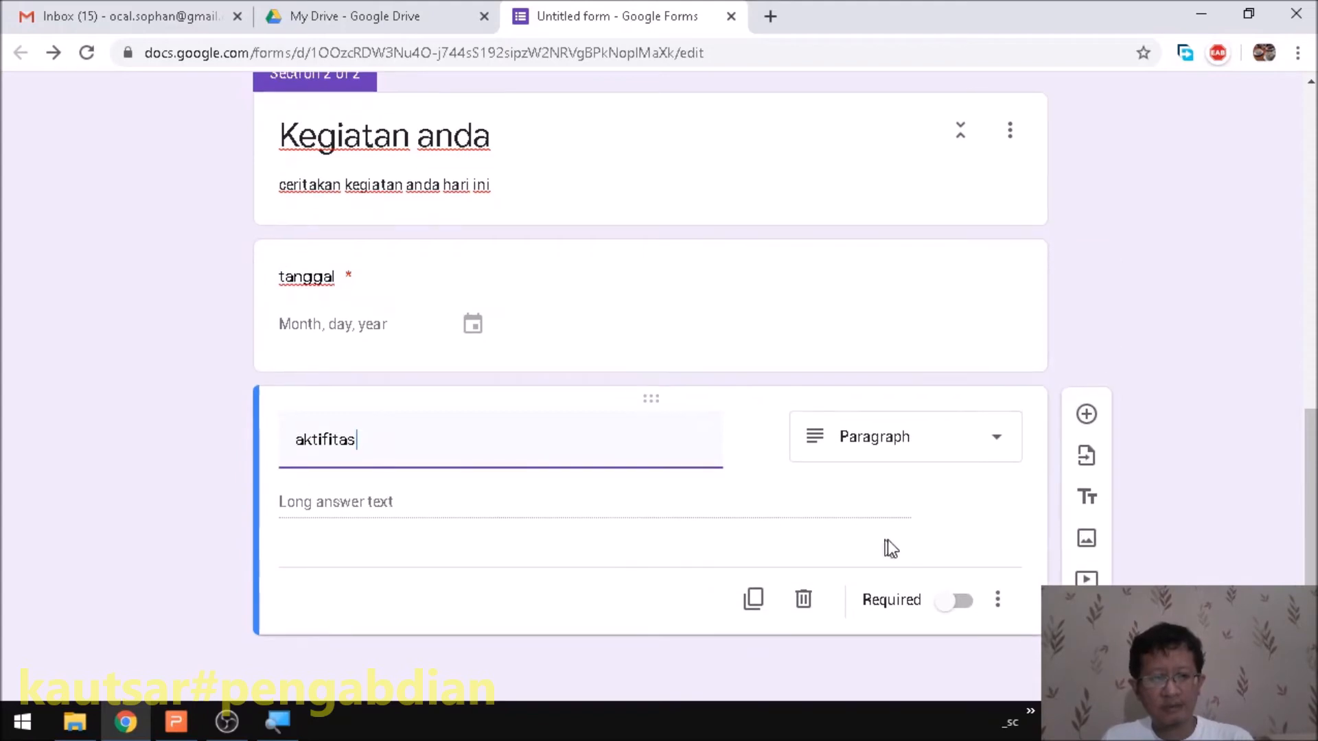
left_click(960, 612)
left_click(996, 601)
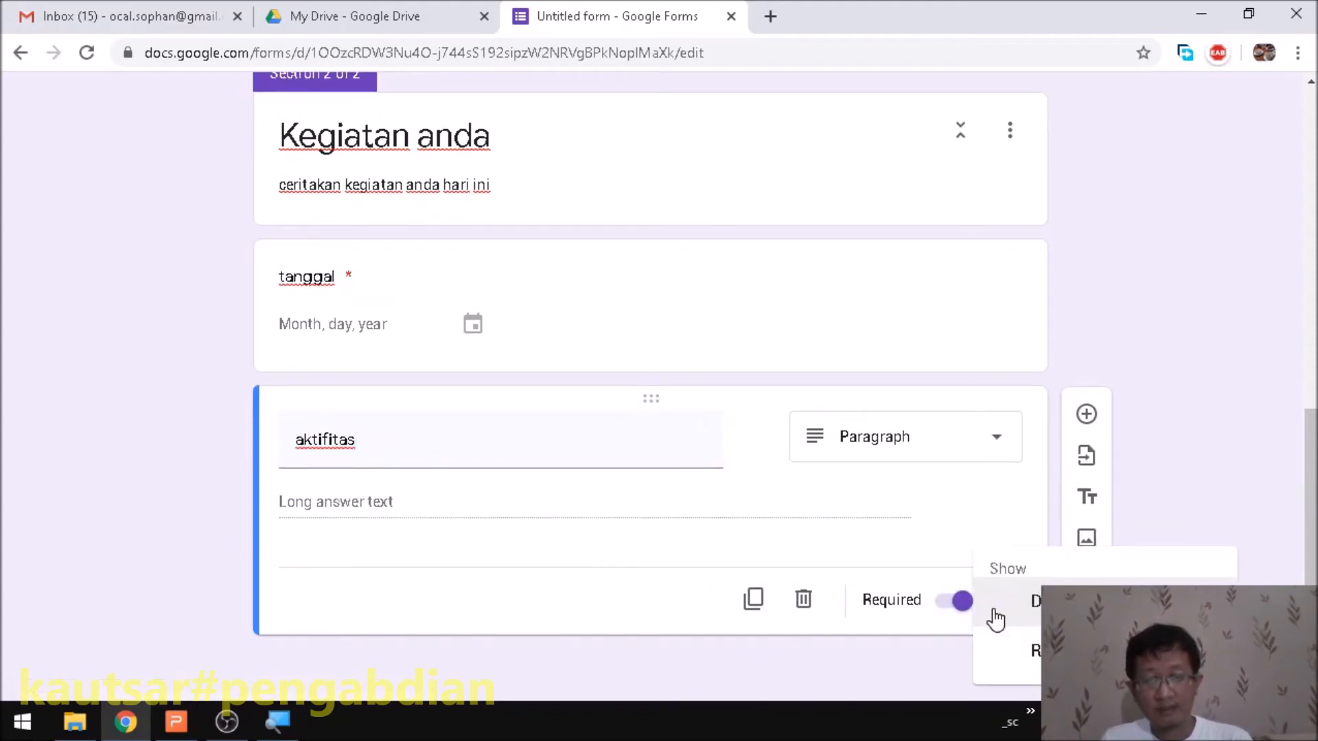
left_click(1260, 421)
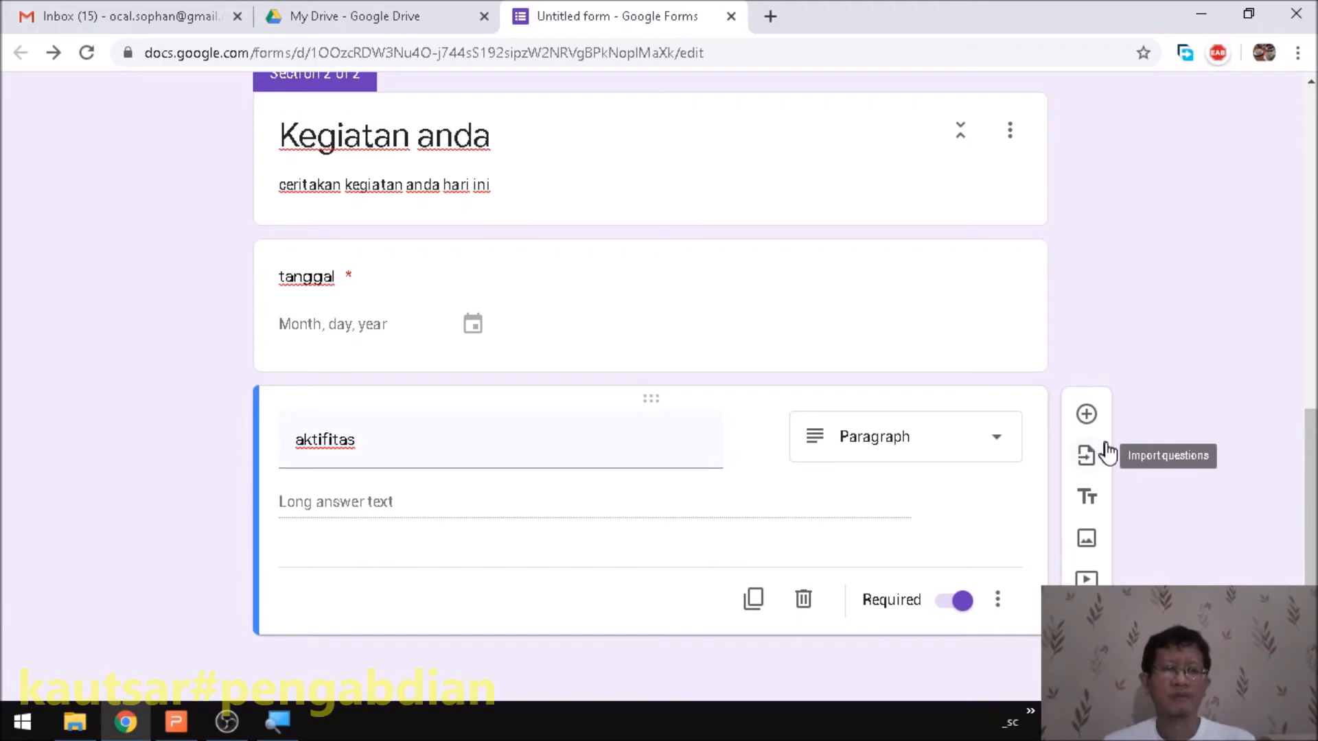
scroll(999, 412, "up", 10)
scroll(583, 386, "down", 9)
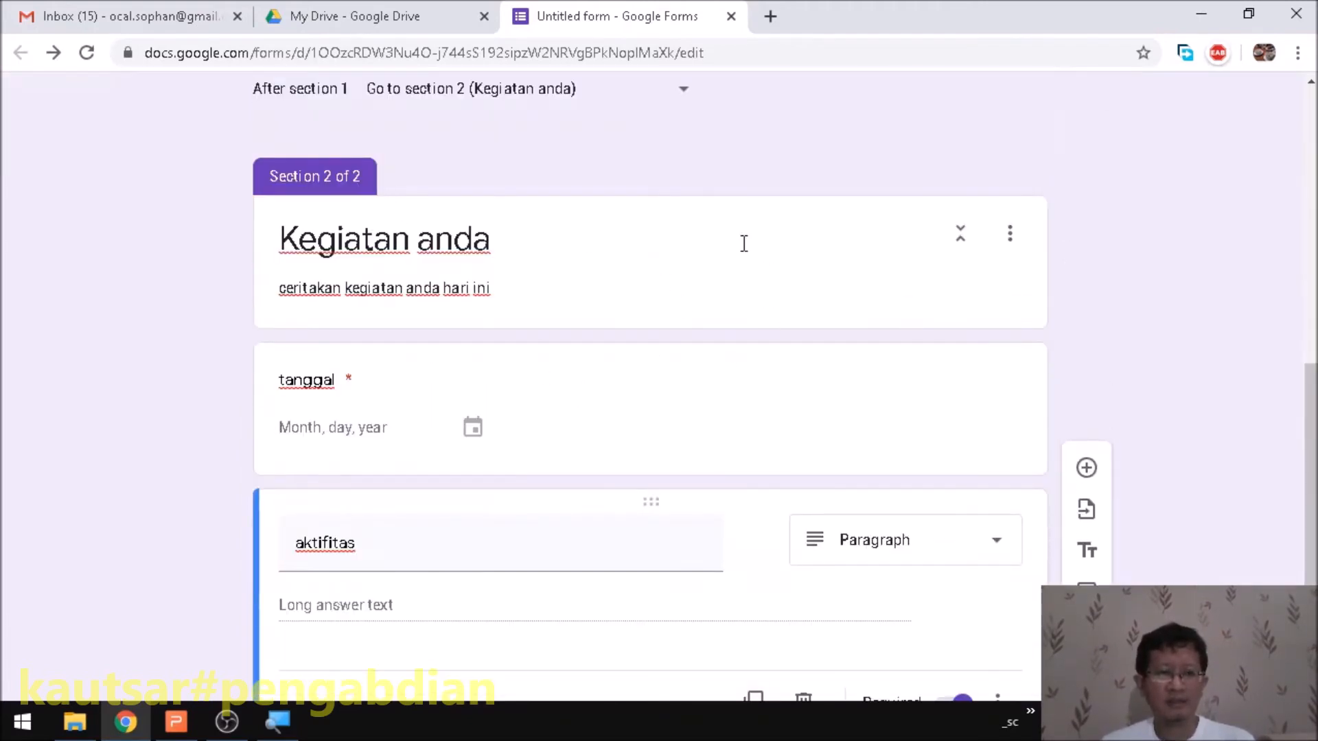
scroll(731, 262, "down", 2)
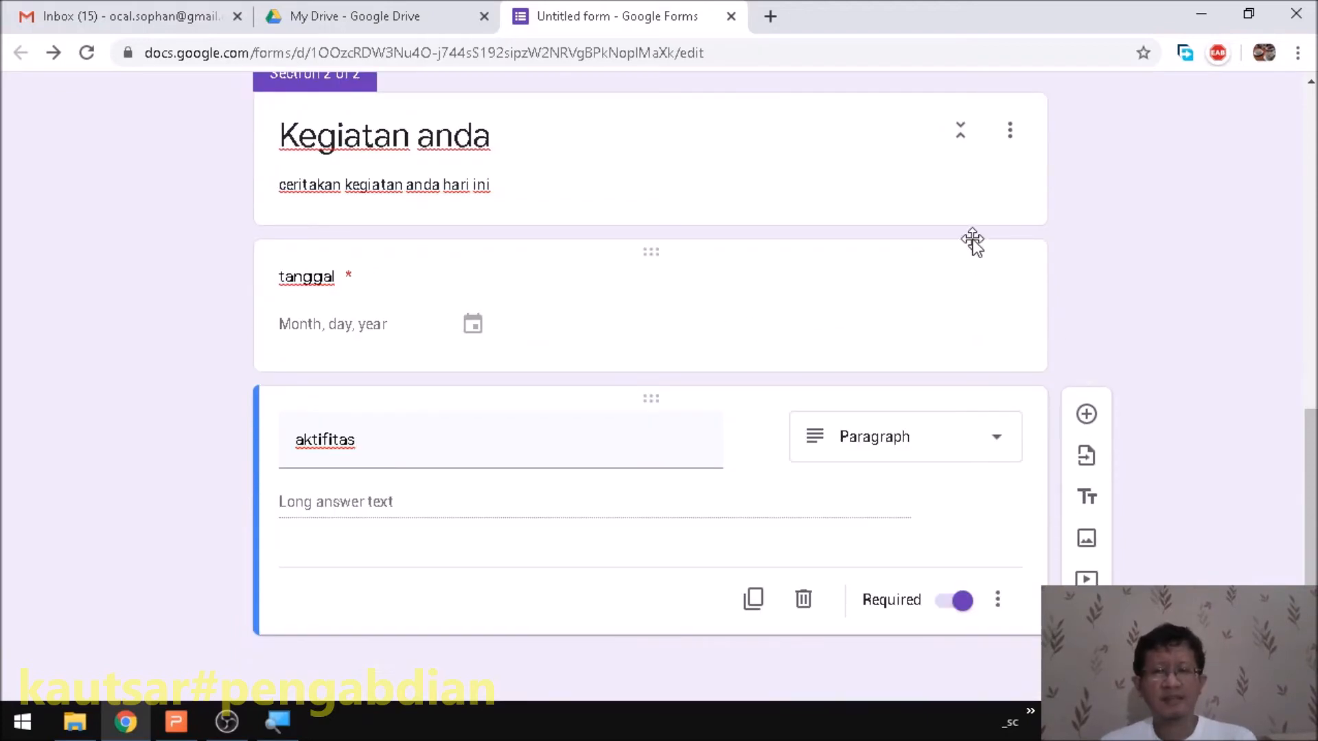
- Add a third section and title it 'aktifitas ibadah'
left_click(1086, 620)
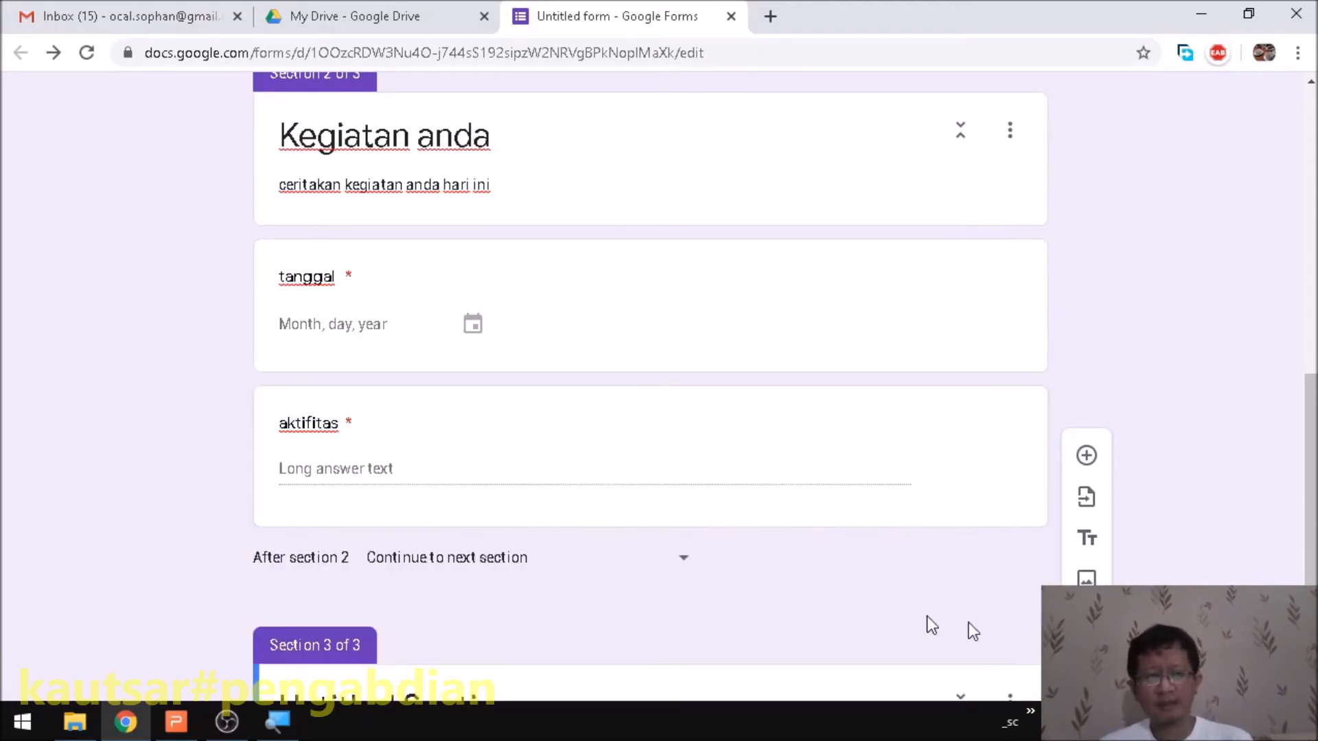
scroll(689, 514, "down", 2)
left_click(489, 542)
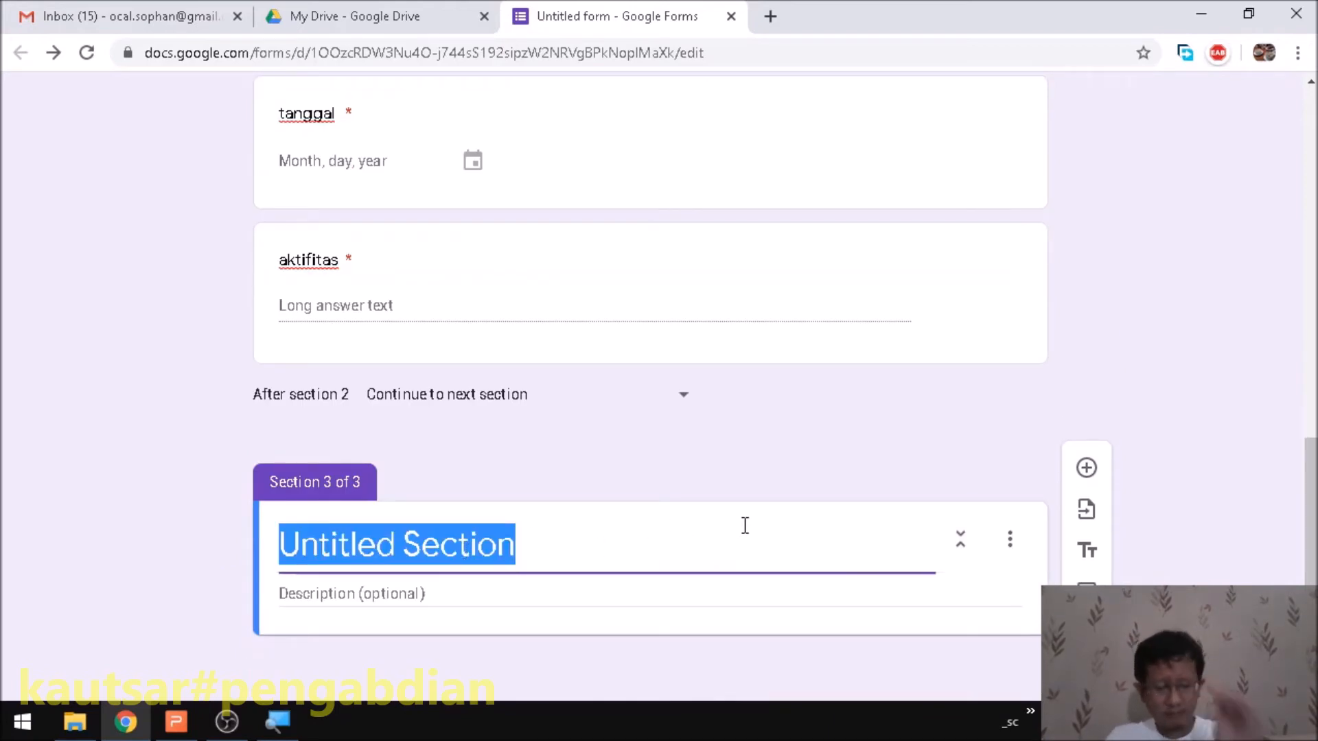
type("shi")
key("BackSpace")
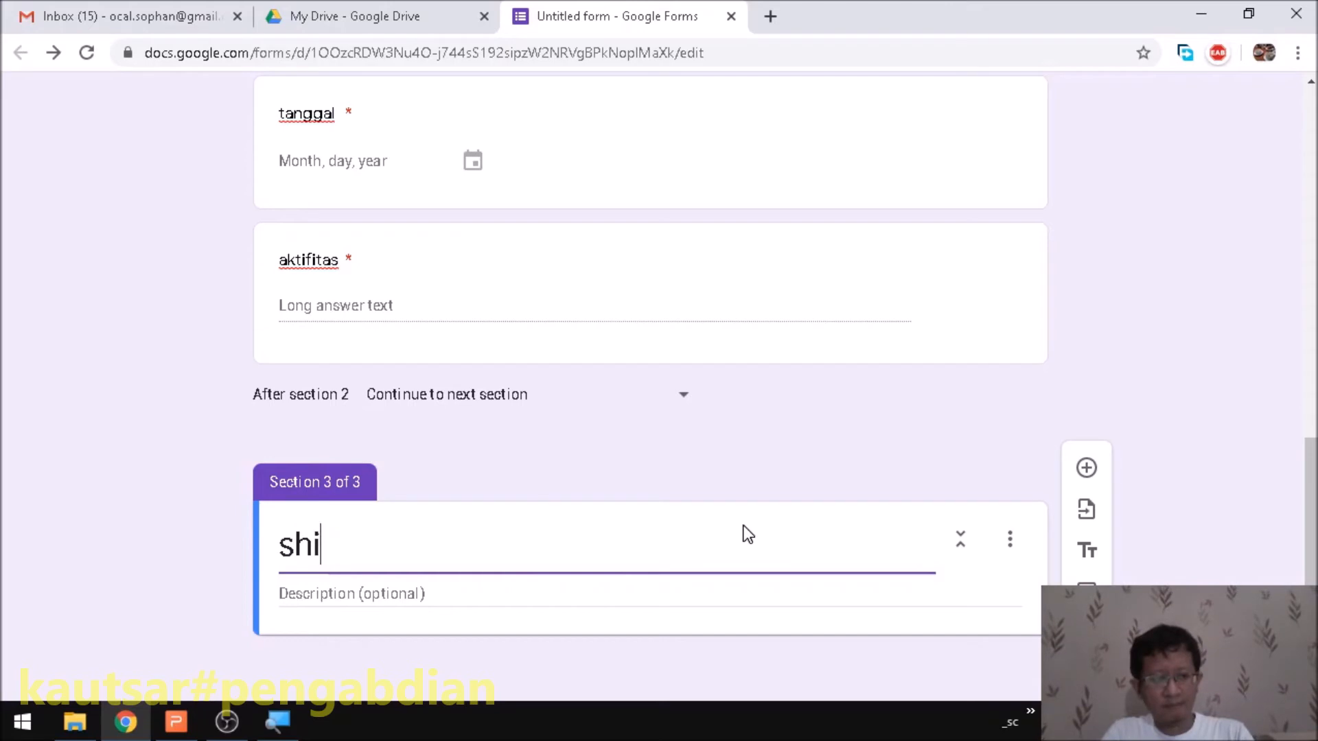
key("BackSpace")
key("BackSpace")
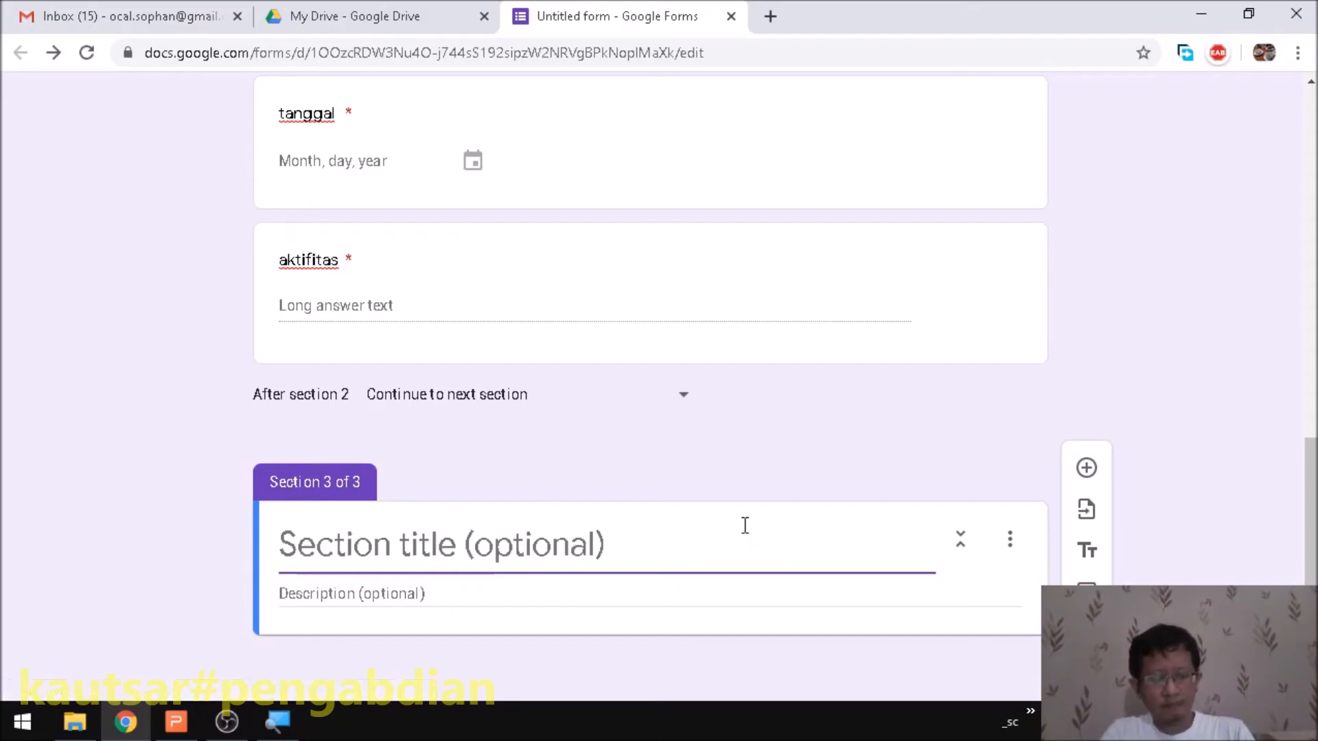
type("aktifitas ")
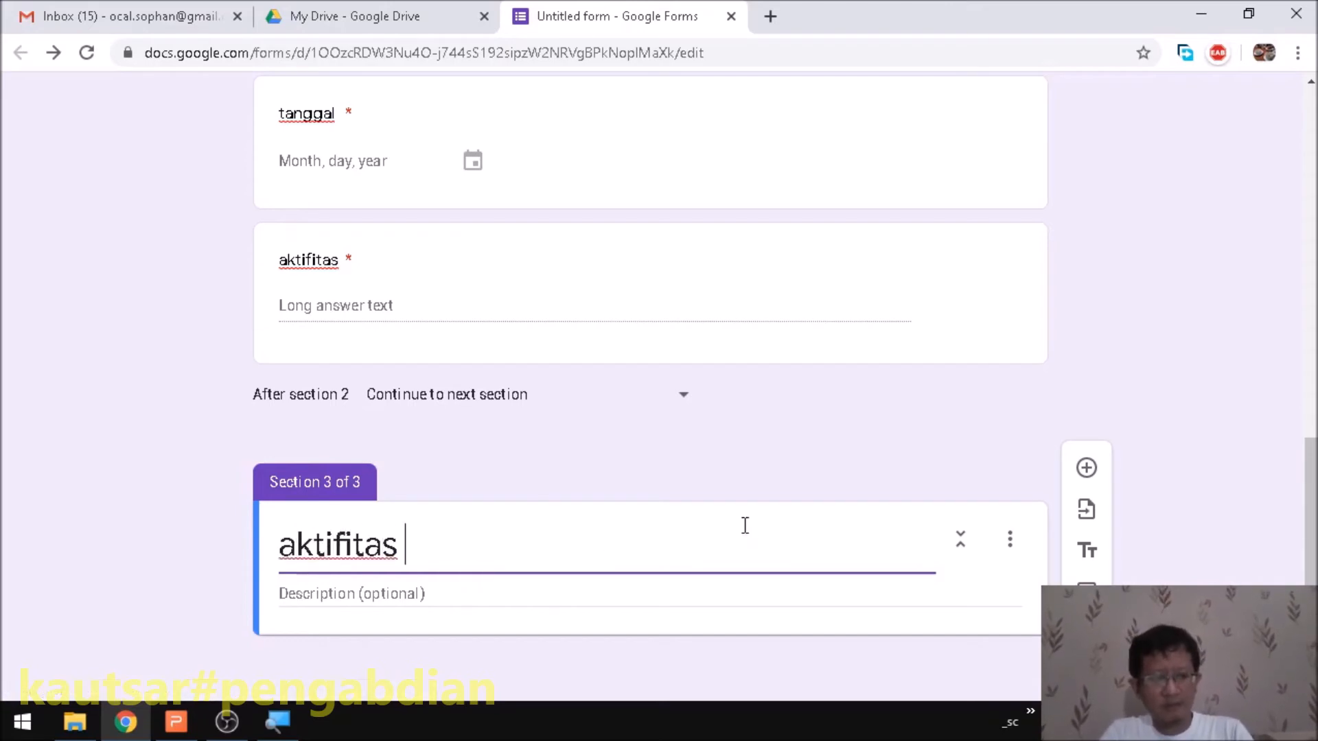
type("ibadah")
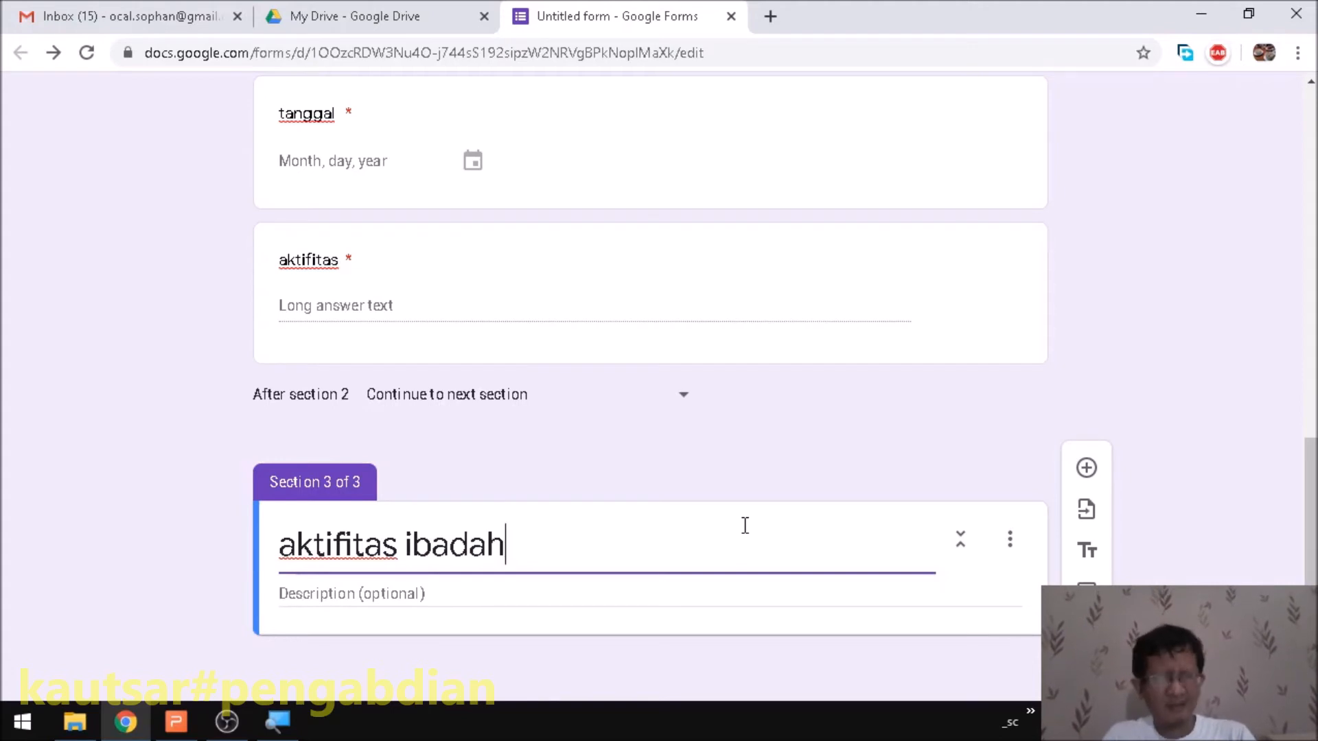
- Add a new blank question to the aktifitas ibadah section and open its type list
left_click(1087, 468)
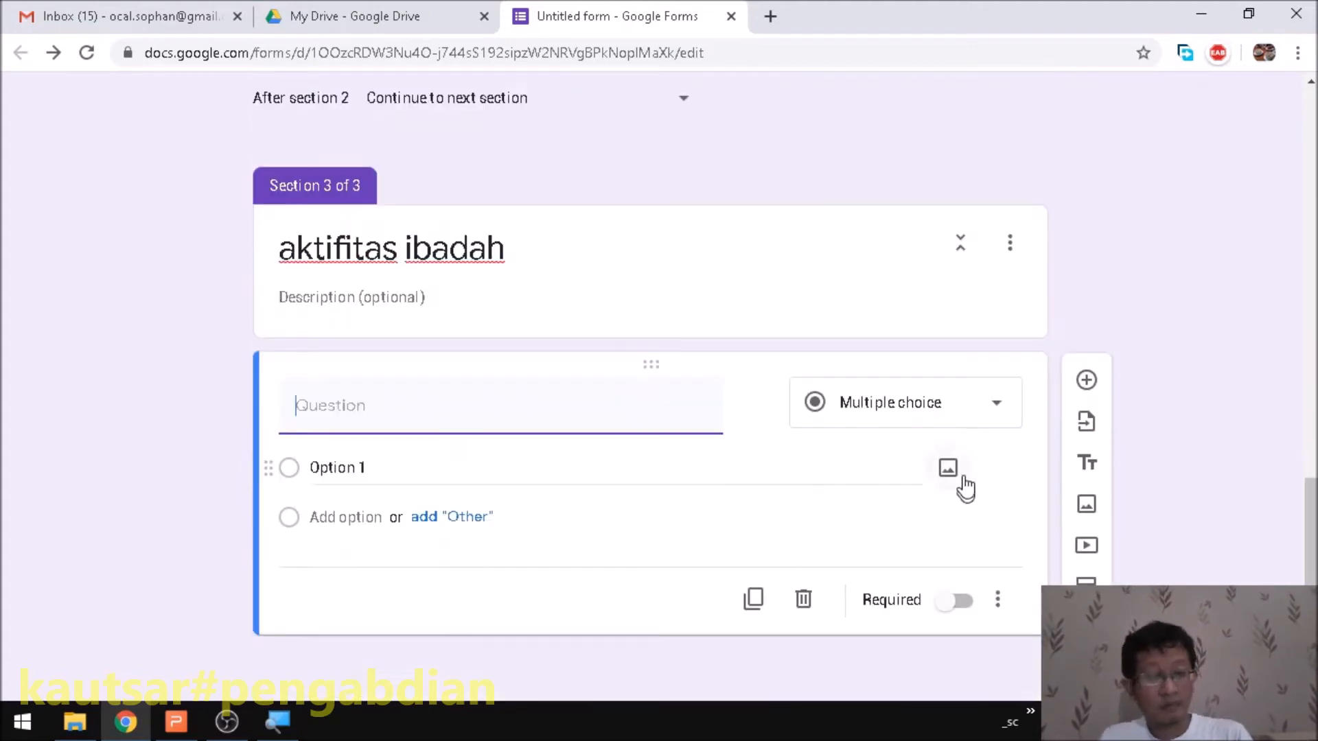
type("s")
key("BackSpace")
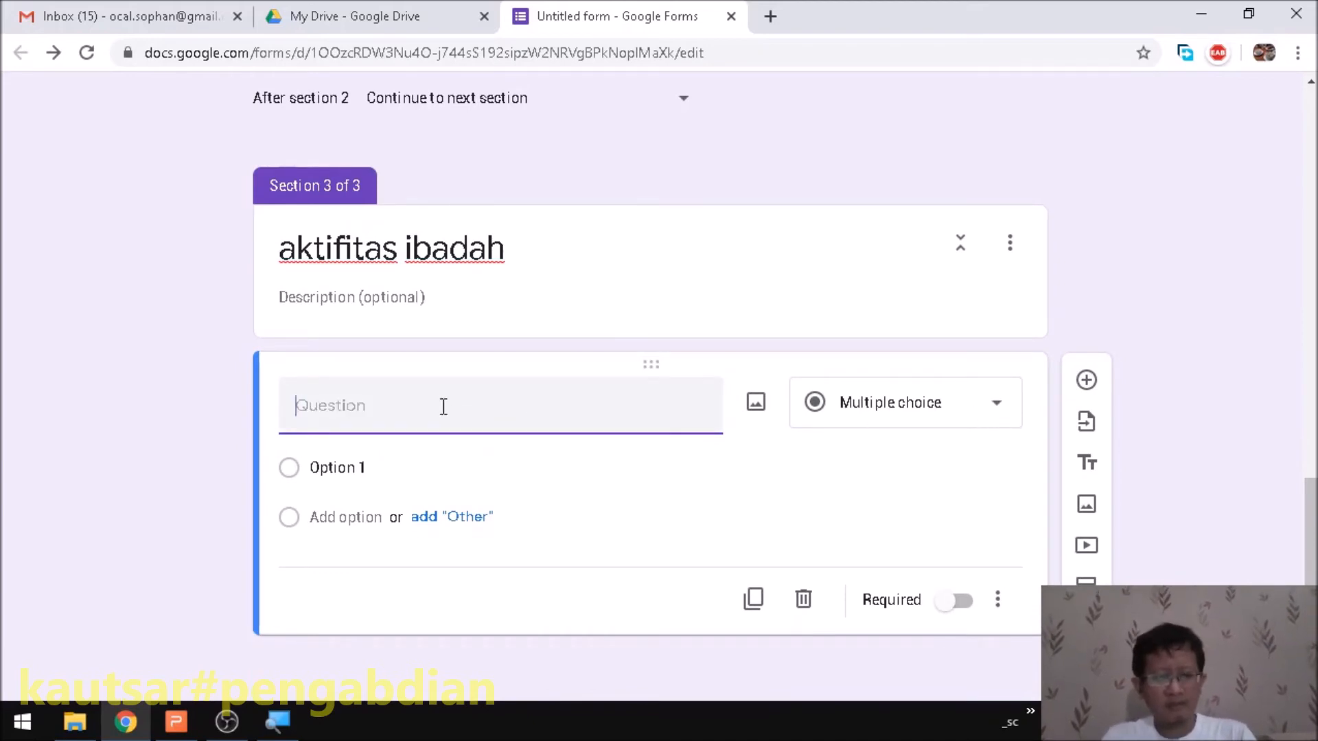
left_click(978, 409)
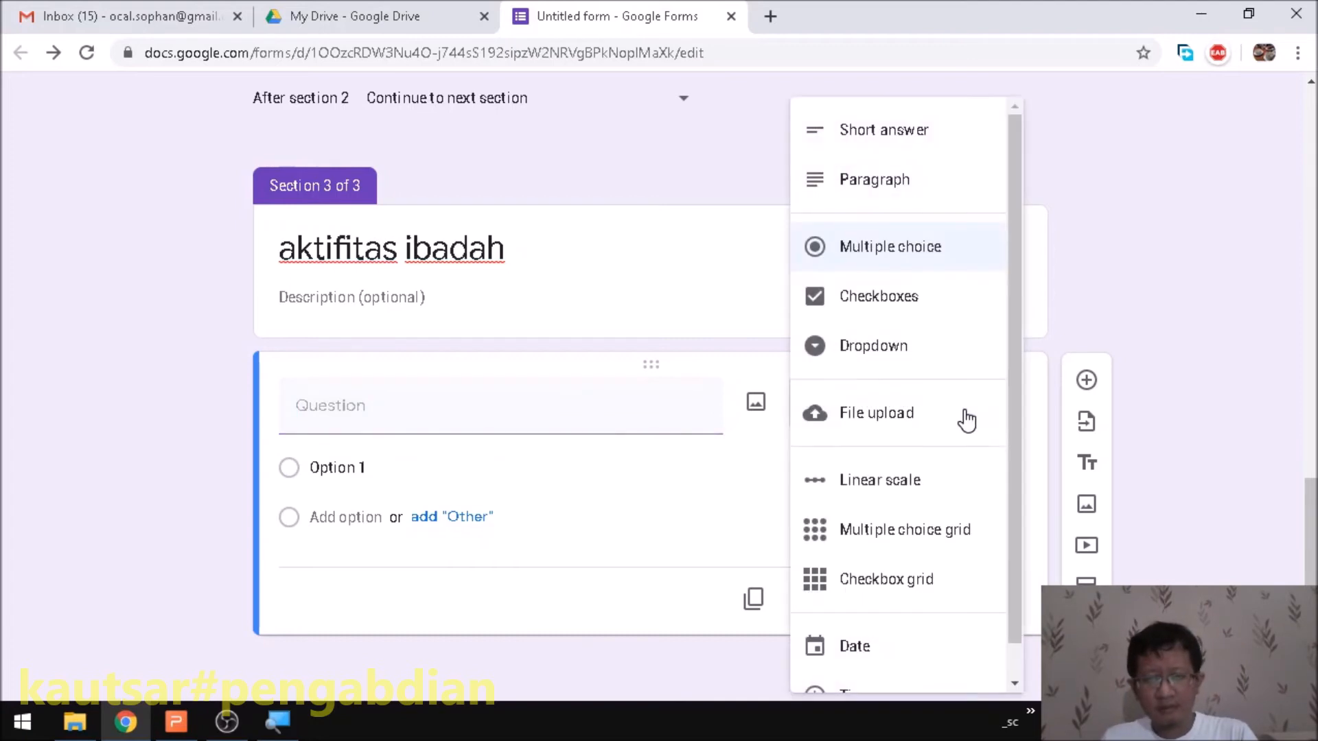
- Make the question a checkbox grid with three columns
left_click(893, 580)
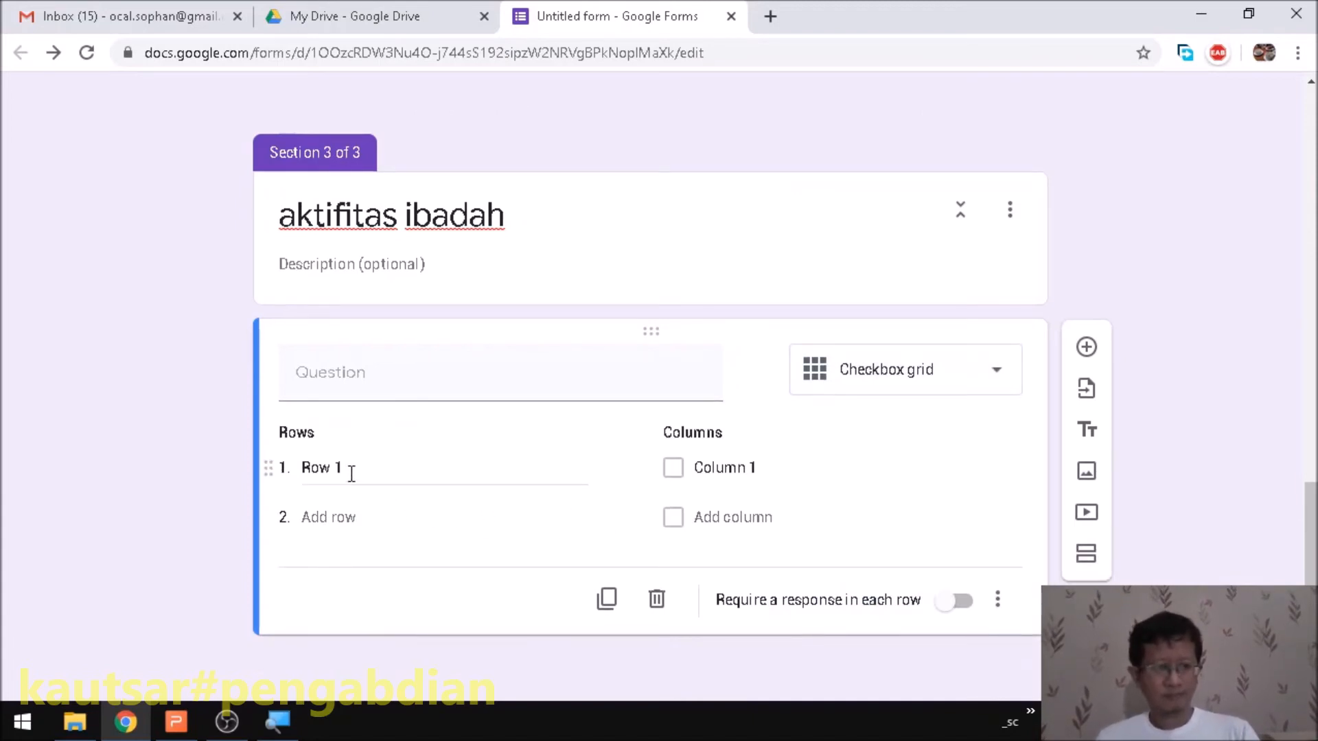
left_click(351, 473)
left_click(810, 473)
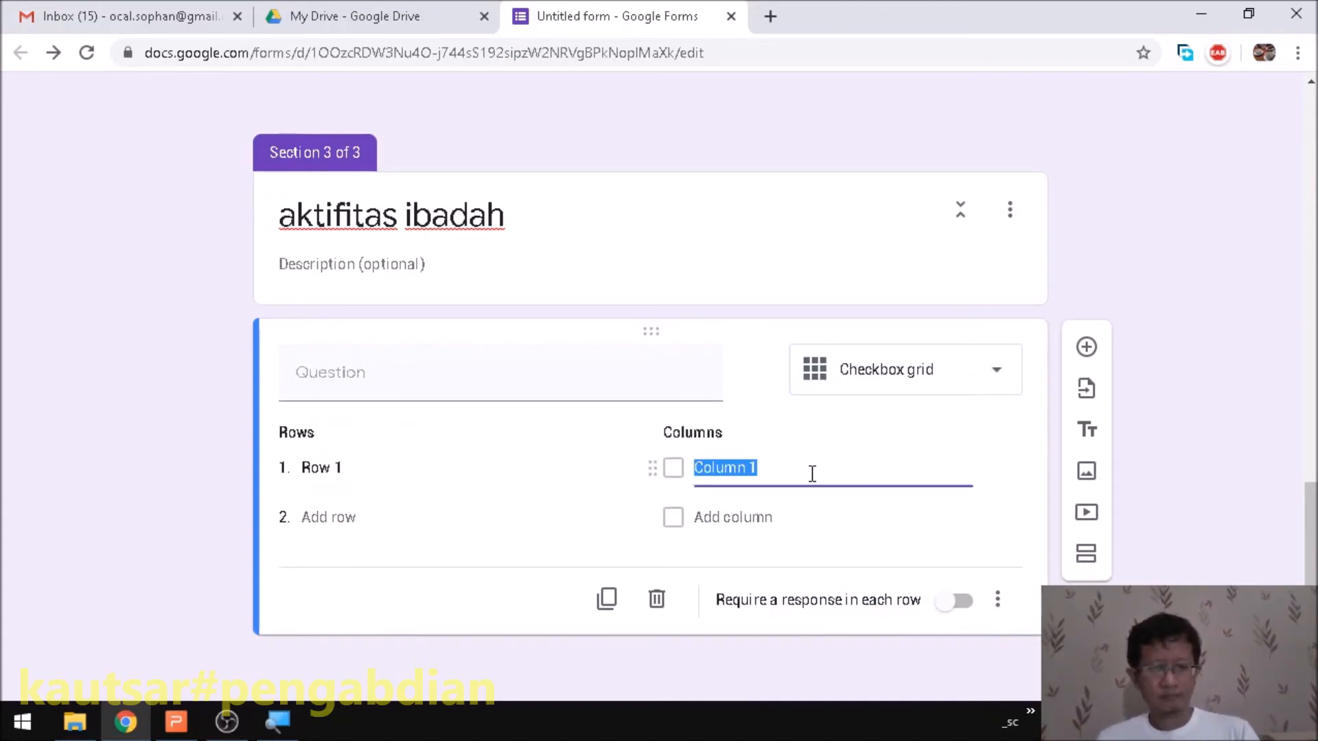
left_click(752, 518)
left_click(745, 562)
left_click(385, 365)
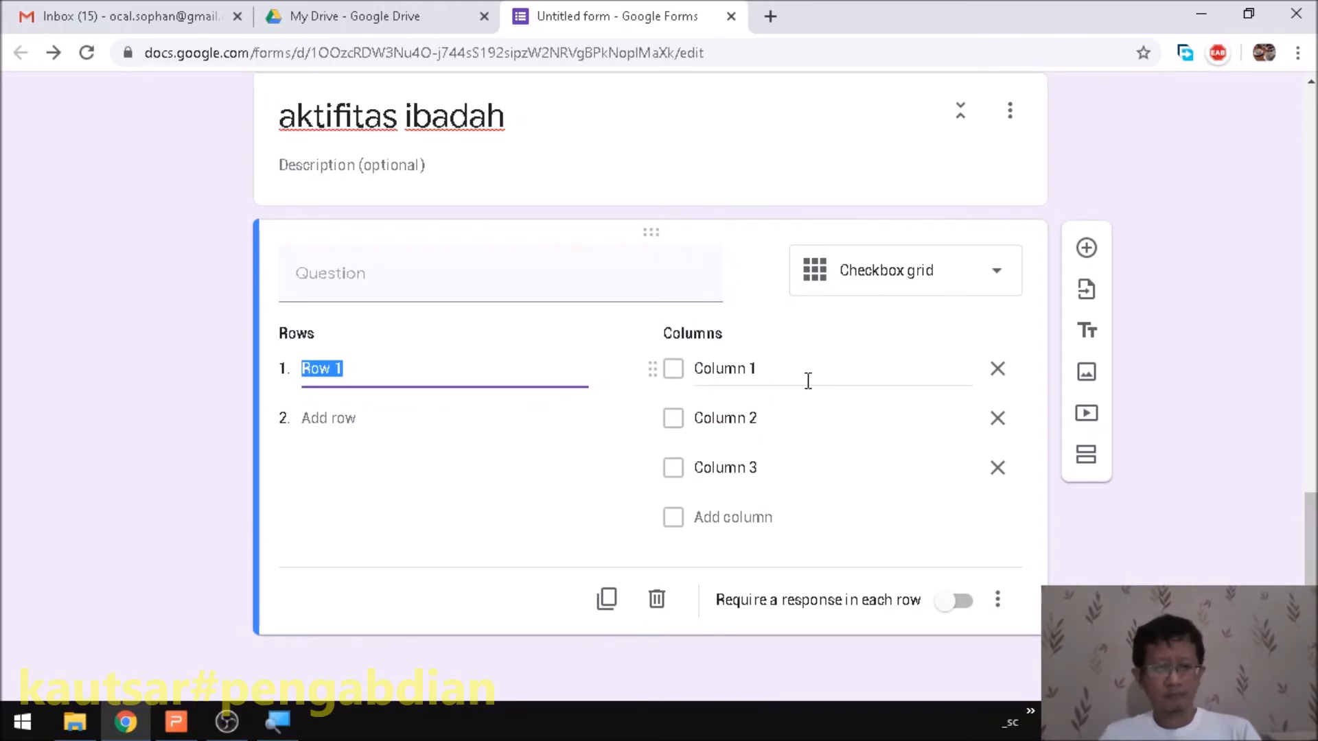
- Title the grid question 'Sholat yang dilaksanakan berjamaah'
left_click(352, 282)
type("S")
key("BackSpace")
type("A")
key("BackSpace")
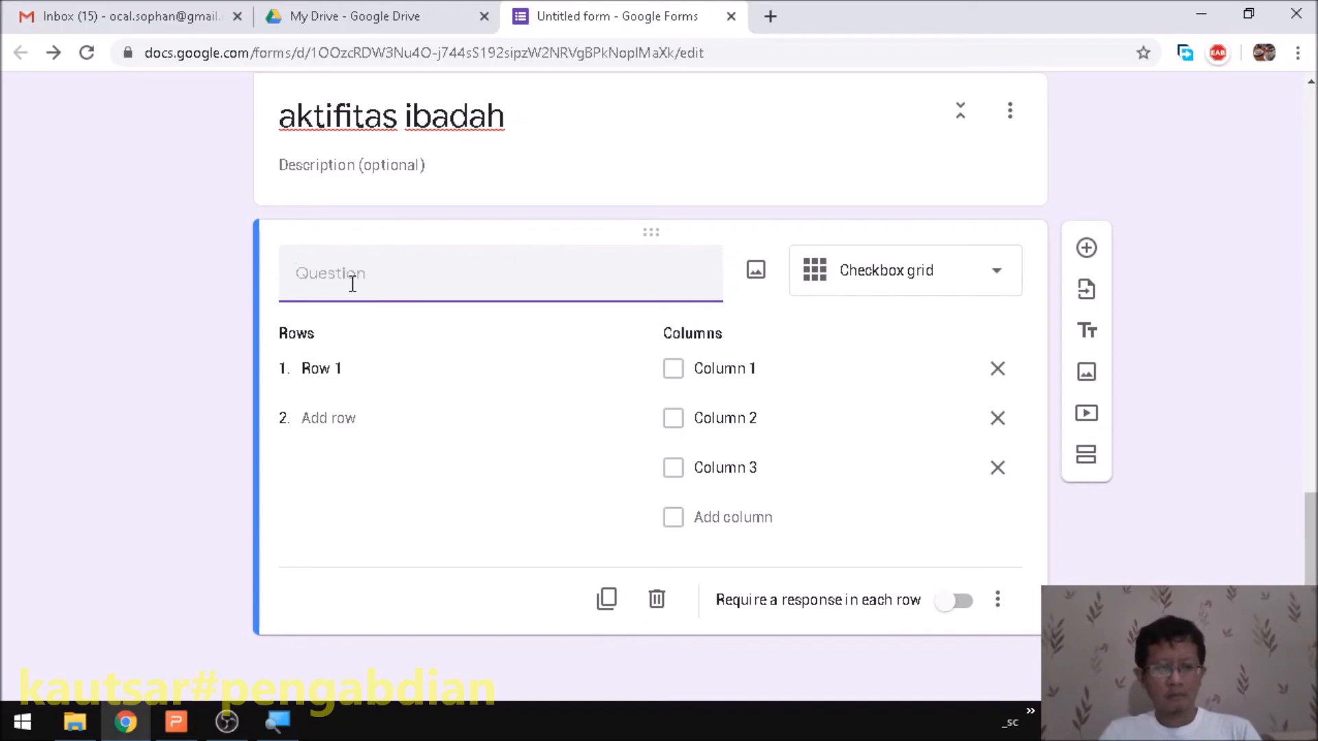
type("Sh")
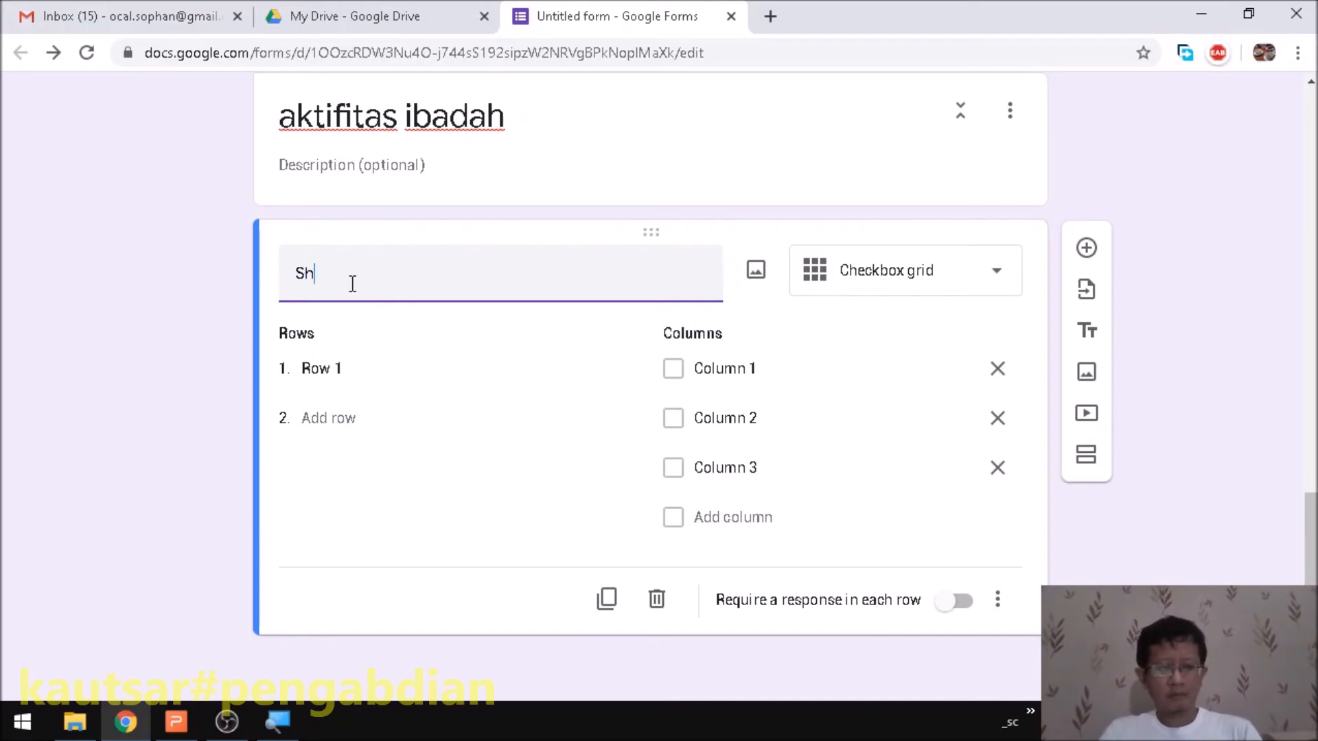
type("illah yang")
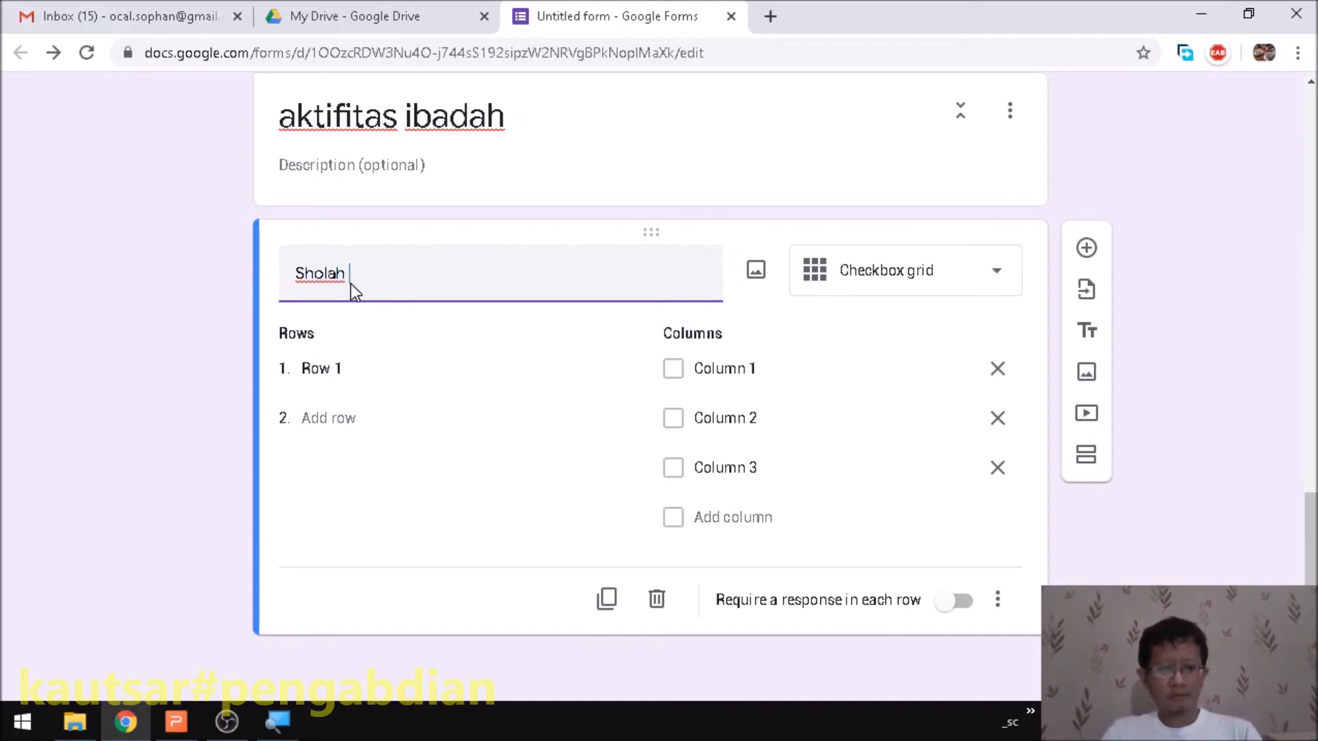
key("BackSpace")
key("BackSpace")
key("BackSpace")
type("yang dilaksanakan berjamaa")
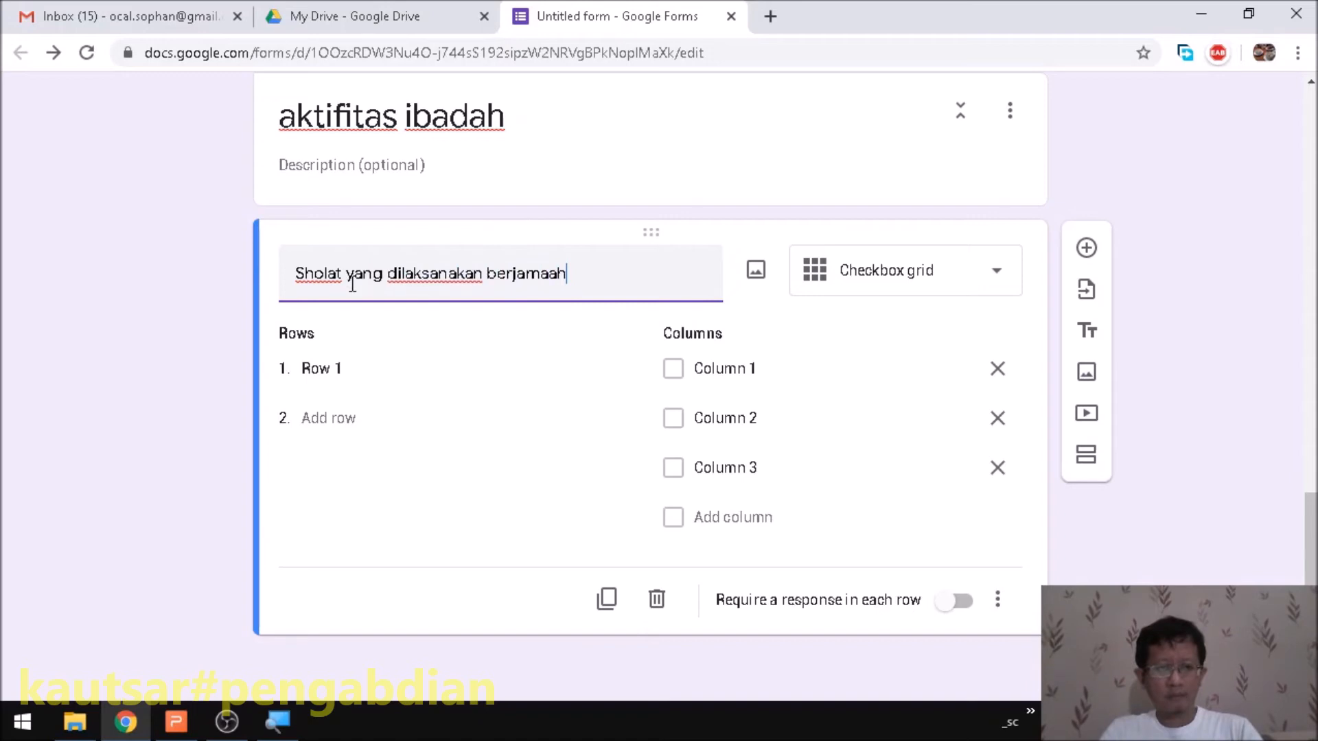
- Rename the first three grid columns to Subuh, Dhuhur and Ashar
left_click(752, 368)
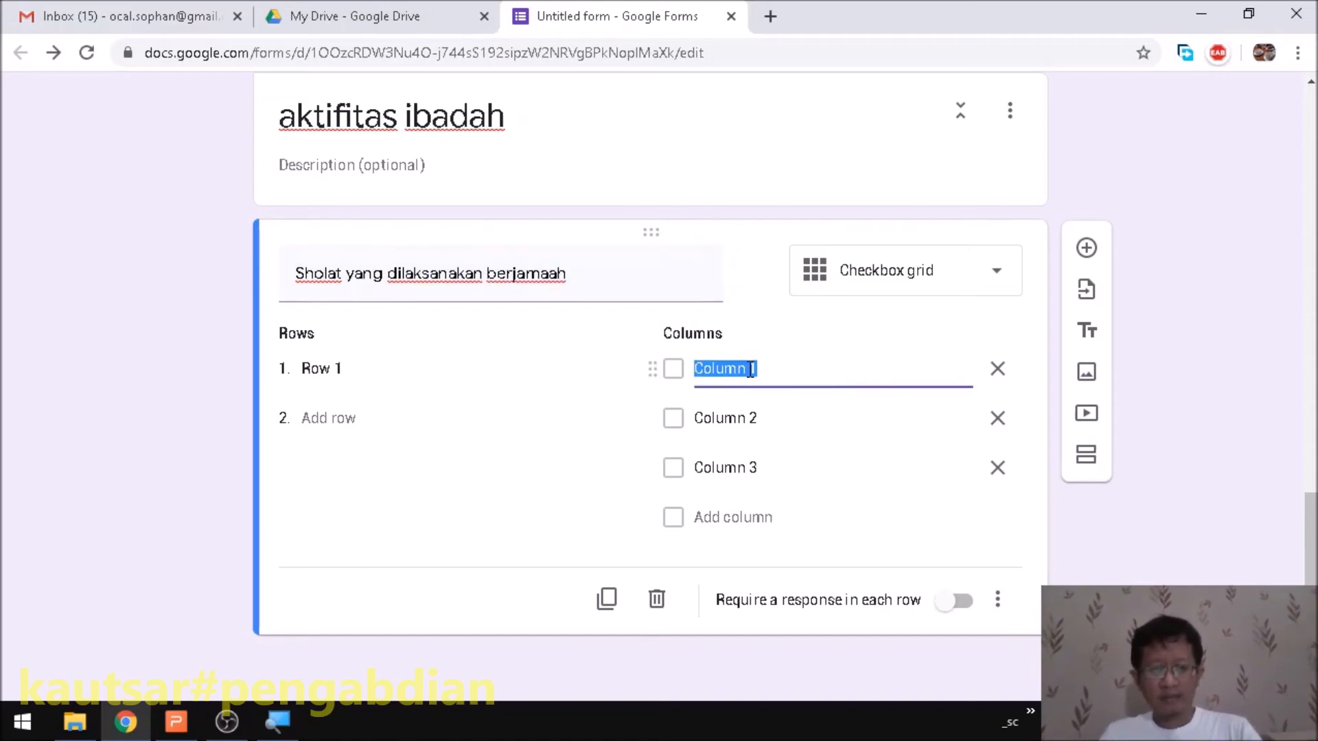
type("Subuh")
left_click(750, 420)
type("Dhuhur")
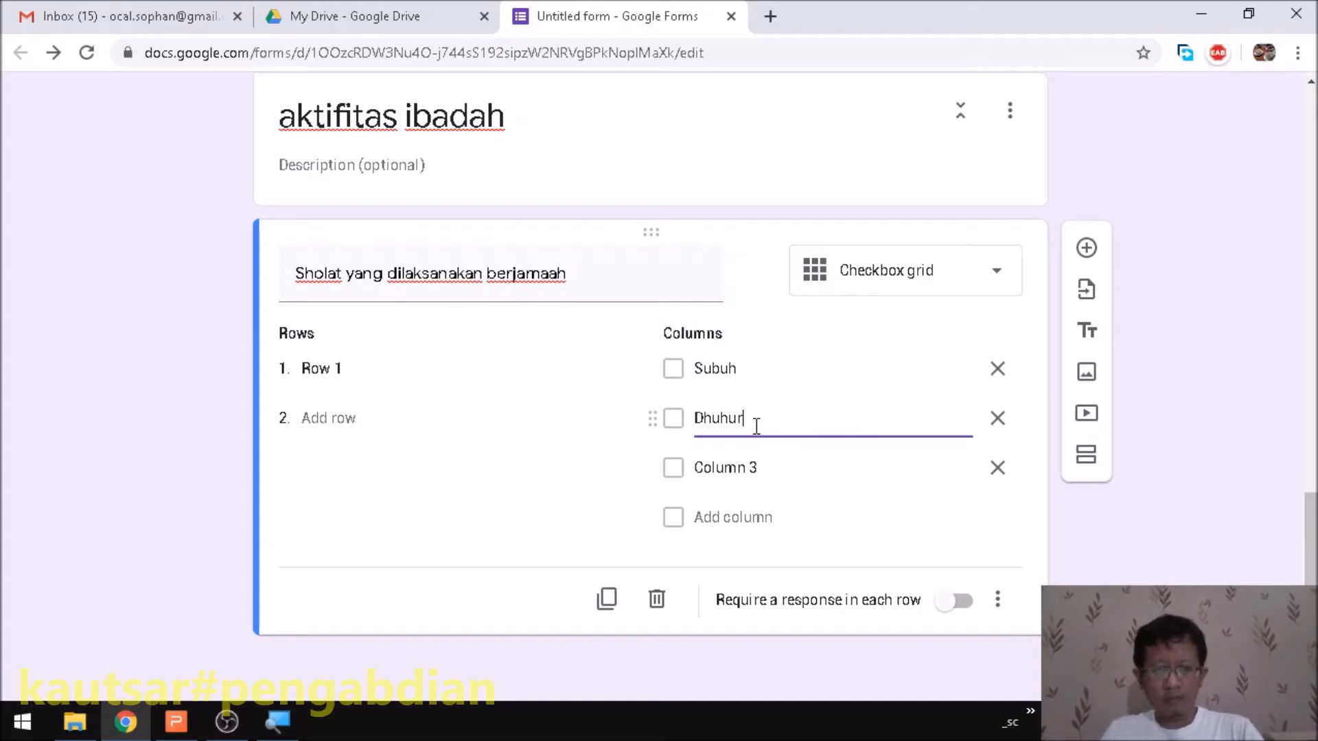
left_click(760, 467)
type("Ashar")
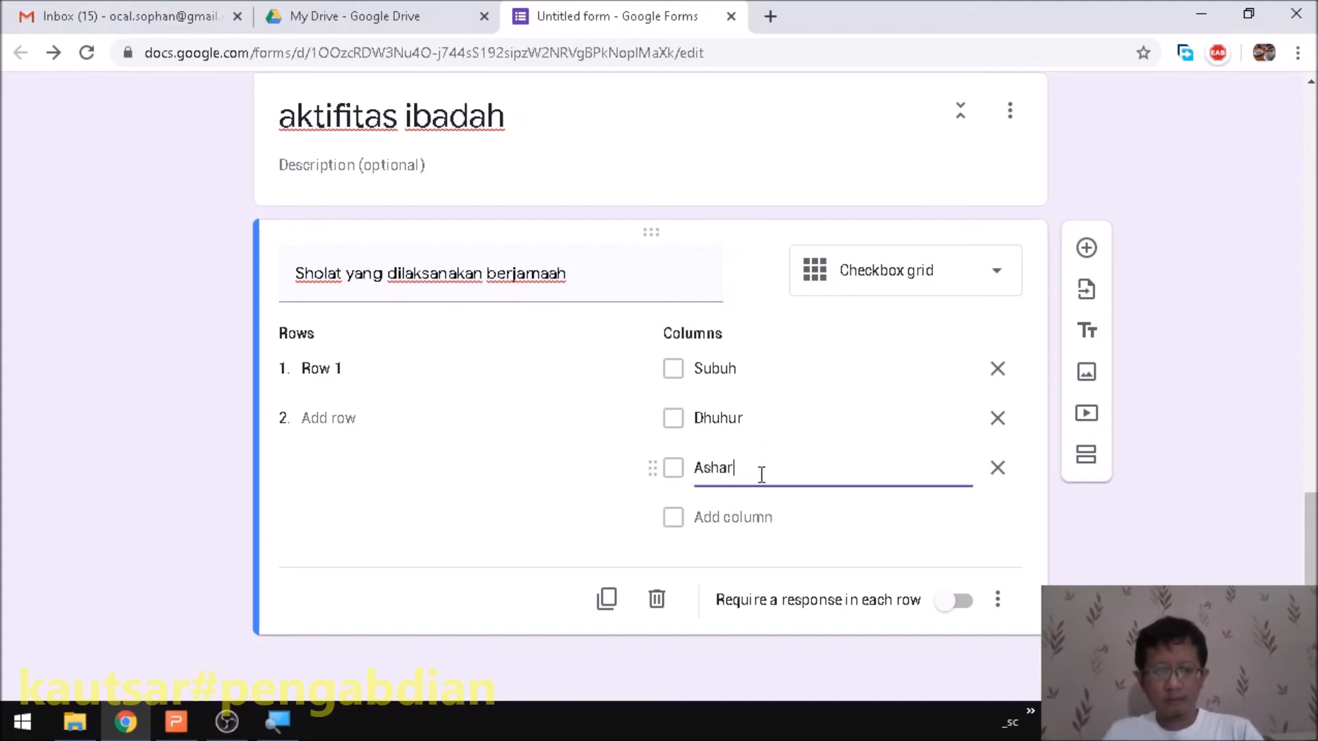
- Add Maghrib and Isya' columns and require a response in each row
left_click(768, 519)
type("Ma")
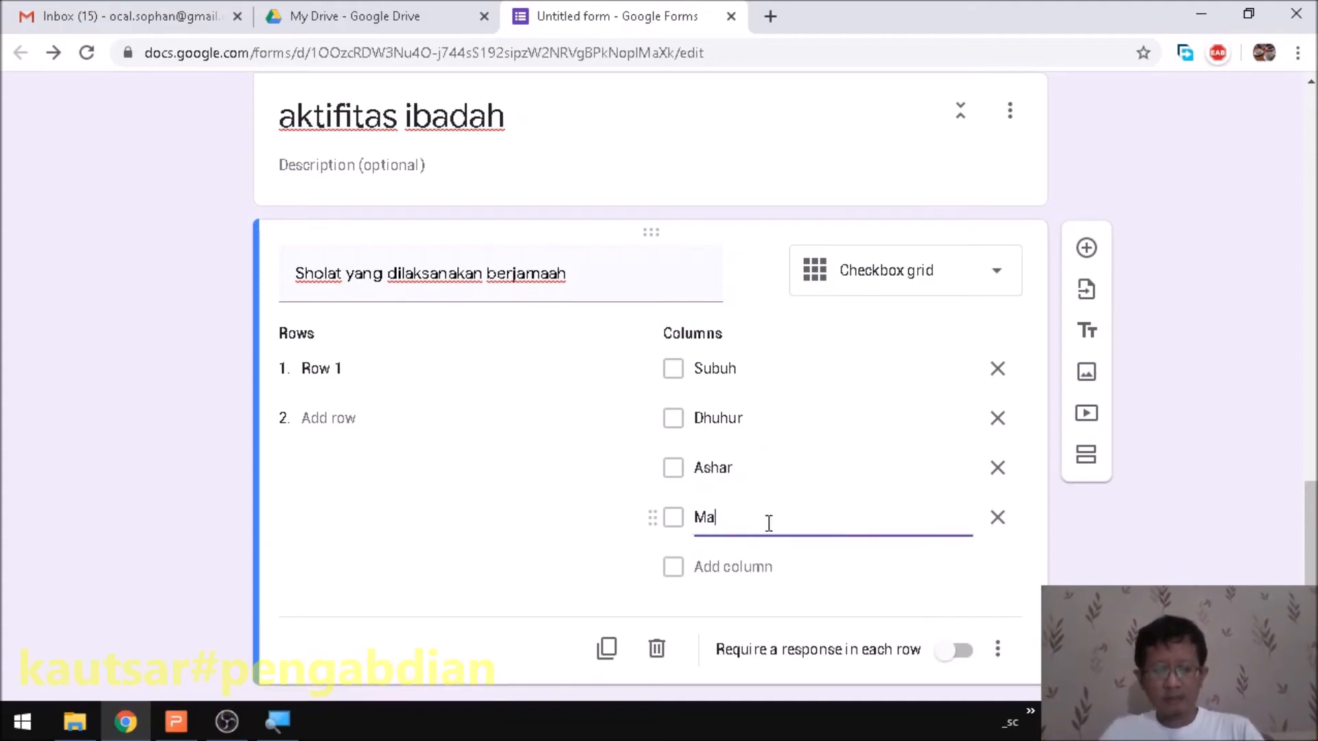
type("ghrib")
left_click(821, 576)
left_click(766, 568)
type("S")
type("sya'")
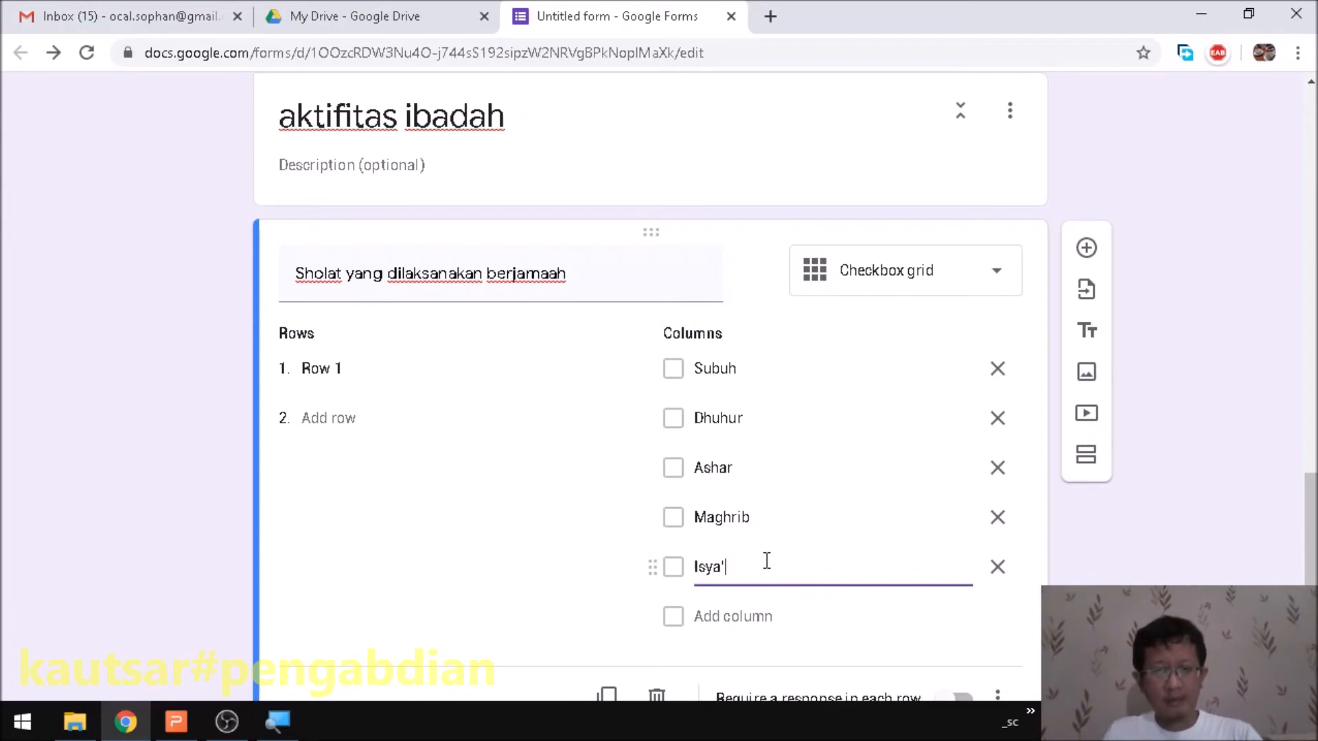
scroll(722, 547, "down", 1)
left_click(961, 601)
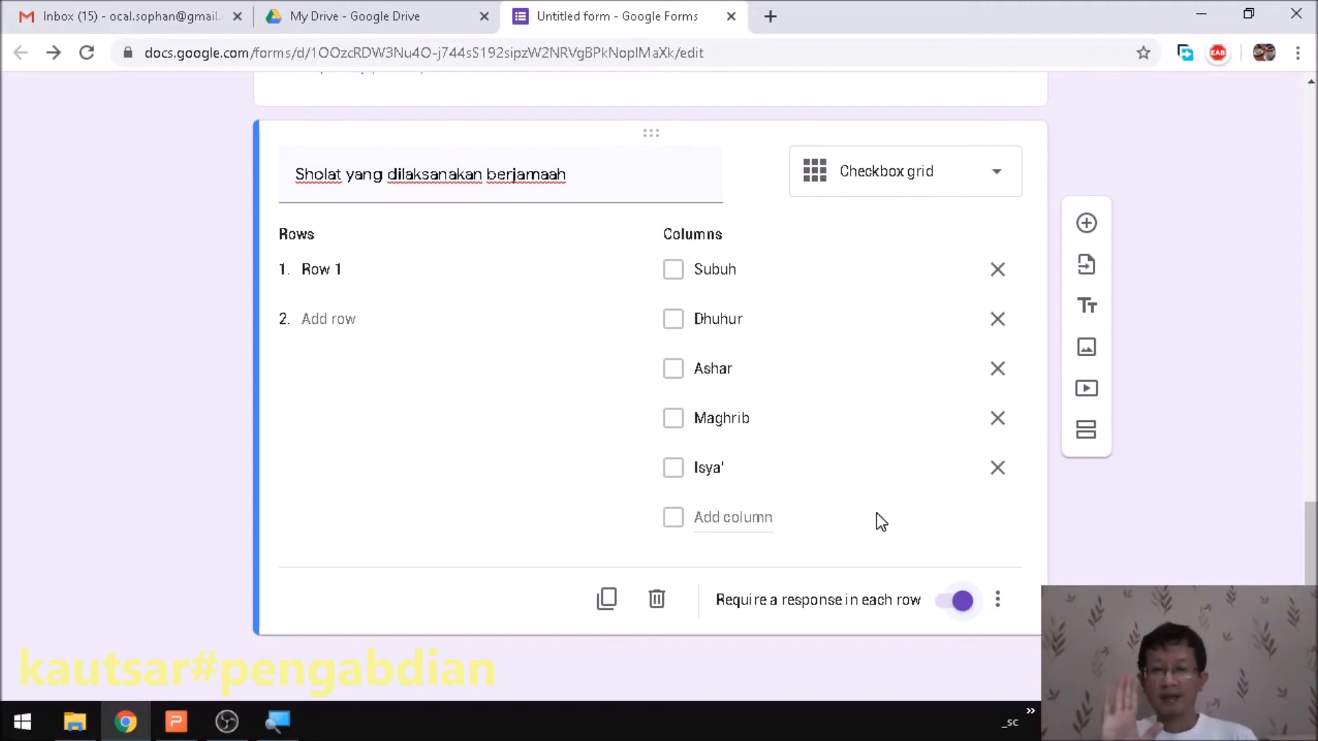
- Open the live form preview in a new tab
scroll(785, 337, "up", 4)
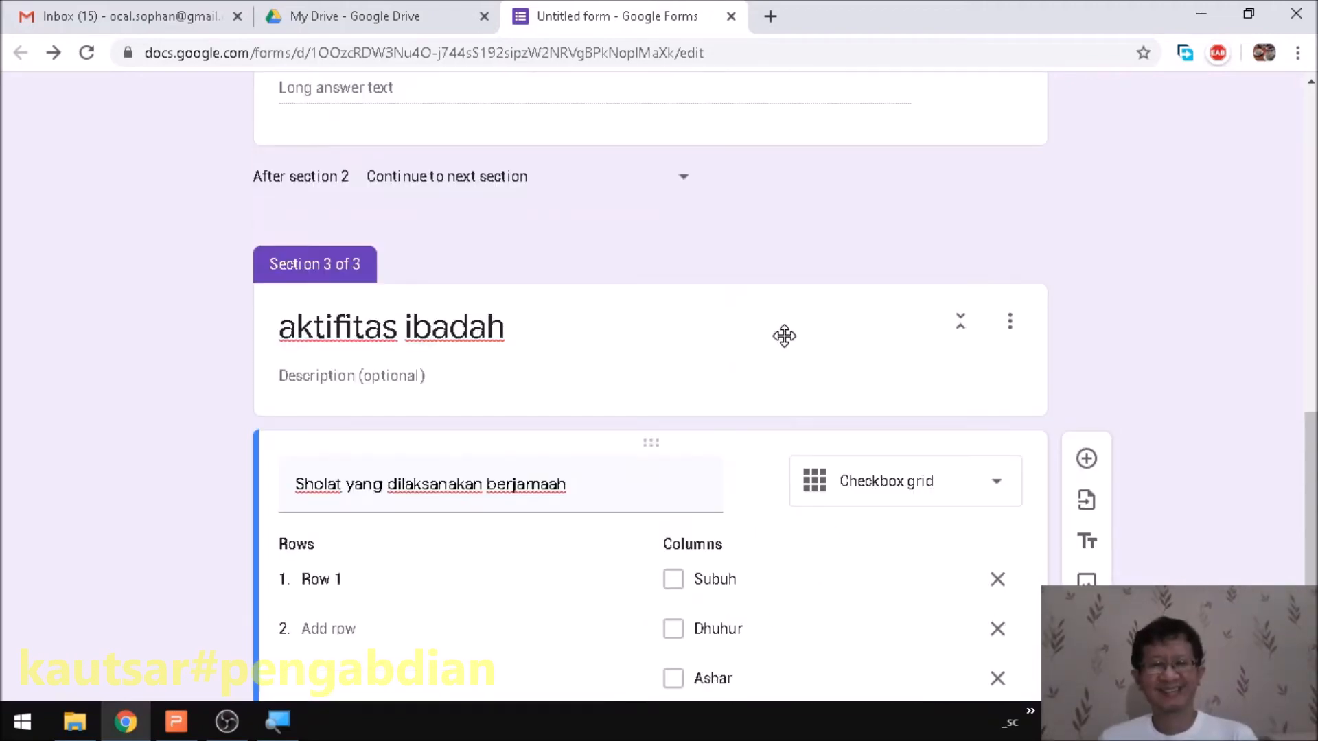
scroll(788, 335, "down", 4)
scroll(815, 339, "up", 15)
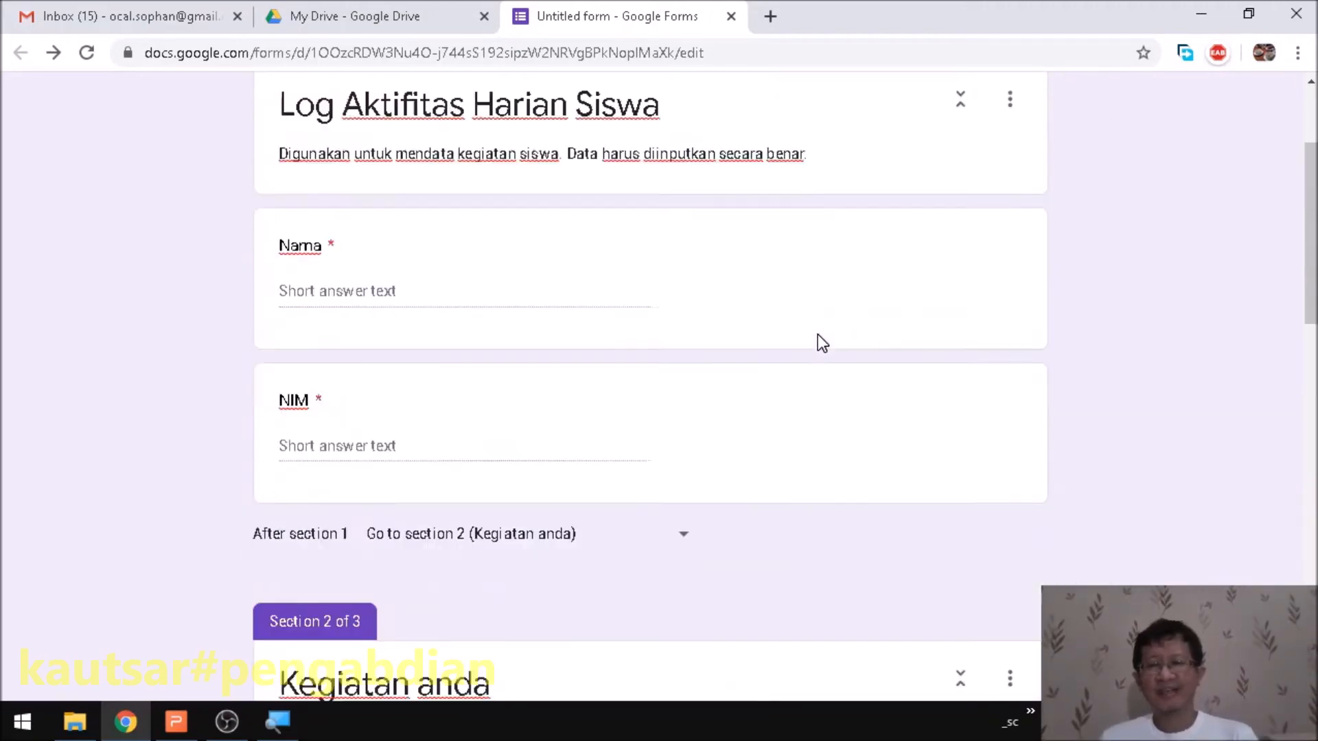
scroll(817, 335, "up", 3)
left_click(1005, 111)
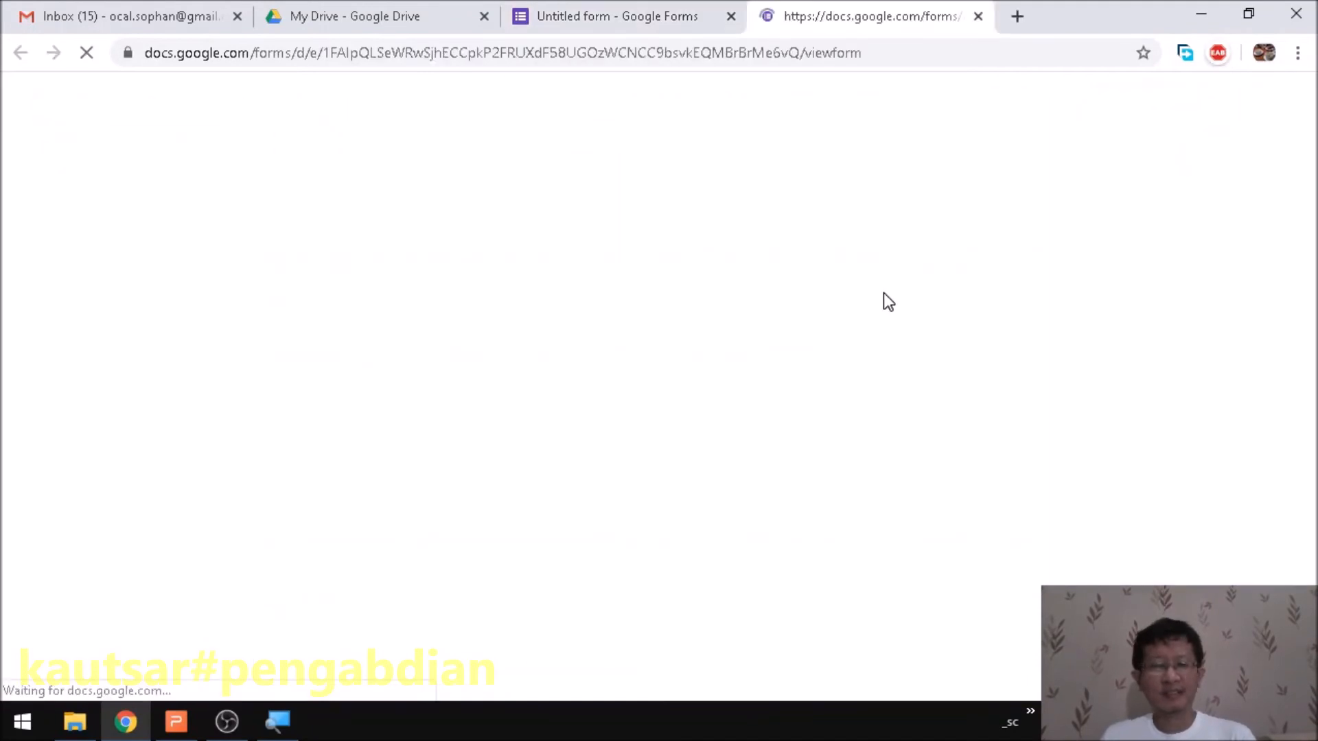
scroll(575, 381, "down", 1)
- Answer Nama with a test name and NIM with a test number, then continue
left_click(405, 297)
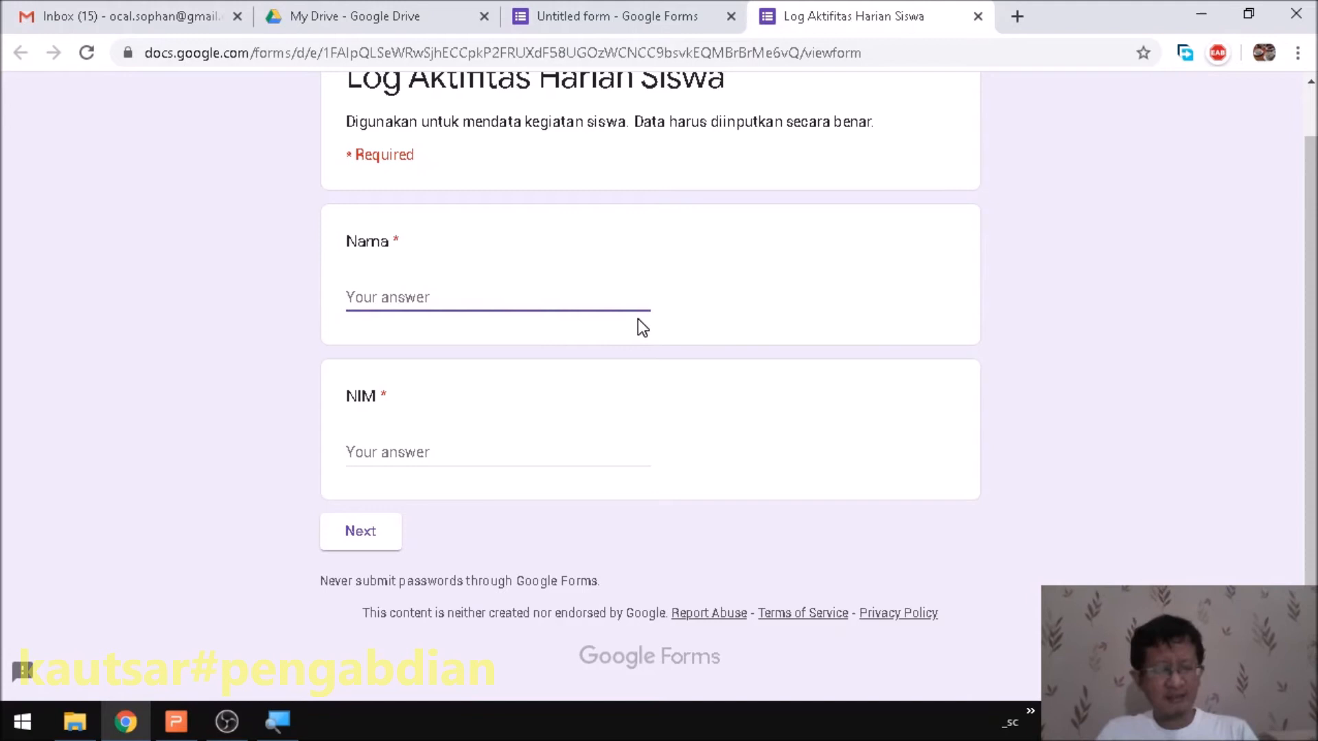
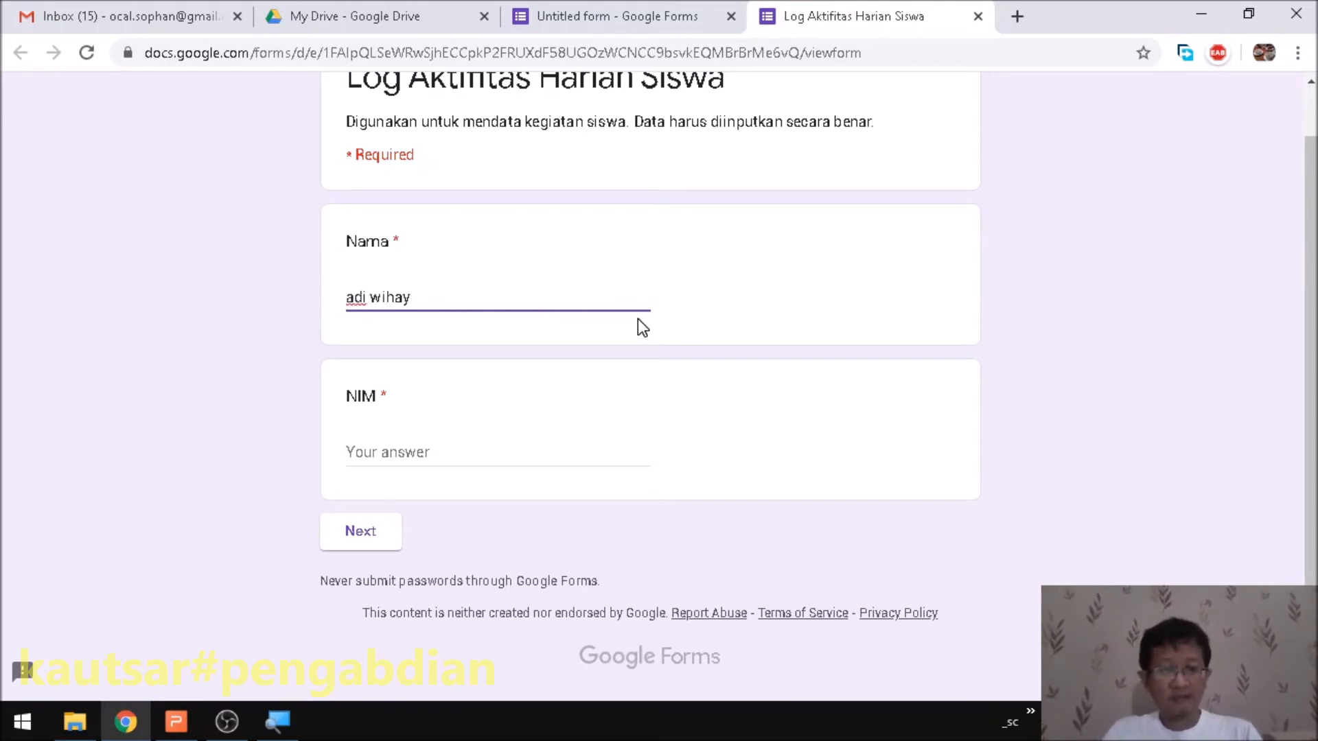
key("Tab")
type("12")
key("Tab")
key("Return")
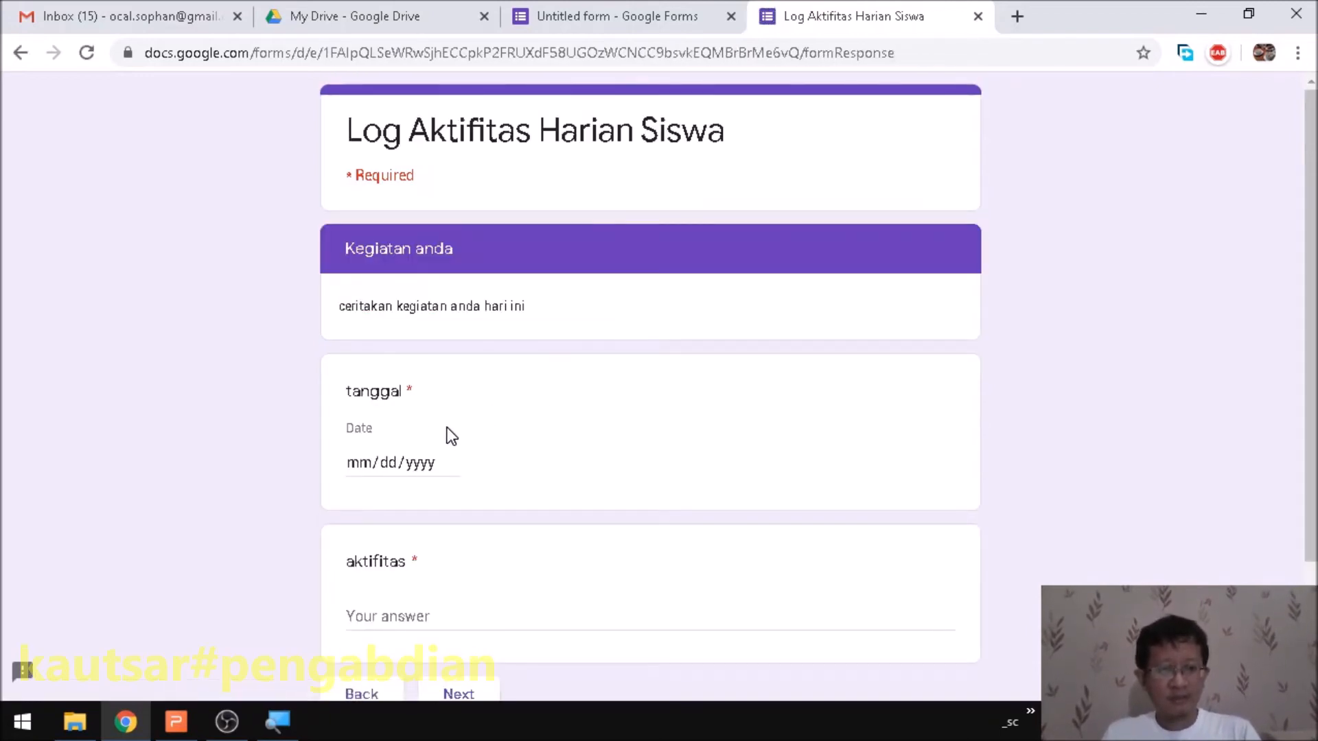
- Answer tanggal with 03/31/2020 and aktifitas with 'belajar', then go to the next section
left_click(359, 474)
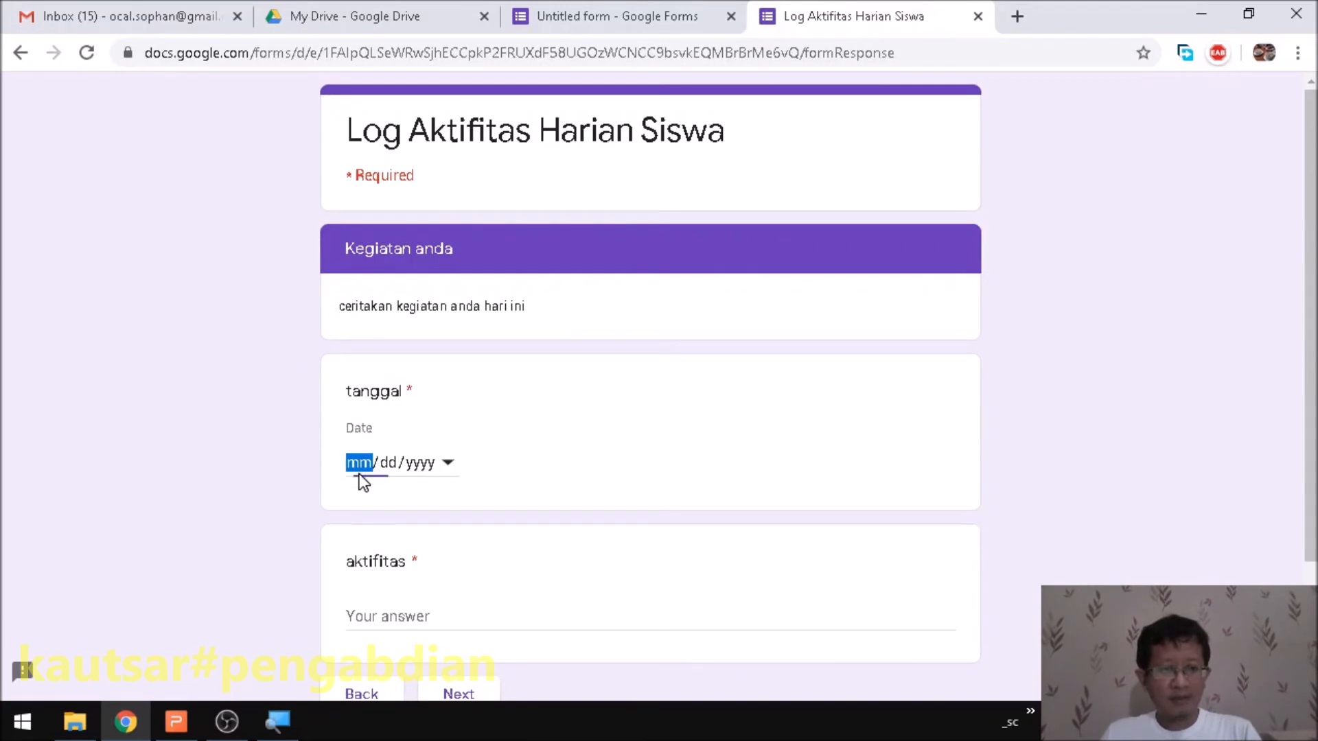
left_click(448, 464)
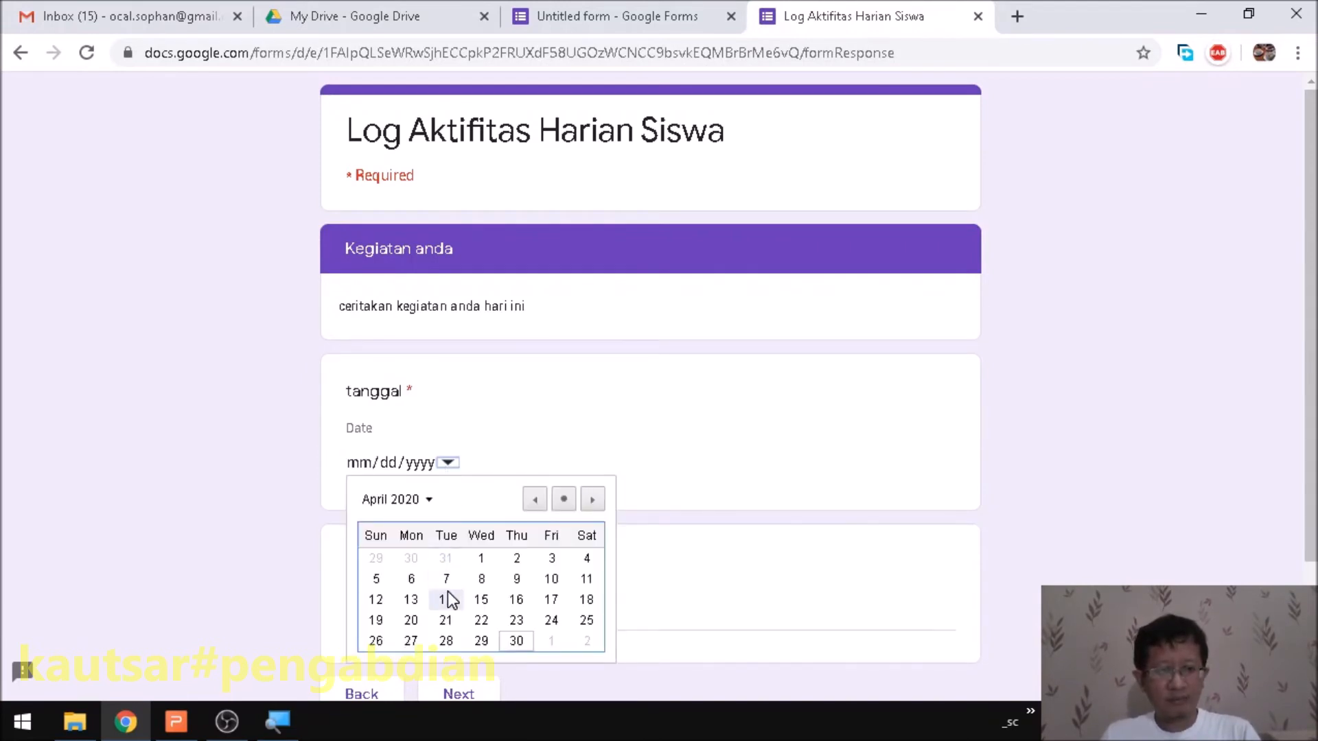
left_click(446, 558)
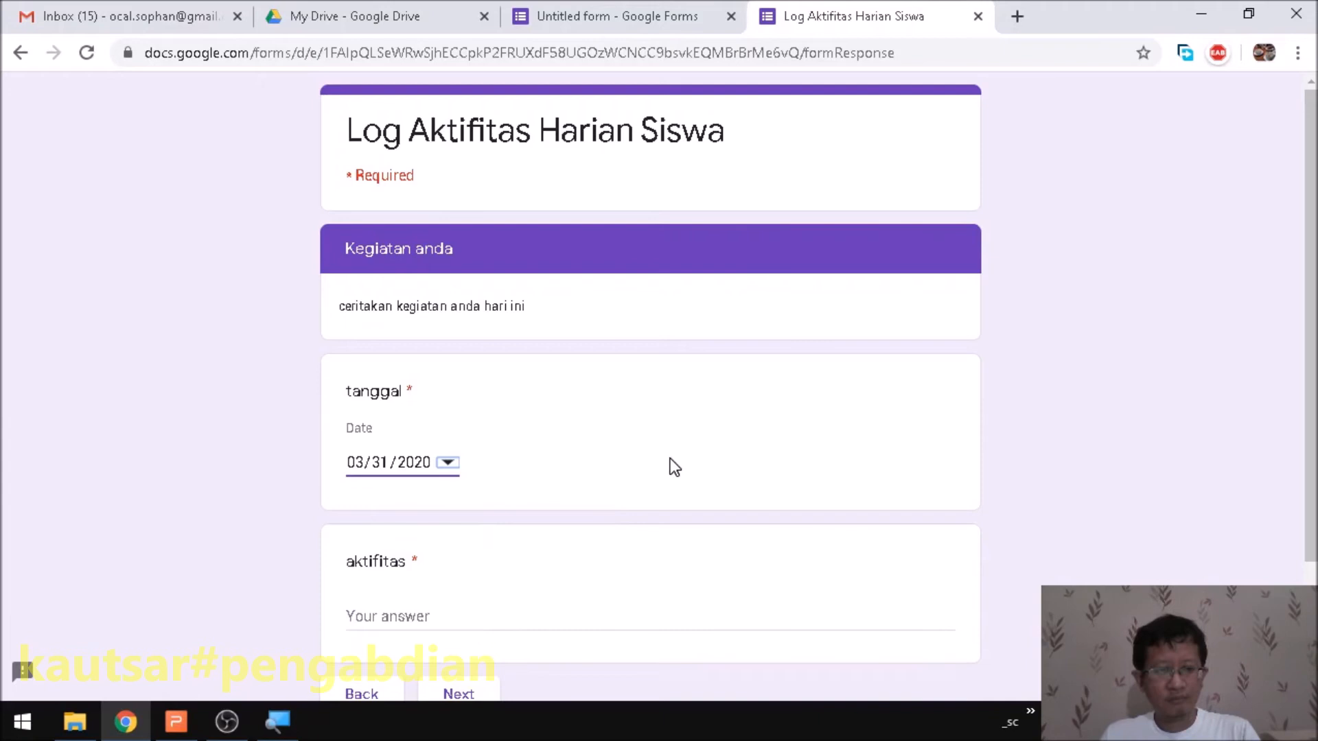
scroll(675, 466, "down", 3)
left_click(416, 458)
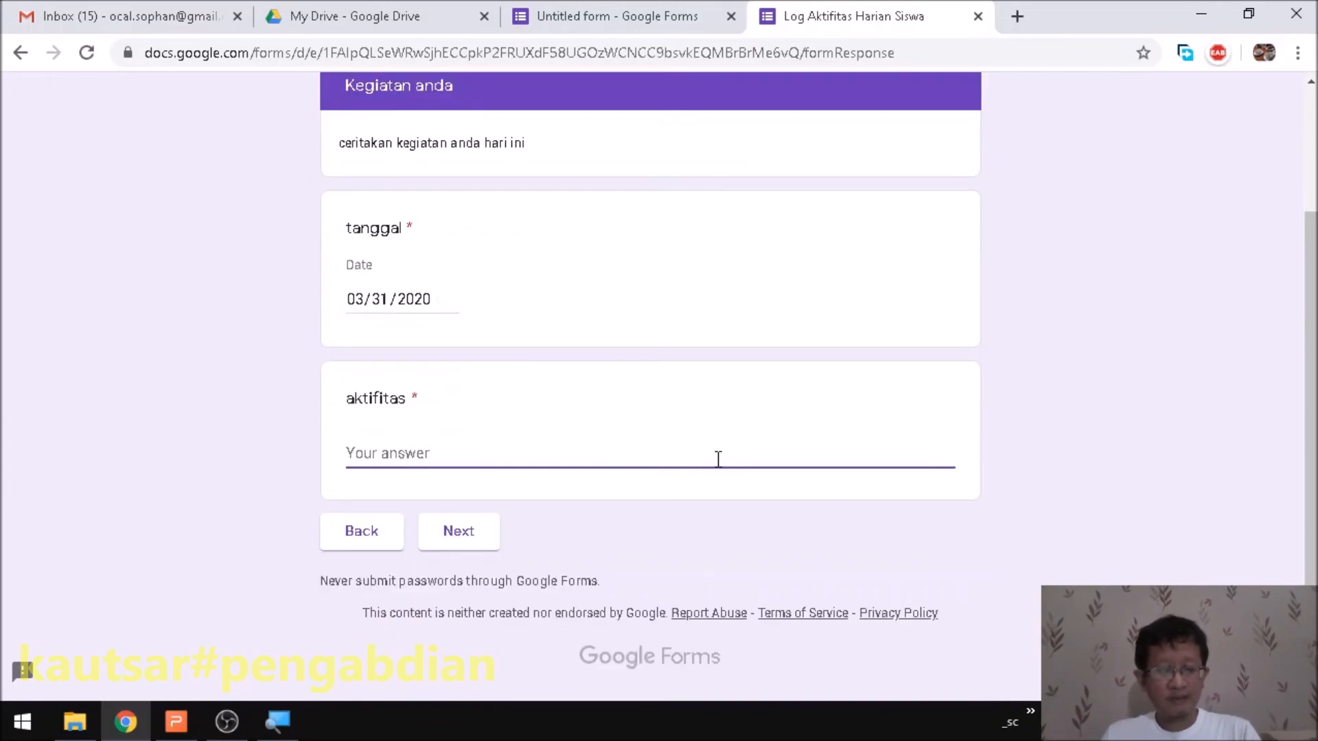
type("belajar")
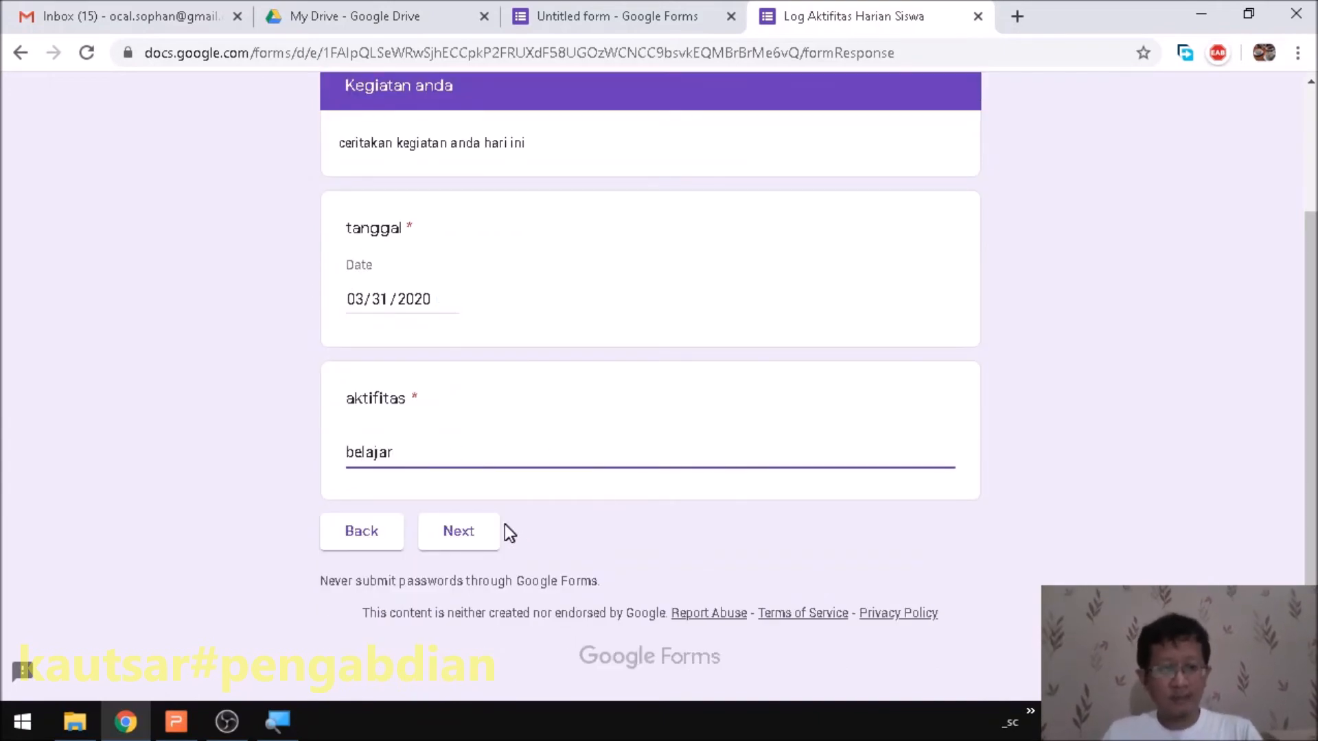
left_click(459, 531)
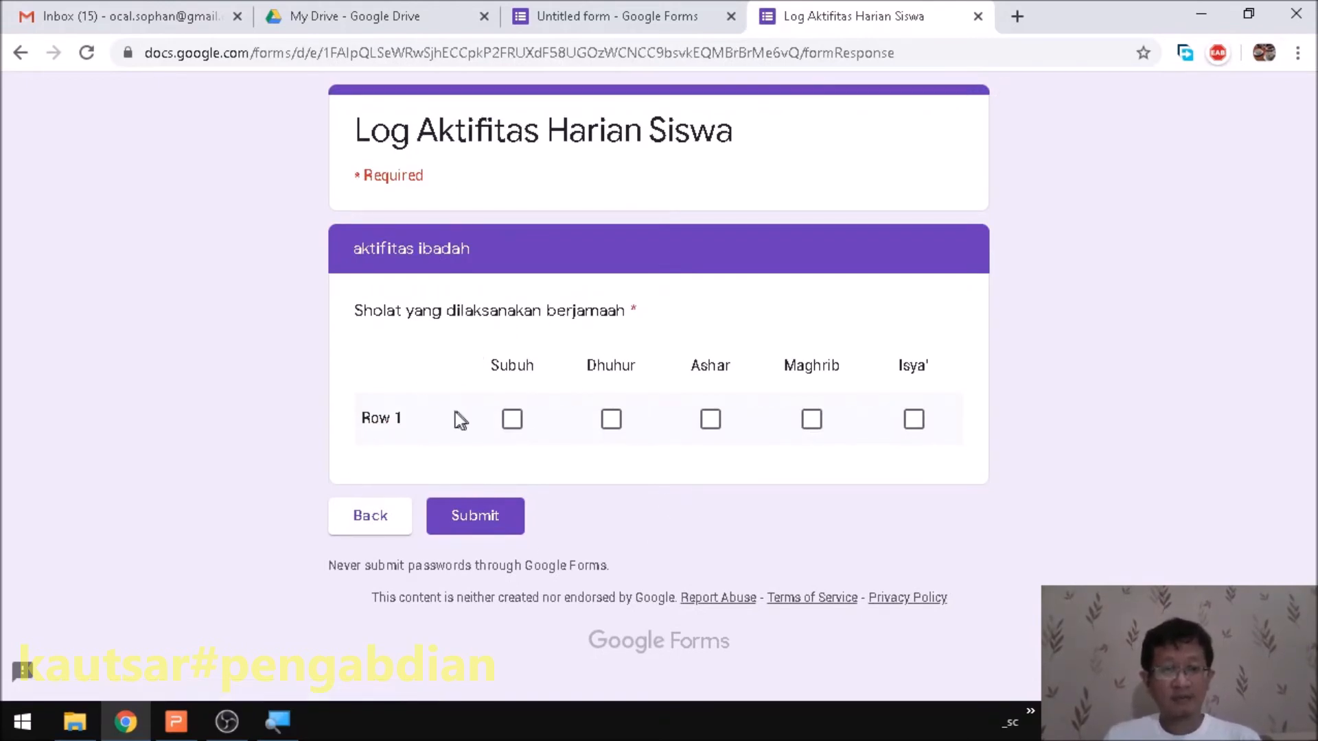
- Submit a test response with Subuh and Isya' ticked, then close the response tab
left_click(504, 422)
left_click(618, 429)
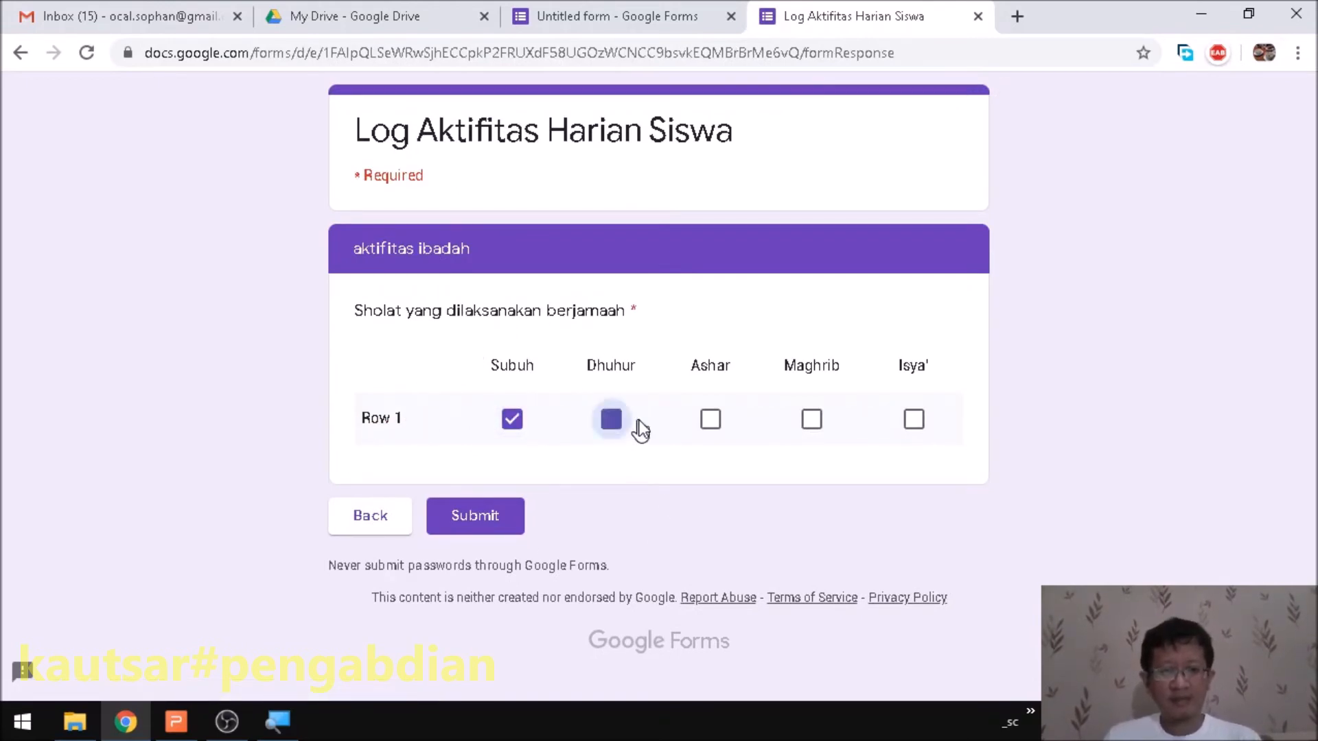
left_click(616, 422)
left_click(514, 422)
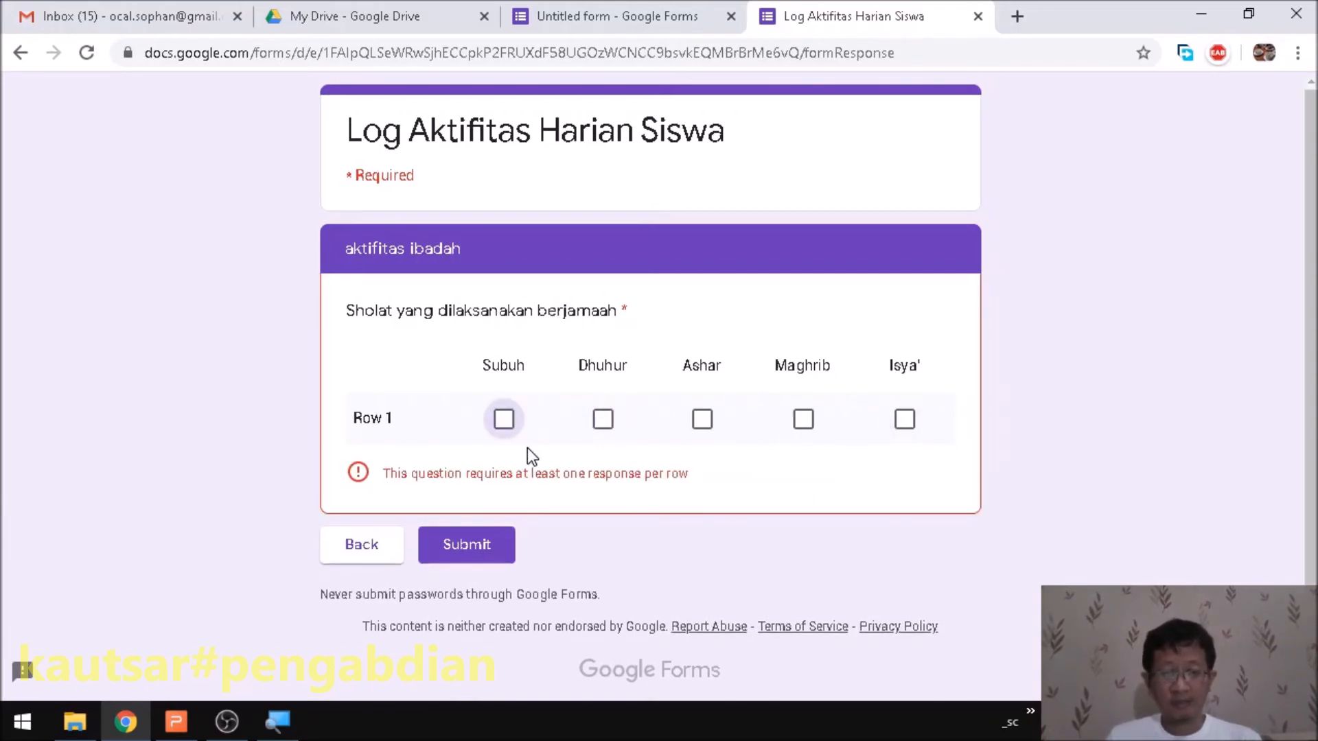
left_click(504, 420)
left_click(913, 420)
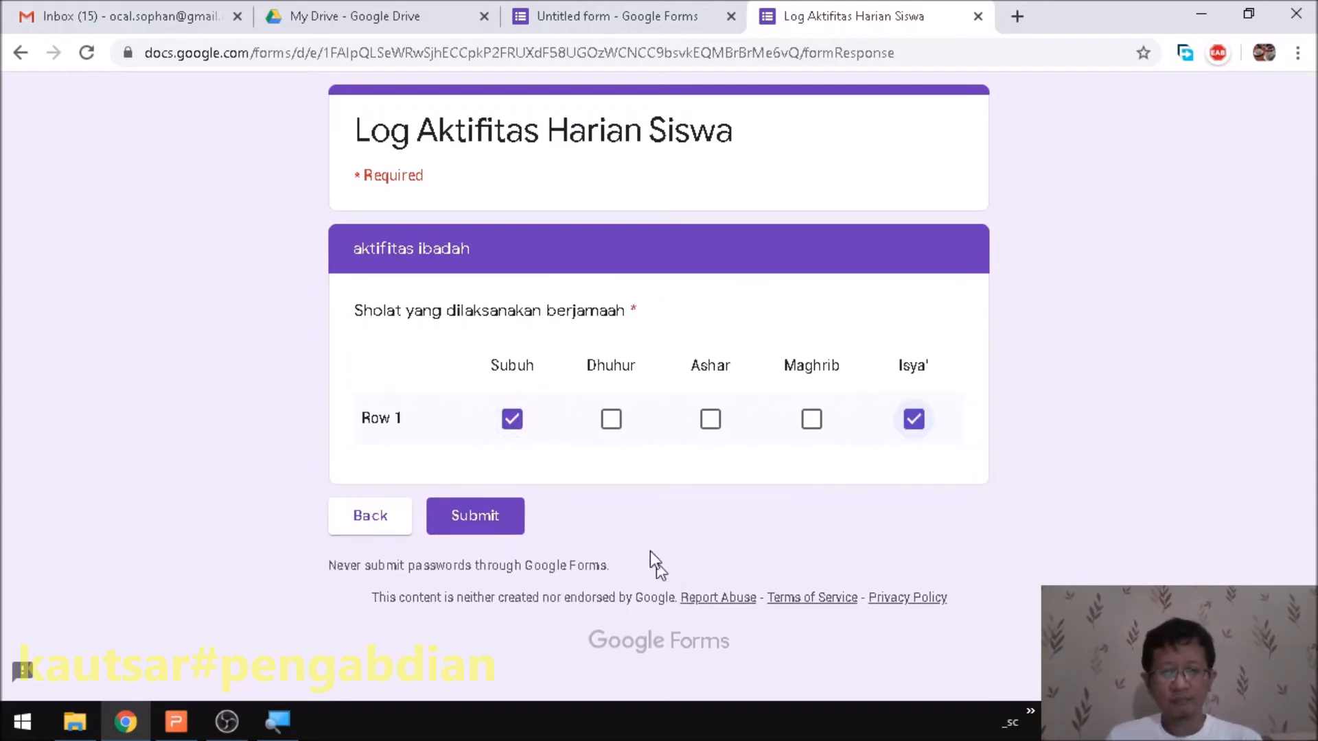
left_click(477, 523)
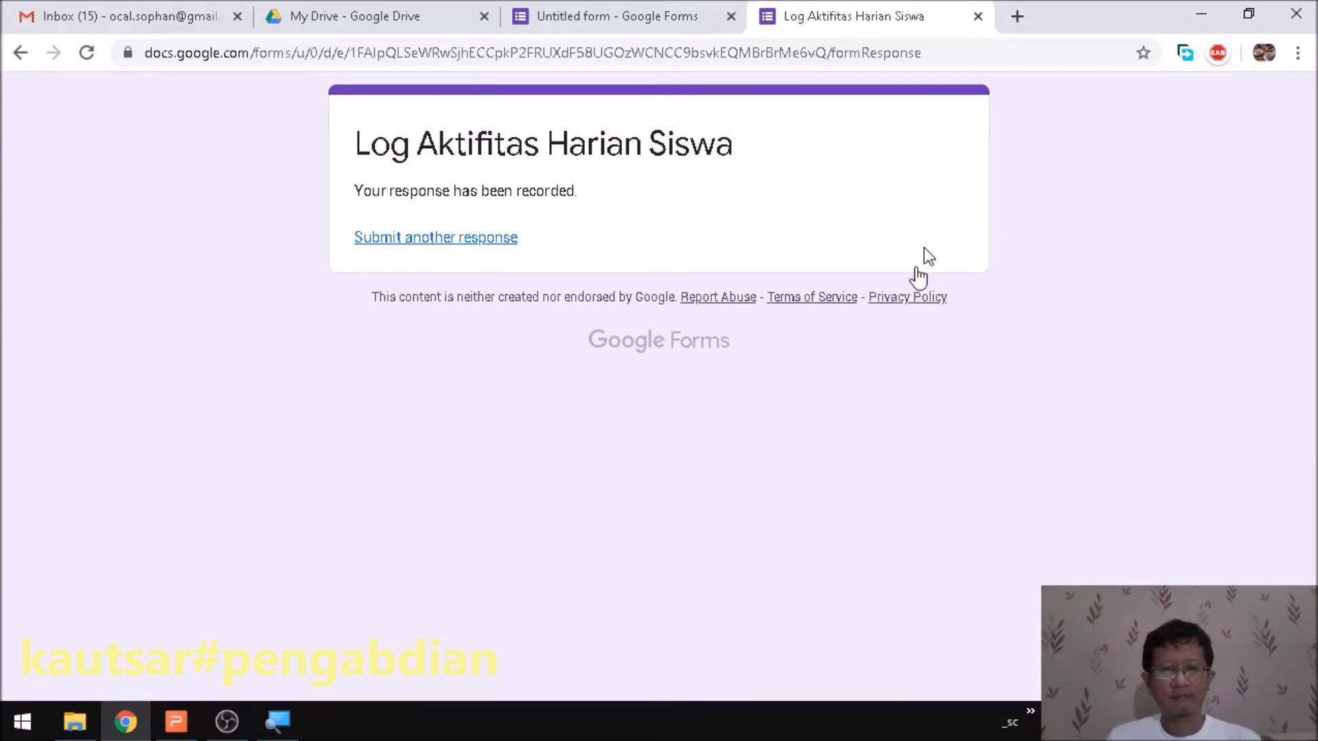
left_click(978, 16)
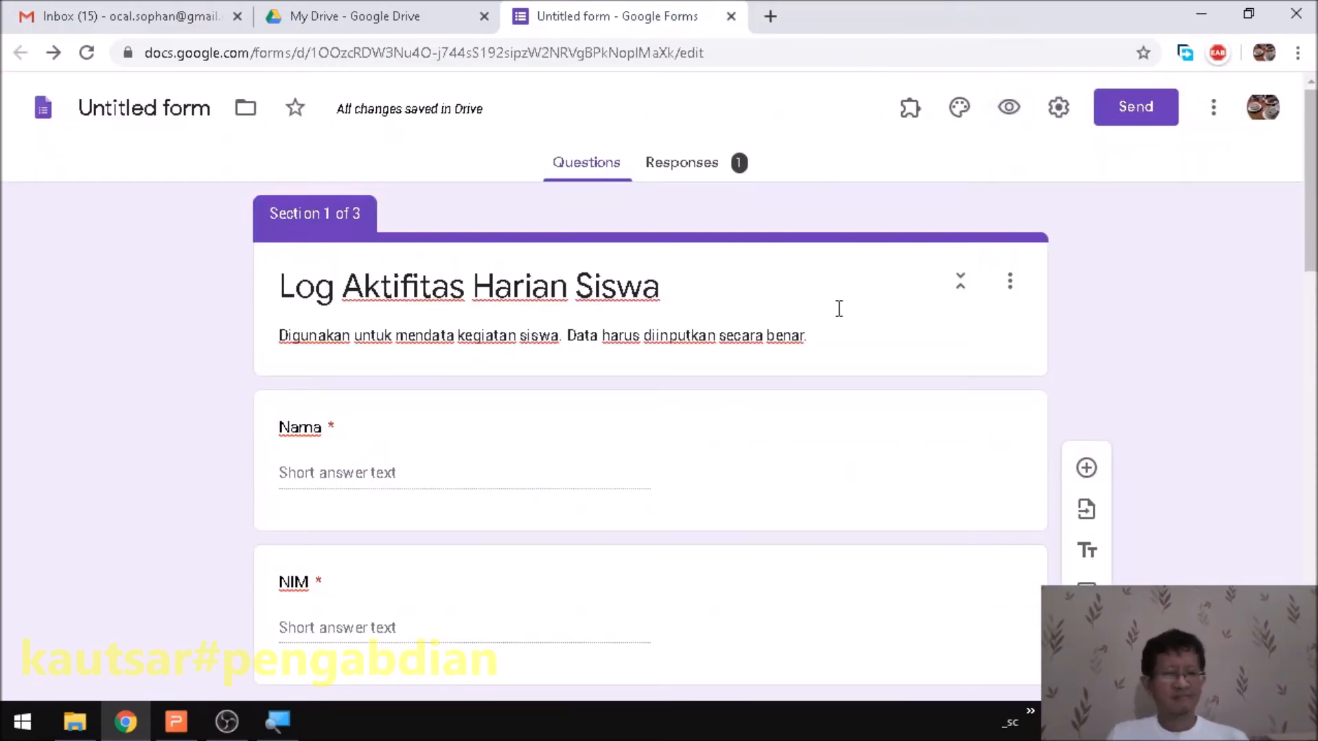
- Rename the prayer grid's Row 1 to 'Sholat waktu'
scroll(885, 387, "down", 5)
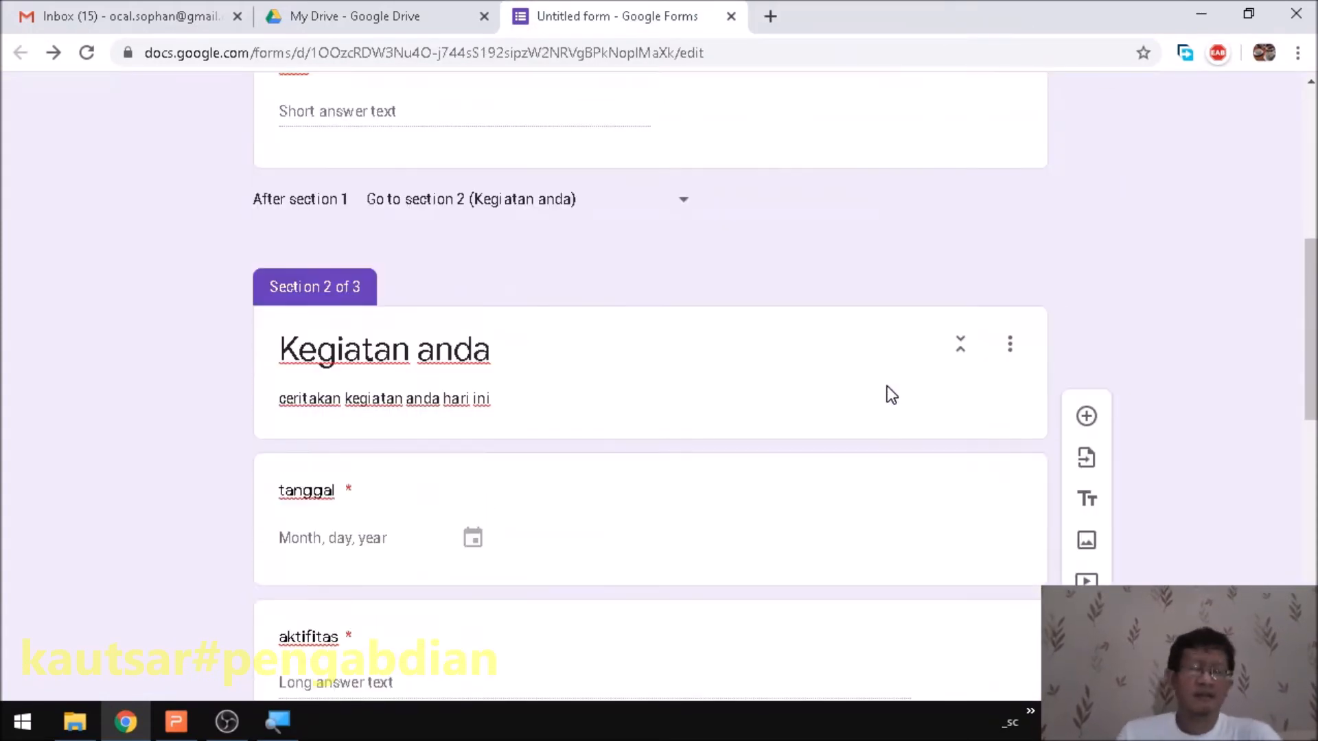
scroll(877, 404, "down", 10)
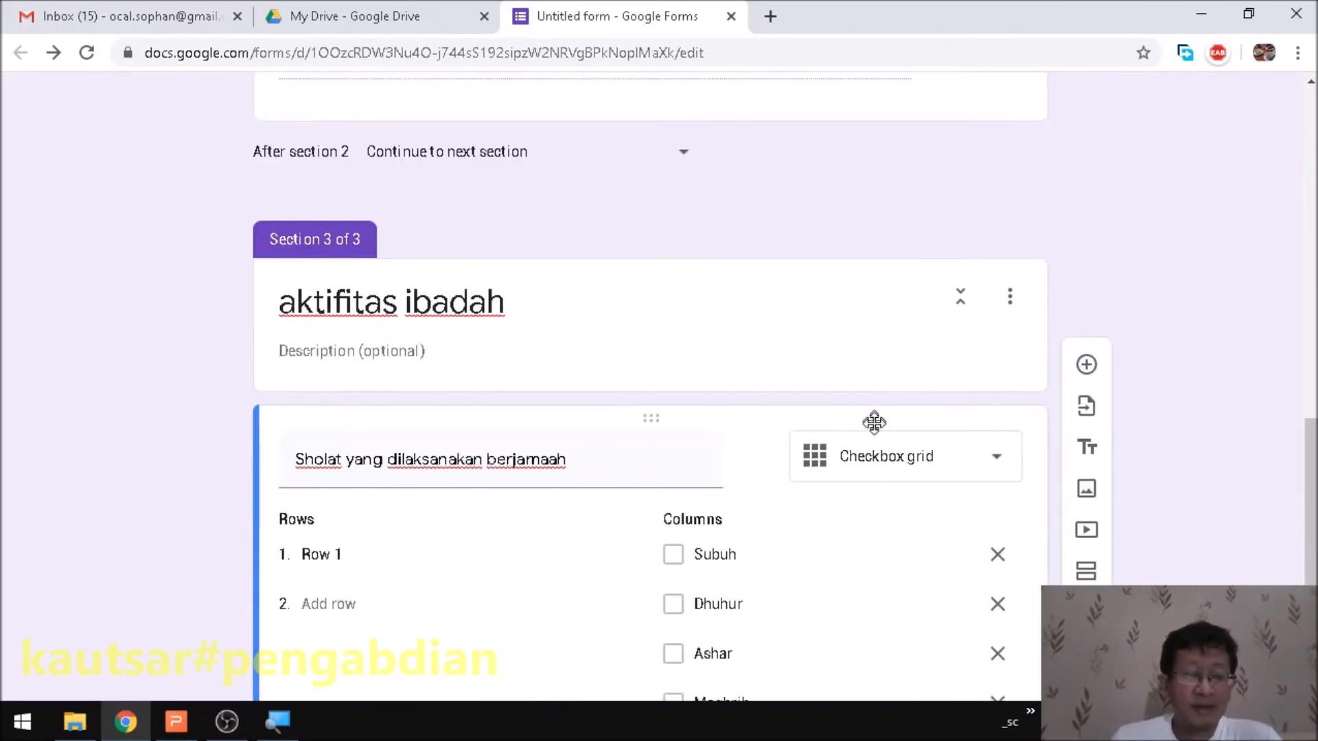
left_click(360, 350)
type("Shila")
key("BackSpace")
type("olat wakt")
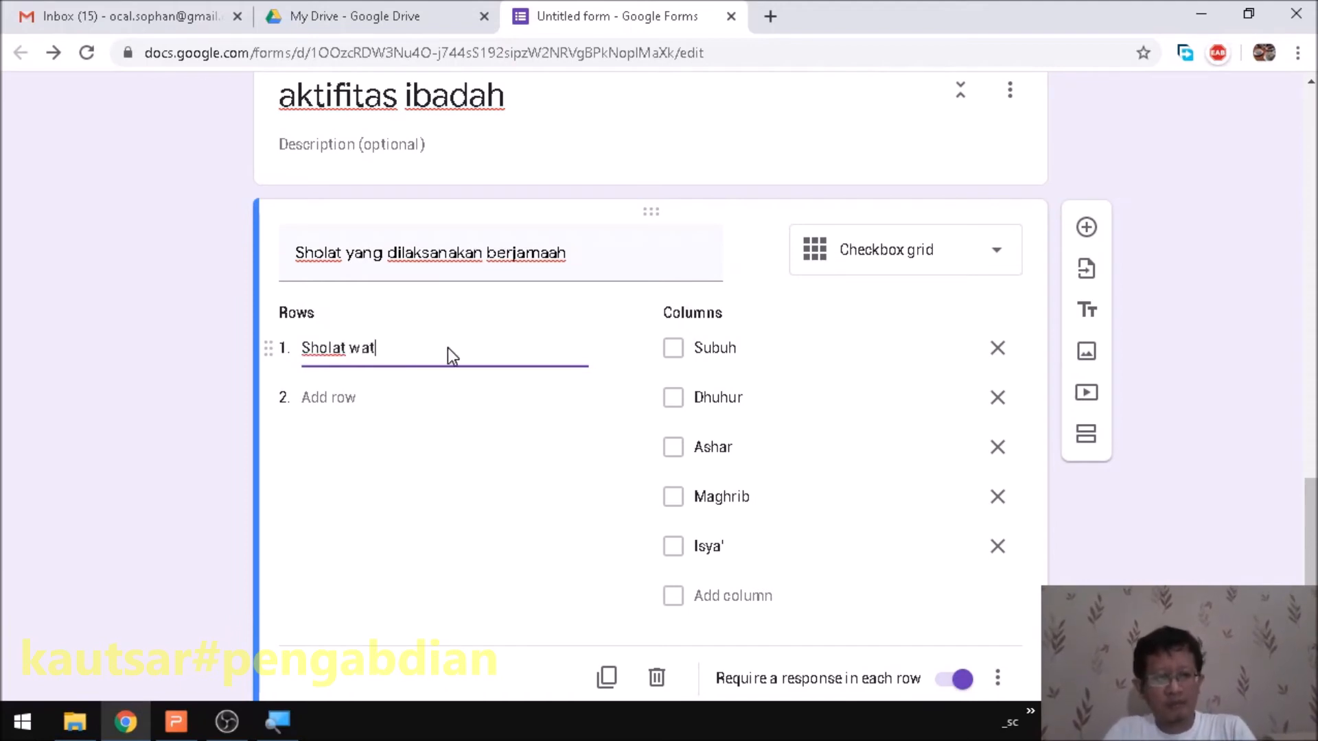
type("u")
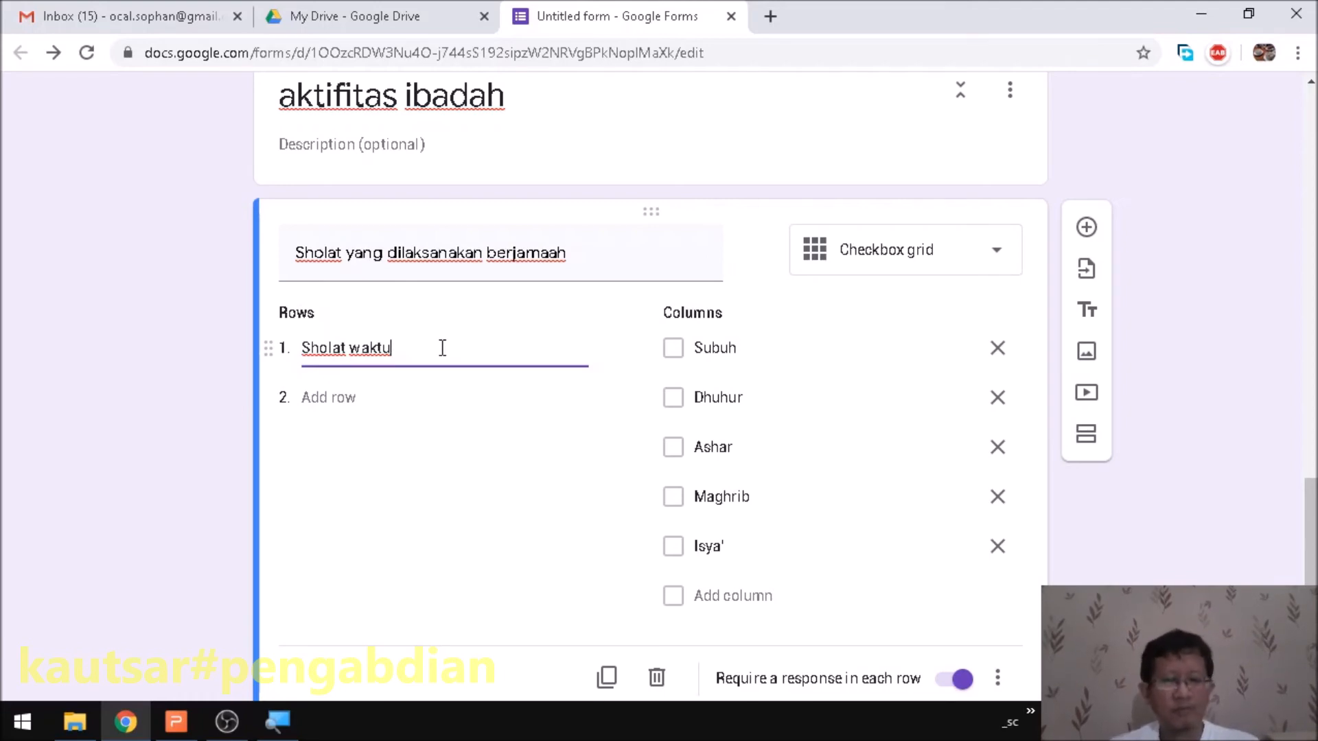
scroll(1027, 465, "down", 1)
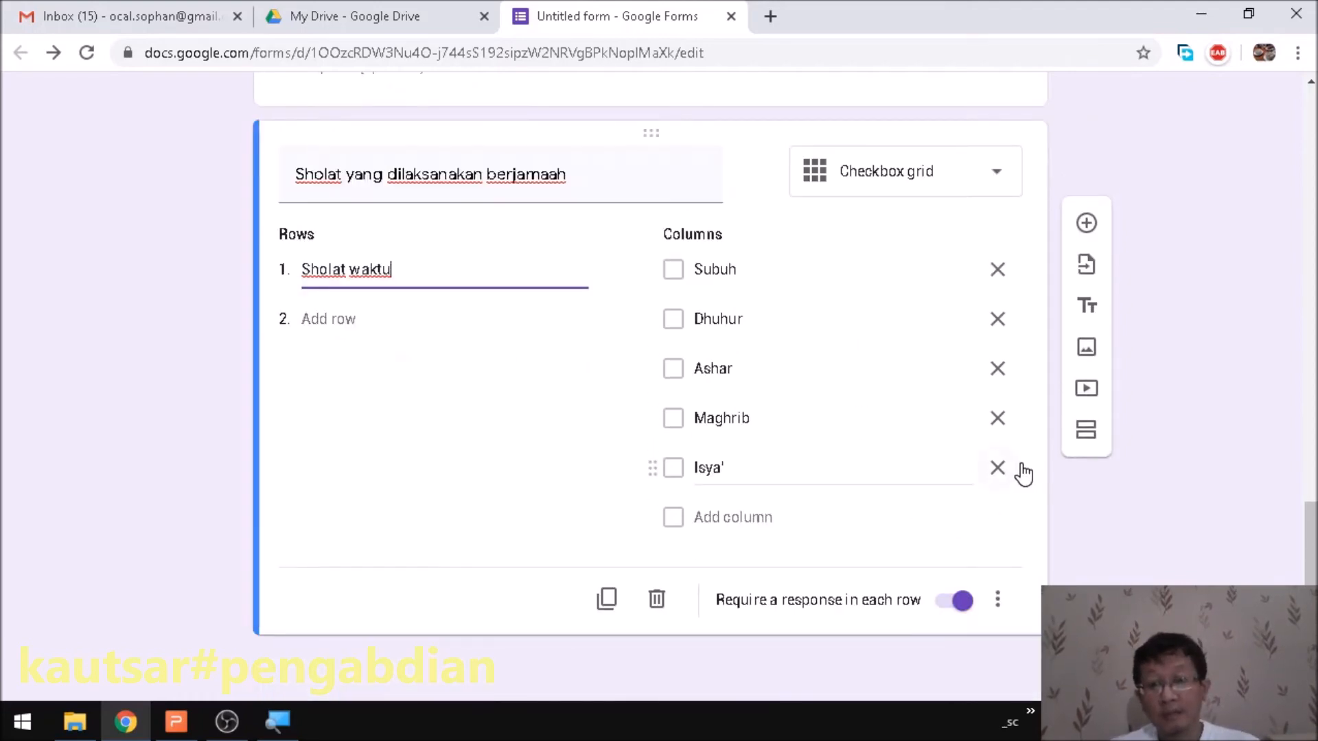
scroll(1015, 458, "up", 13)
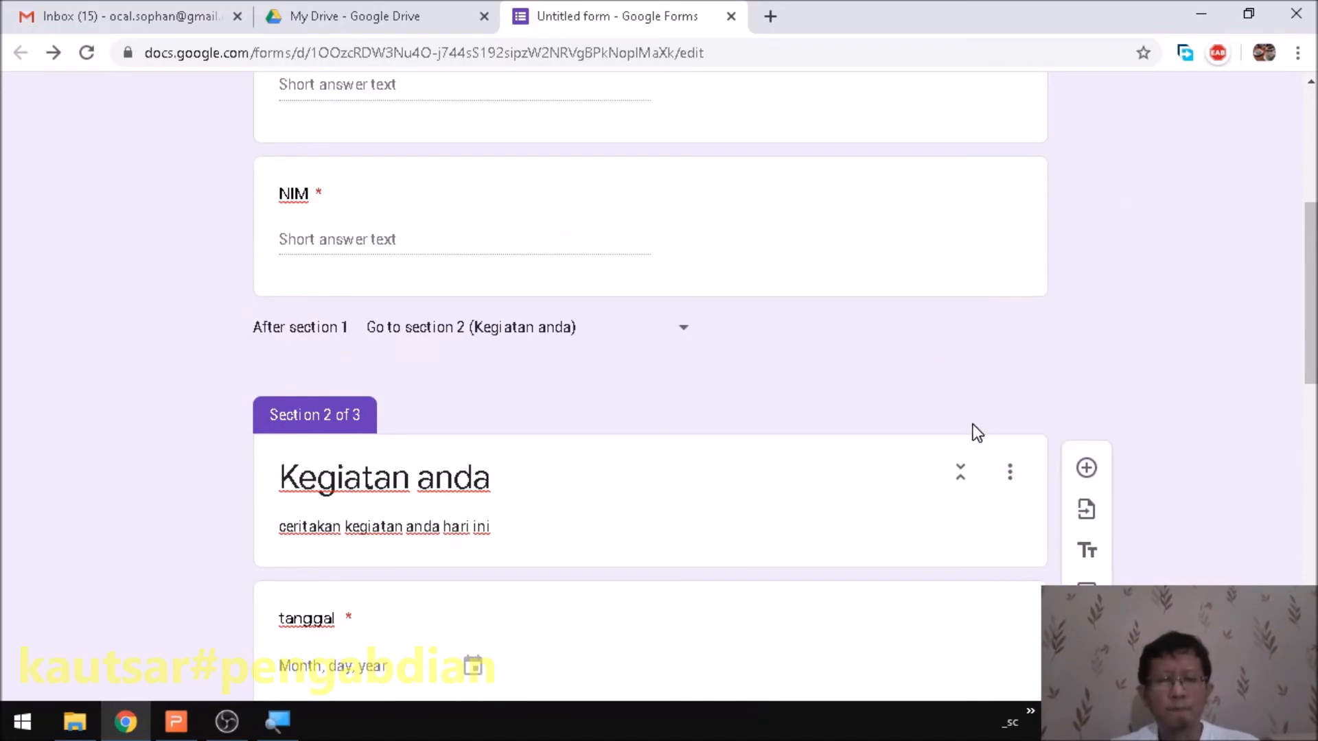
- Set a custom red theme colour in the theme options
scroll(973, 424, "up", 5)
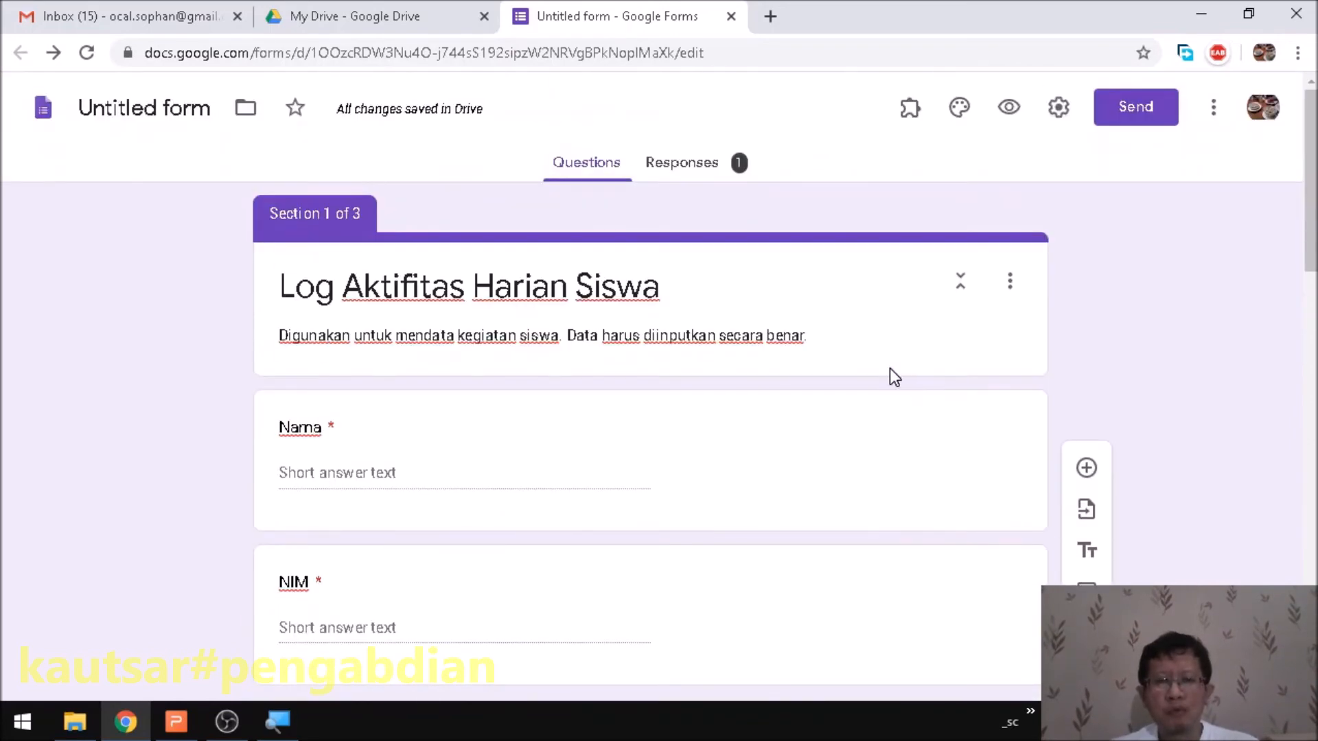
left_click(1013, 295)
left_click(1013, 295)
left_click(1233, 287)
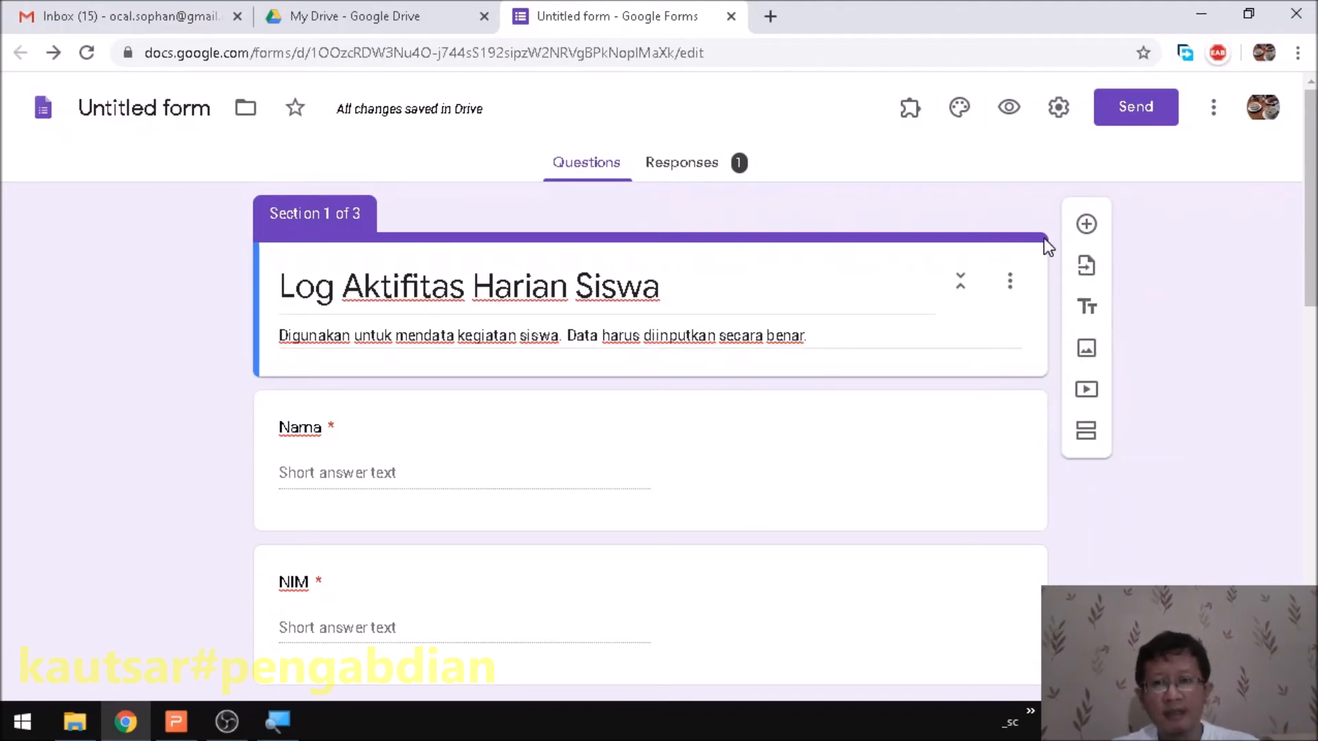
left_click(959, 108)
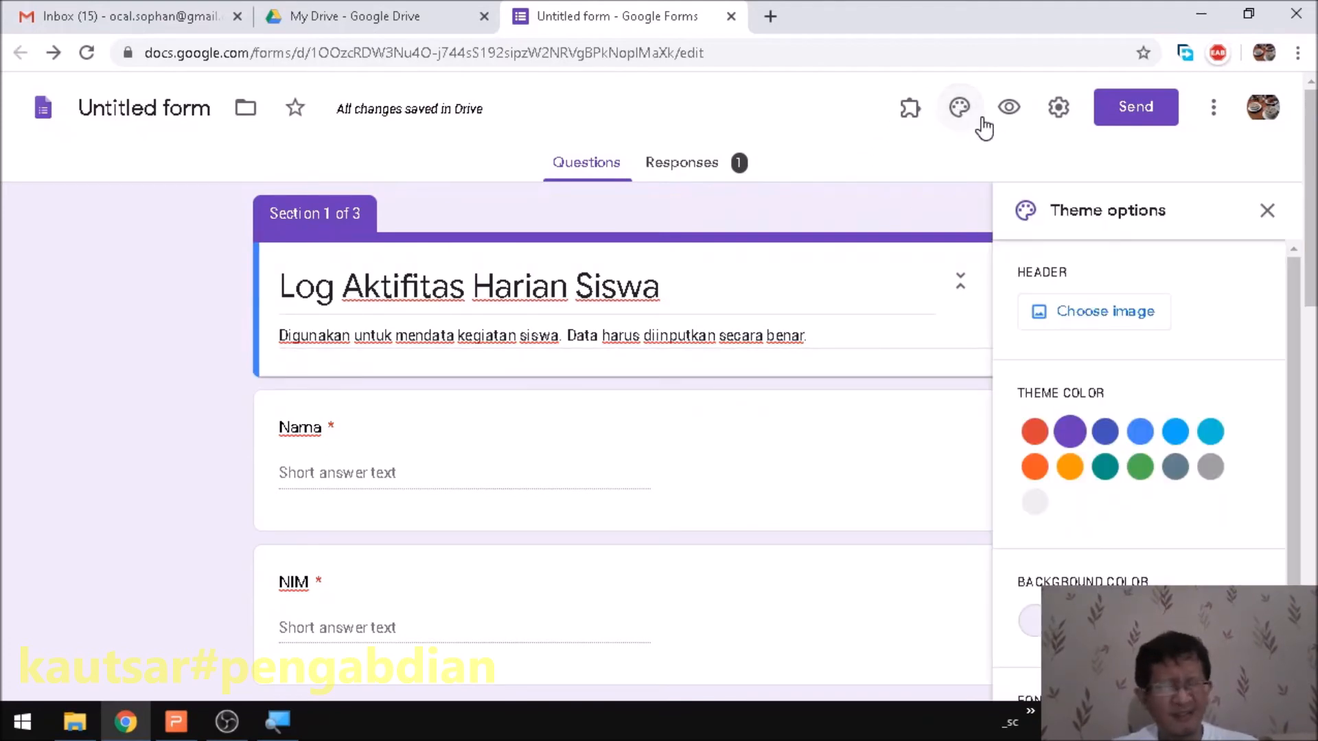
left_click(1100, 470)
left_click(1101, 469)
left_click(1138, 467)
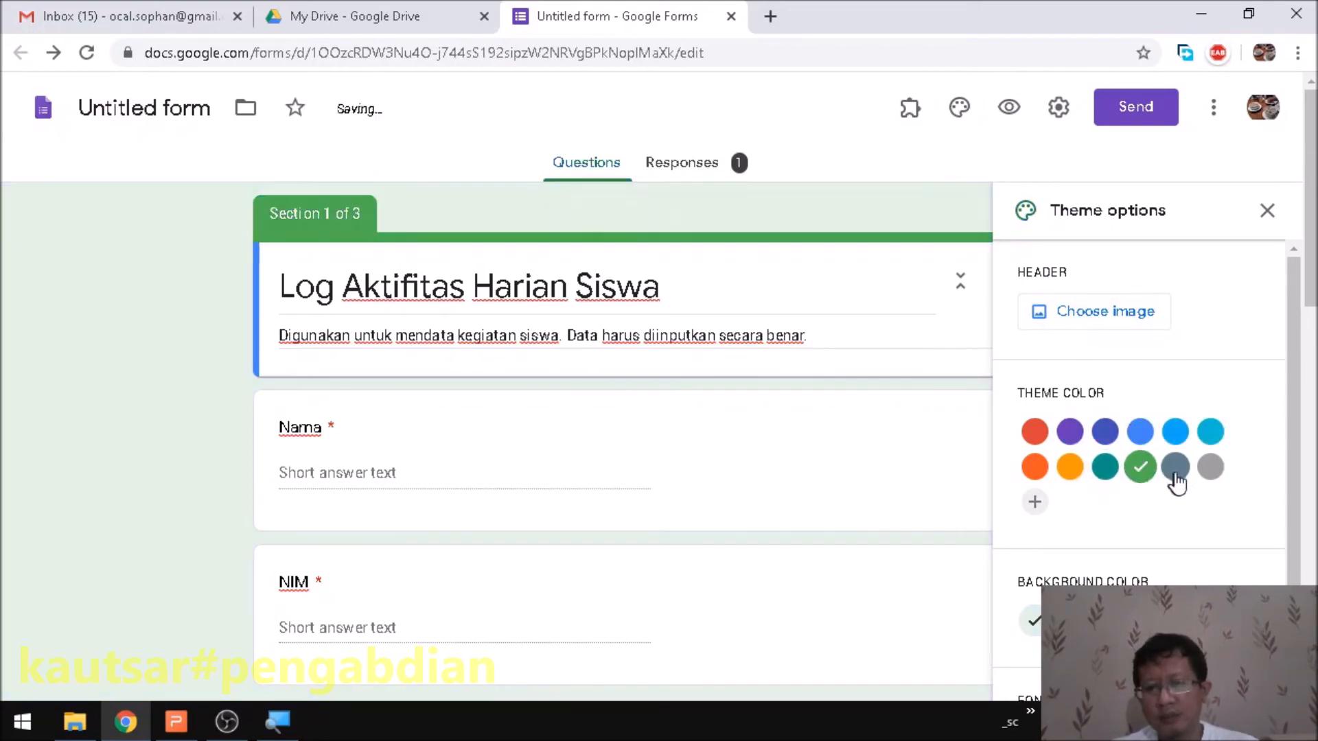
left_click(1034, 504)
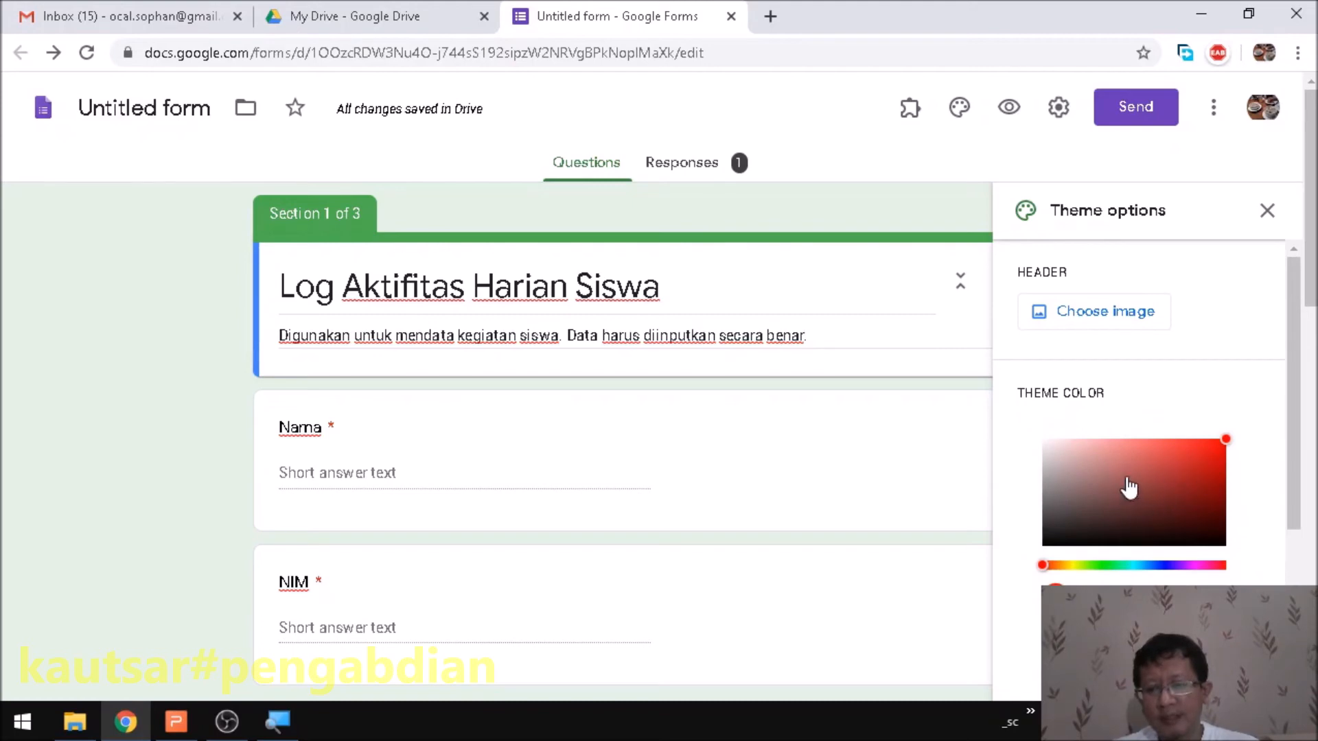
left_click(1191, 450)
left_click(1196, 644)
- Set the form background to the light pink shade
scroll(1159, 510, "down", 2)
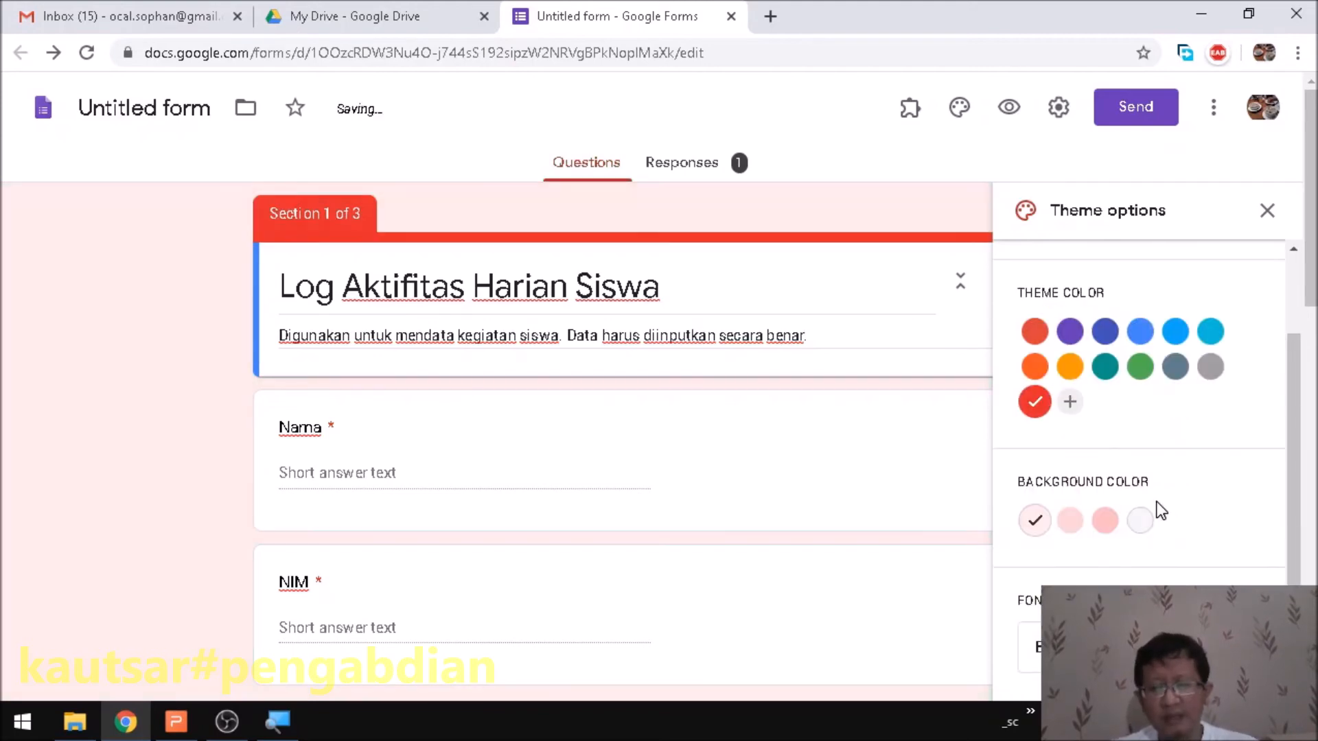
scroll(1147, 514, "down", 2)
scroll(1099, 453, "up", 2)
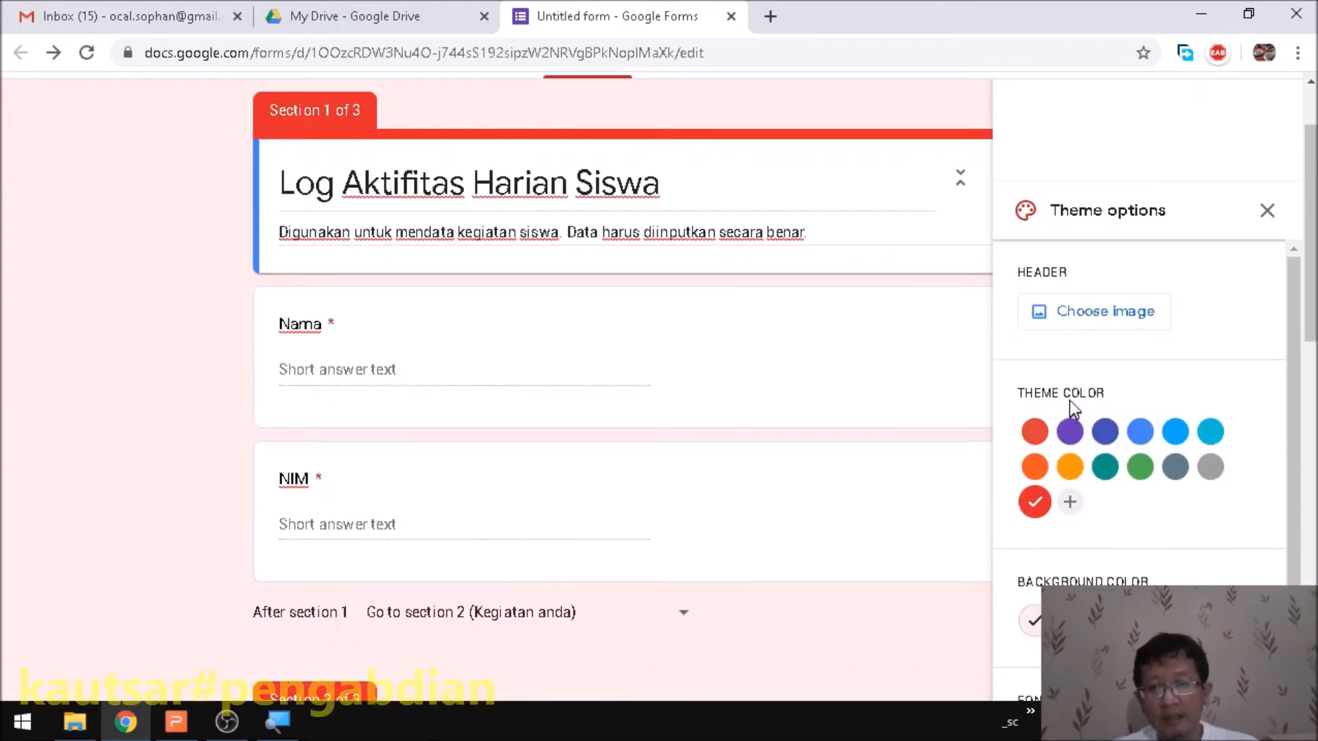
scroll(1077, 453, "down", 2)
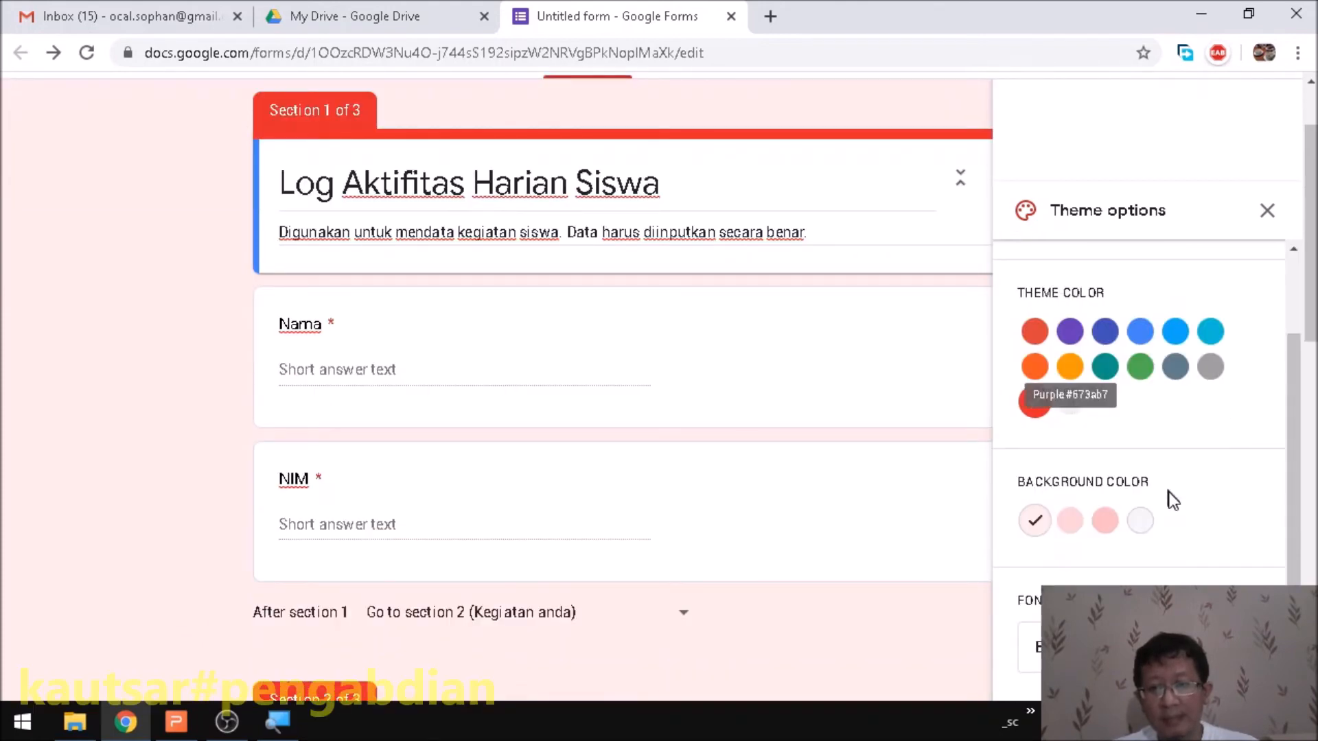
left_click(1107, 525)
left_click(1140, 526)
left_click(1070, 523)
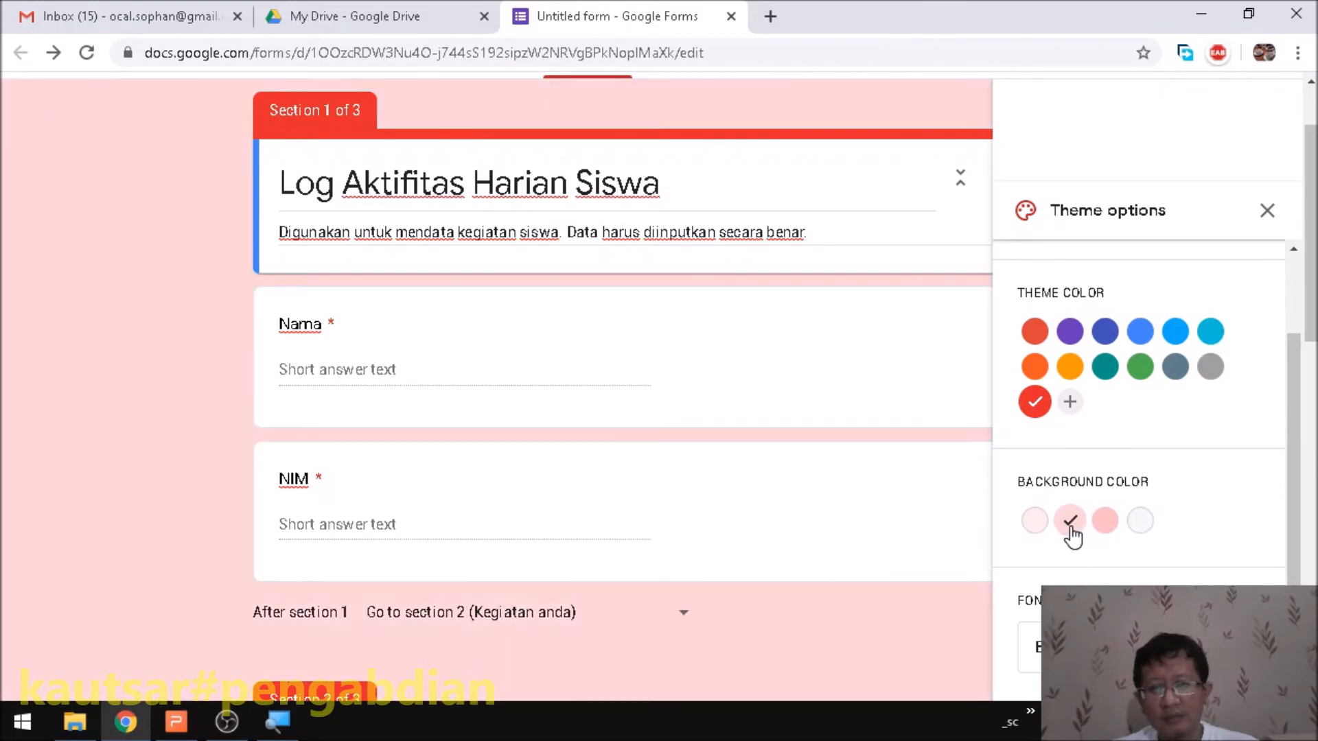
- Switch the font style to Formal and open the header image picker
scroll(1112, 539, "down", 1)
scroll(1274, 496, "down", 5)
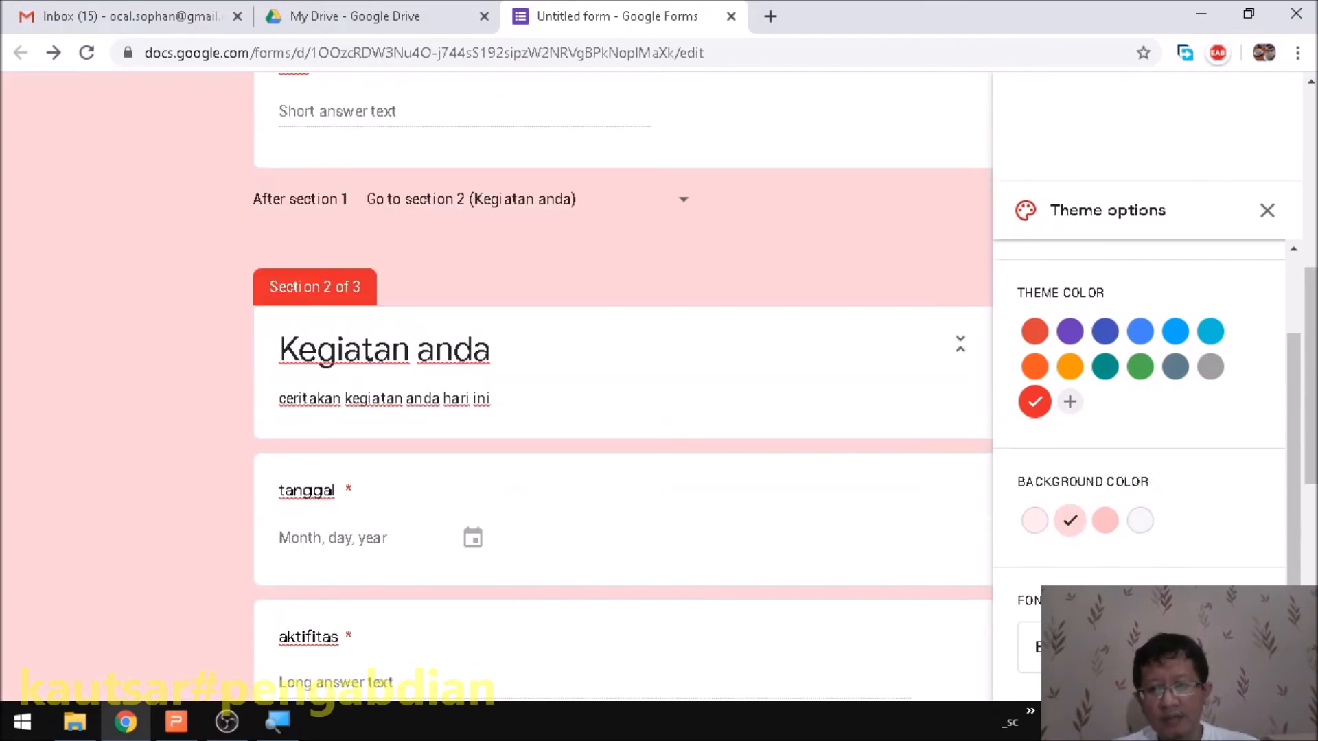
left_click(1126, 647)
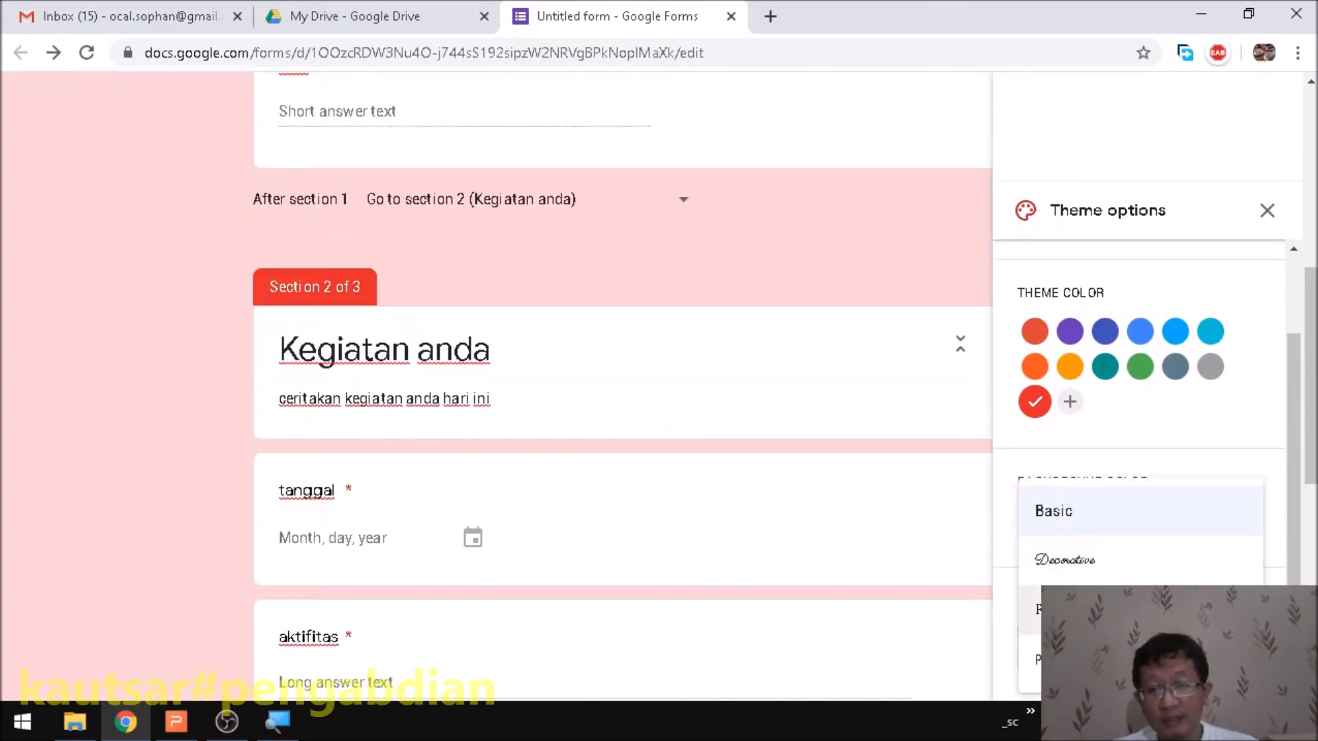
left_click(1106, 609)
scroll(1277, 465, "down", 3)
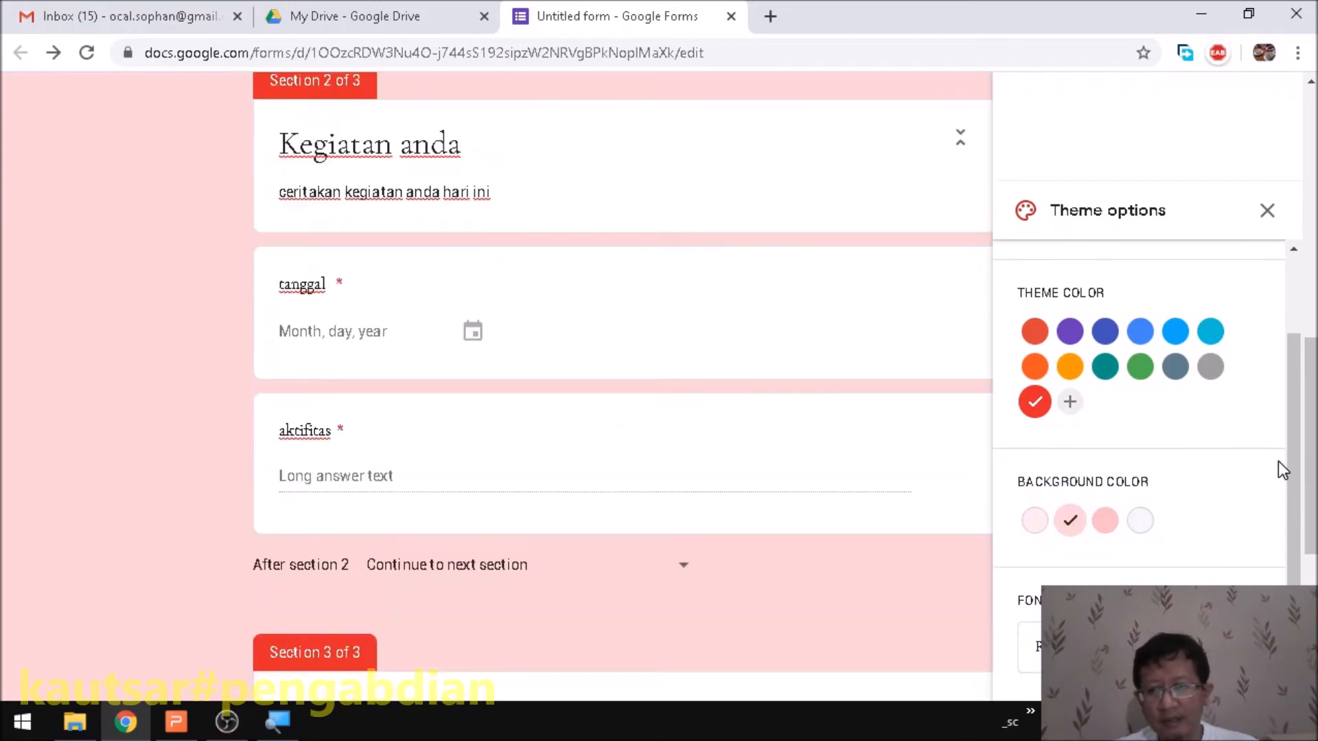
scroll(1167, 515, "up", 2)
scroll(827, 364, "up", 10)
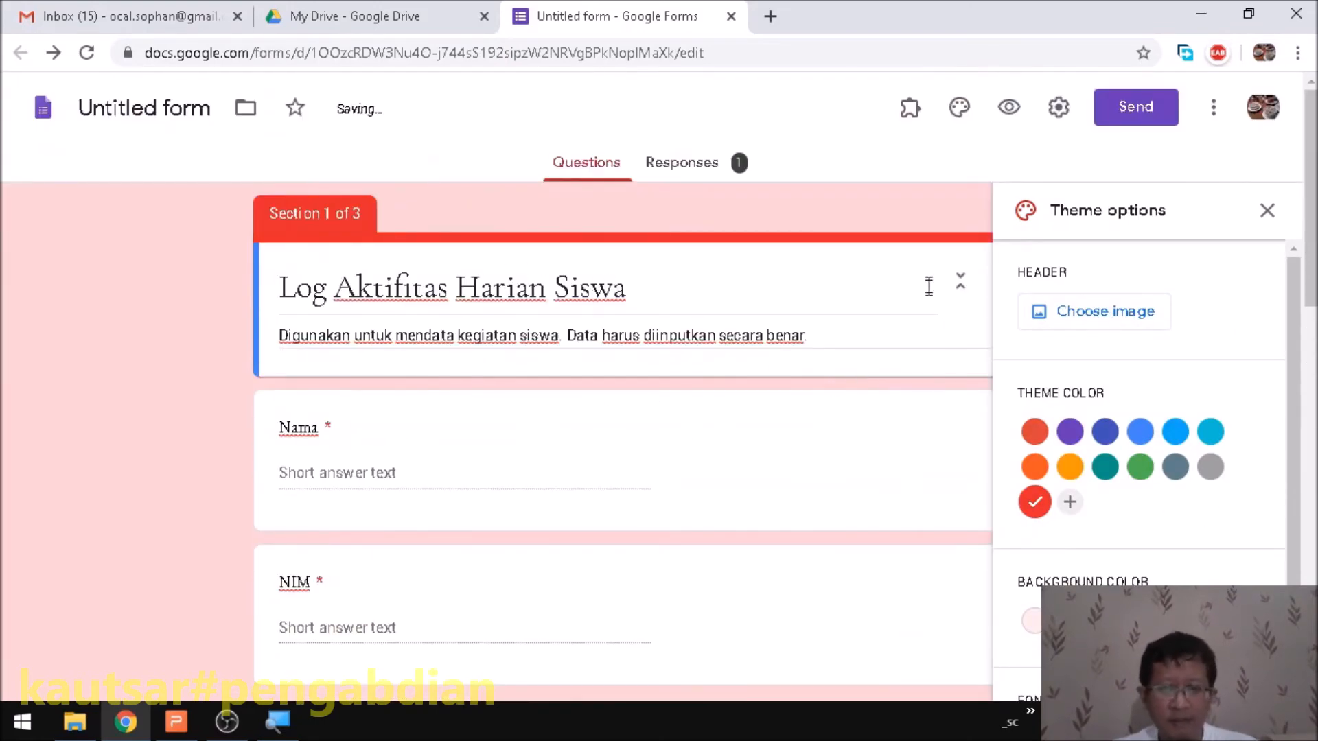
left_click(1072, 327)
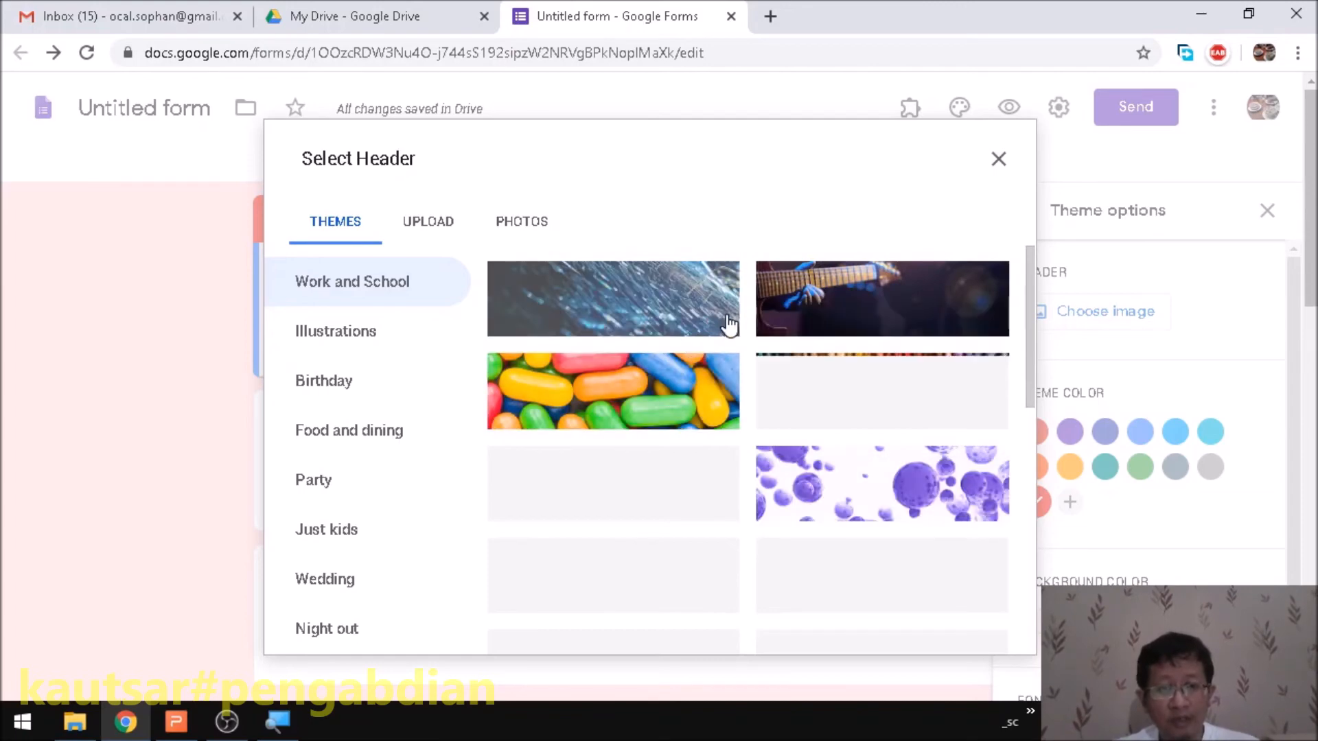
- Browse the Upload, Photos and Themes tabs of the header picker
left_click(440, 240)
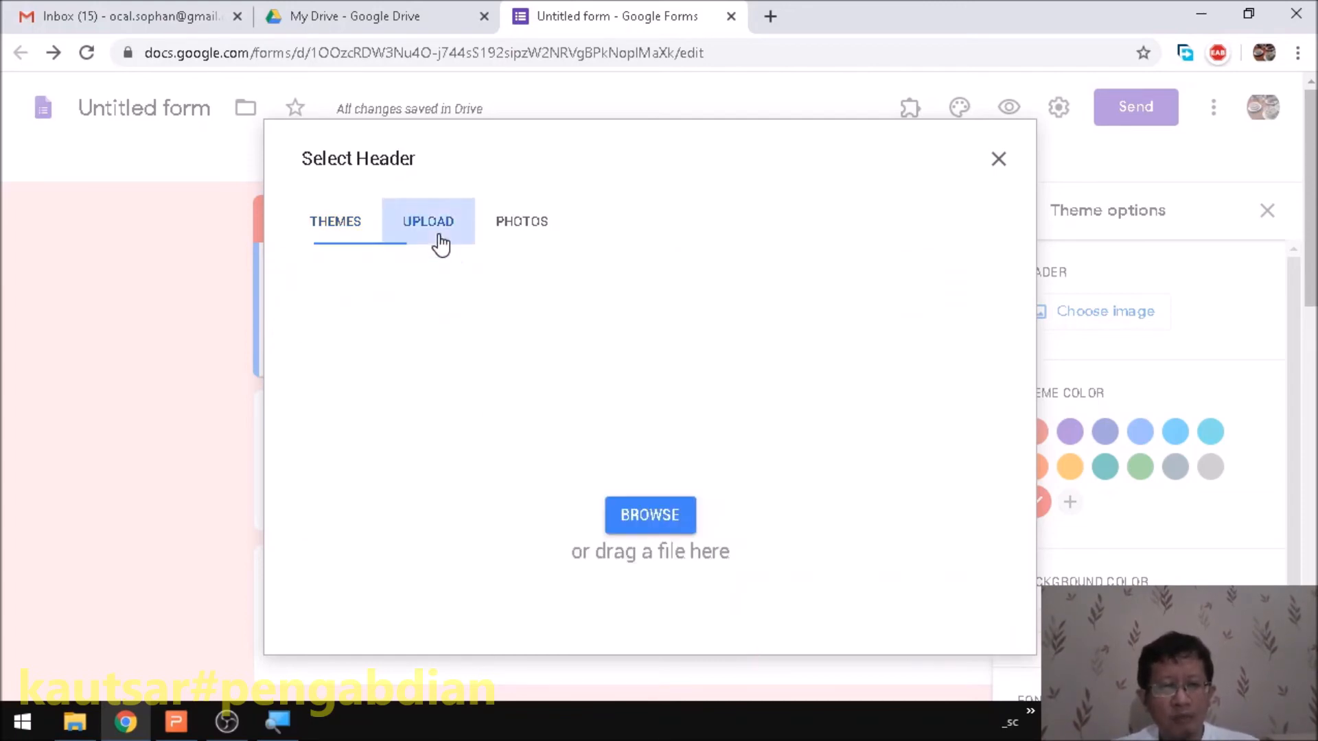
left_click(521, 251)
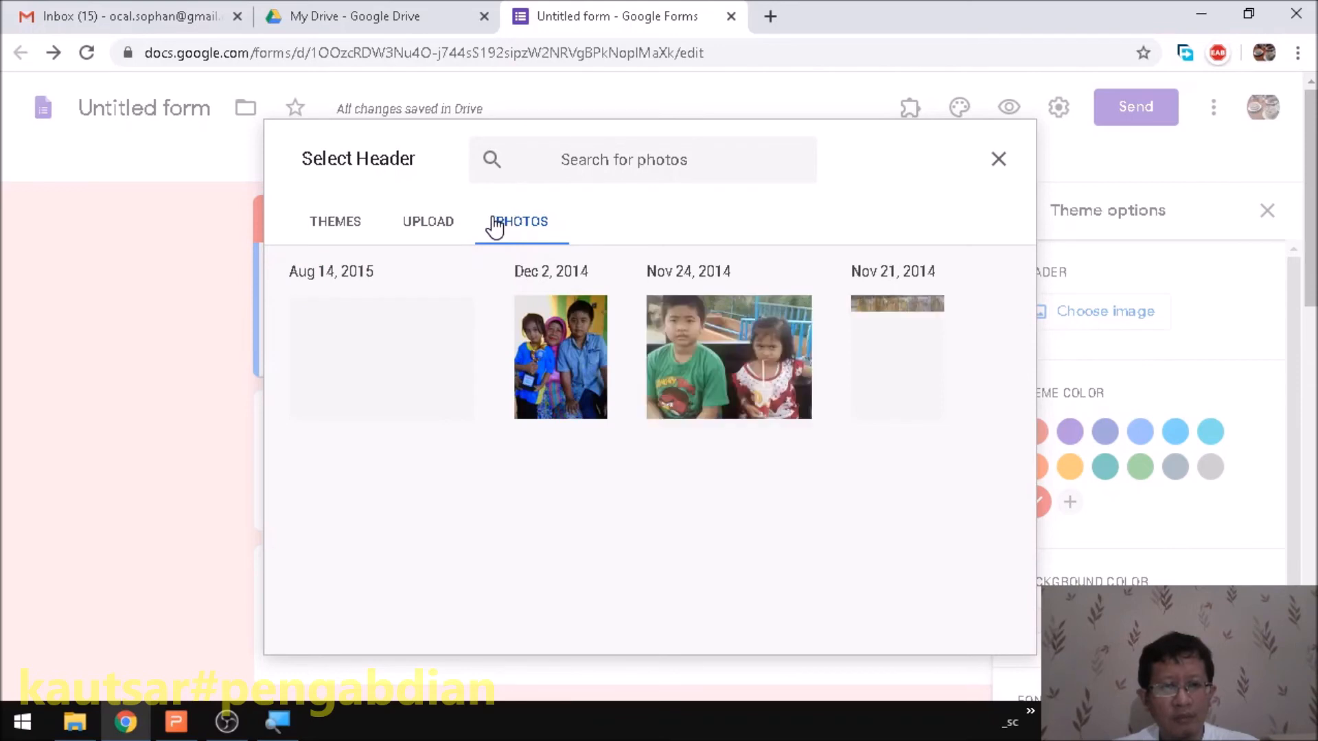
left_click(430, 245)
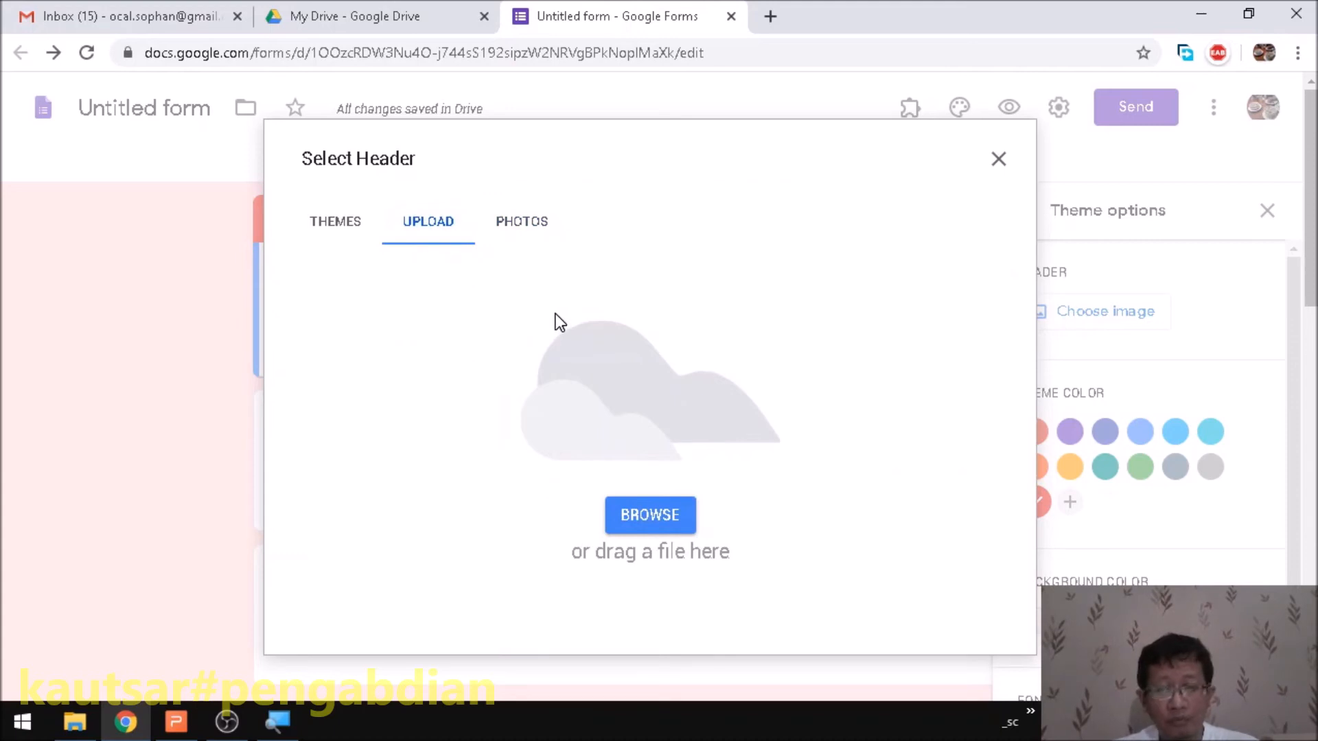
left_click(328, 239)
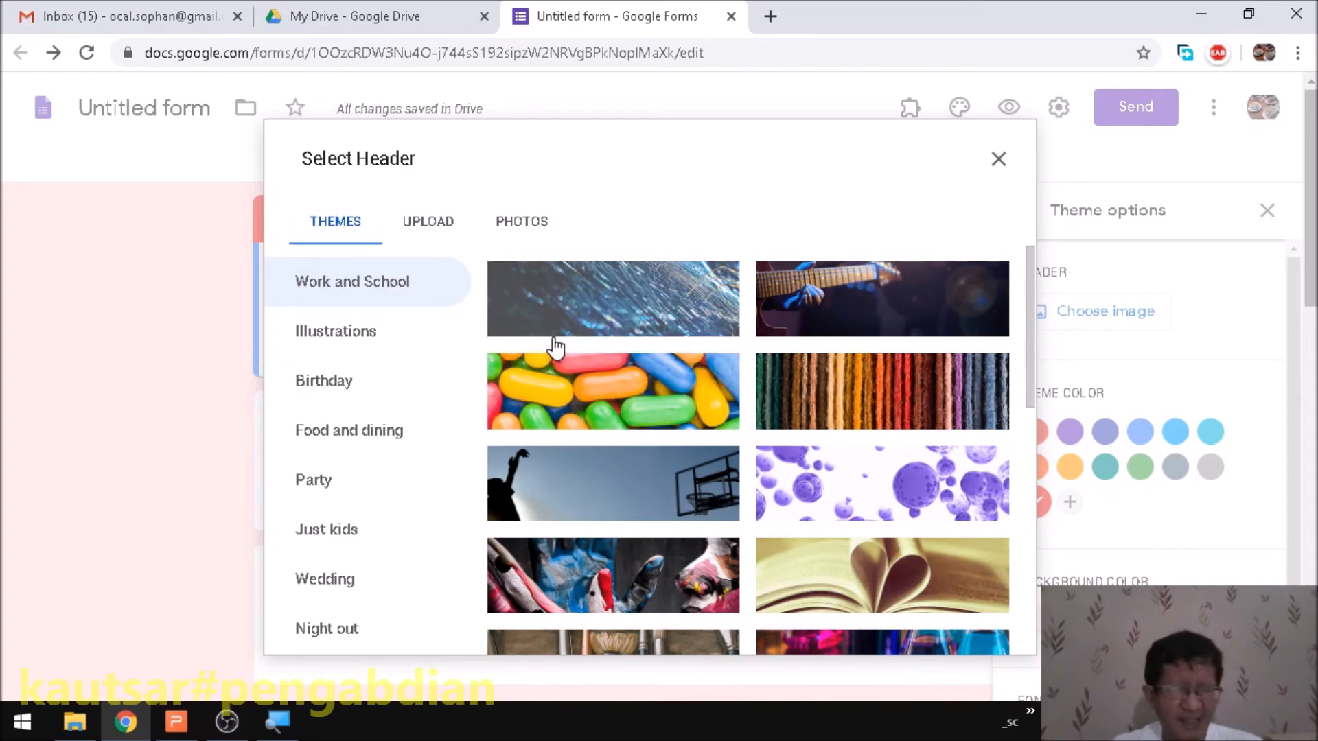
scroll(868, 377, "down", 7)
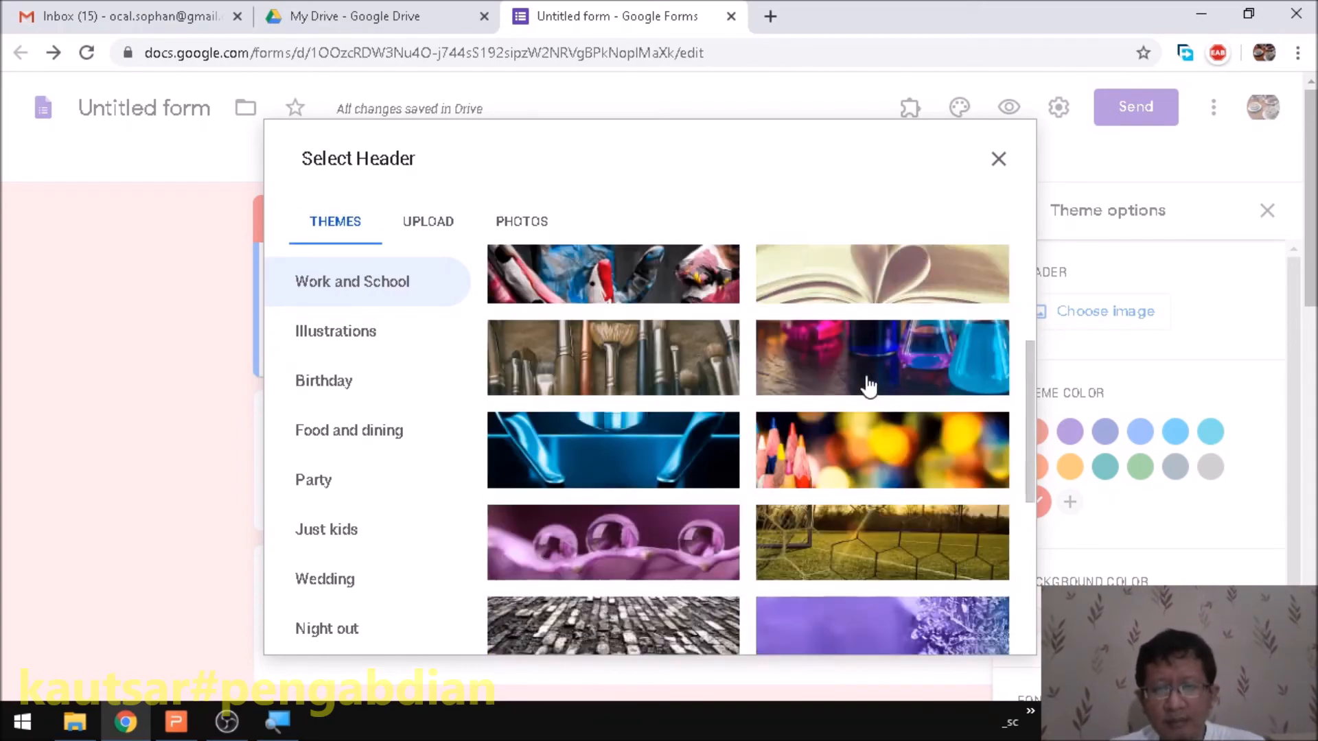
scroll(869, 385, "down", 7)
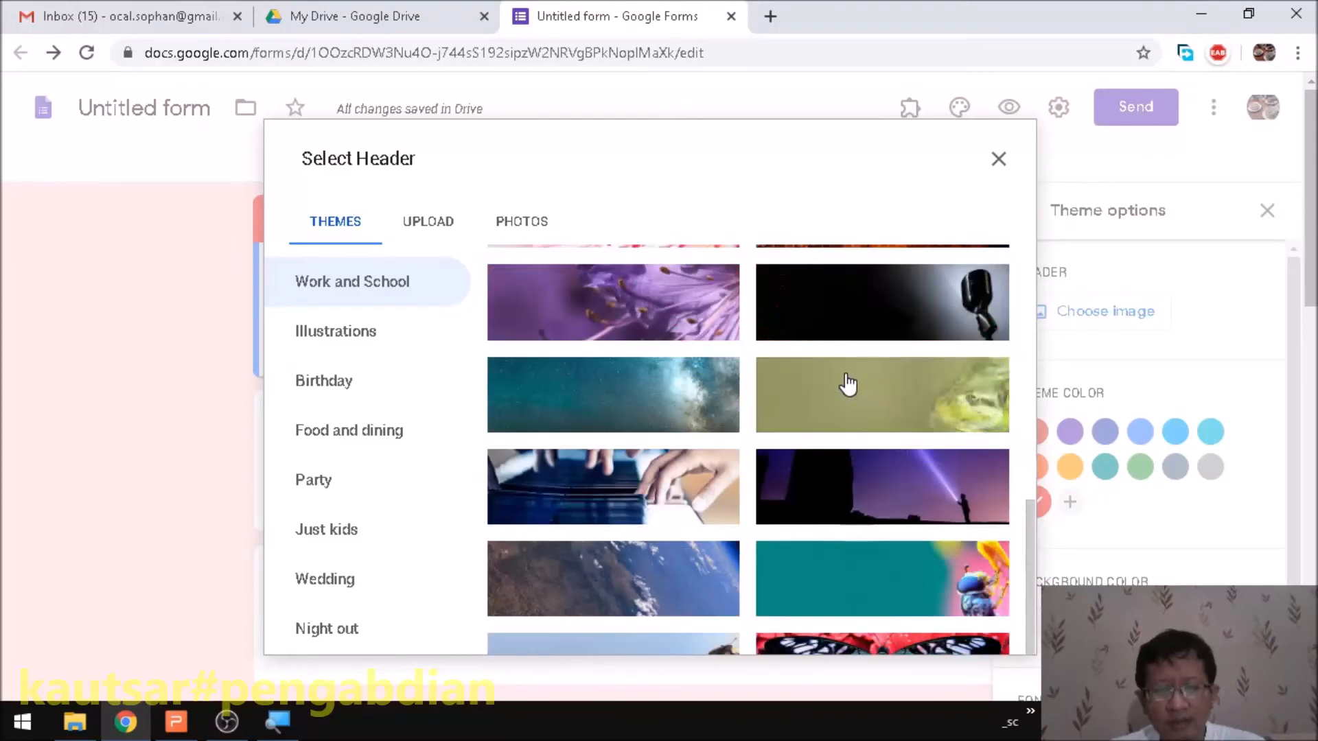
scroll(844, 383, "down", 2)
scroll(580, 373, "down", 2)
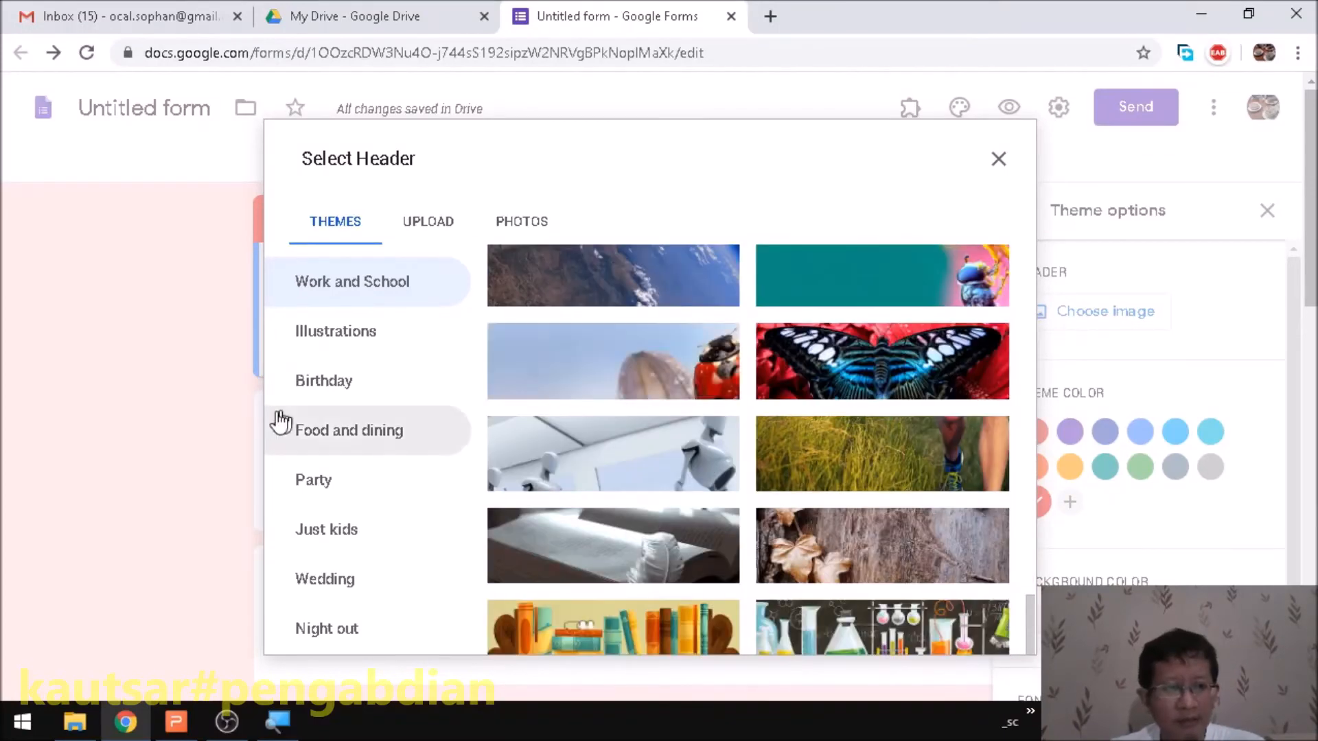
scroll(330, 426, "down", 2)
- Choose the cocktail photo from the Night out themes as the header
left_click(362, 422)
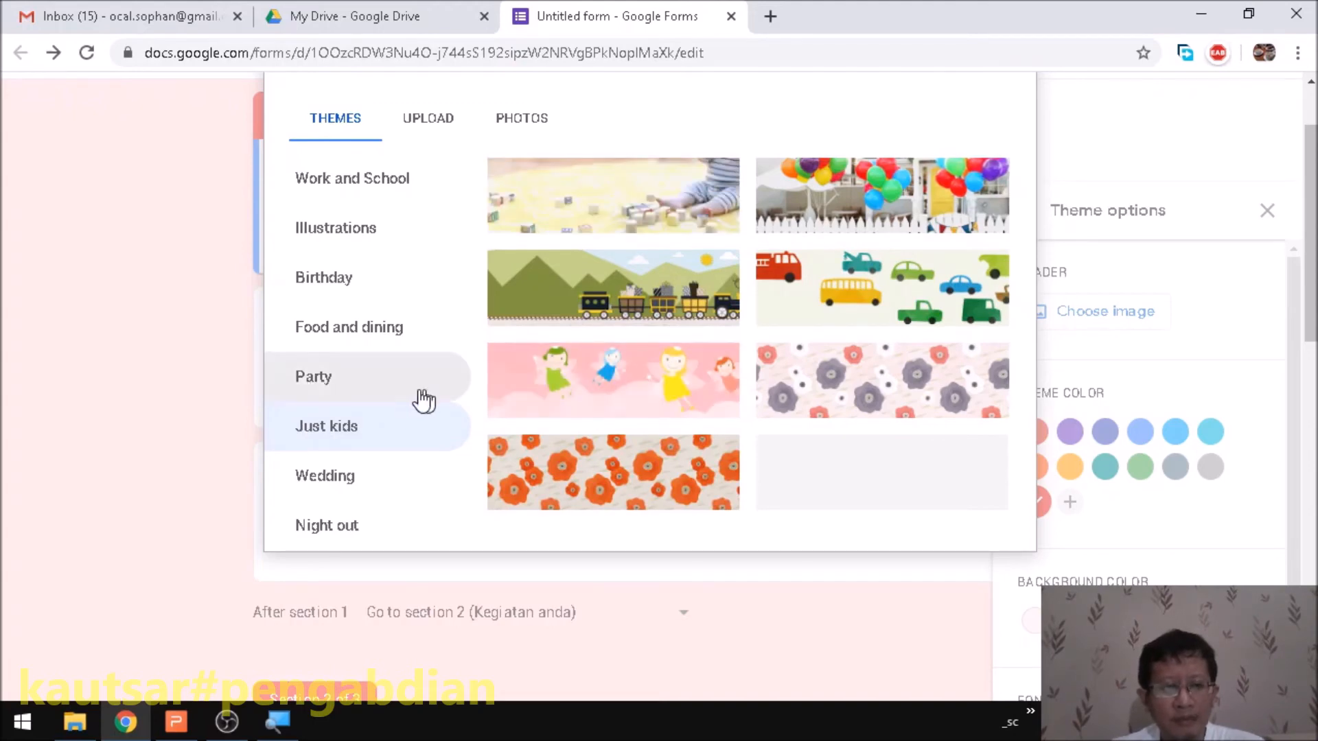
left_click(360, 529)
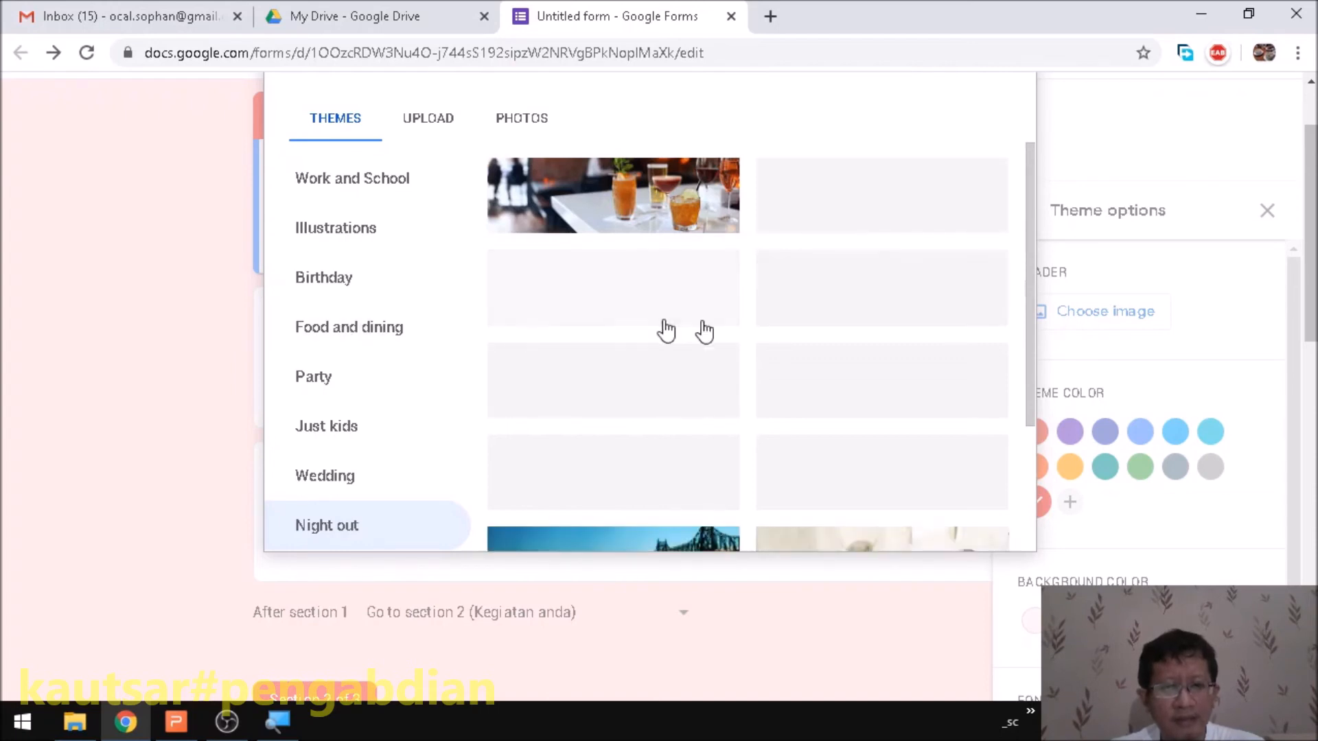
scroll(1016, 369, "down", 5)
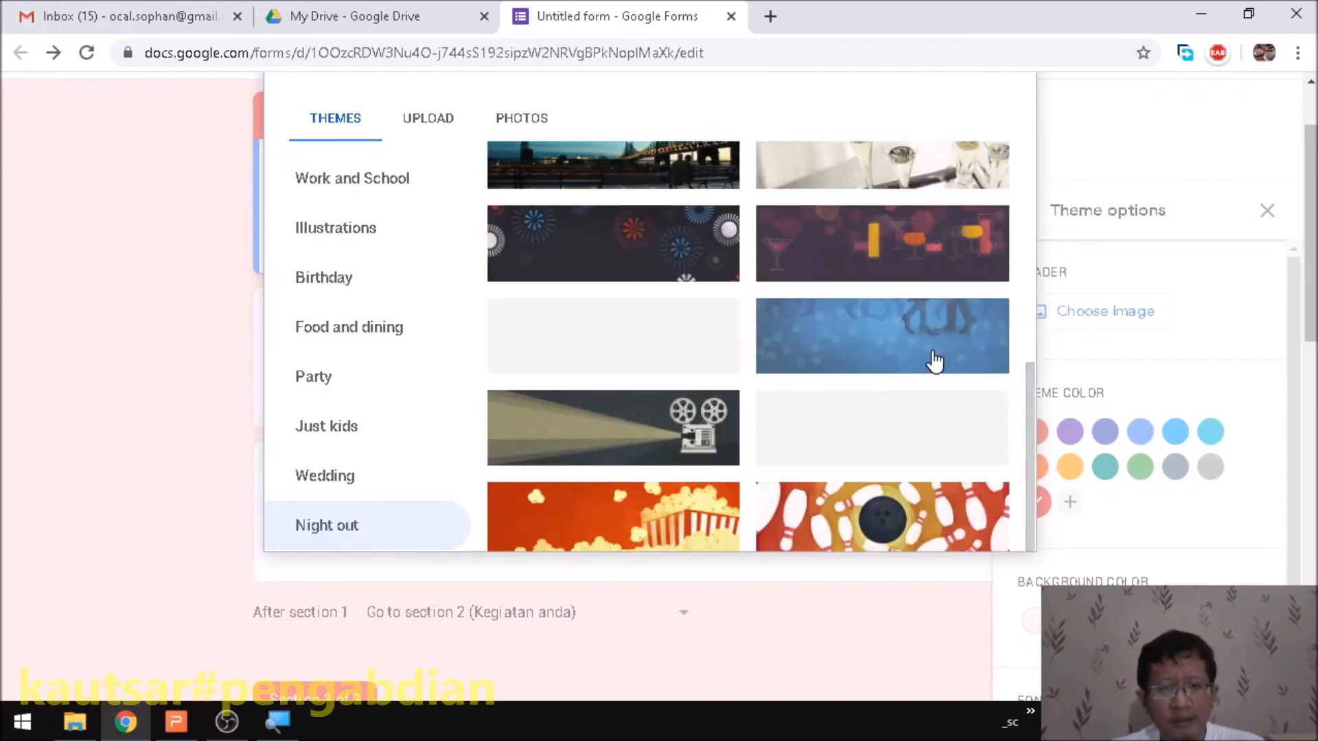
scroll(937, 362, "down", 1)
scroll(679, 346, "down", 3)
scroll(685, 343, "up", 10)
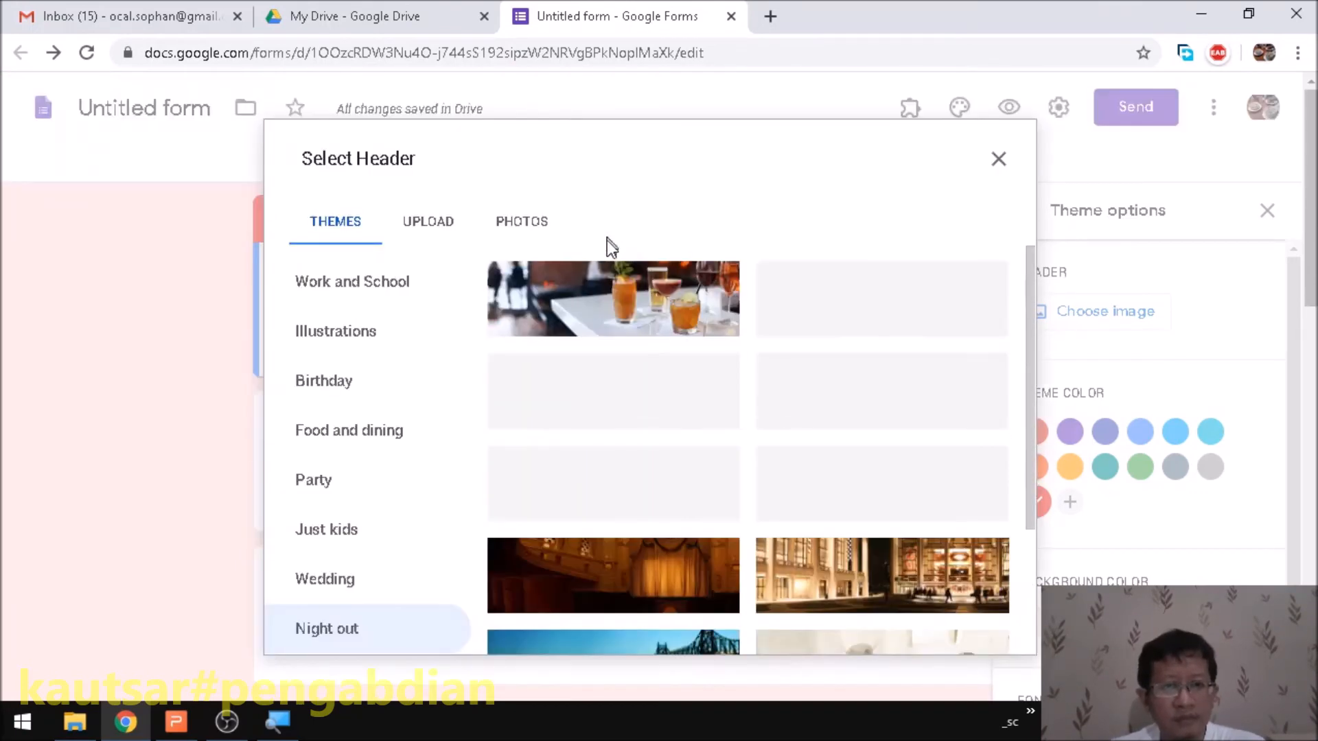
left_click(589, 313)
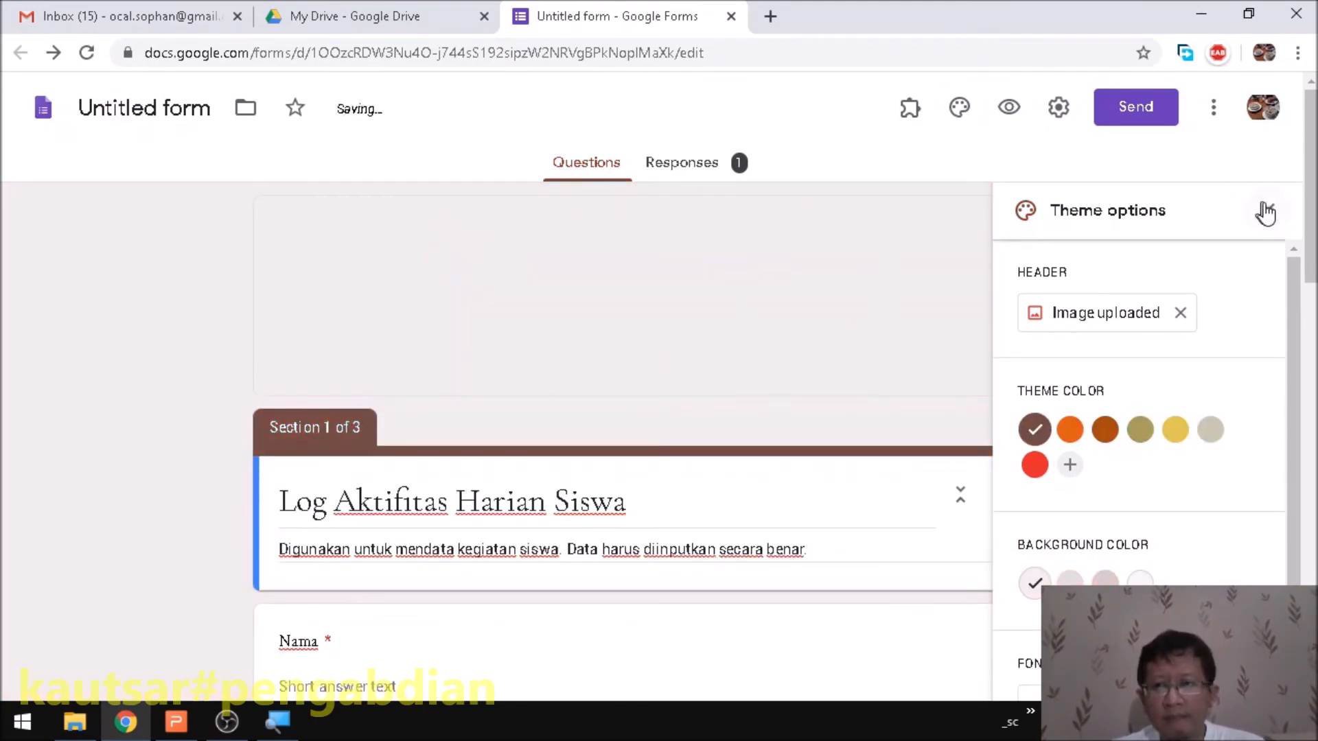
- Close theme options, preview the form with its cocktail header, then open Settings
left_click(1262, 210)
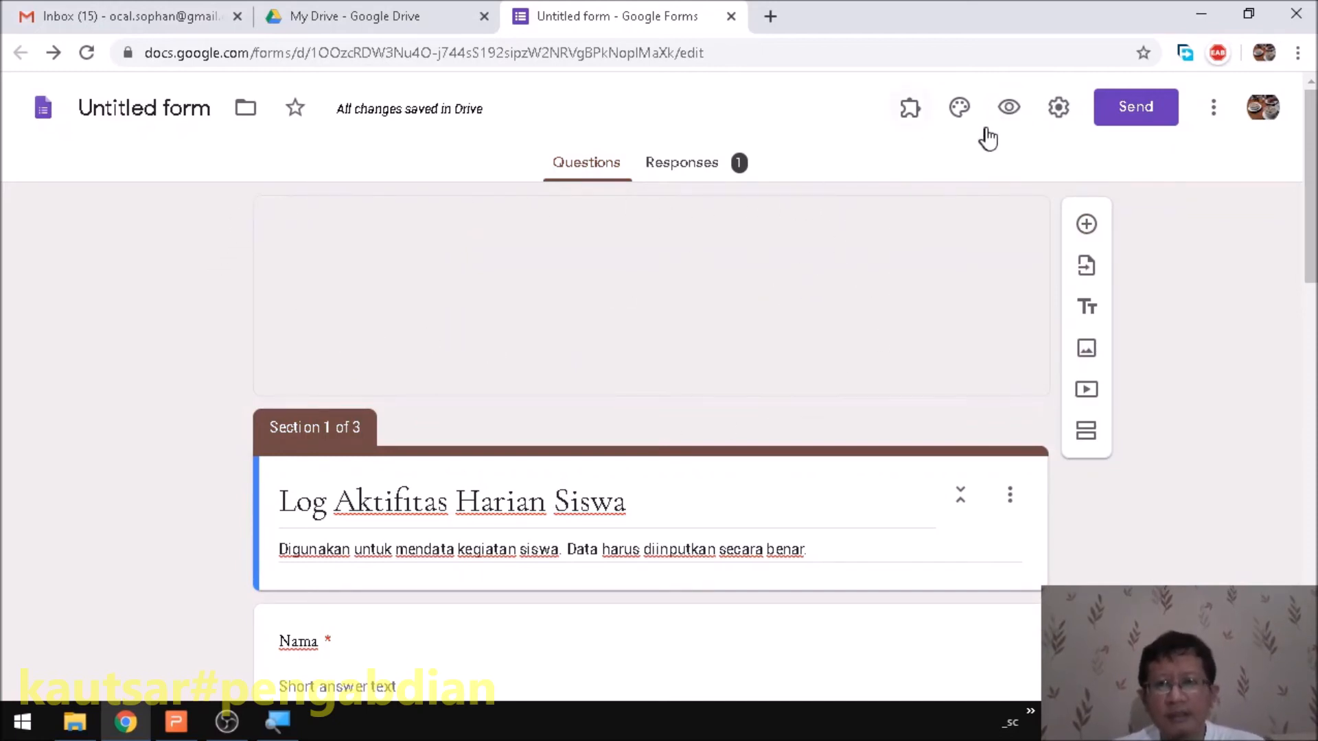
left_click(1009, 109)
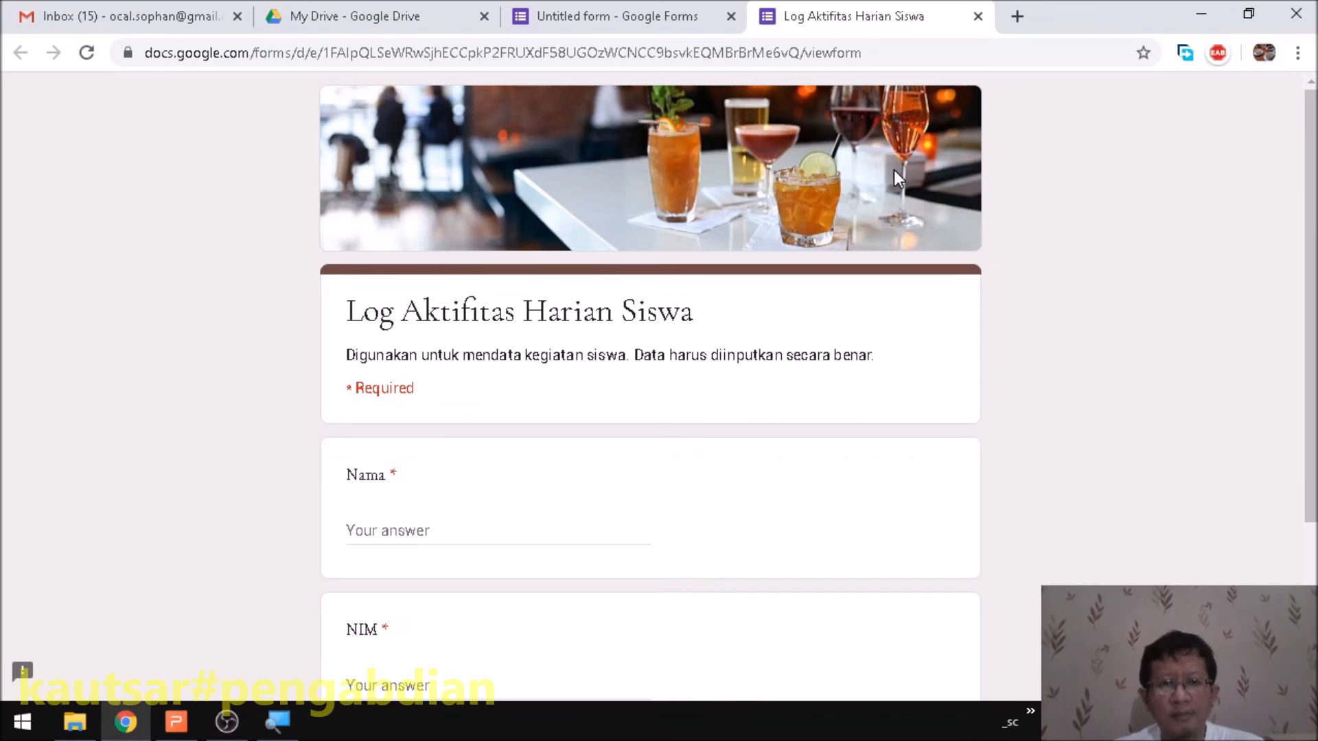
left_click(978, 16)
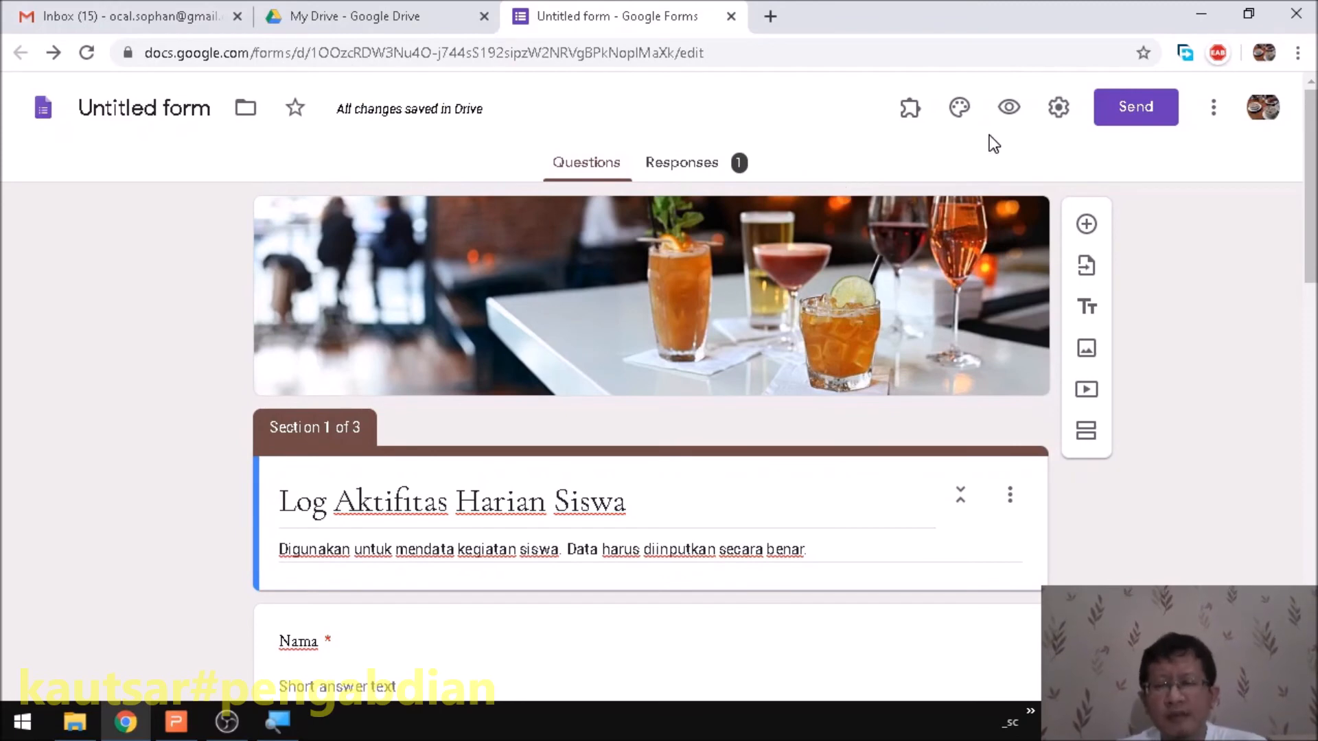
left_click(1058, 113)
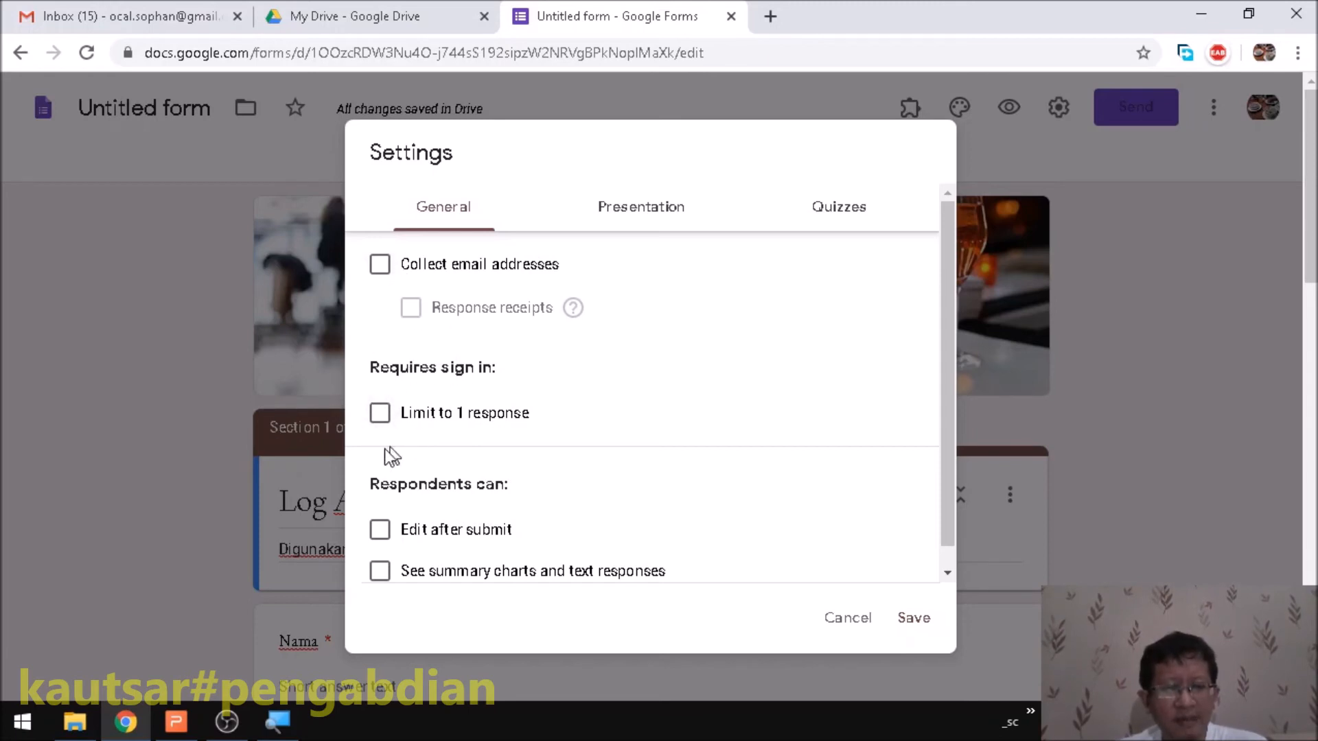
- Tick and untick Limit to 1 response and Collect email addresses, leaving both off
left_click(379, 414)
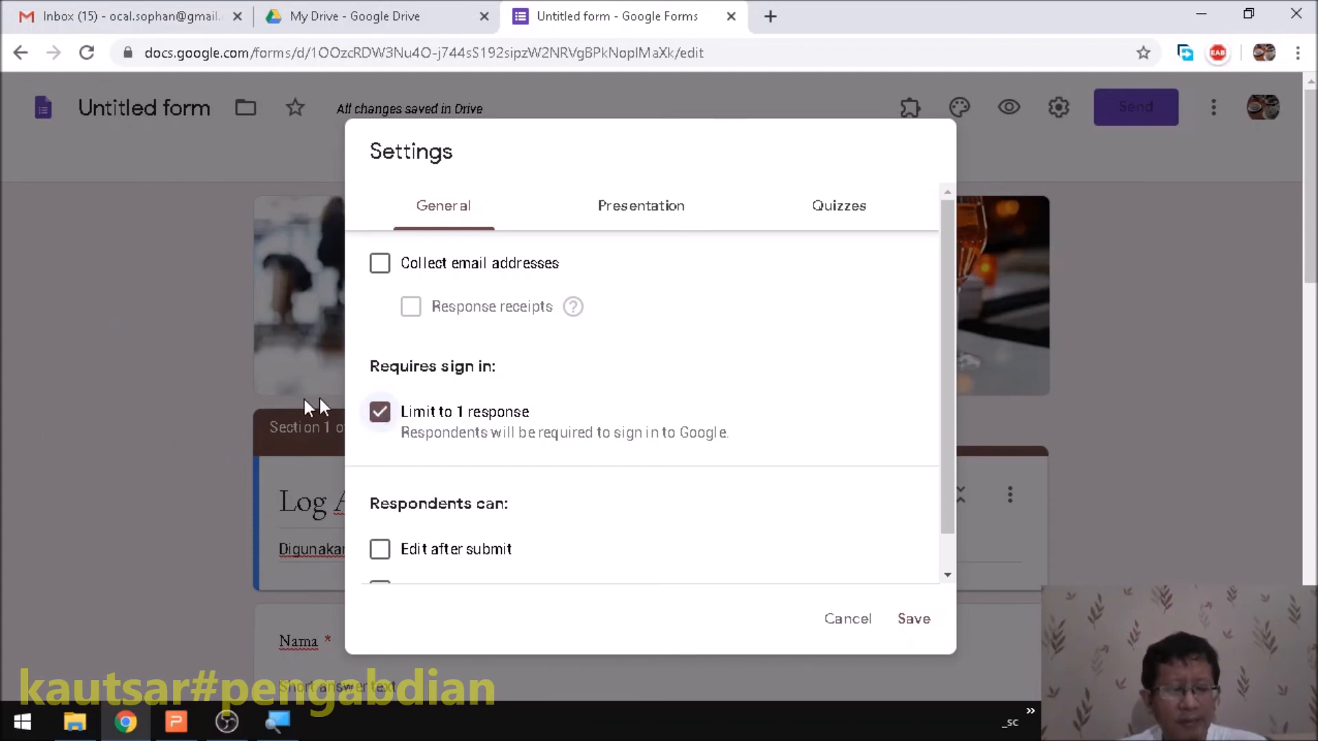
left_click(379, 413)
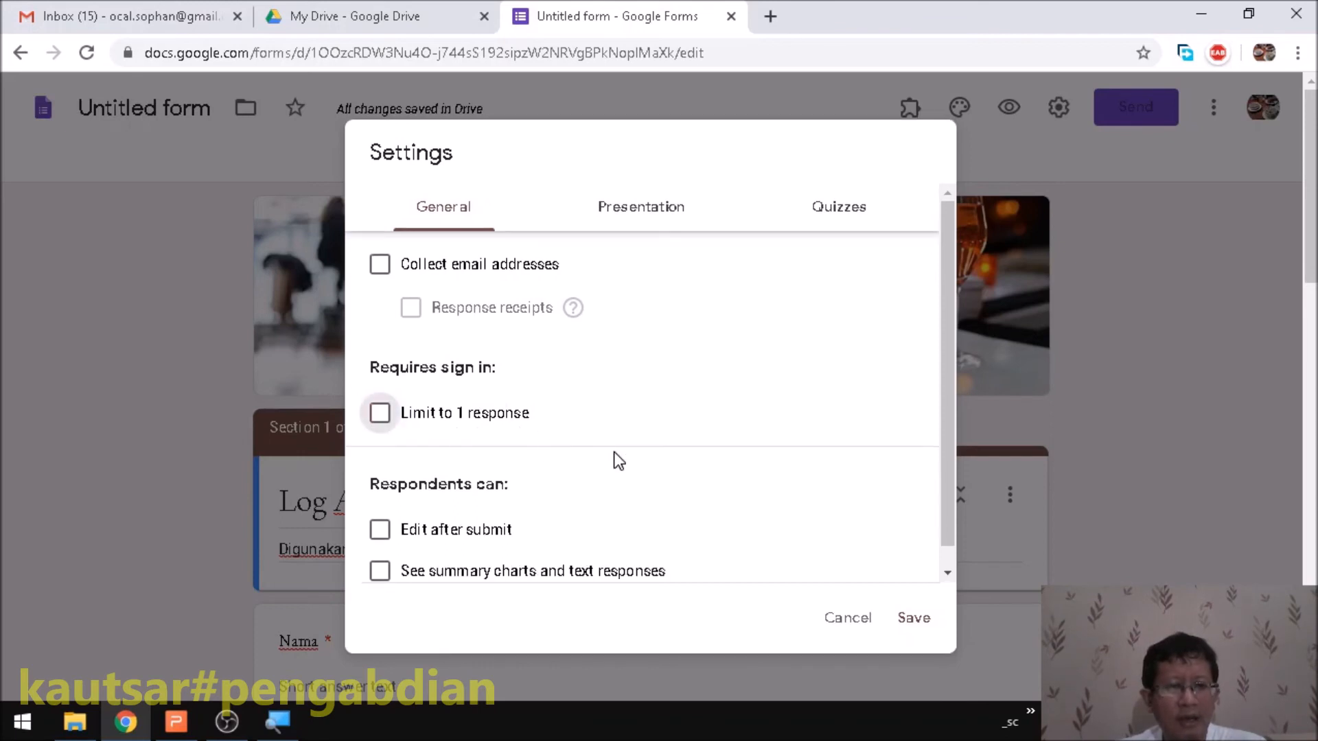
left_click(380, 265)
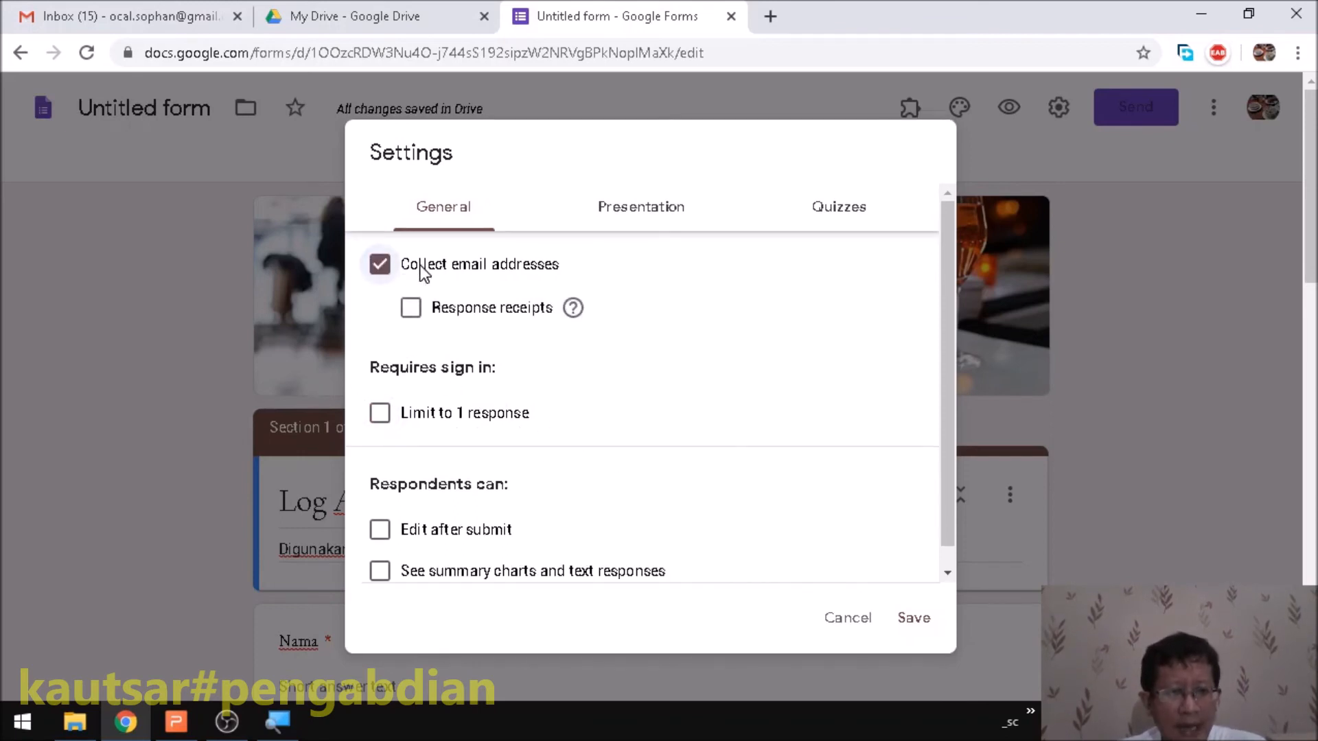
left_click(385, 269)
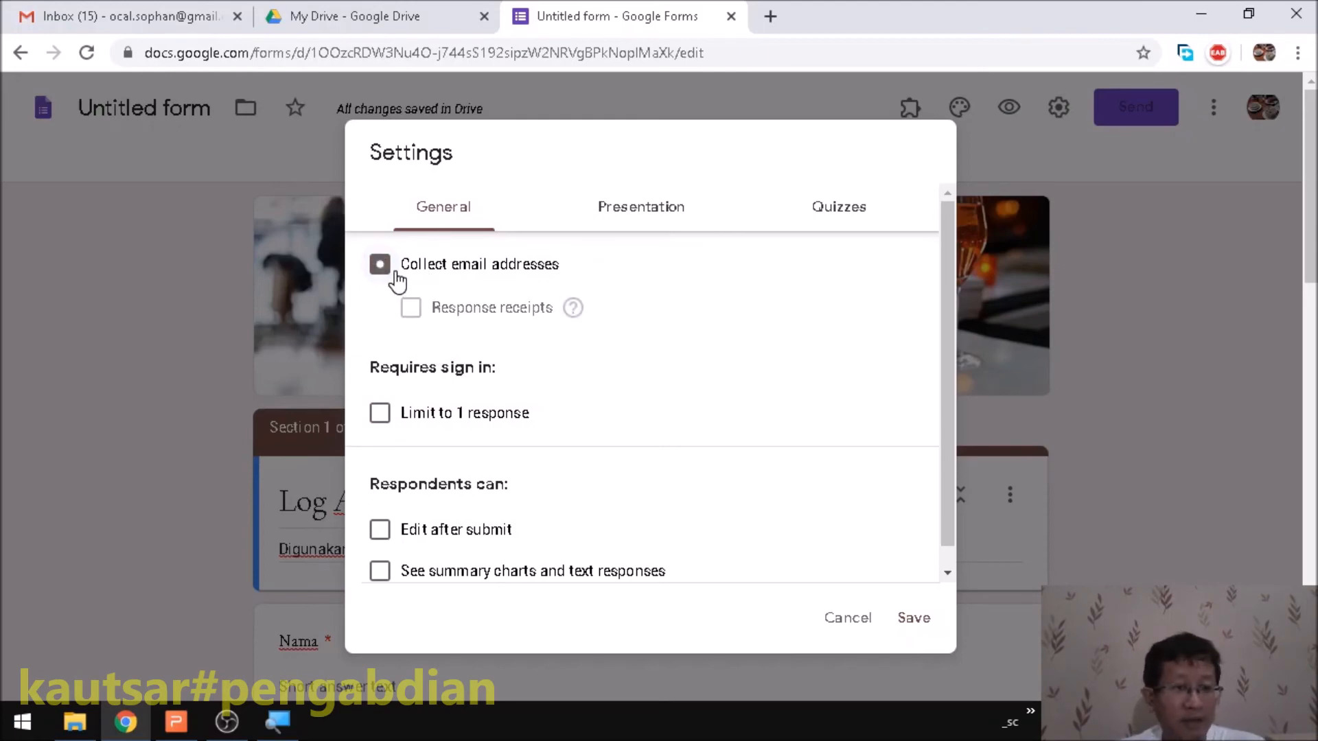
- Look over the general settings, then switch to the Presentation settings
scroll(543, 417, "down", 1)
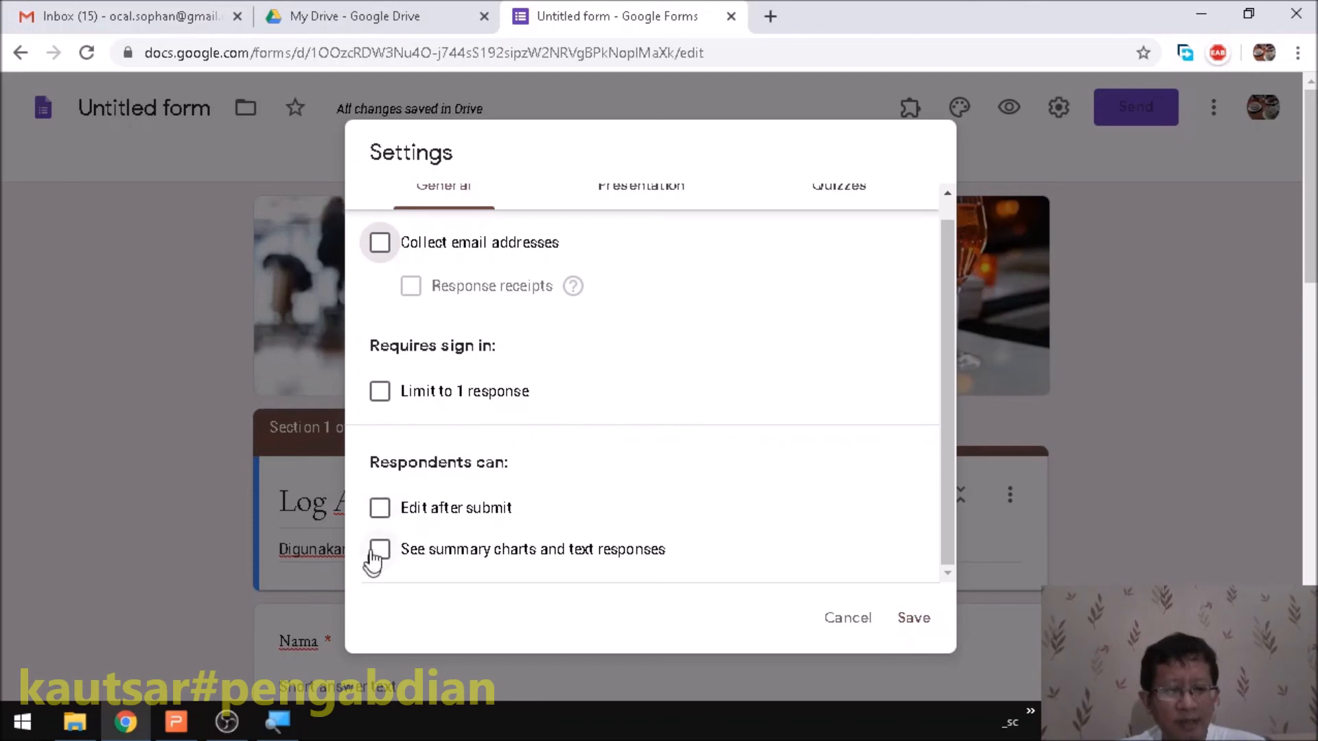
scroll(757, 491, "down", 3)
scroll(400, 580, "up", 1)
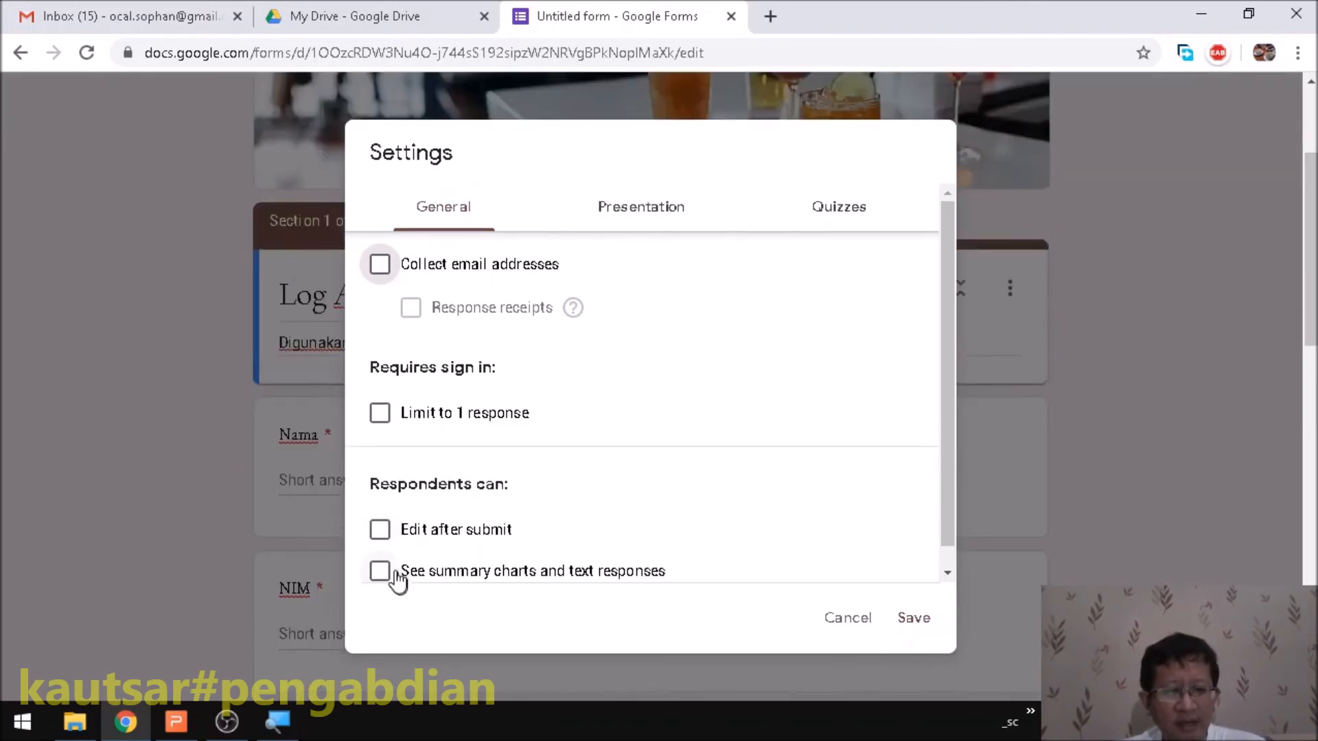
left_click(625, 206)
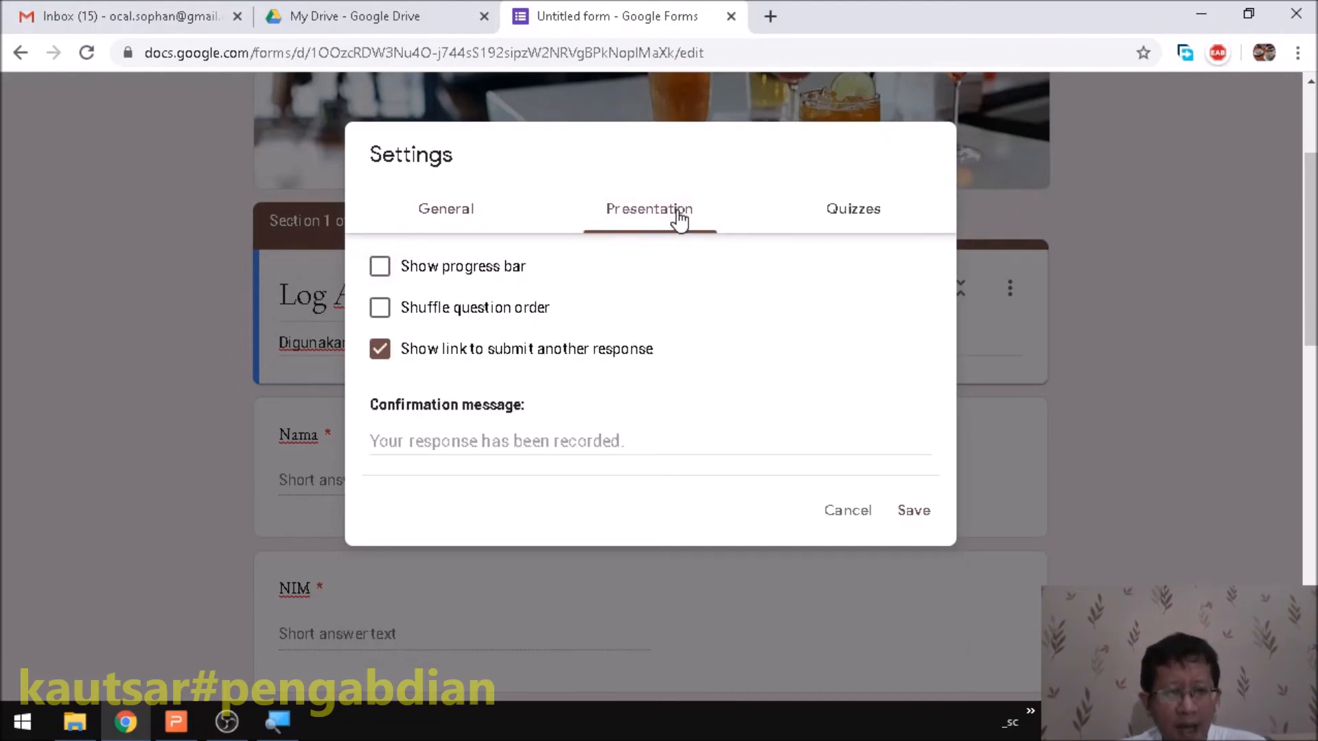
- Show a progress bar and set the confirmation message to 'terima kasih telah mengisi'
left_click(380, 275)
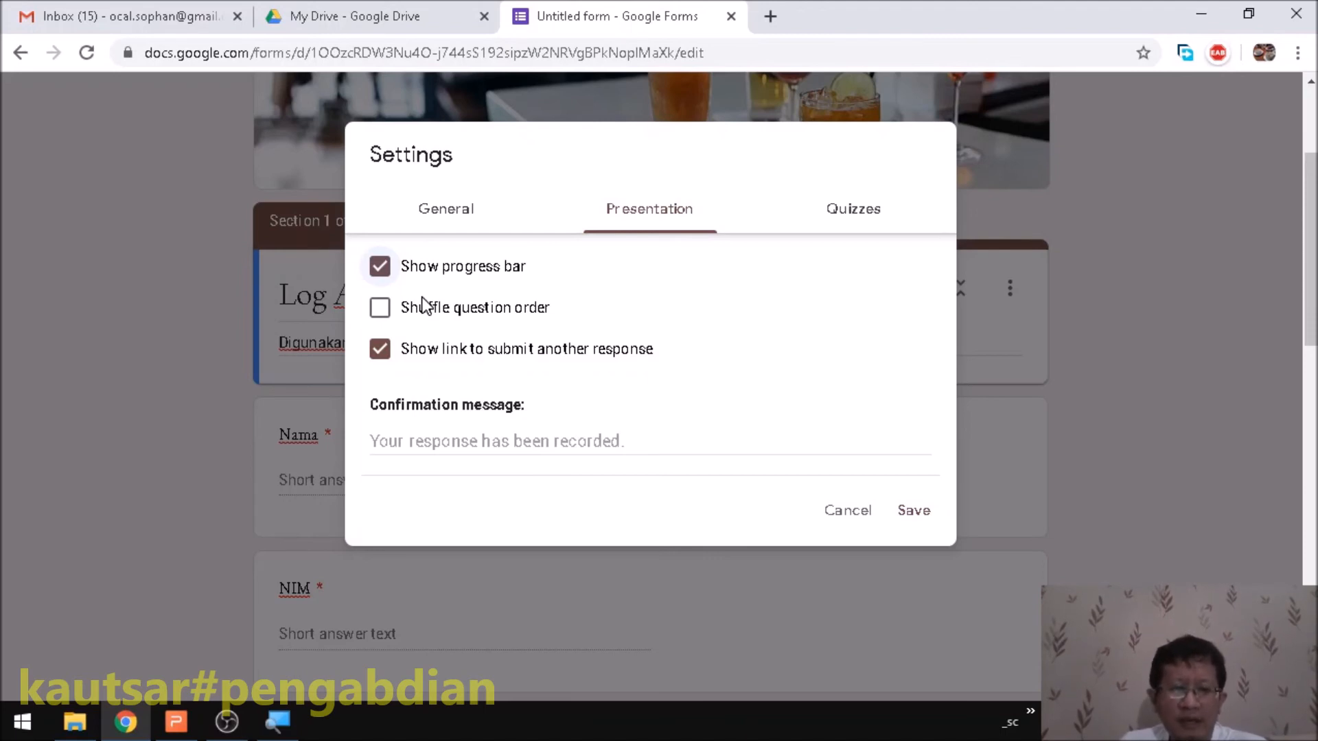
left_click(503, 440)
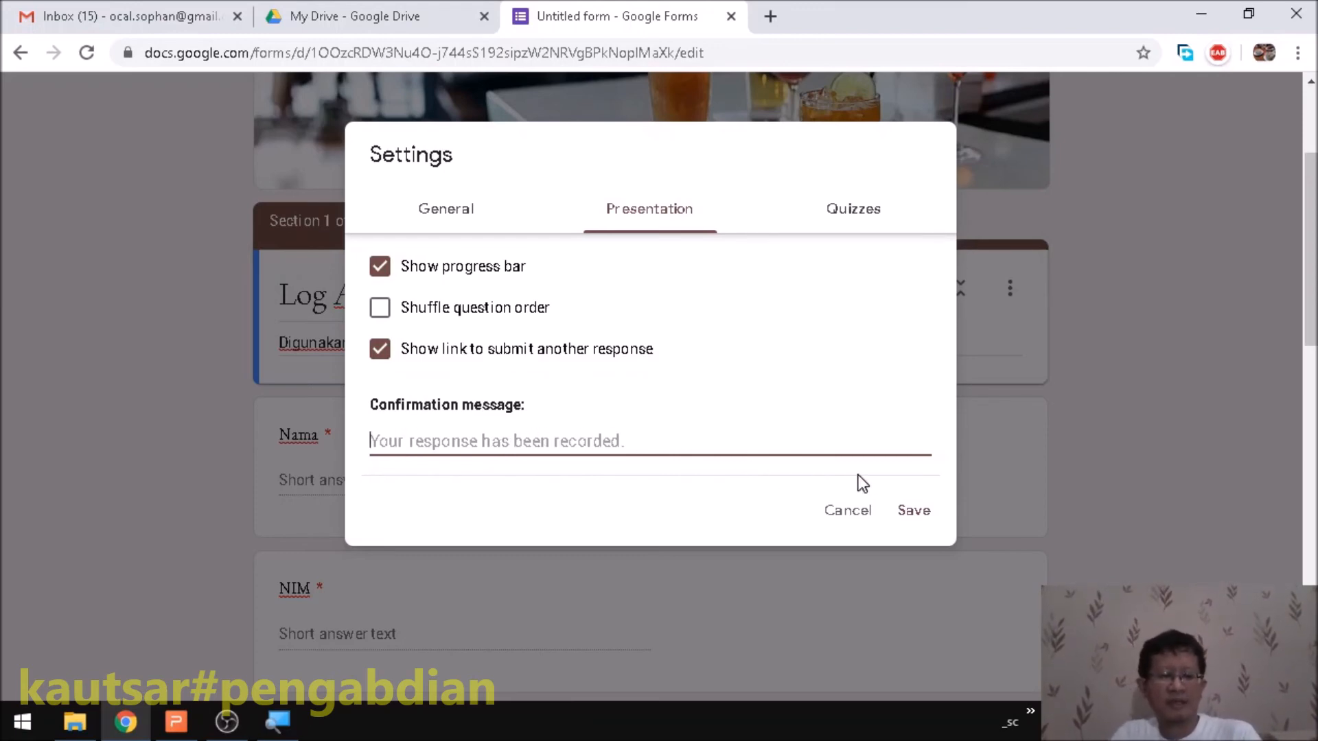
type("terima kasih telah mengiri")
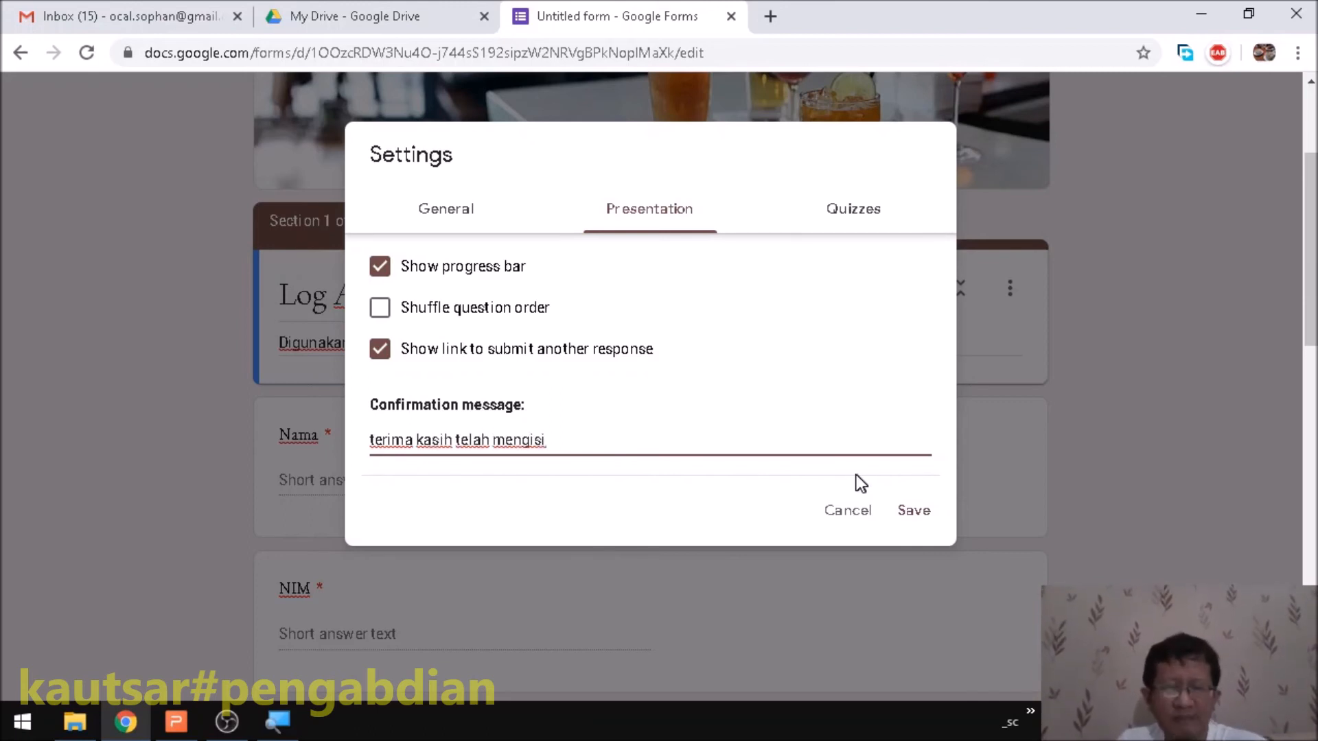
left_click(843, 218)
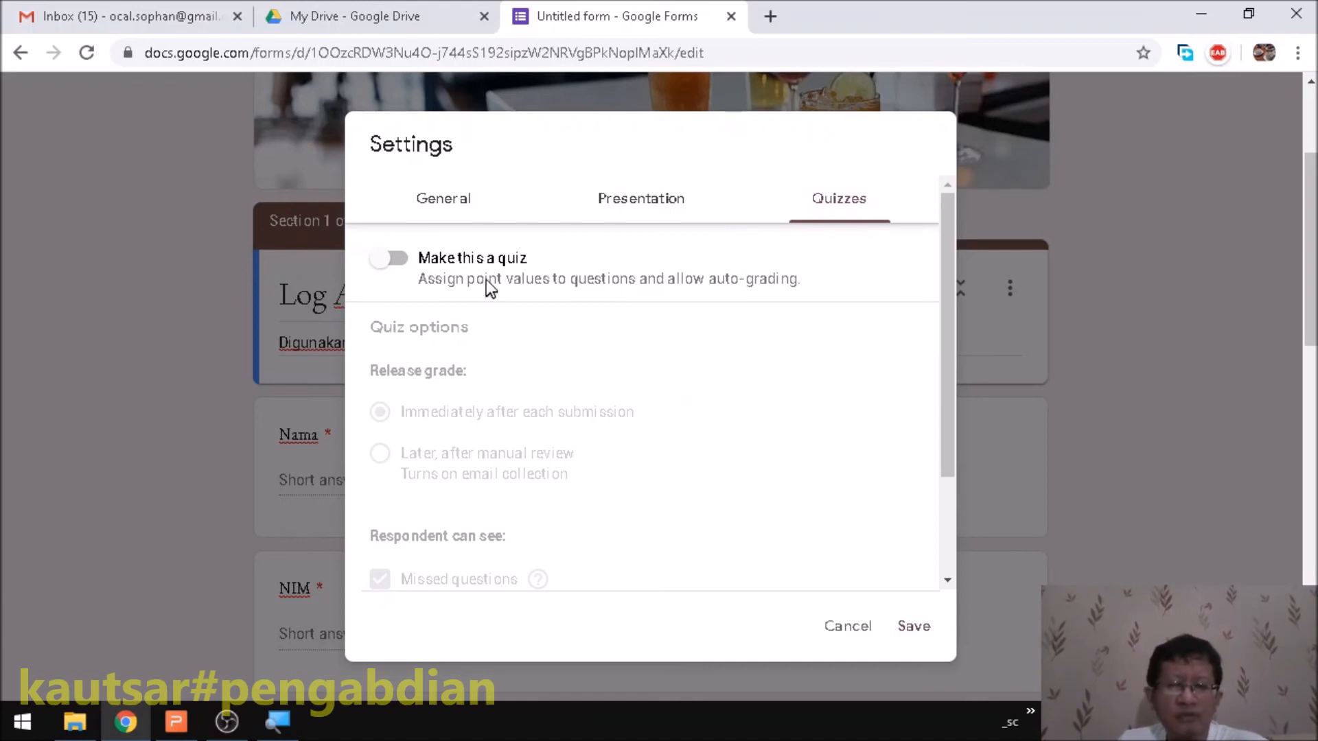
- Turn quiz mode on and back off, then save the settings
left_click(390, 259)
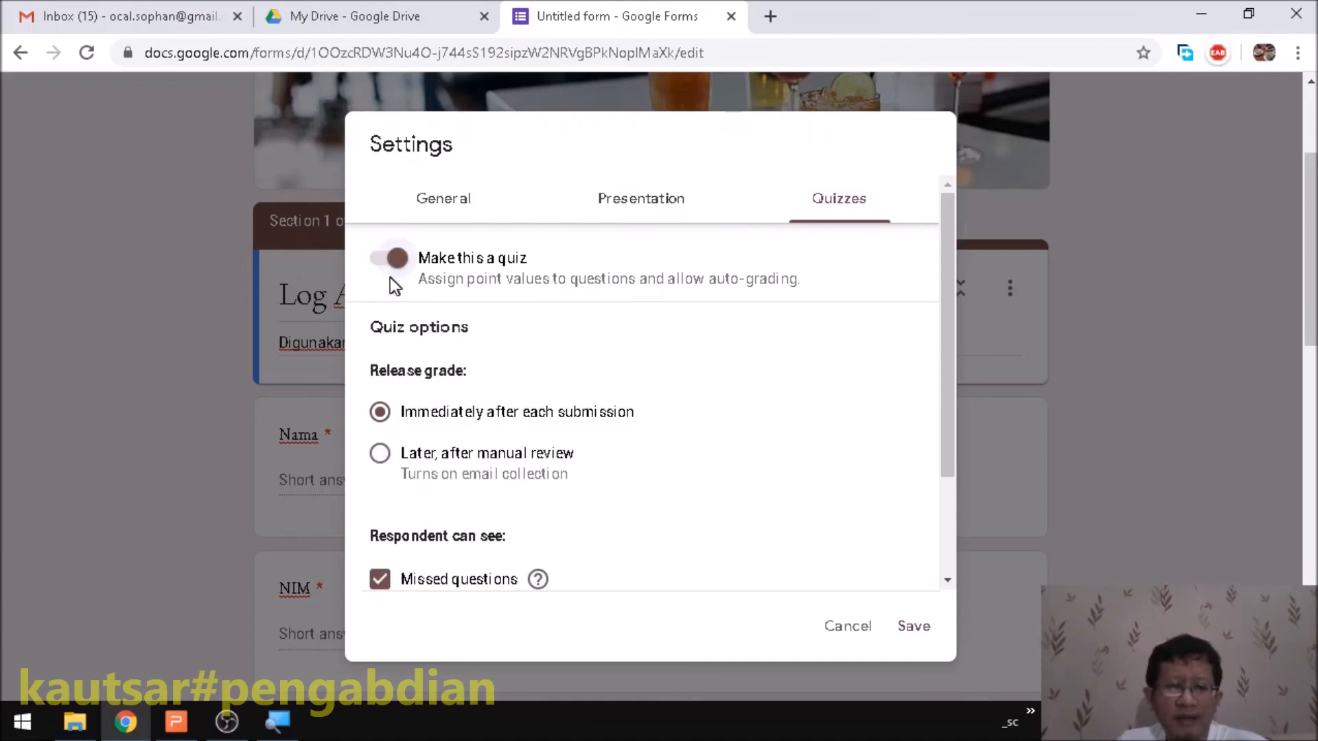
left_click(391, 261)
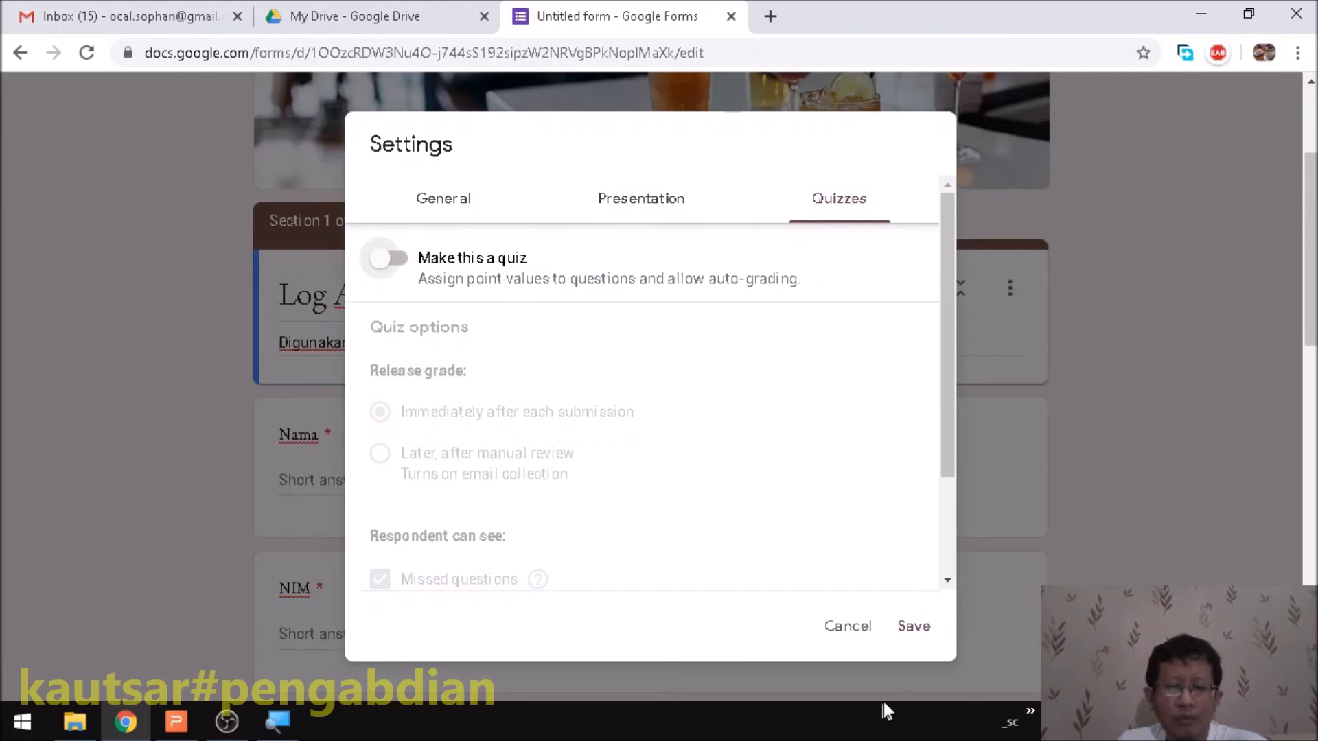
scroll(912, 542, "down", 2)
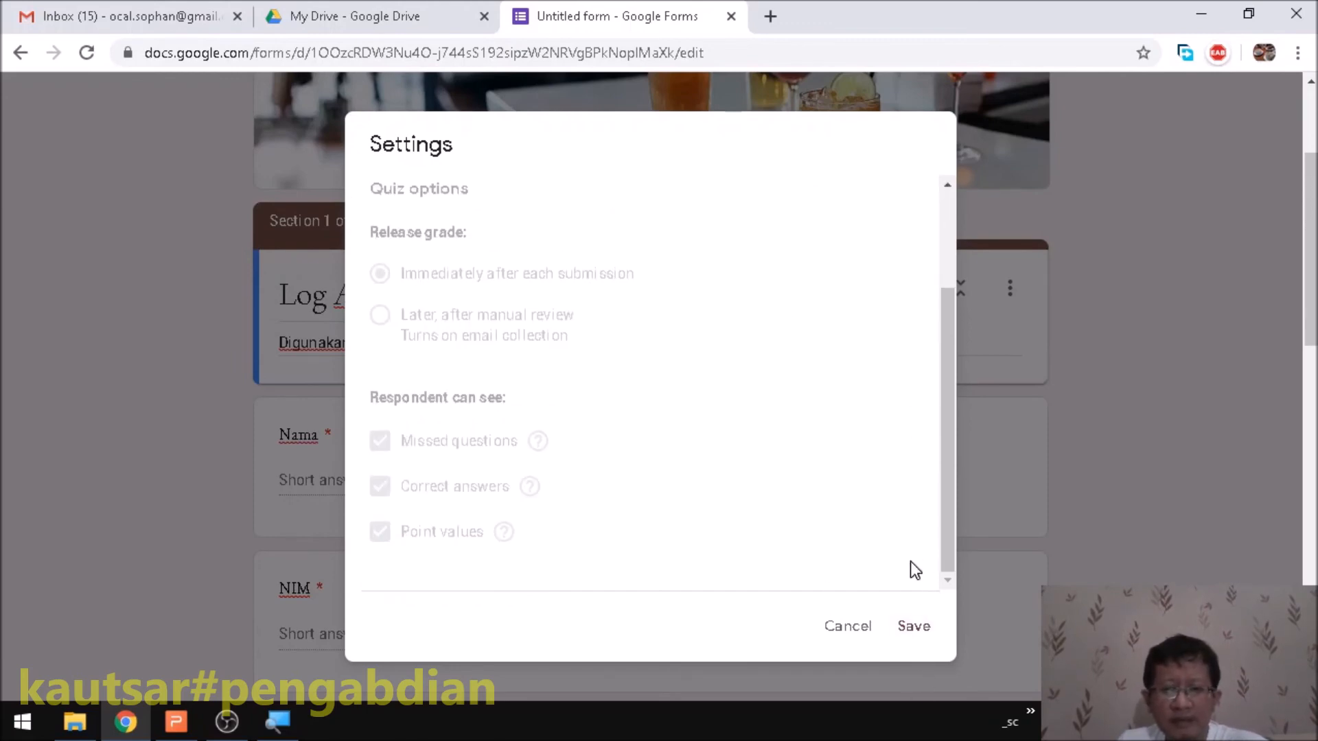
left_click(913, 631)
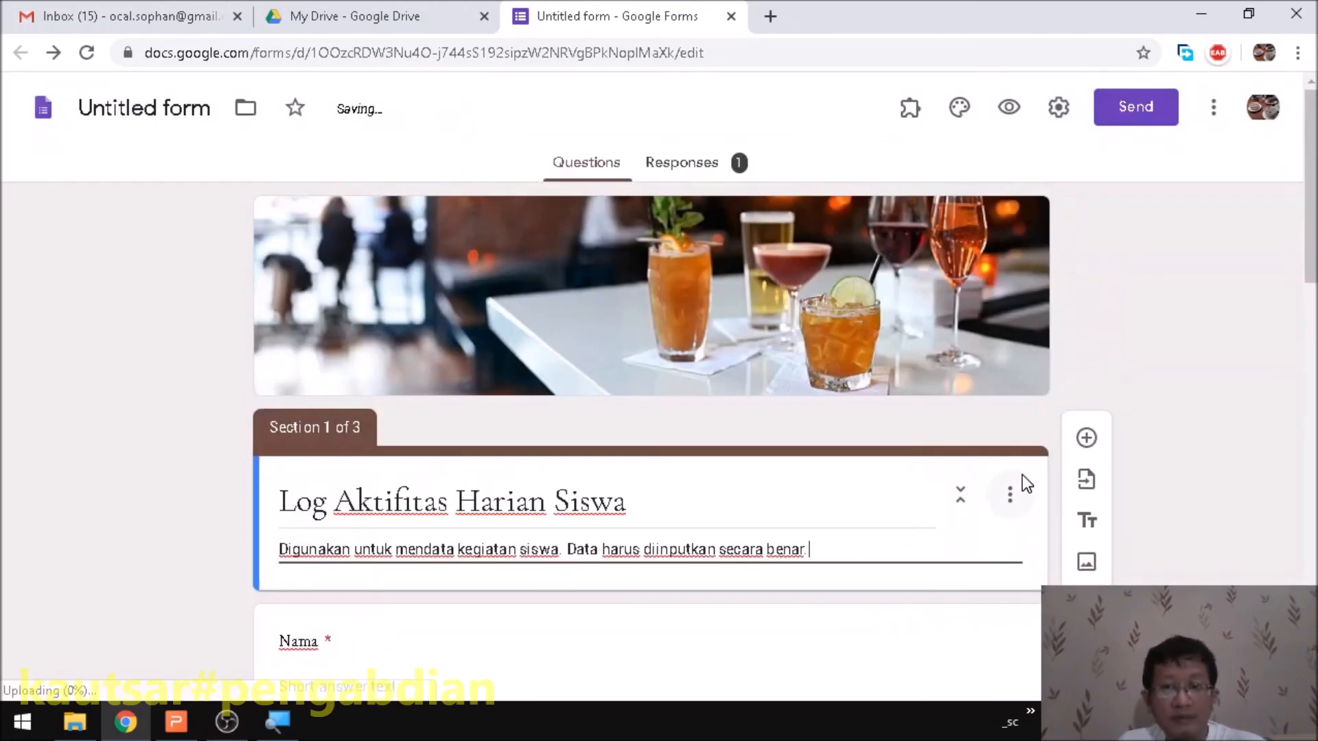
- Check the More menu and form, then bring up the Send form options
left_click(1214, 112)
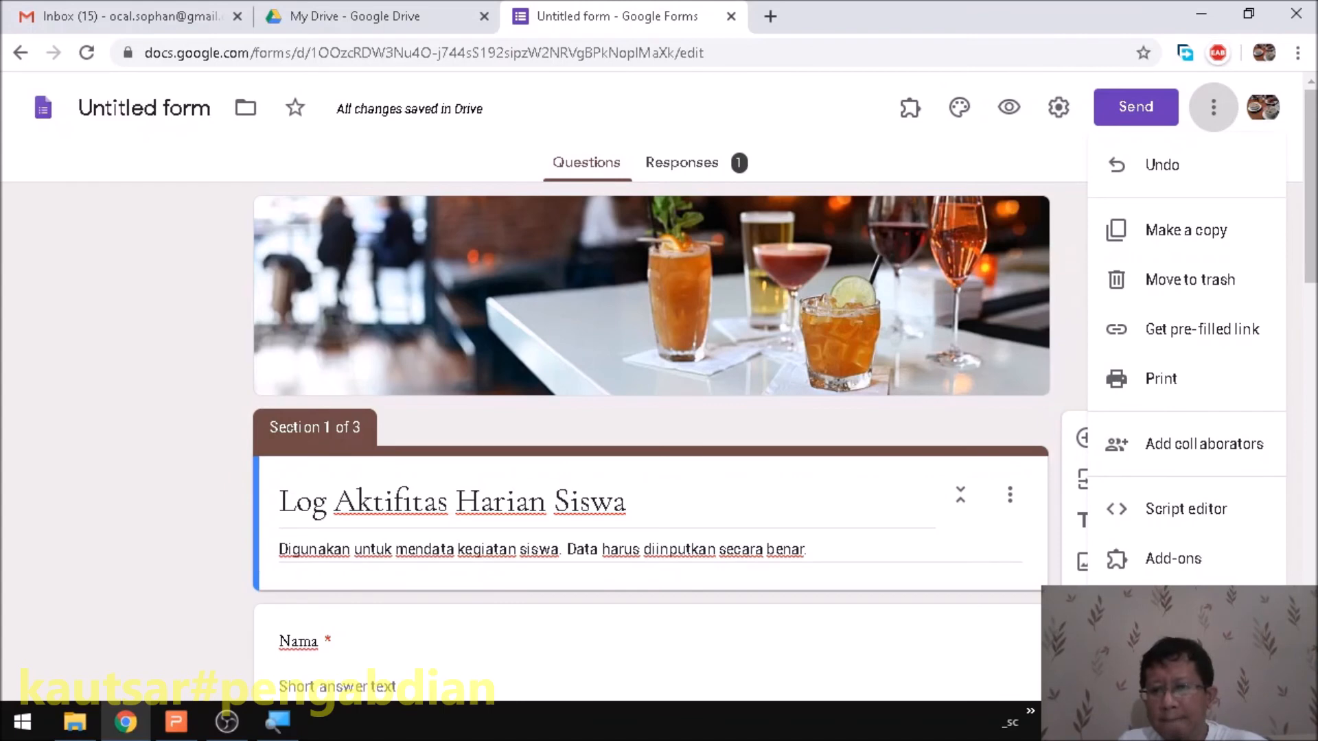
left_click(1063, 193)
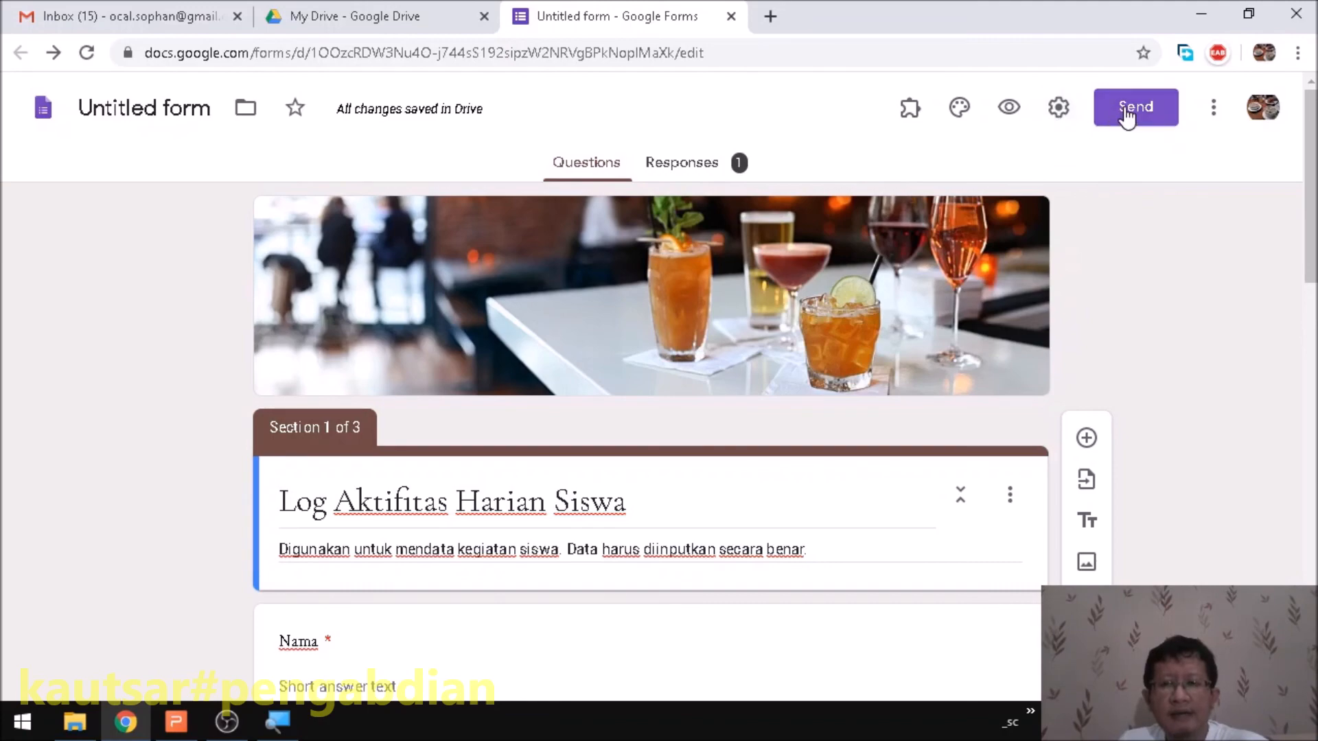
scroll(865, 344, "down", 15)
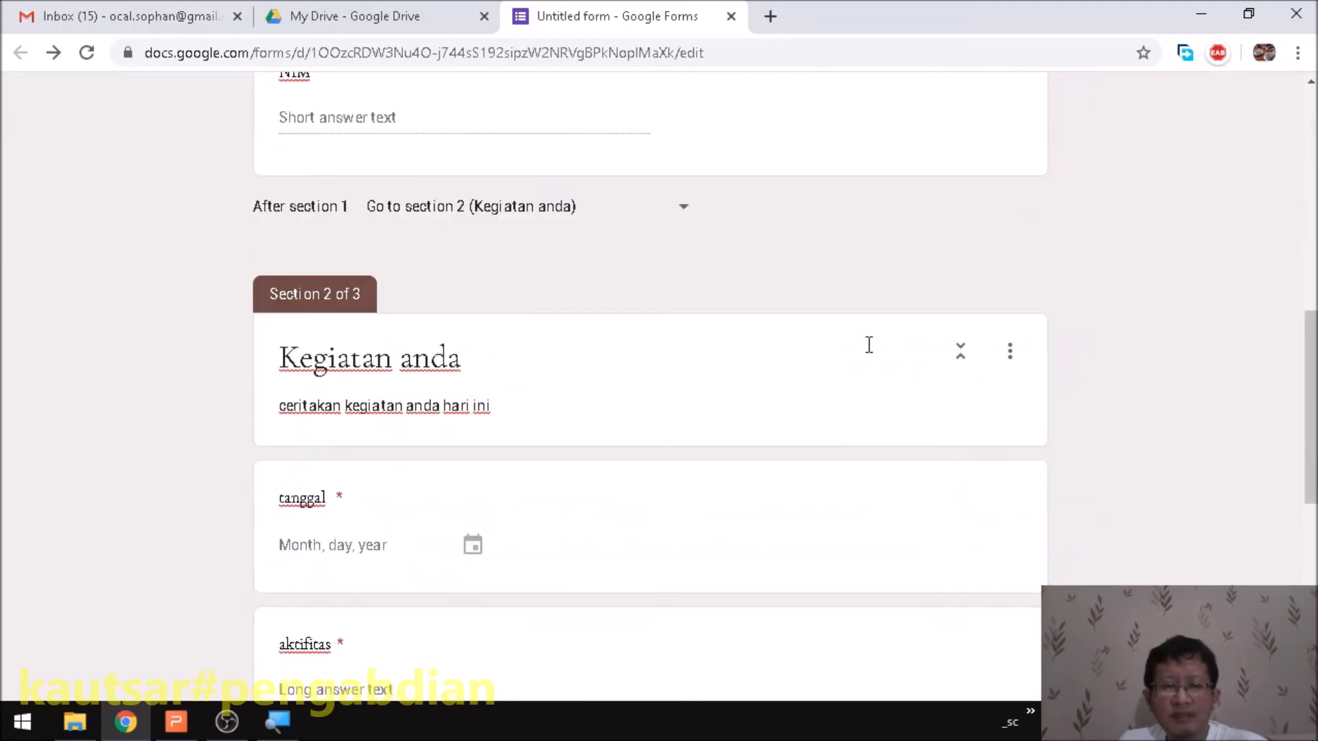
scroll(849, 338, "up", 6)
scroll(849, 329, "up", 10)
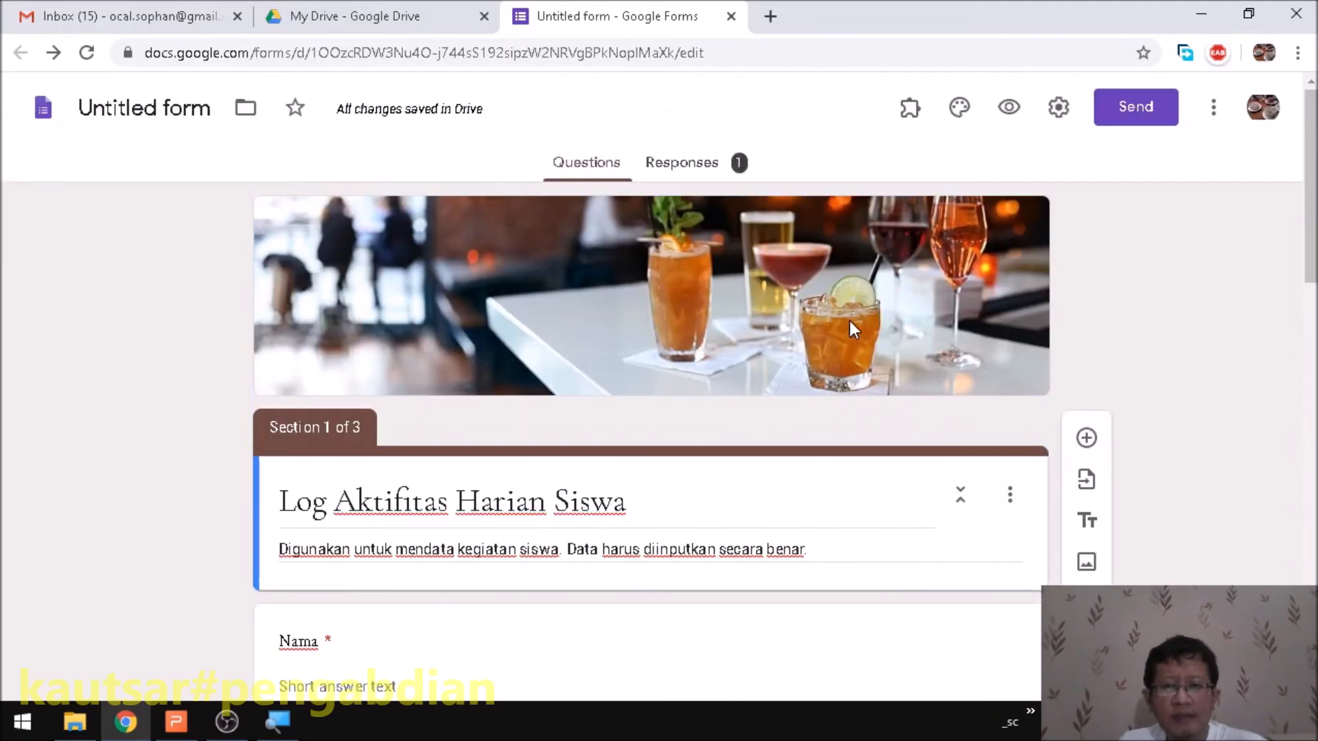
left_click(1136, 106)
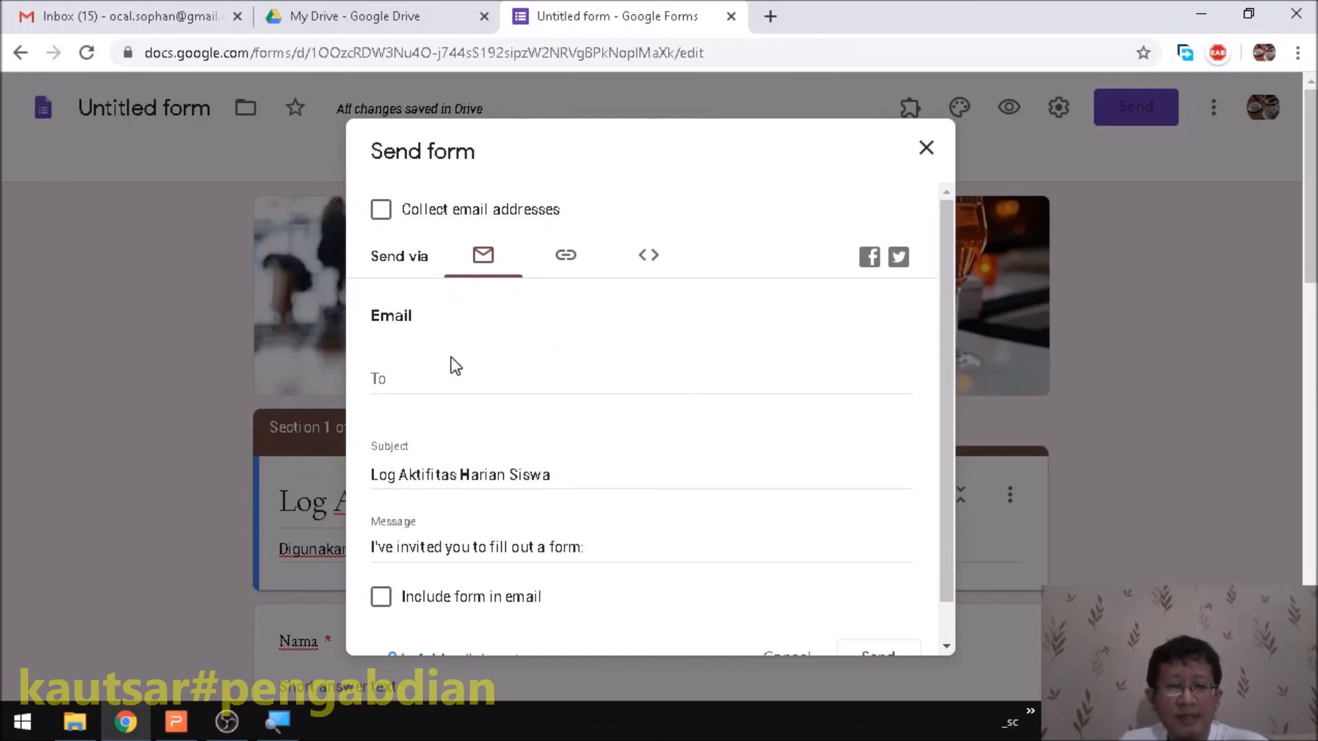
- Look at the email, link and embed sharing options, ending on the link view
left_click(392, 379)
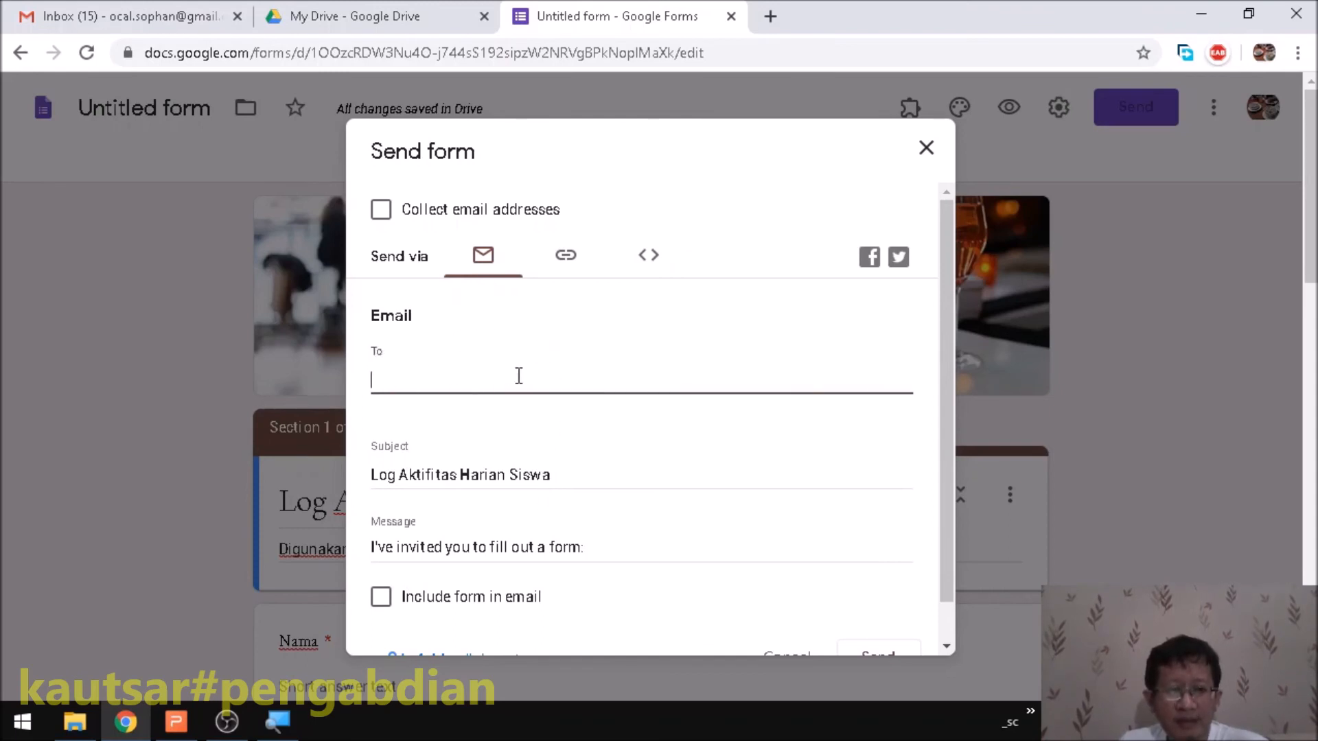
left_click(567, 254)
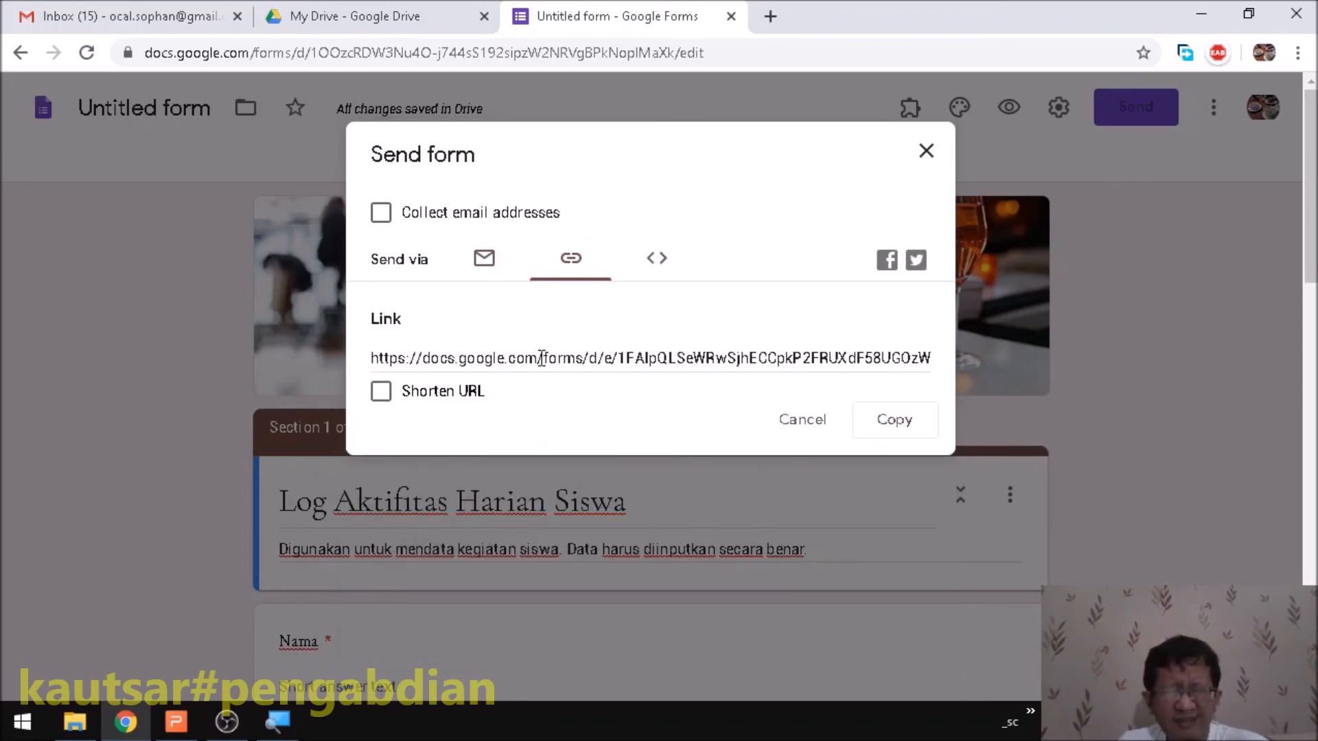
left_click(658, 264)
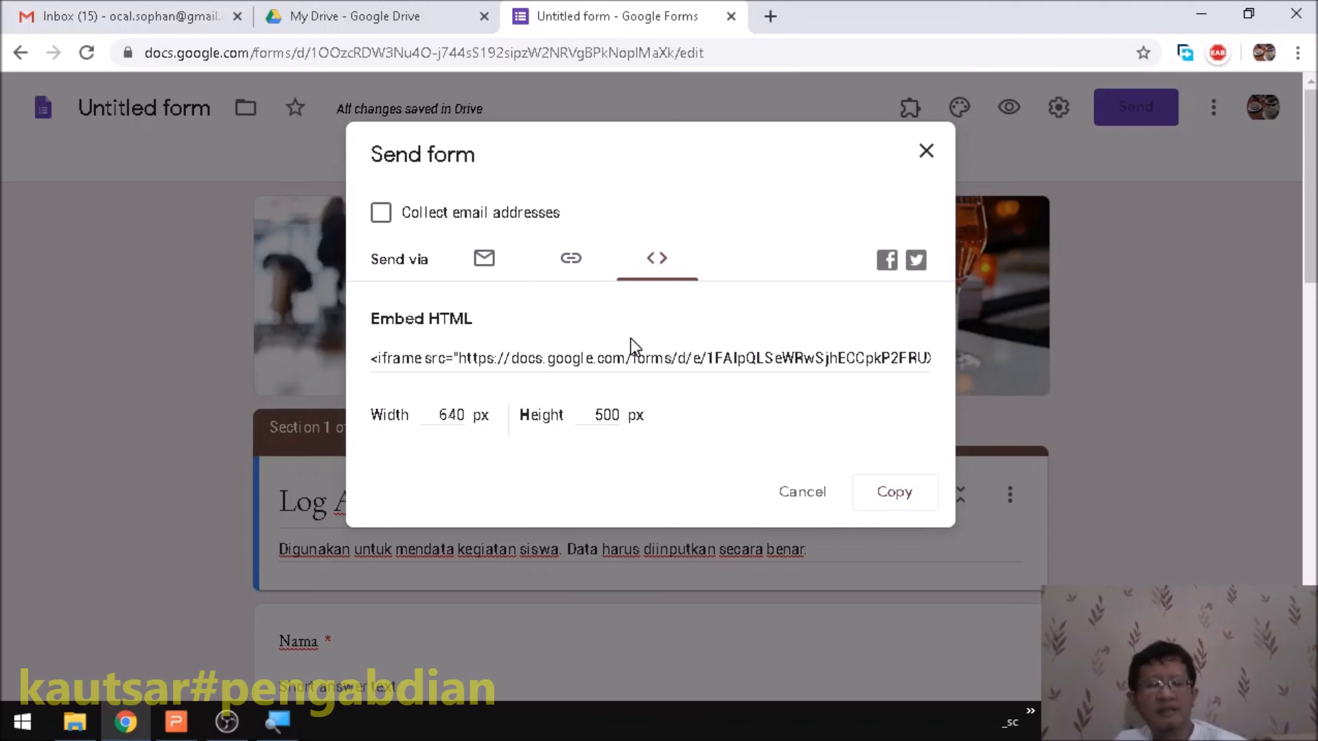
left_click(578, 265)
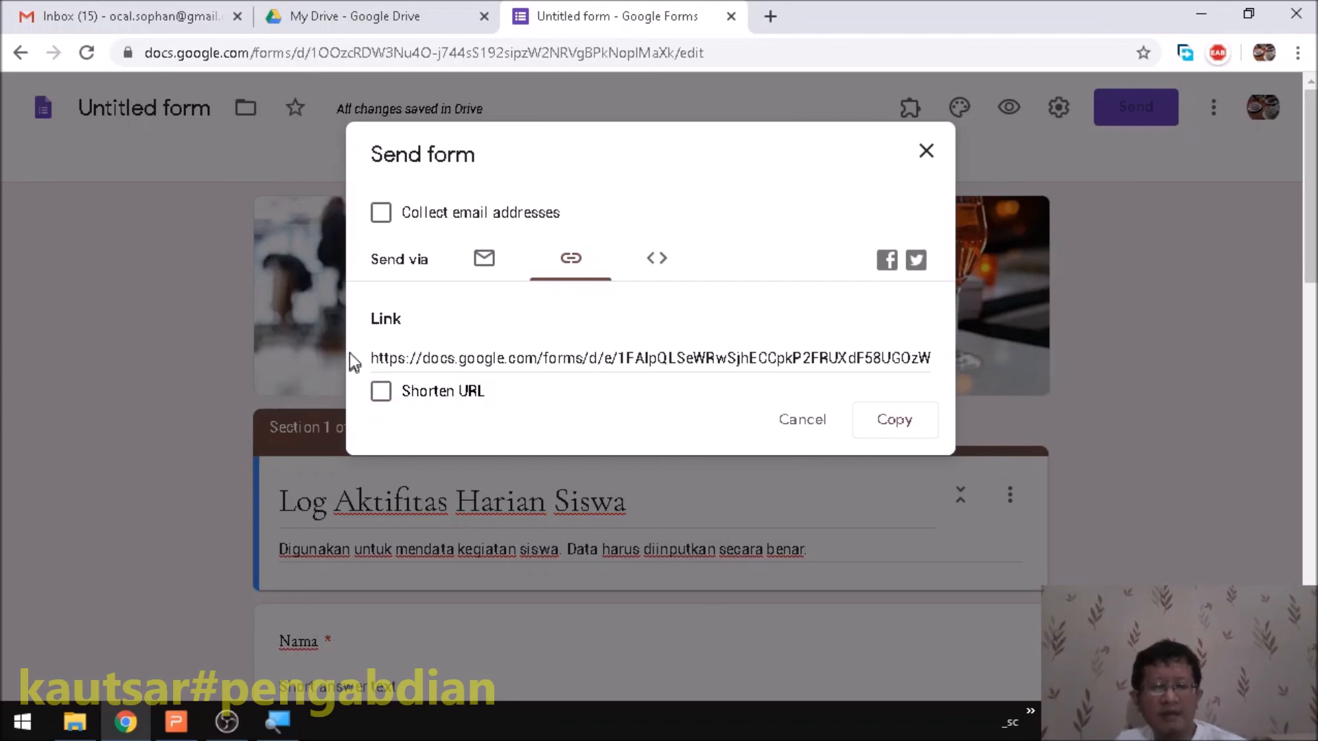
- Copy the shortened forms.gle link, close Send form, and minimize the browser
left_click(382, 392)
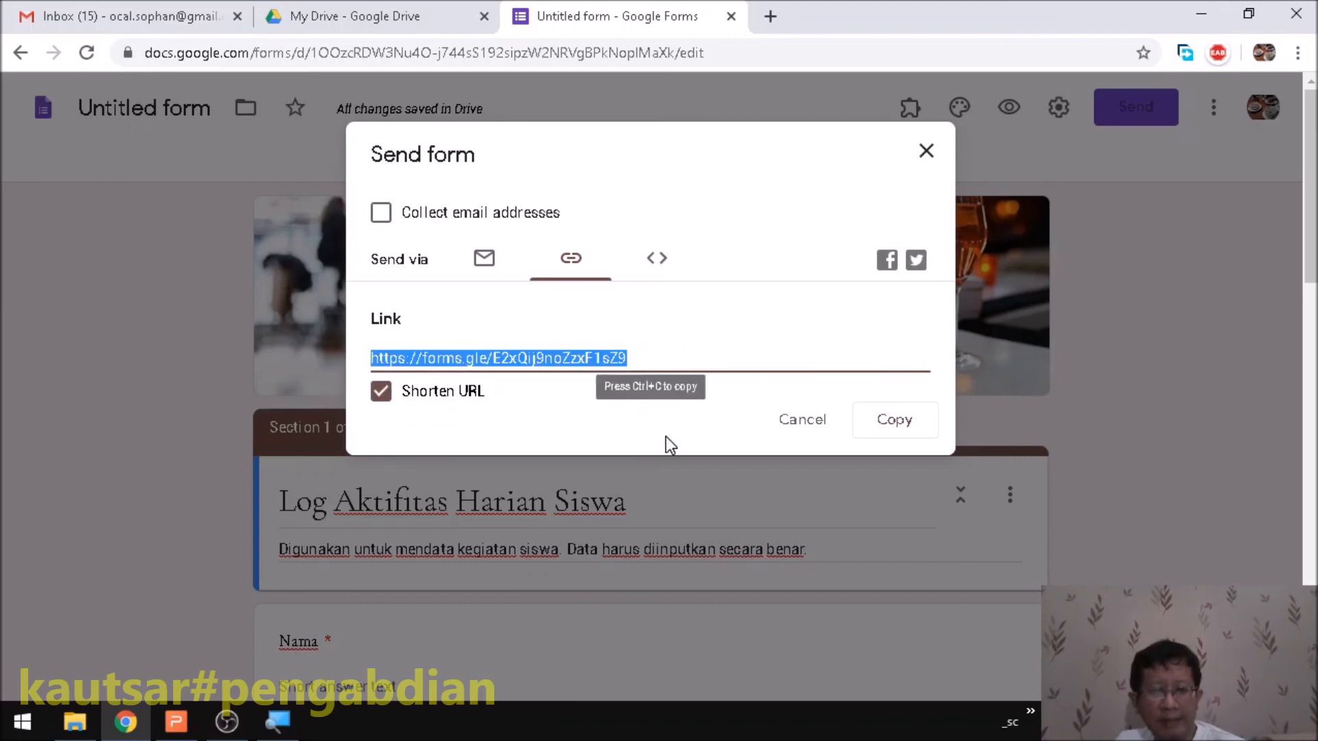
left_click(613, 438)
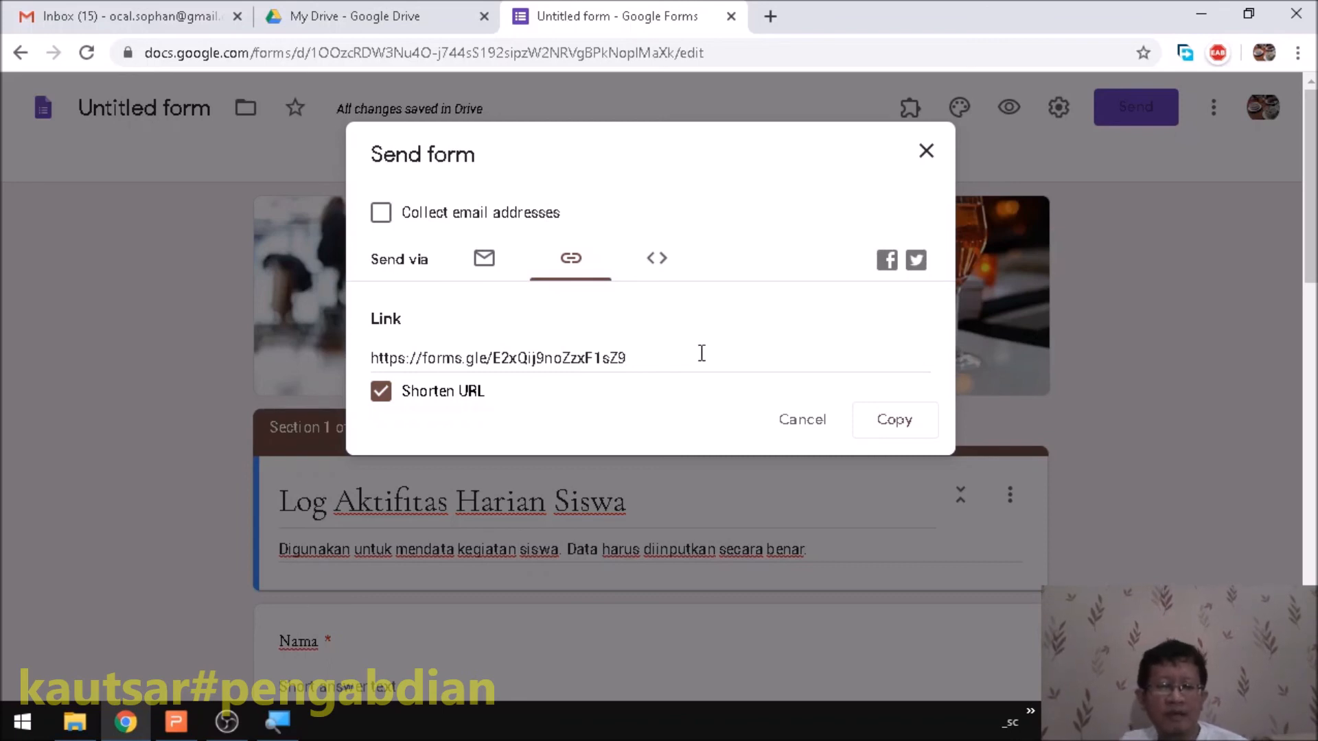
left_click(892, 420)
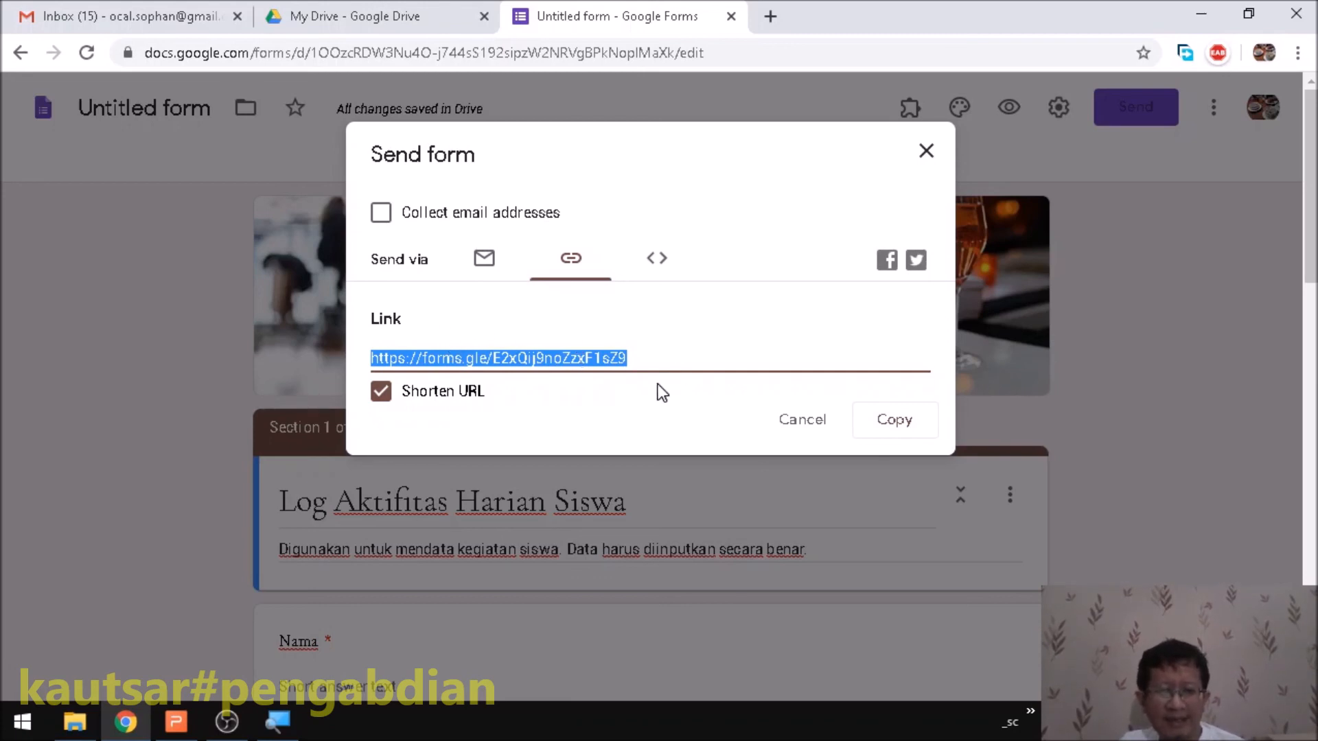
left_click(924, 155)
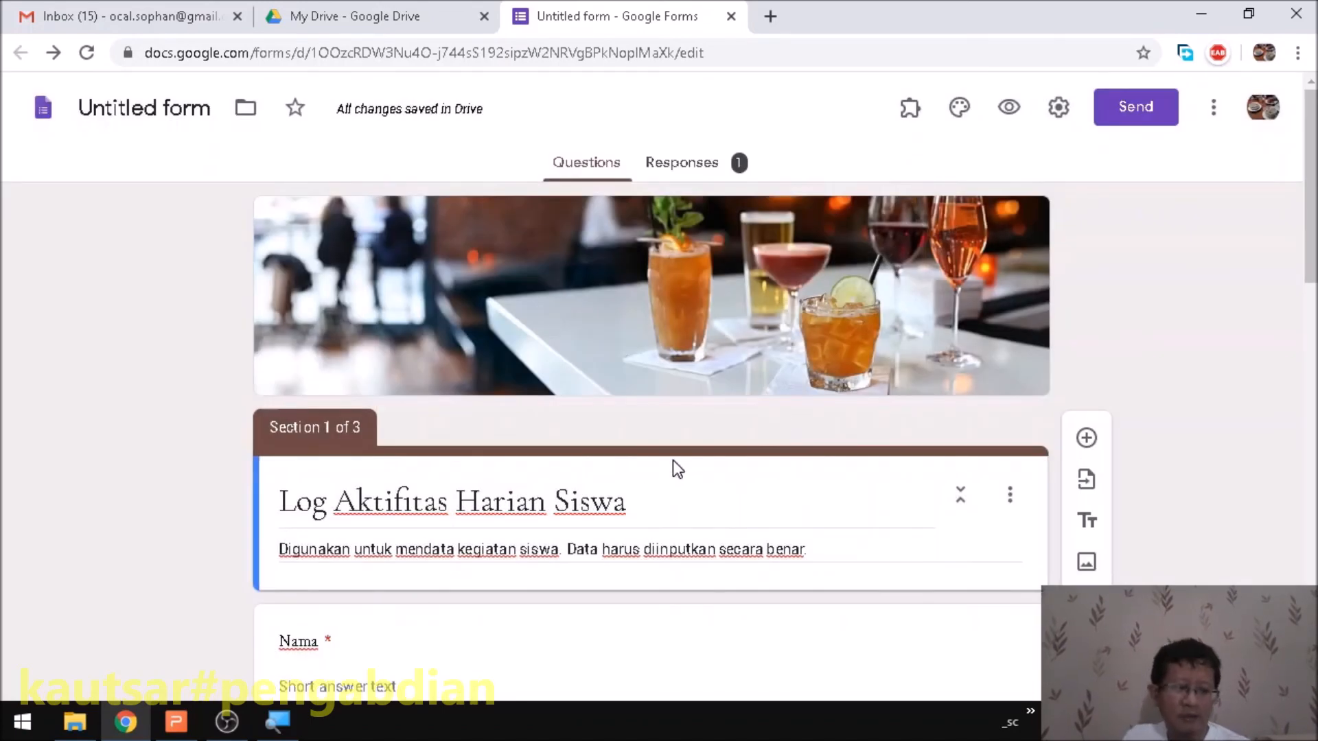
key("super+d")
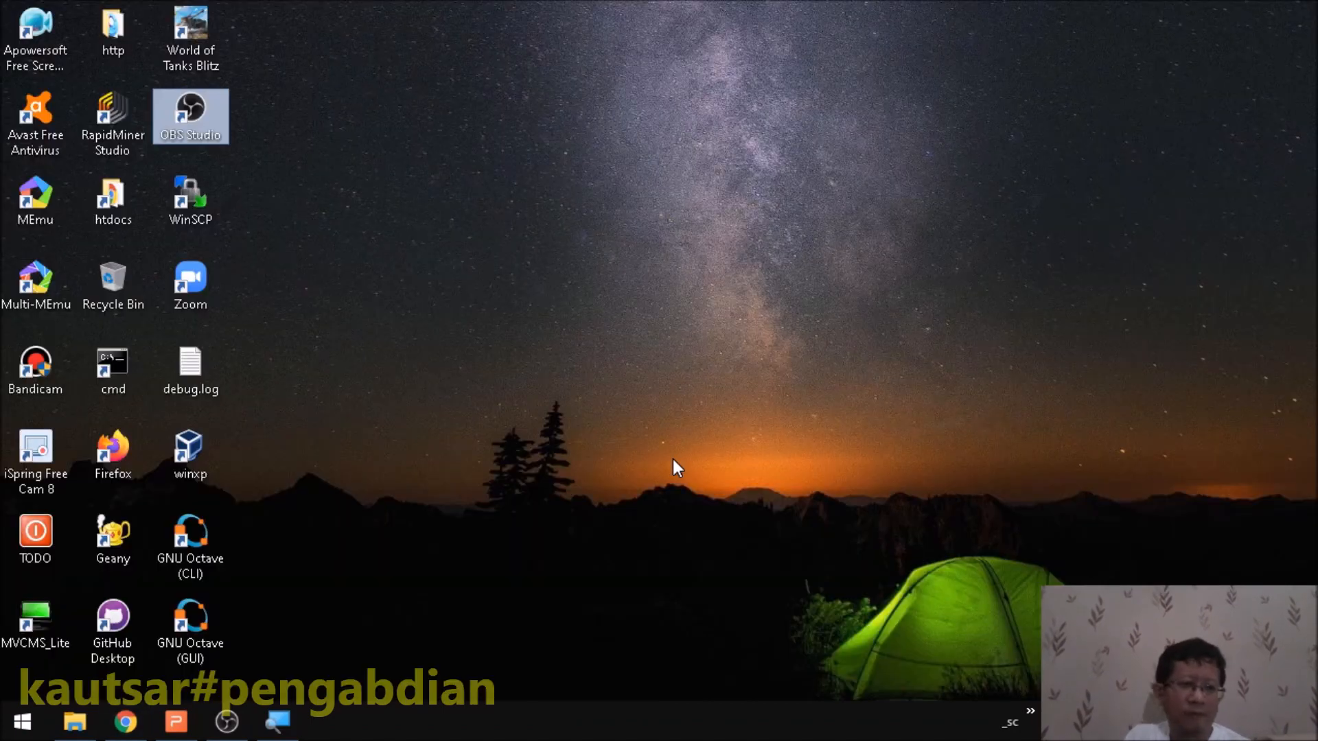
- Launch Firefox and load the copied shortened form link
double_click(128, 452)
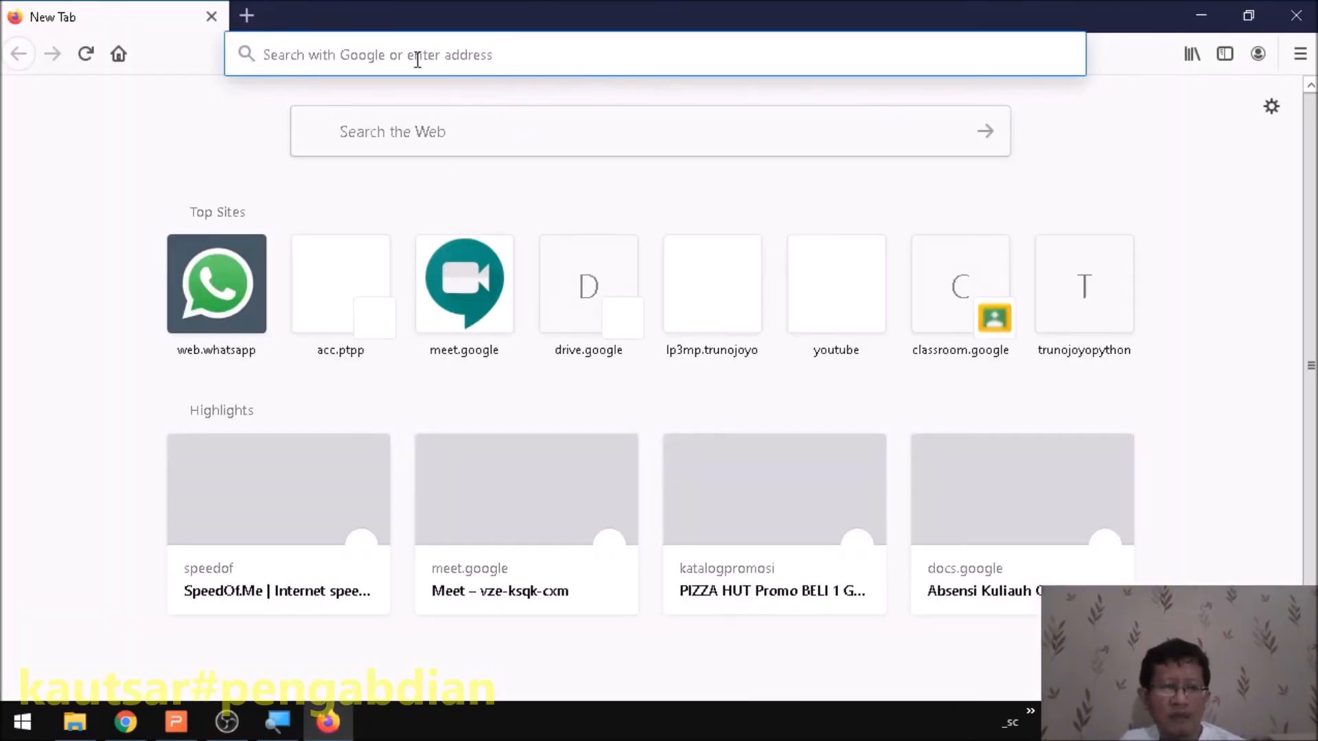
right_click(388, 56)
left_click(452, 139)
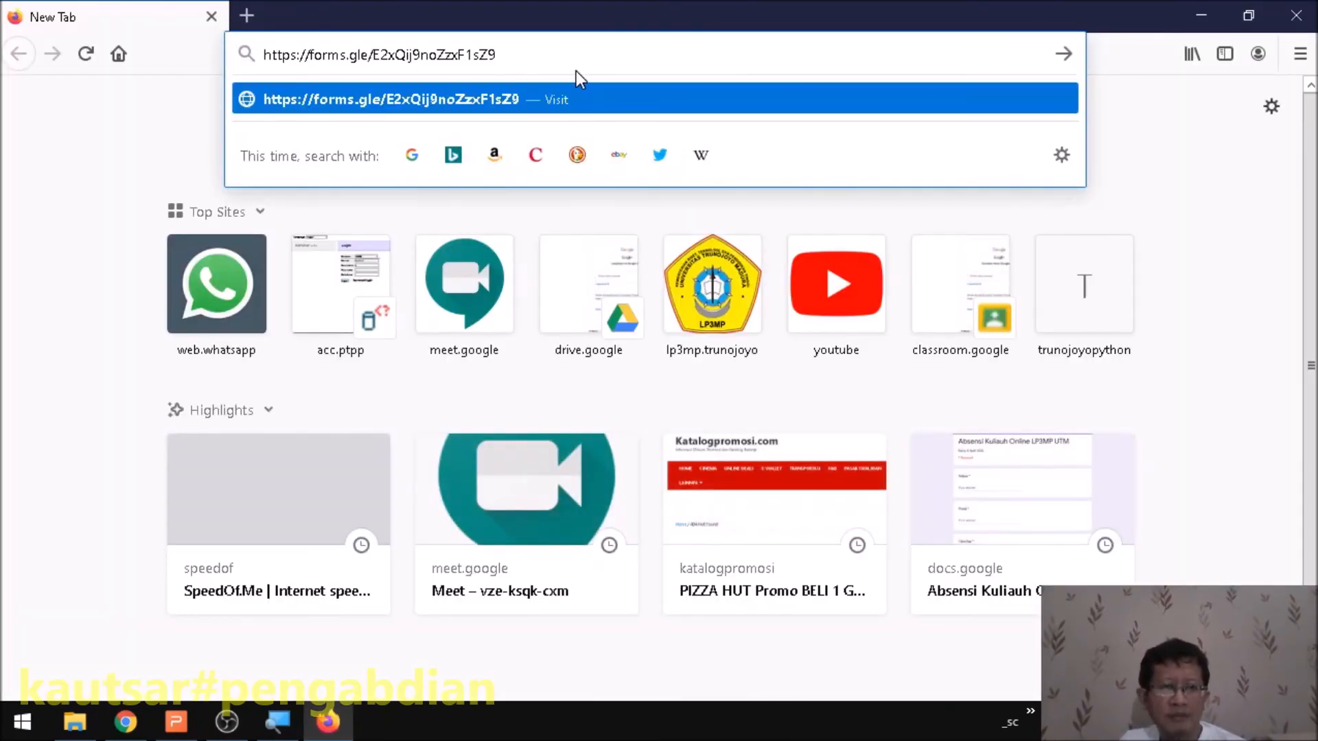
key("Return")
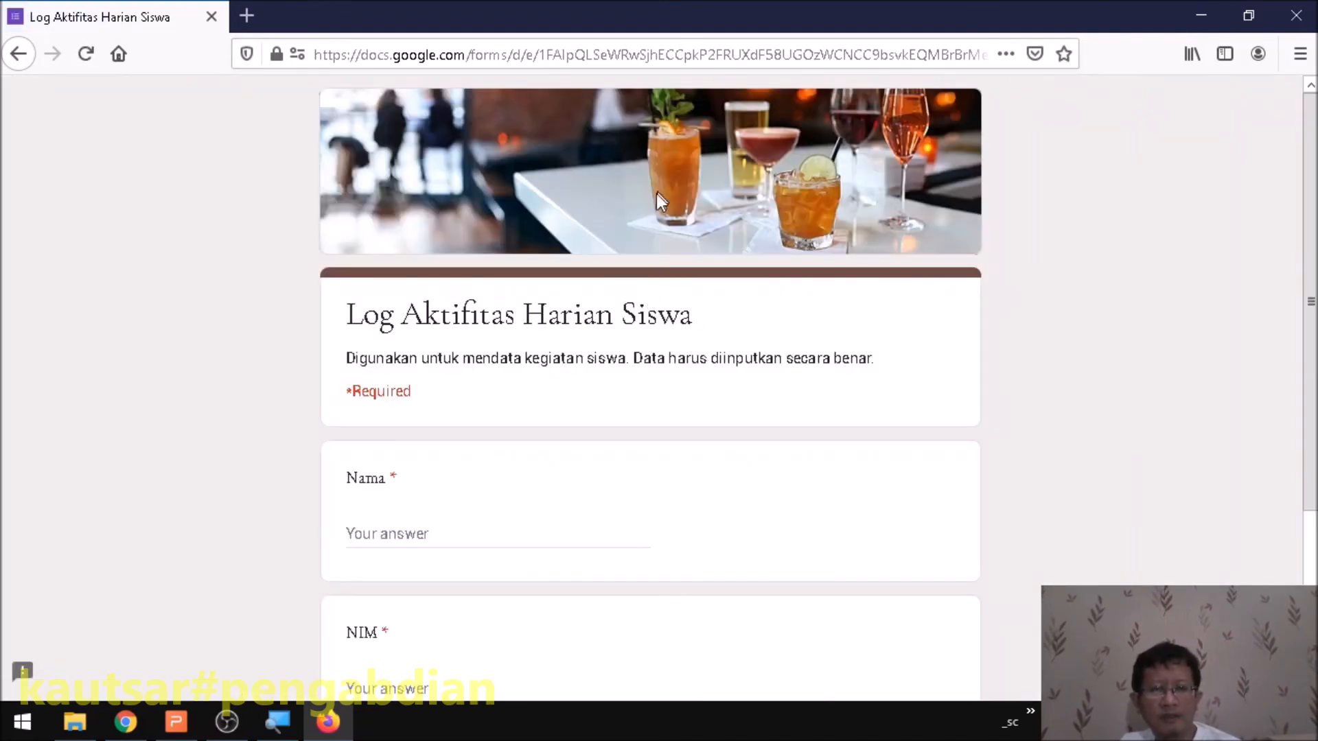
- Fill page 1 with the respondent's name and NIM, then continue to page 2
scroll(633, 258, "down", 3)
left_click(477, 321)
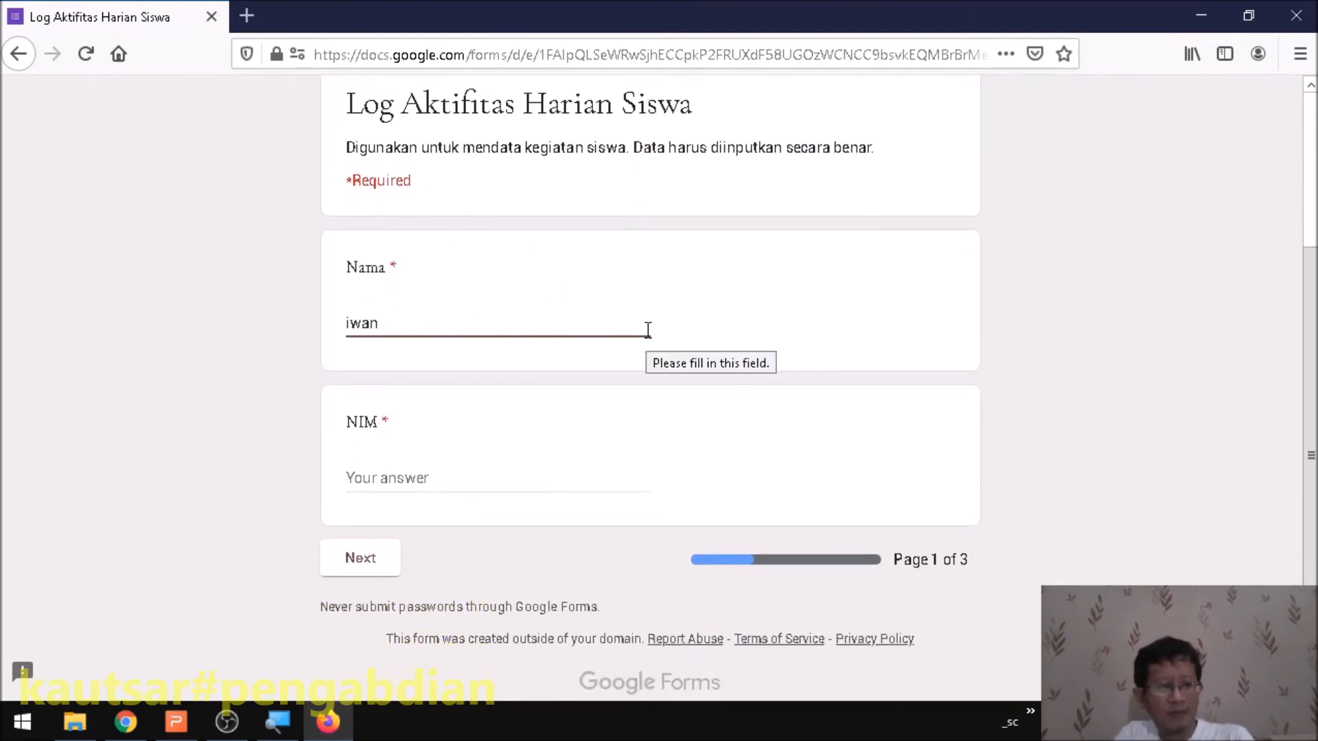
left_click(434, 480)
left_click(426, 321)
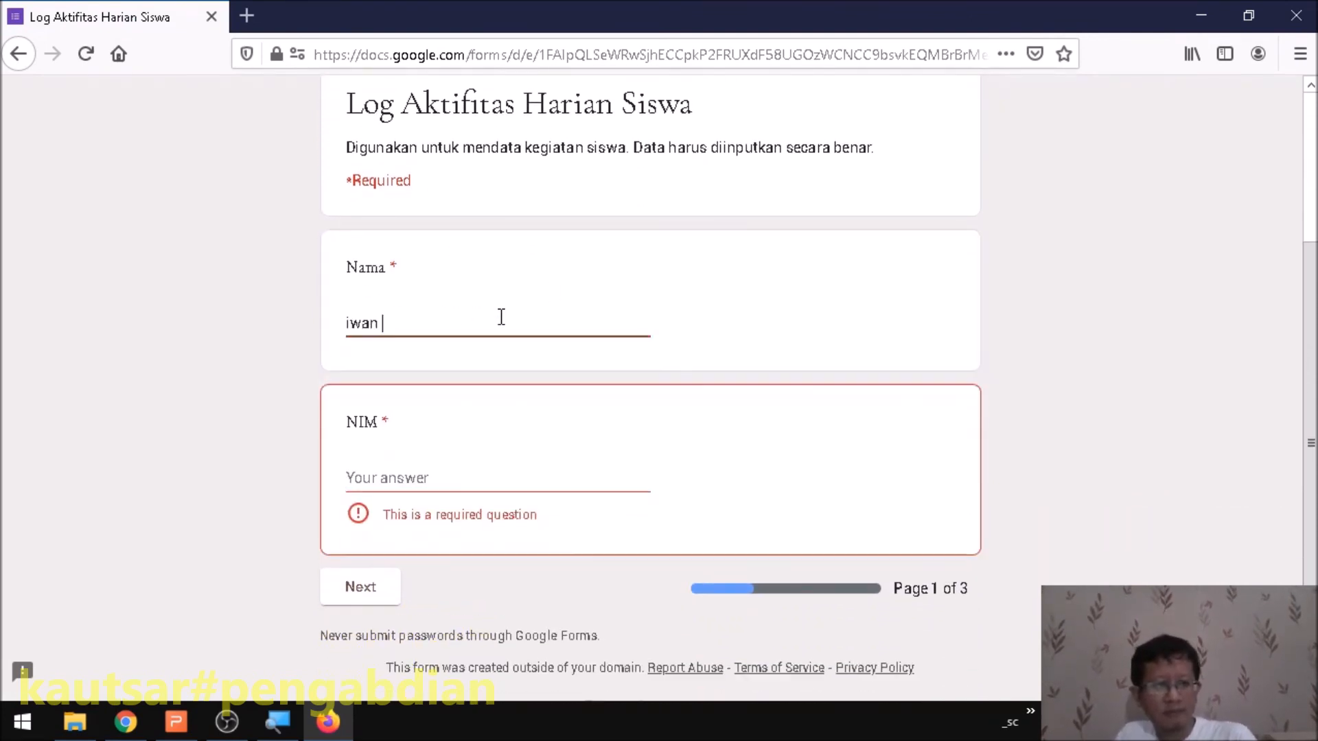
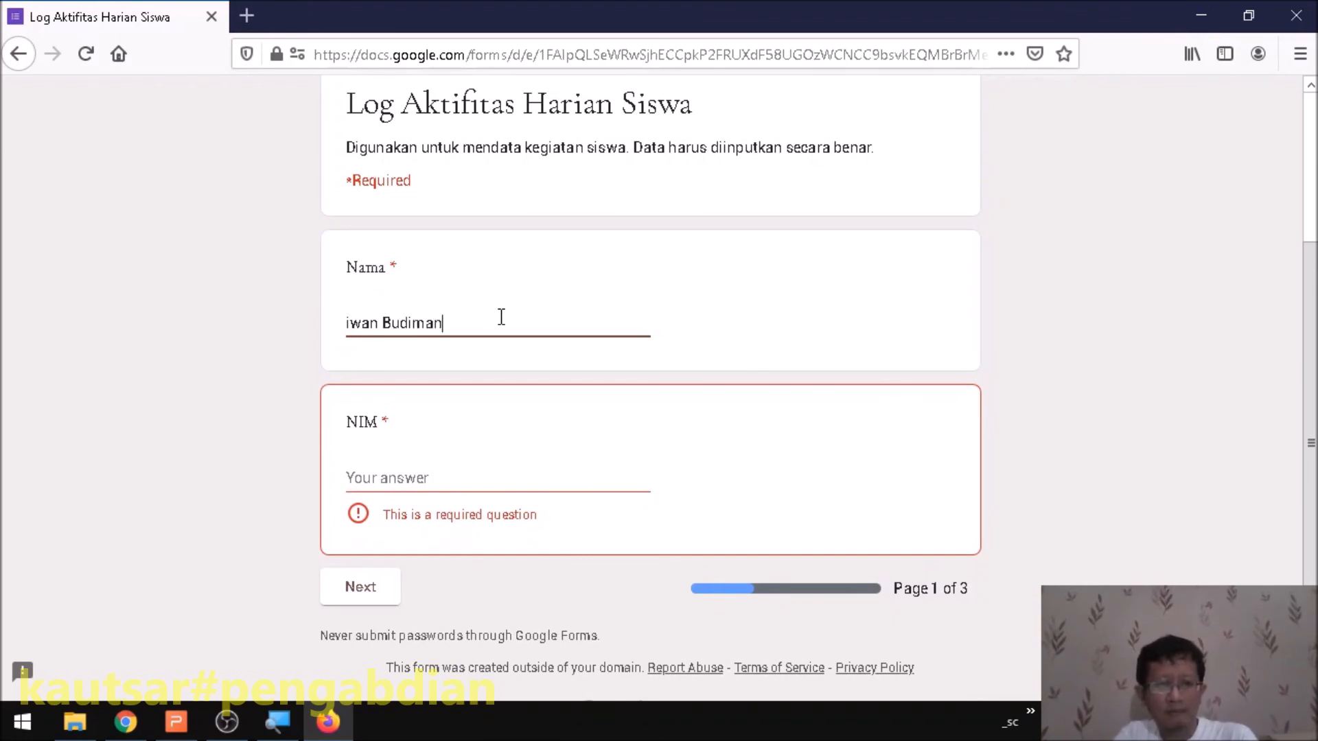
left_click(444, 480)
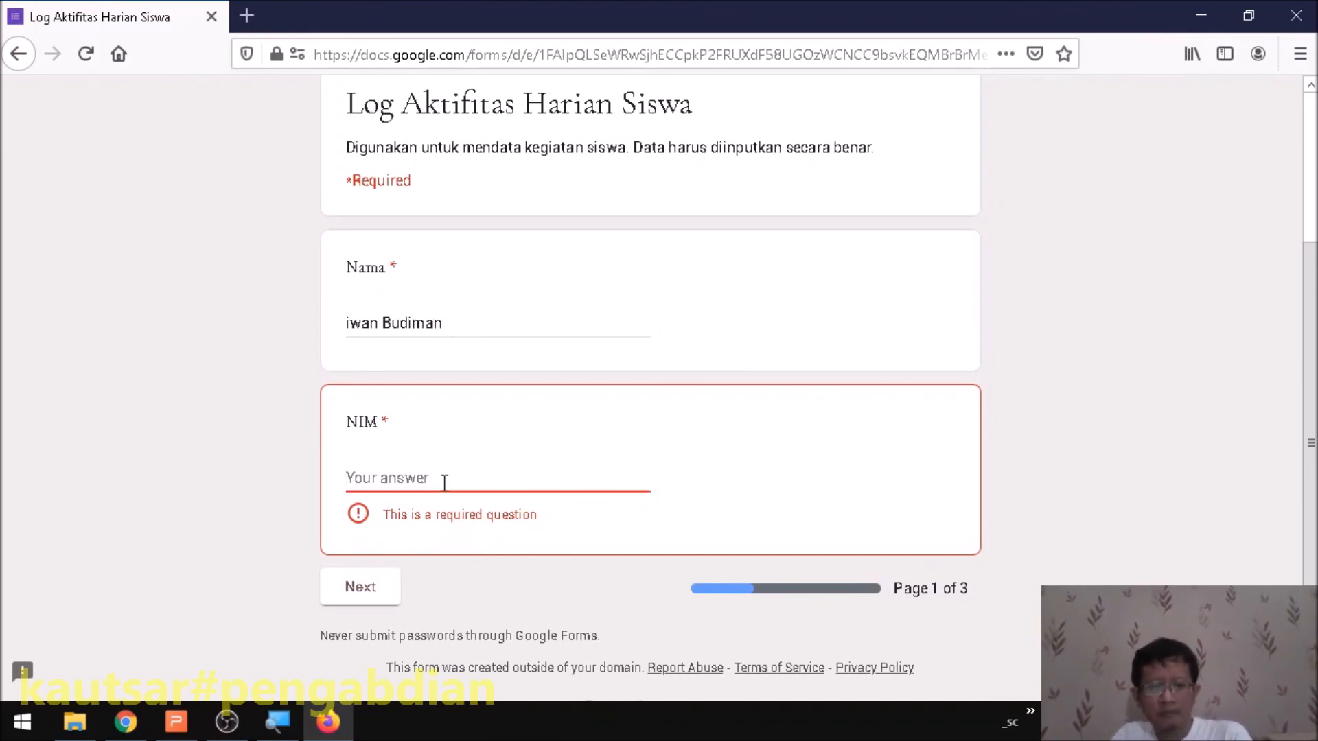
type("002")
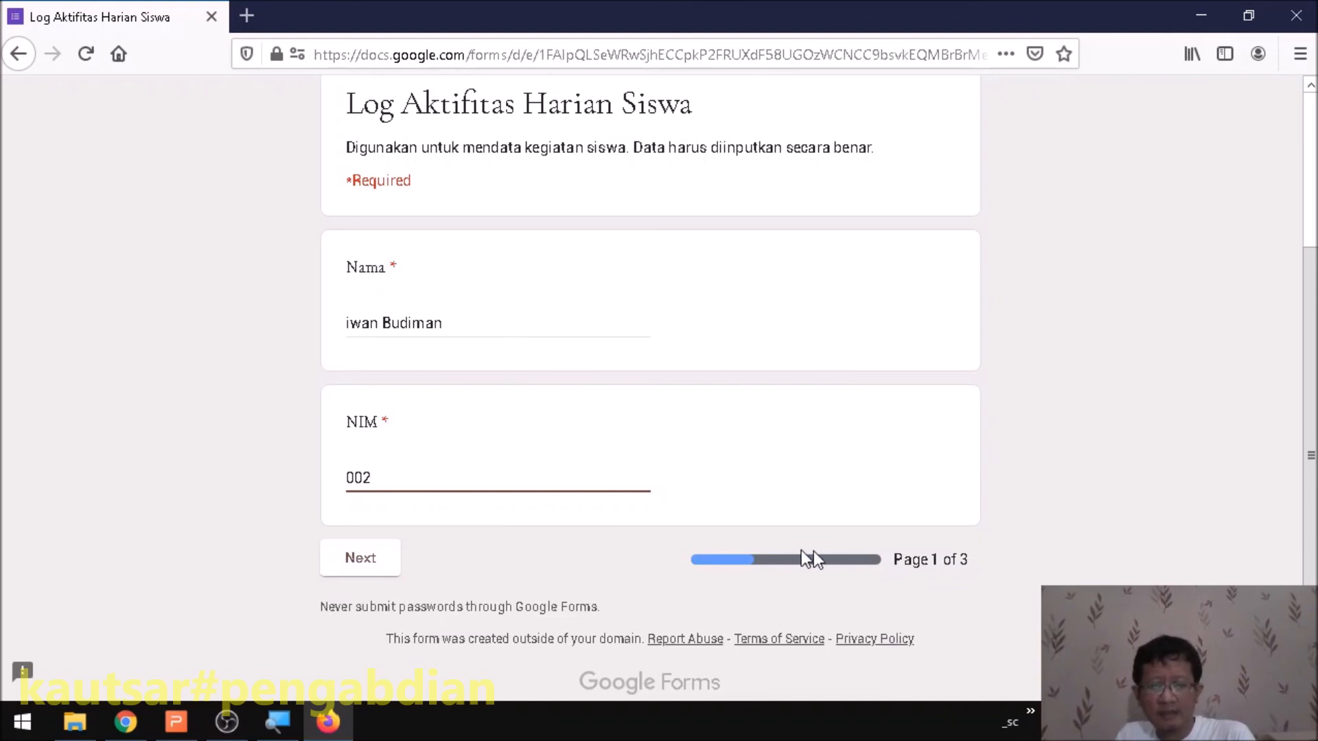
left_click(369, 559)
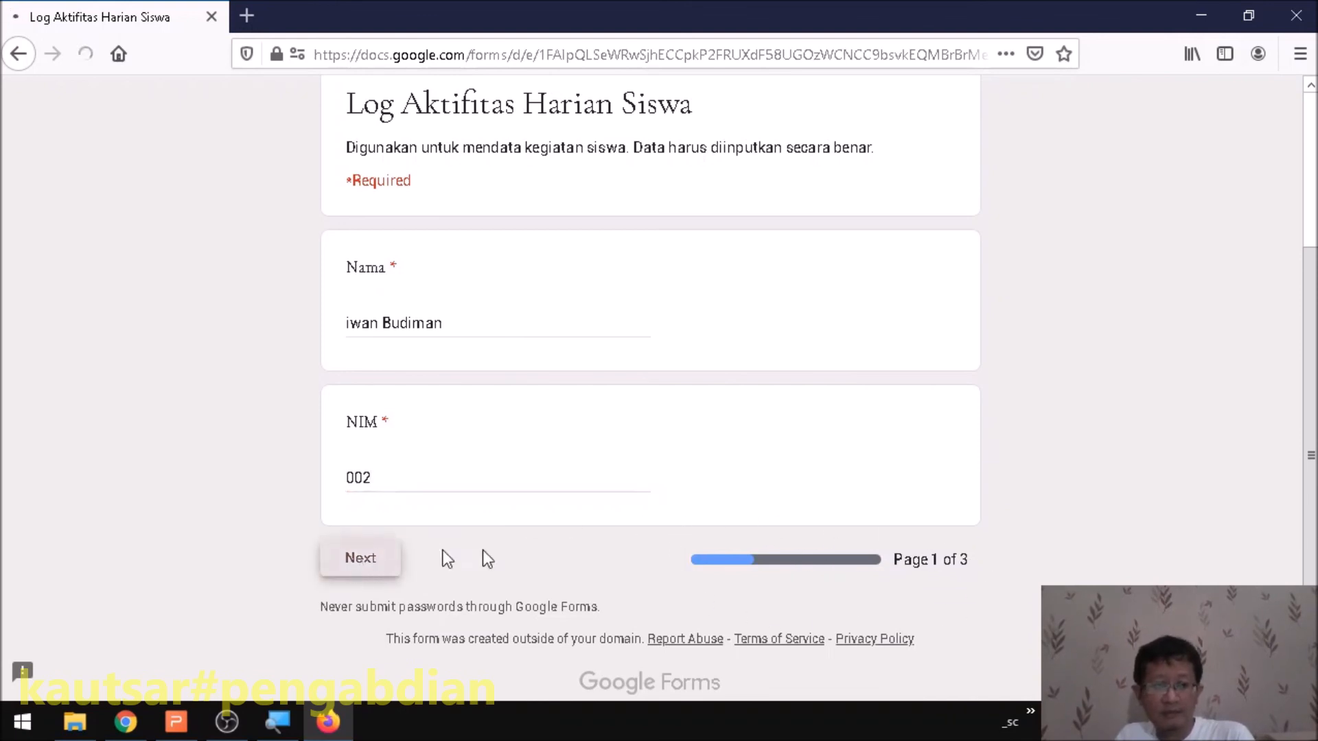
- Enter the date 30/04 and activities 'belajar, ibadah', then go to page 3
scroll(429, 427, "down", 5)
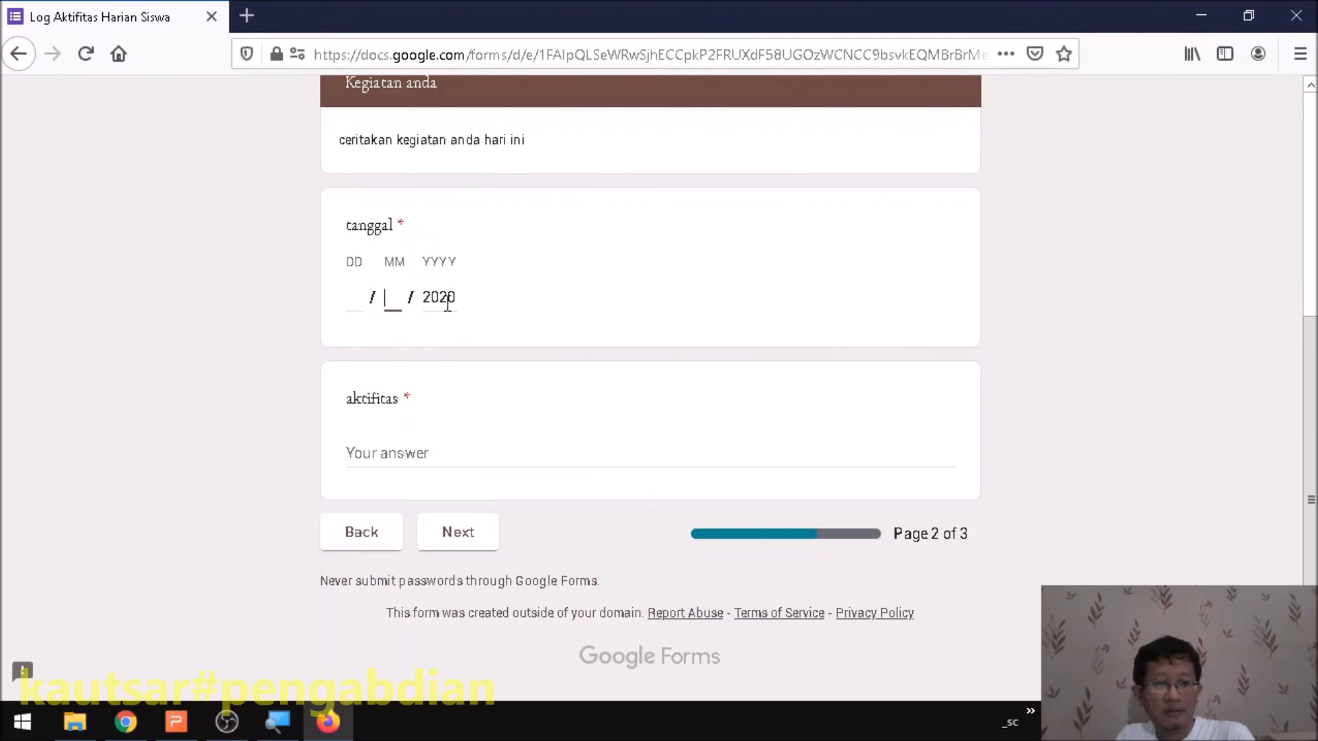
left_click(357, 302)
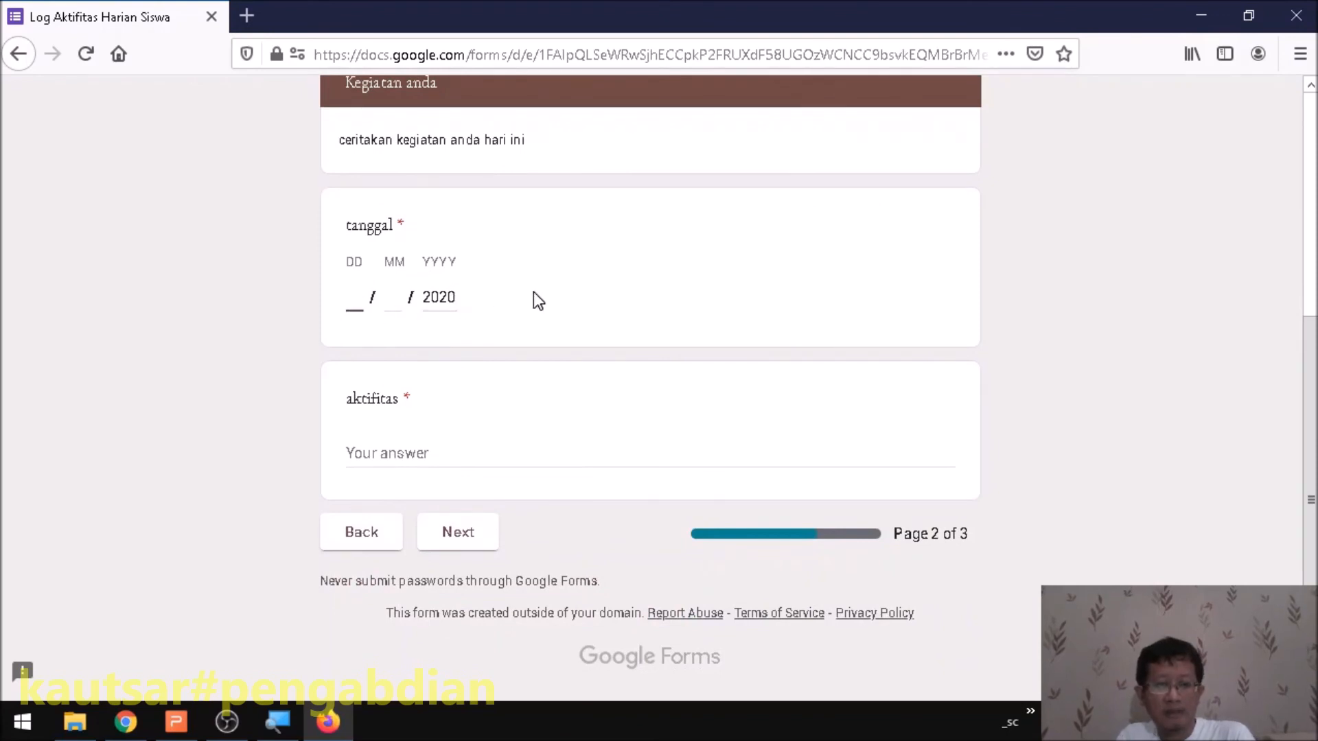
type("30")
key("Tab")
type("04")
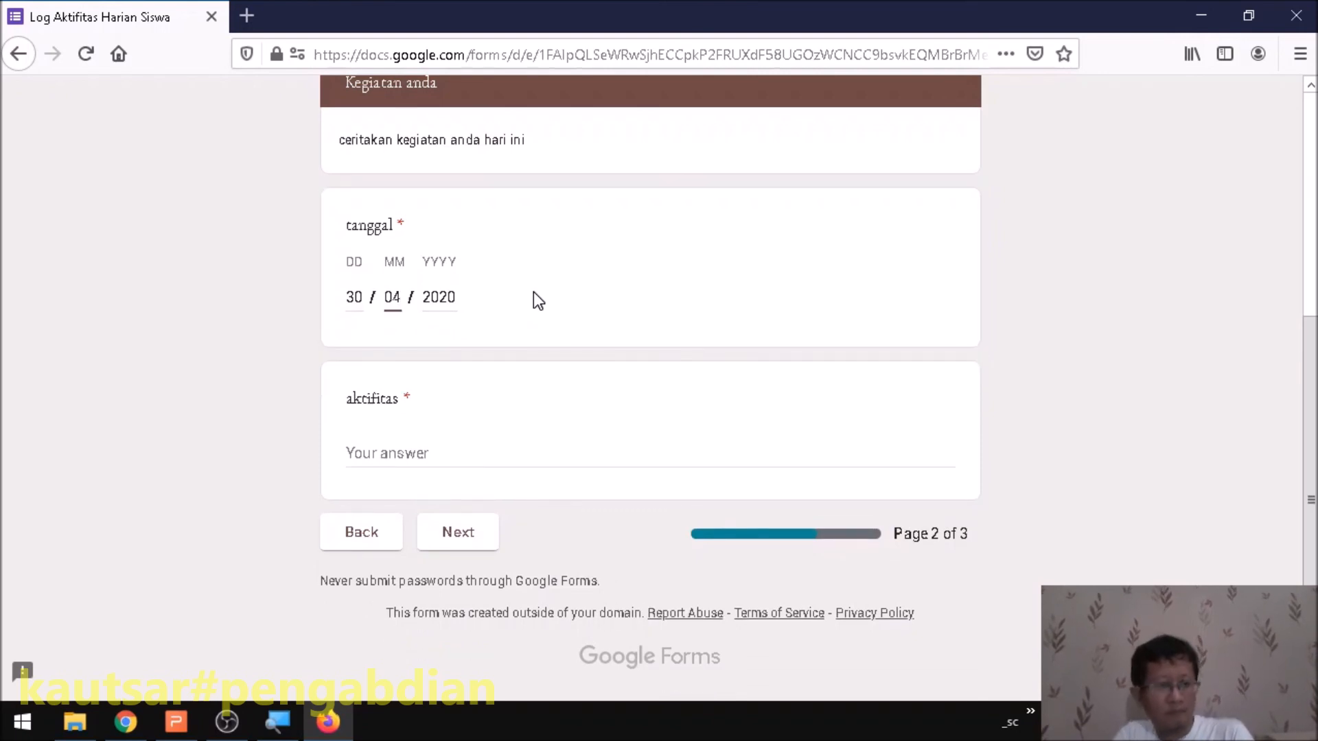
left_click(404, 452)
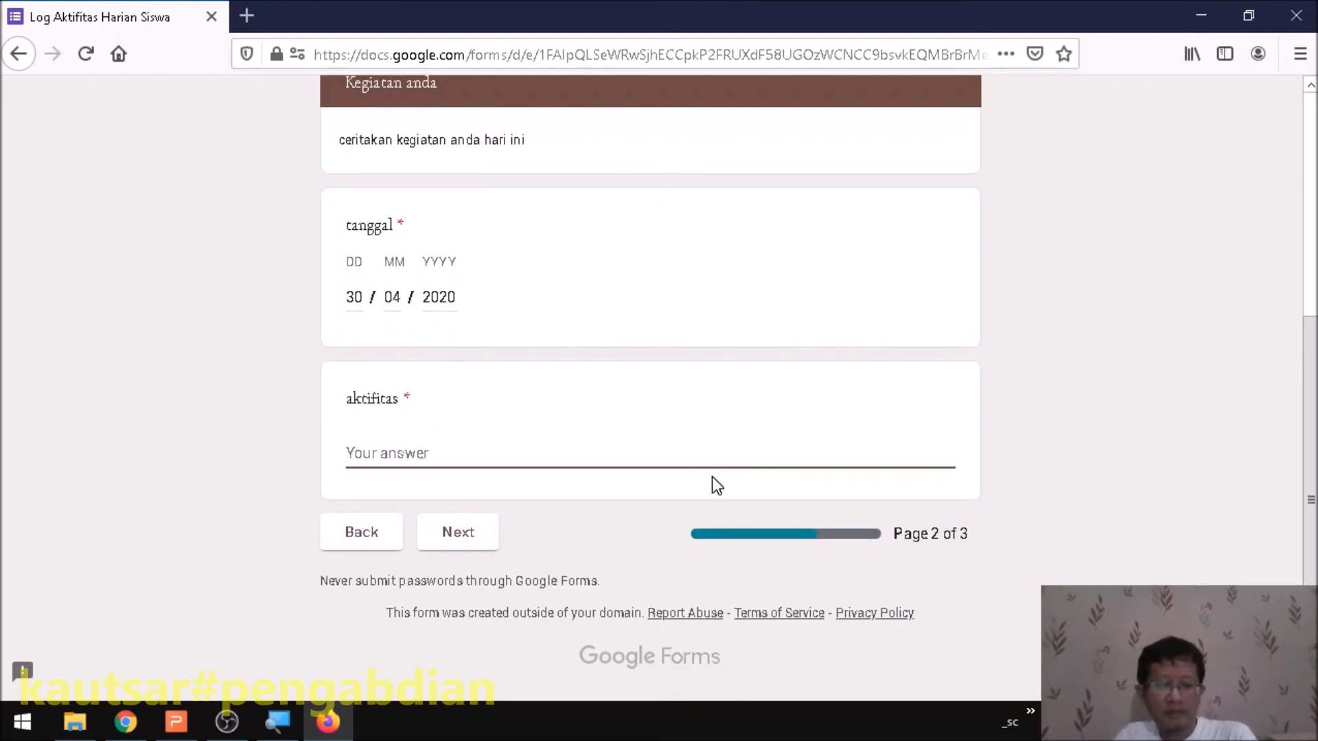
type("belajar, ibadah")
left_click(427, 549)
- Tick the Subuh, Dhuhur, Ashar and Maghrib prayers and submit the response
scroll(519, 405, "down", 2)
left_click(505, 434)
left_click(604, 434)
left_click(702, 434)
left_click(807, 439)
left_click(468, 535)
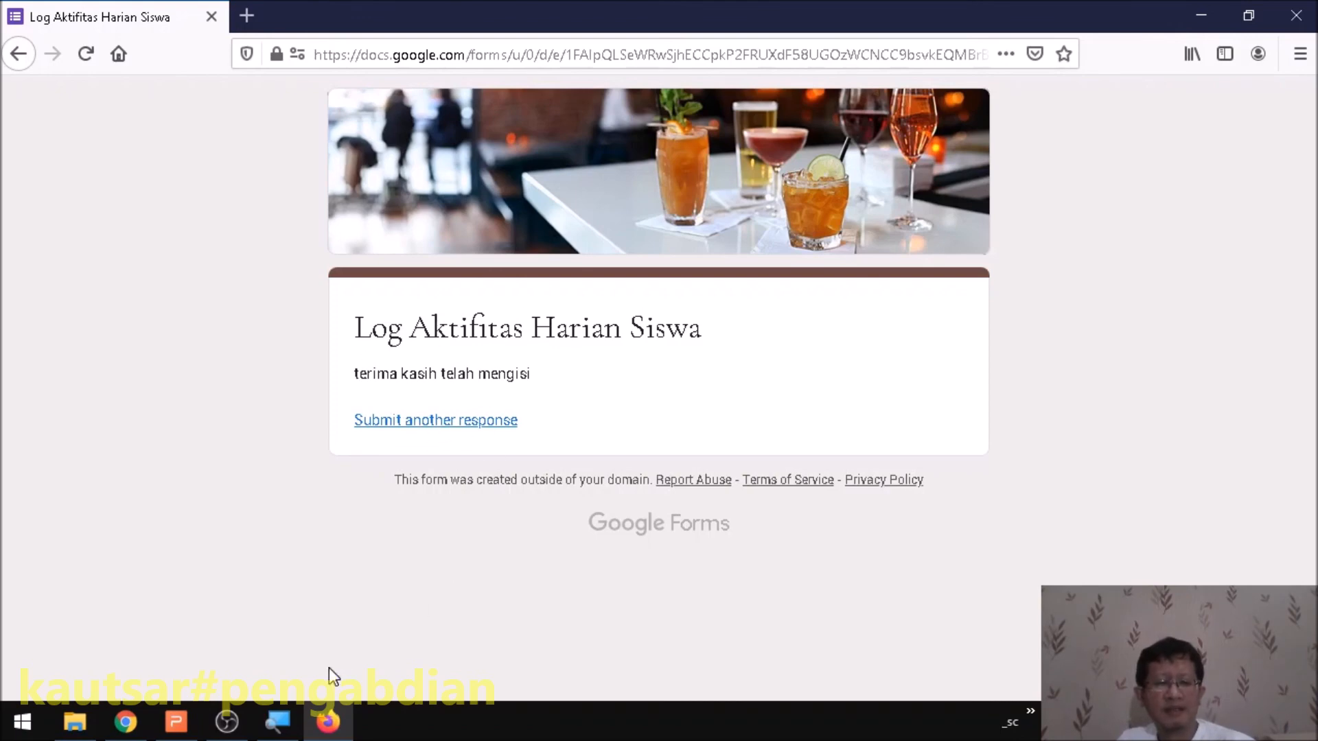
- Back in Chrome, open the form's Responses and review the summary
left_click(132, 732)
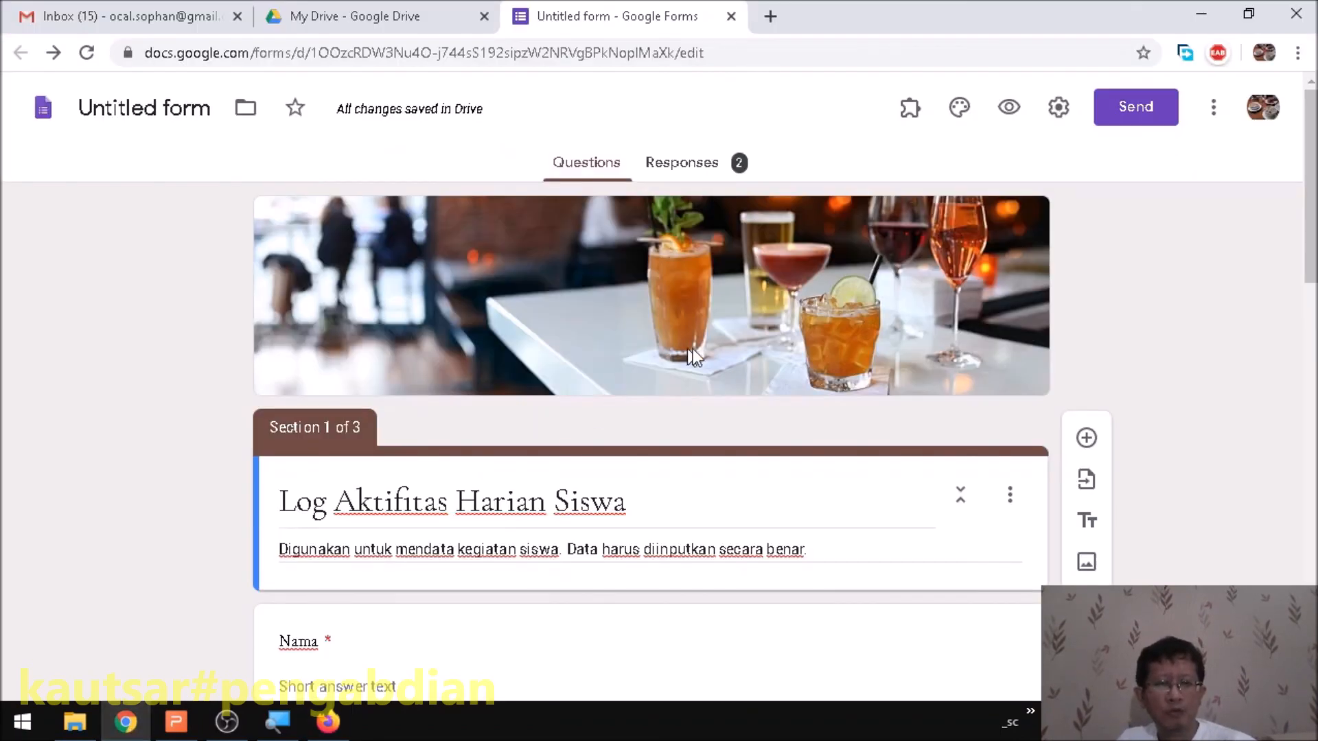
scroll(712, 377, "down", 5)
scroll(712, 378, "up", 2)
scroll(707, 379, "up", 5)
left_click(681, 163)
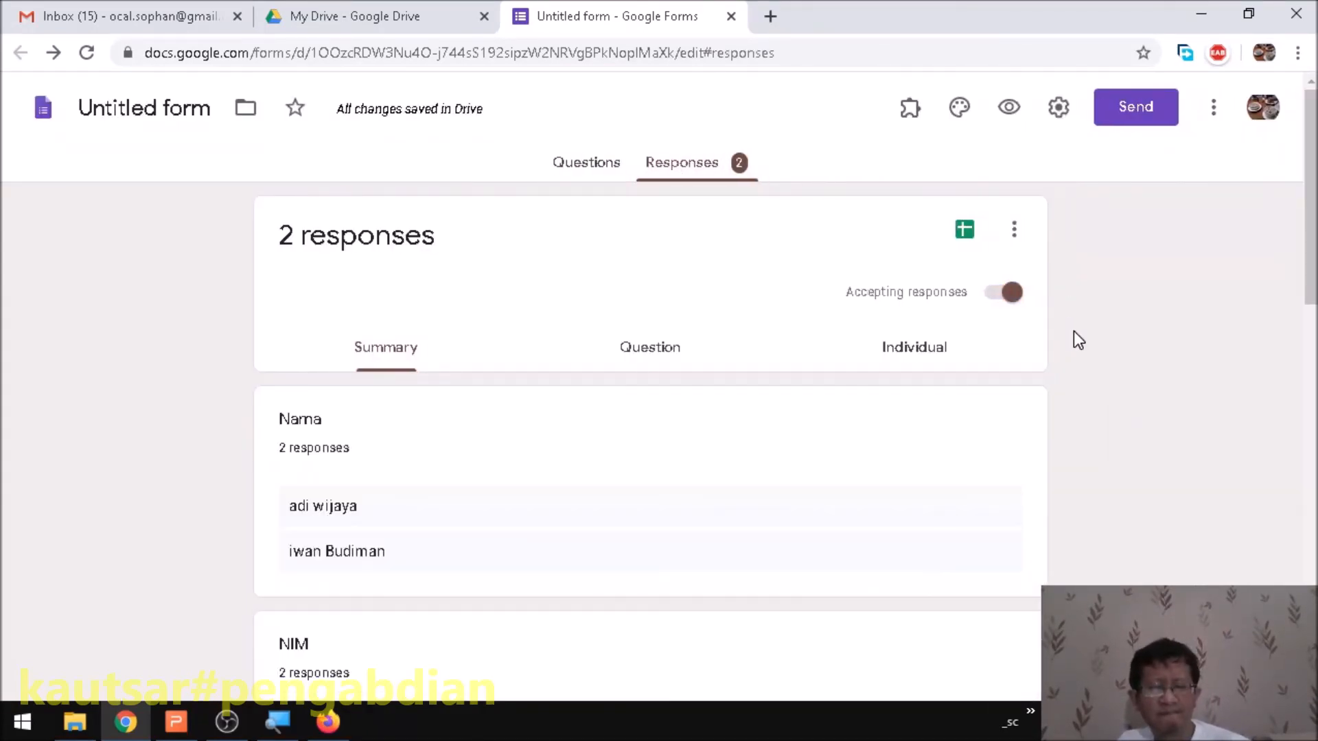
scroll(792, 398, "down", 2)
scroll(491, 392, "down", 5)
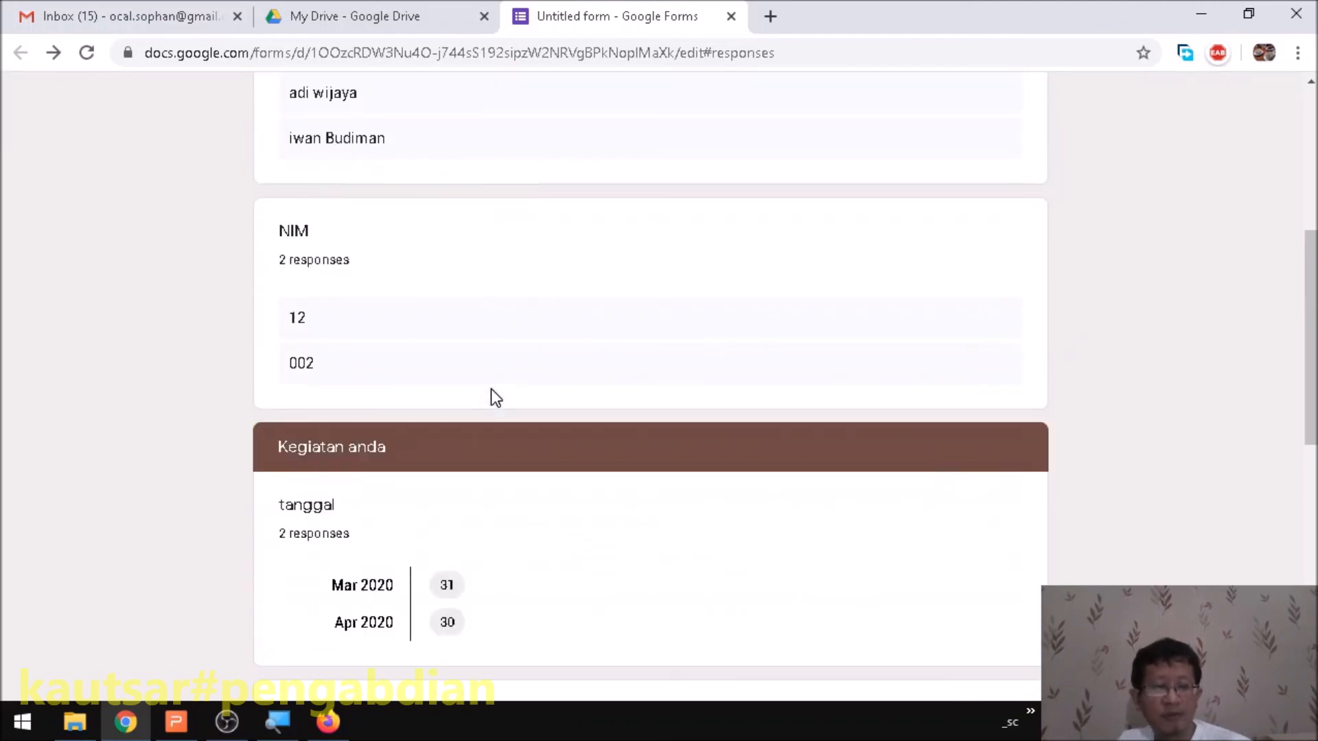
scroll(343, 333, "down", 5)
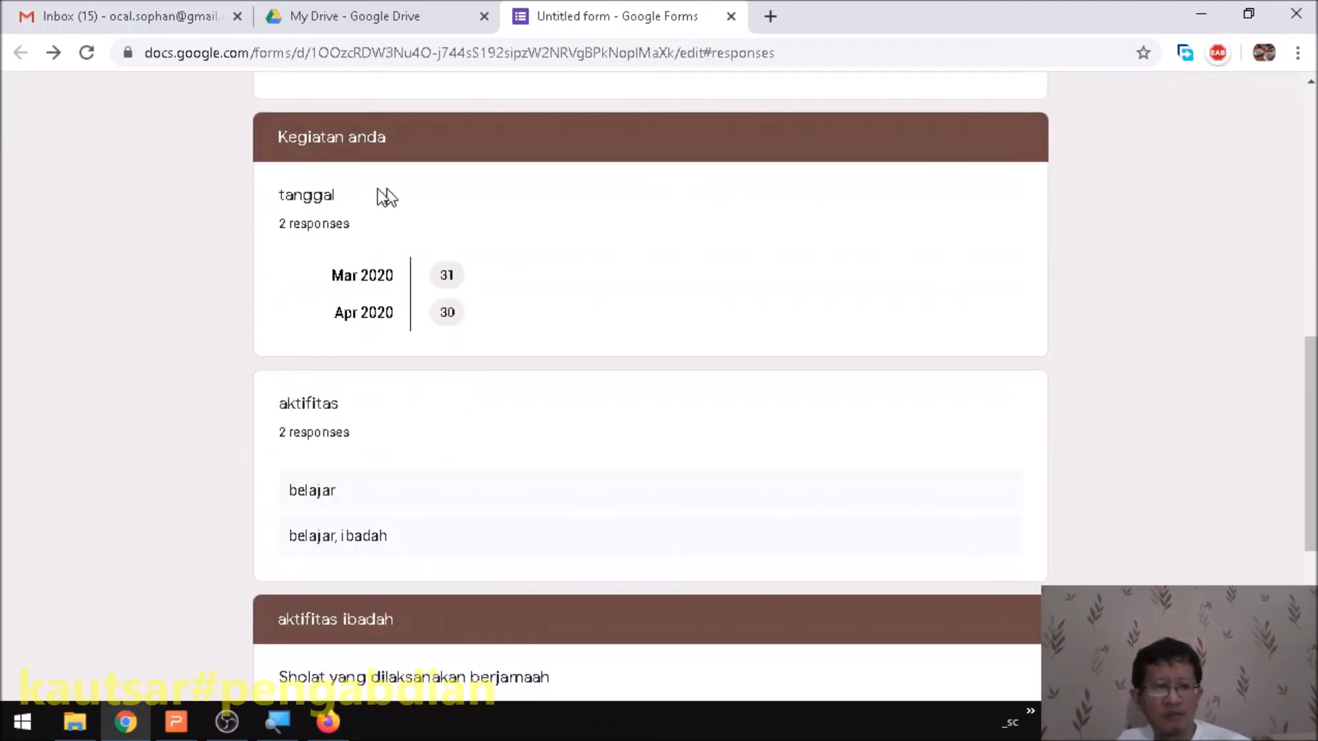
scroll(454, 364, "down", 5)
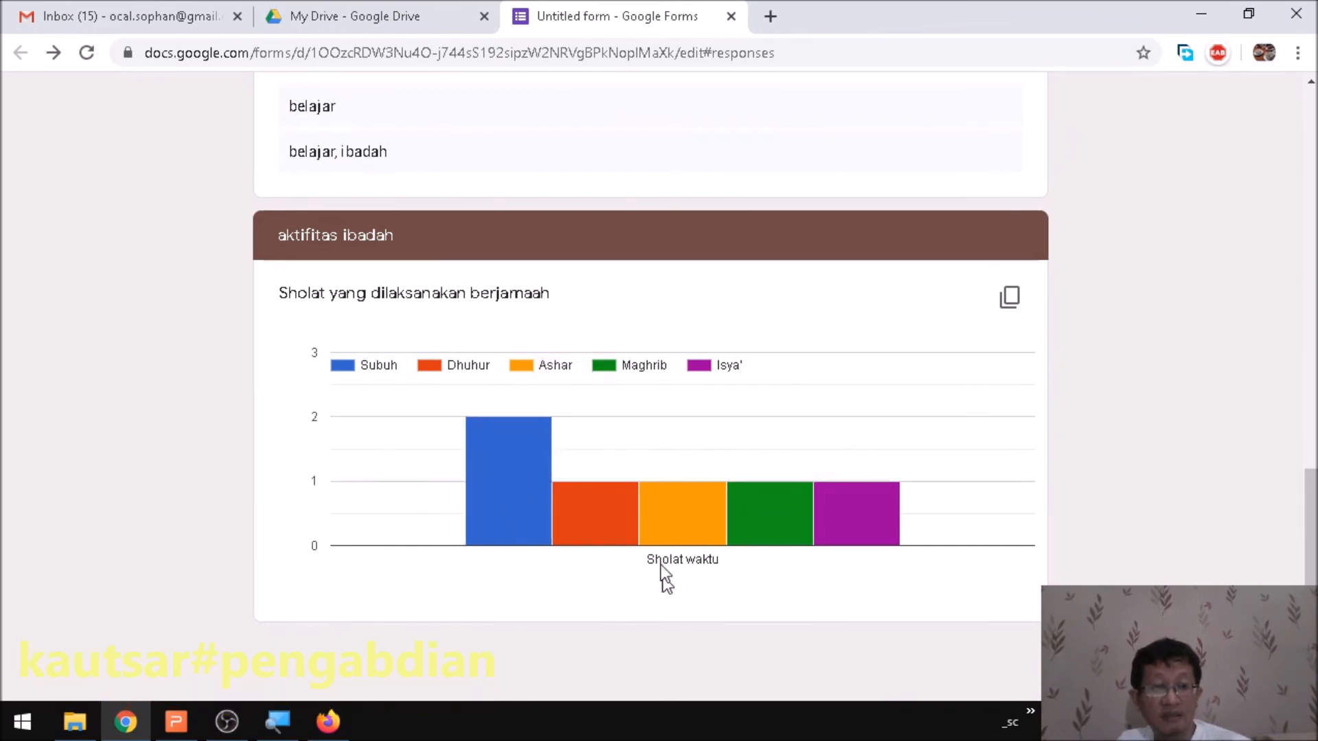
mouse_move(899, 491)
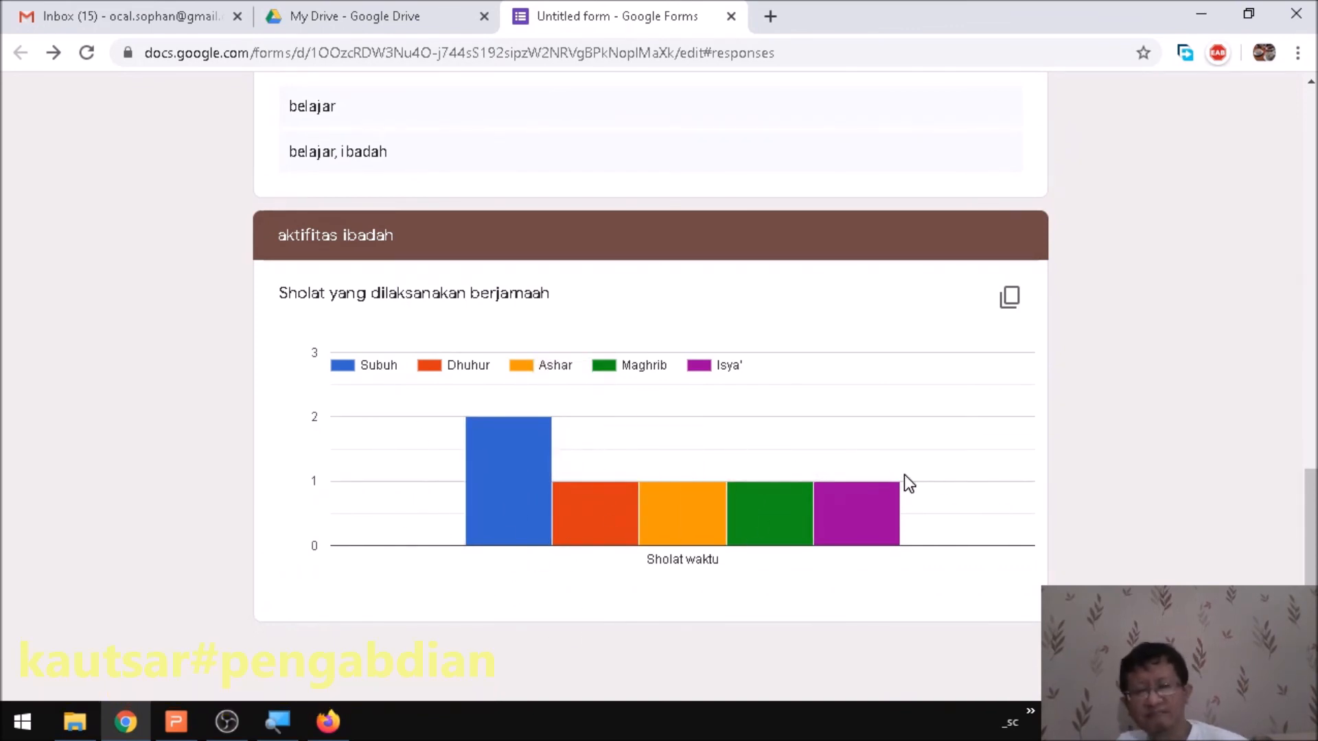
scroll(883, 464, "up", 15)
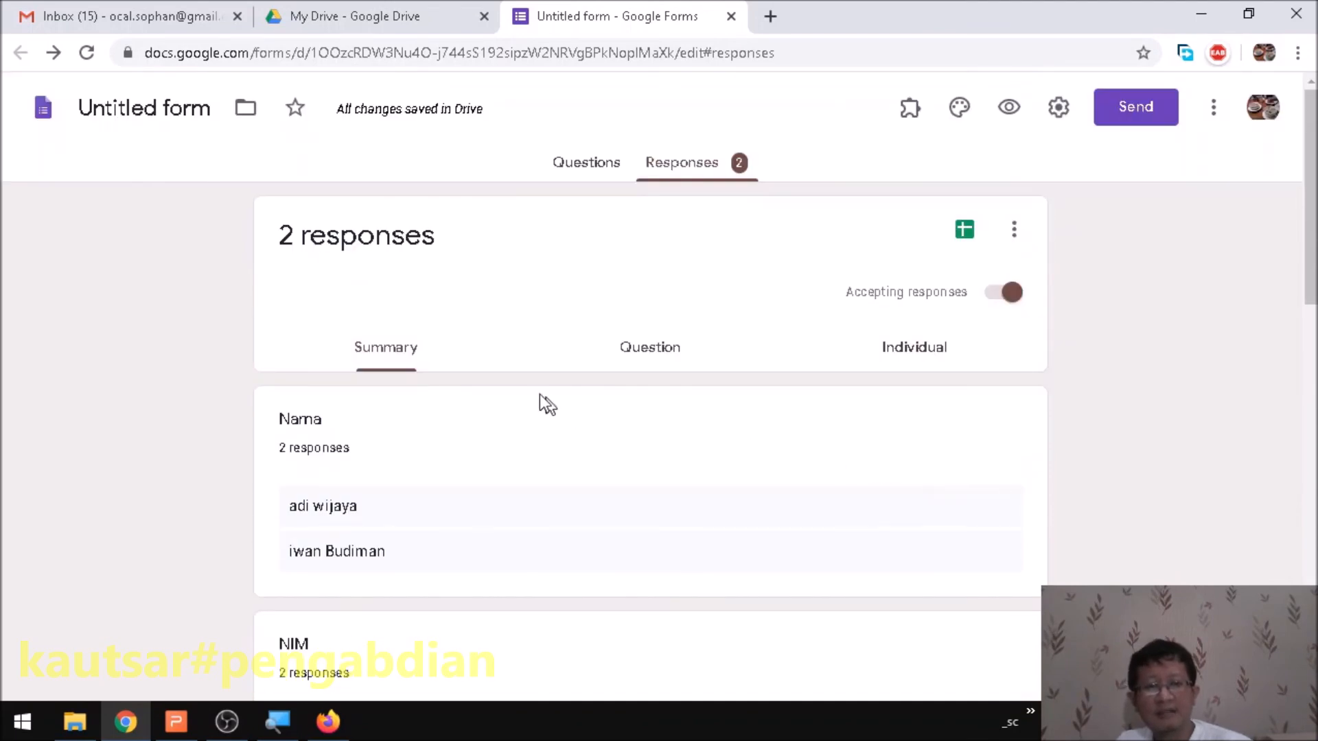
- Browse the answers per question, then view the 2 responses individually
left_click(656, 361)
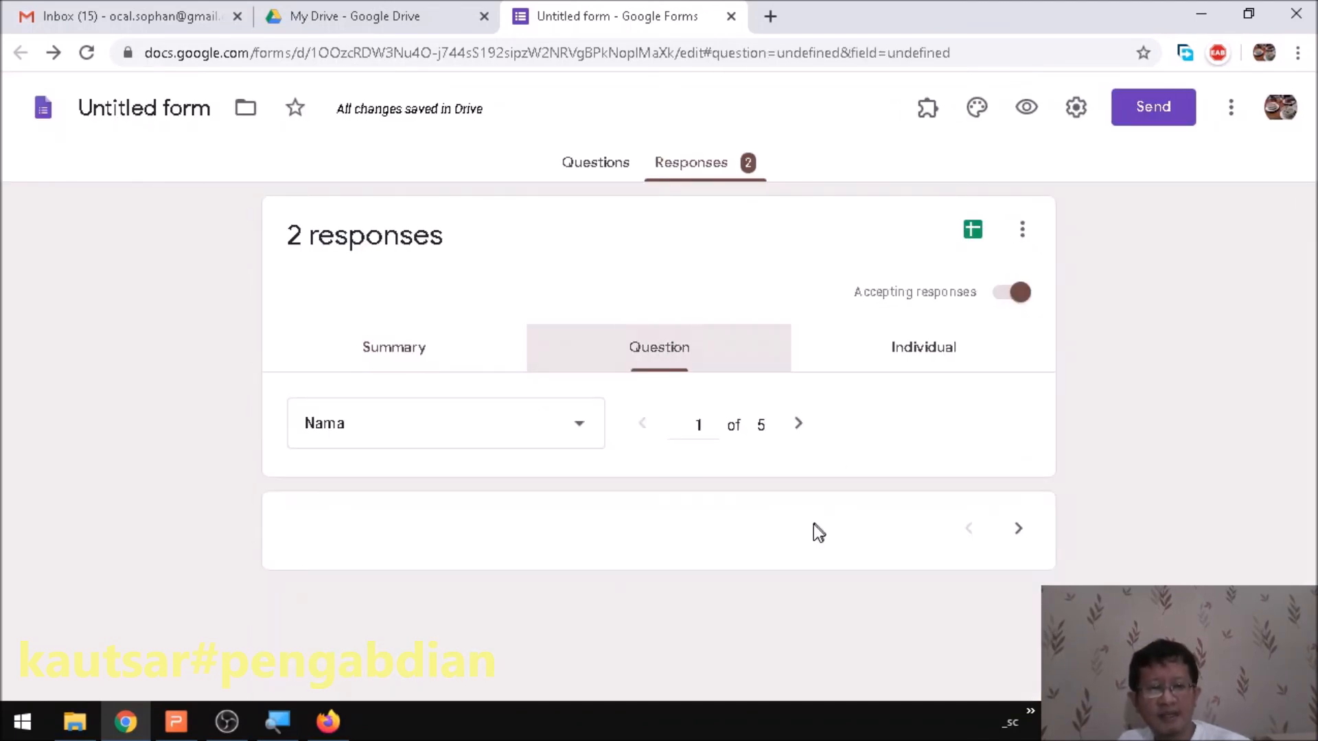
scroll(716, 459, "down", 5)
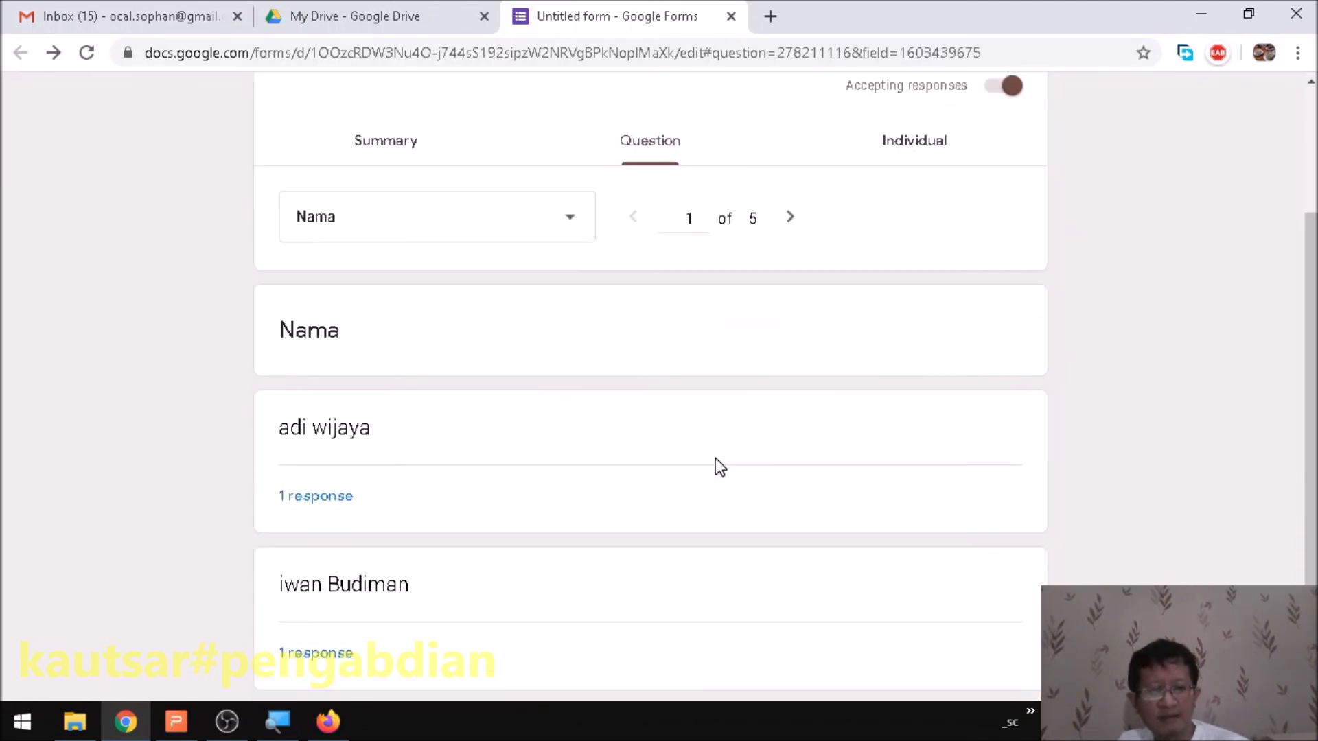
scroll(432, 422, "down", 1)
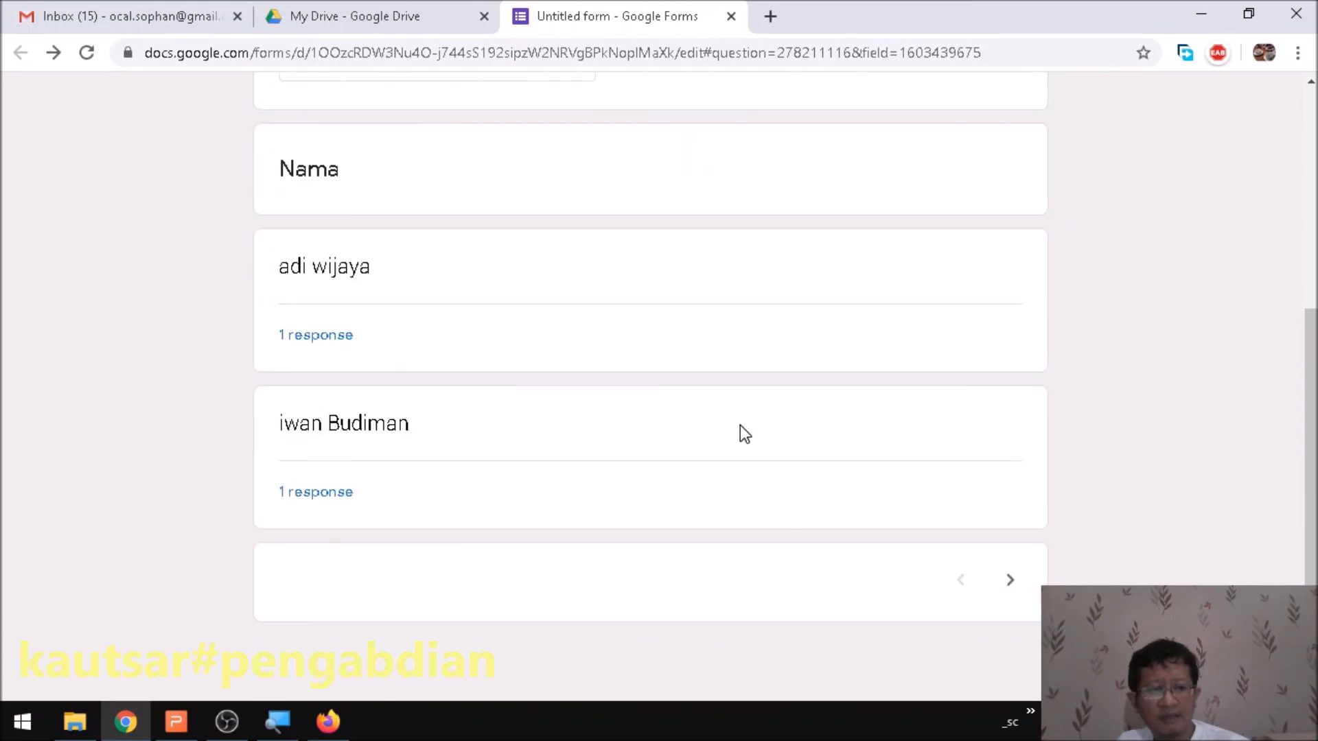
scroll(740, 425, "up", 5)
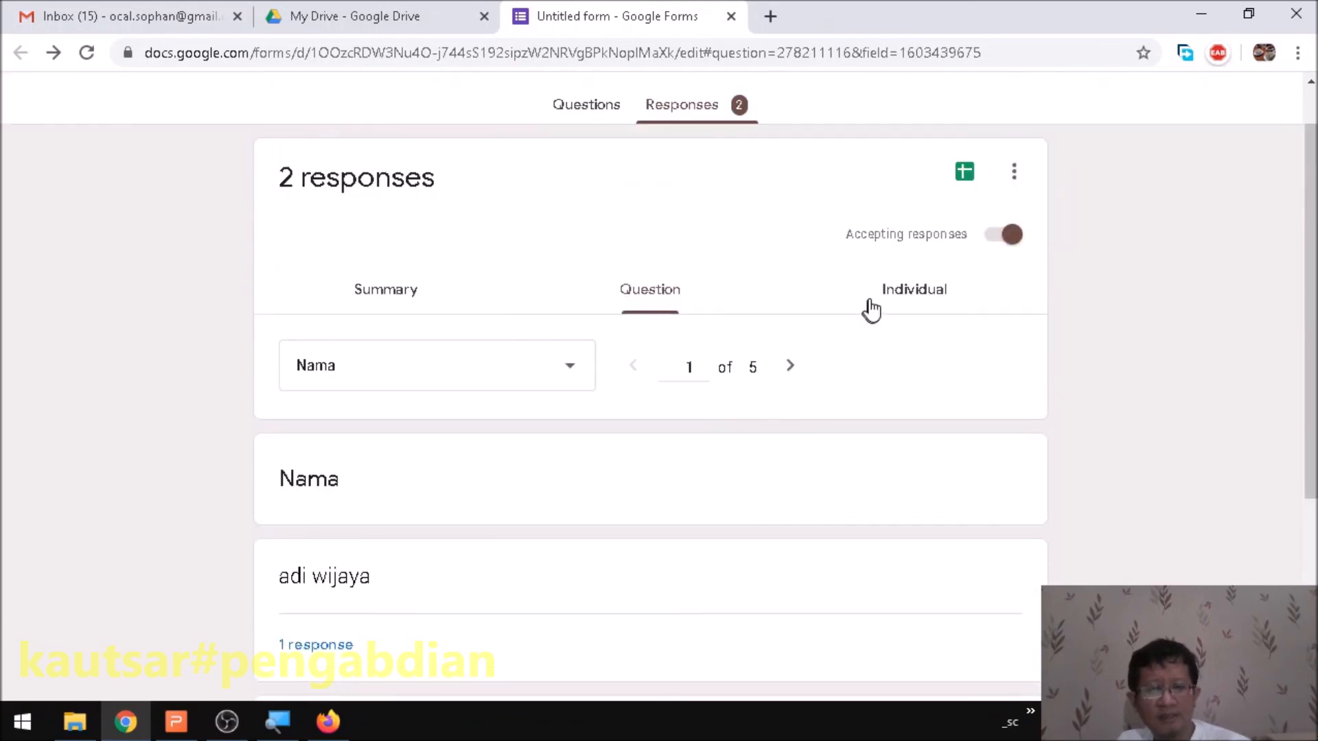
left_click(911, 291)
scroll(817, 476, "down", 5)
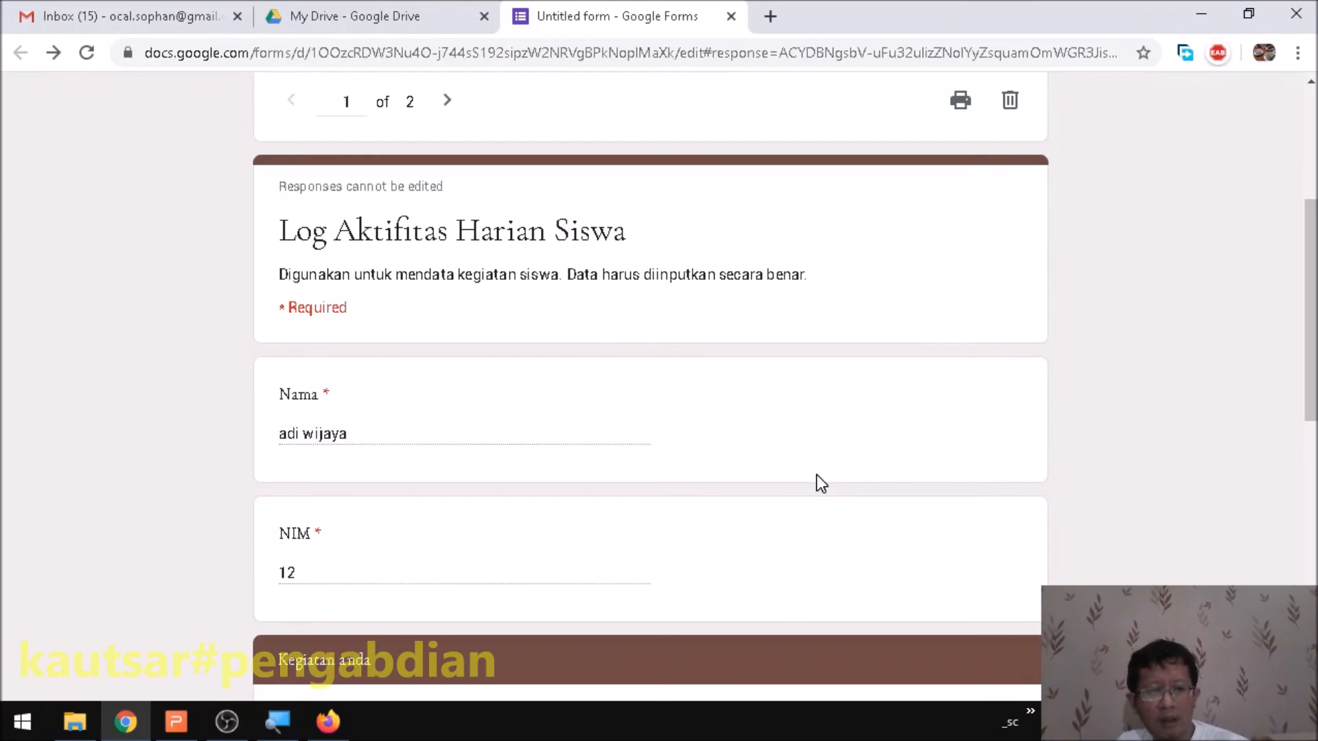
scroll(821, 482, "up", 5)
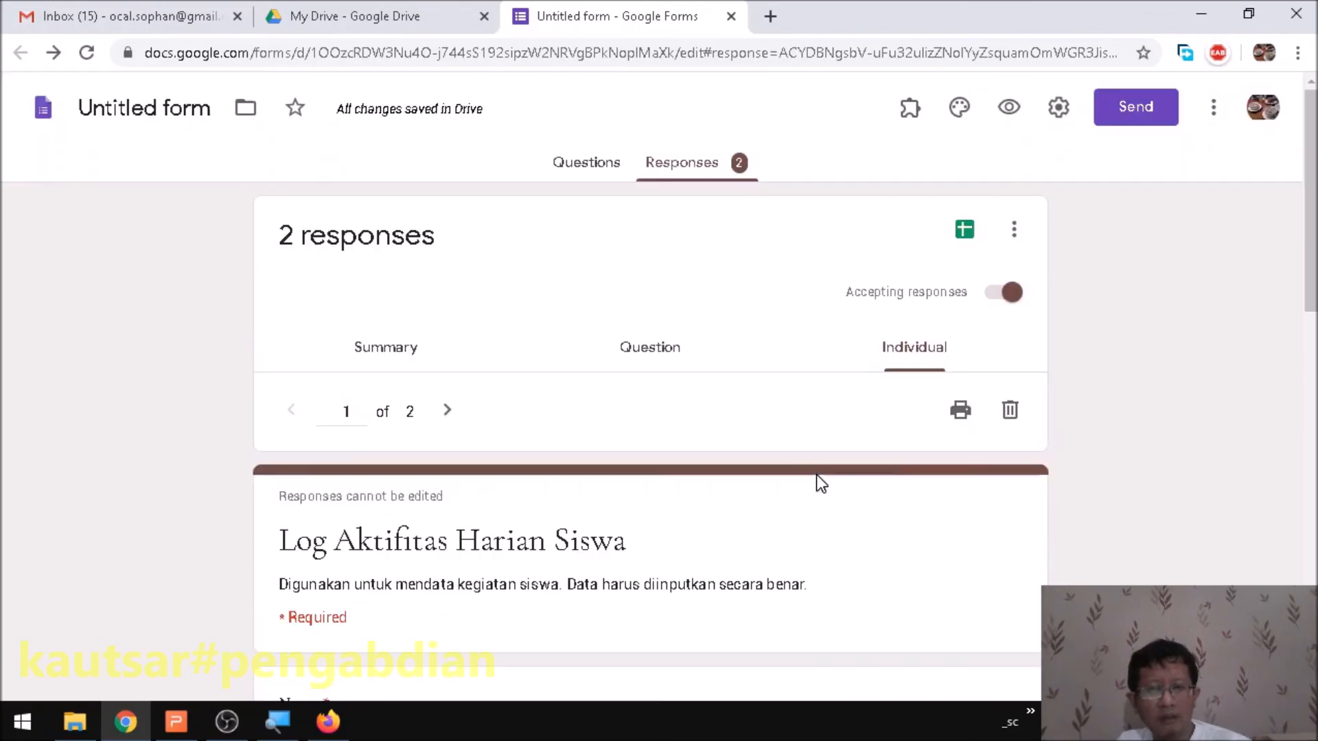
- Link the responses to a new spreadsheet 'Untitled form (Responses)' and open its tab
left_click(959, 240)
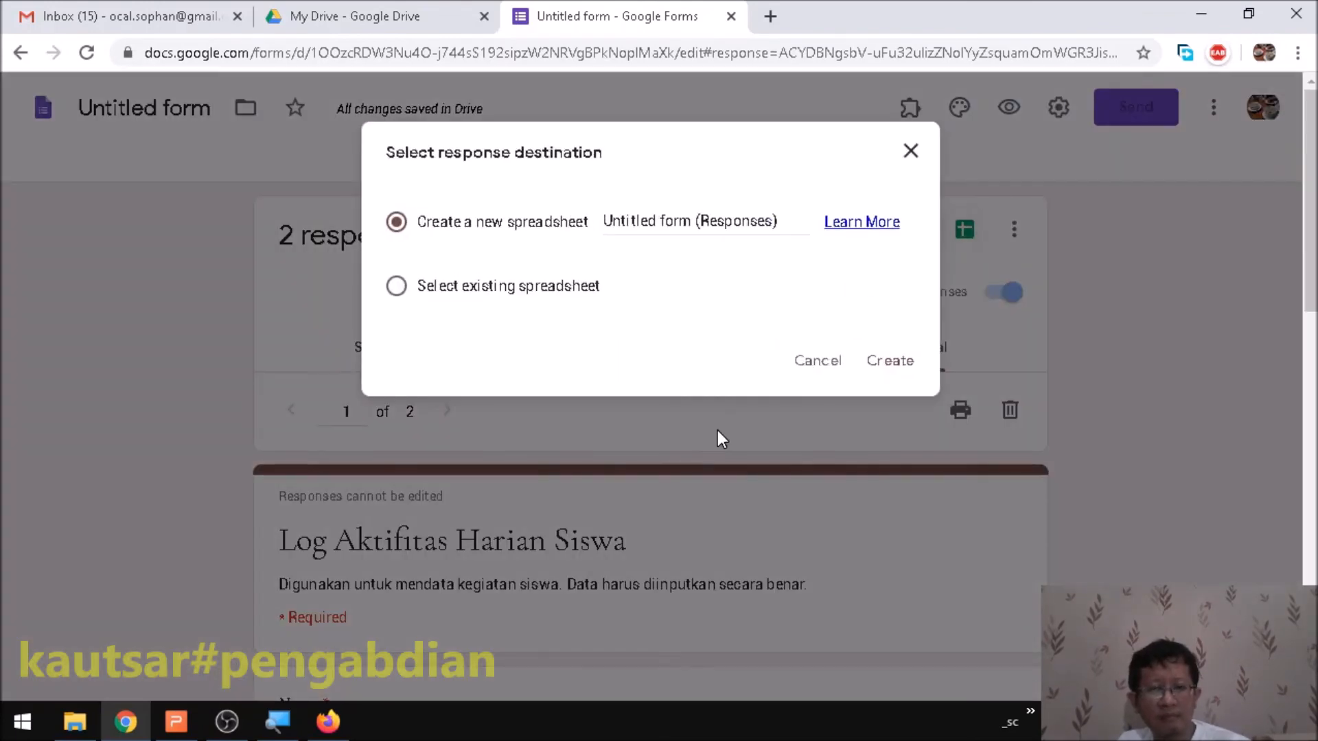
left_click(885, 364)
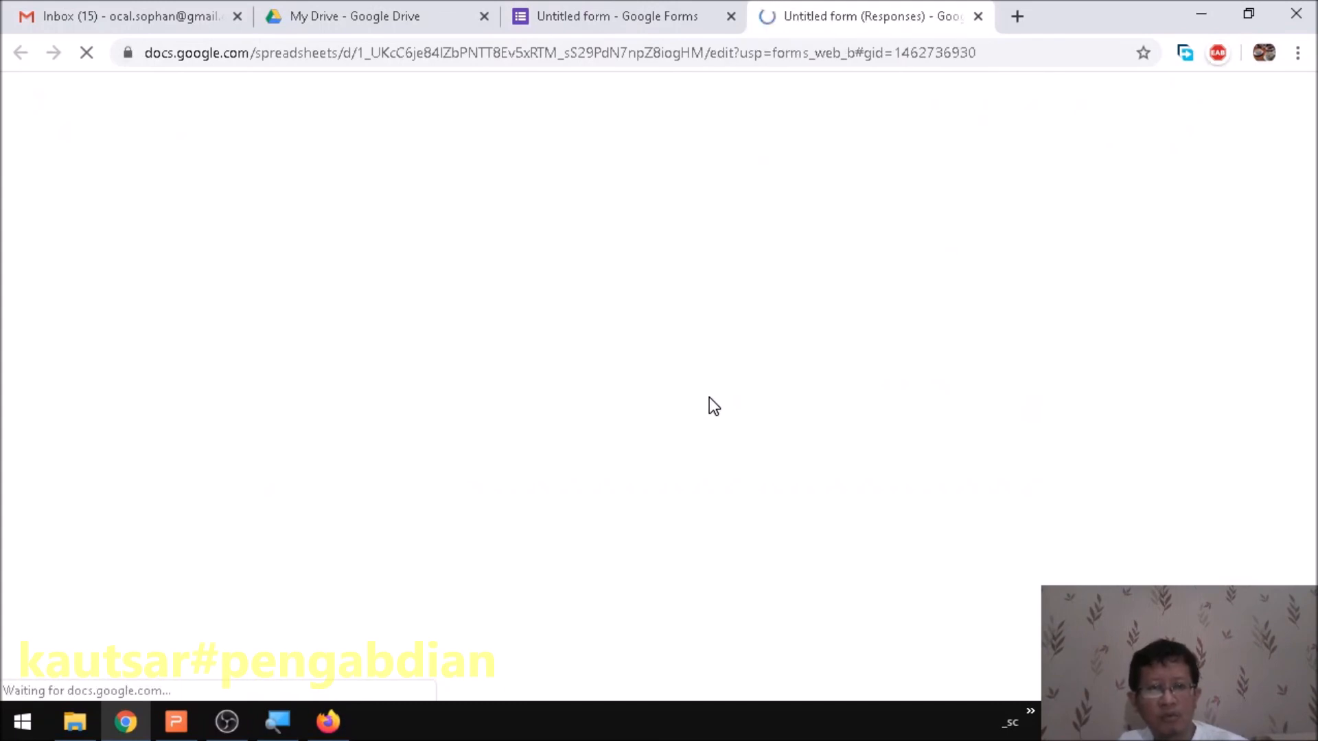
left_click(638, 14)
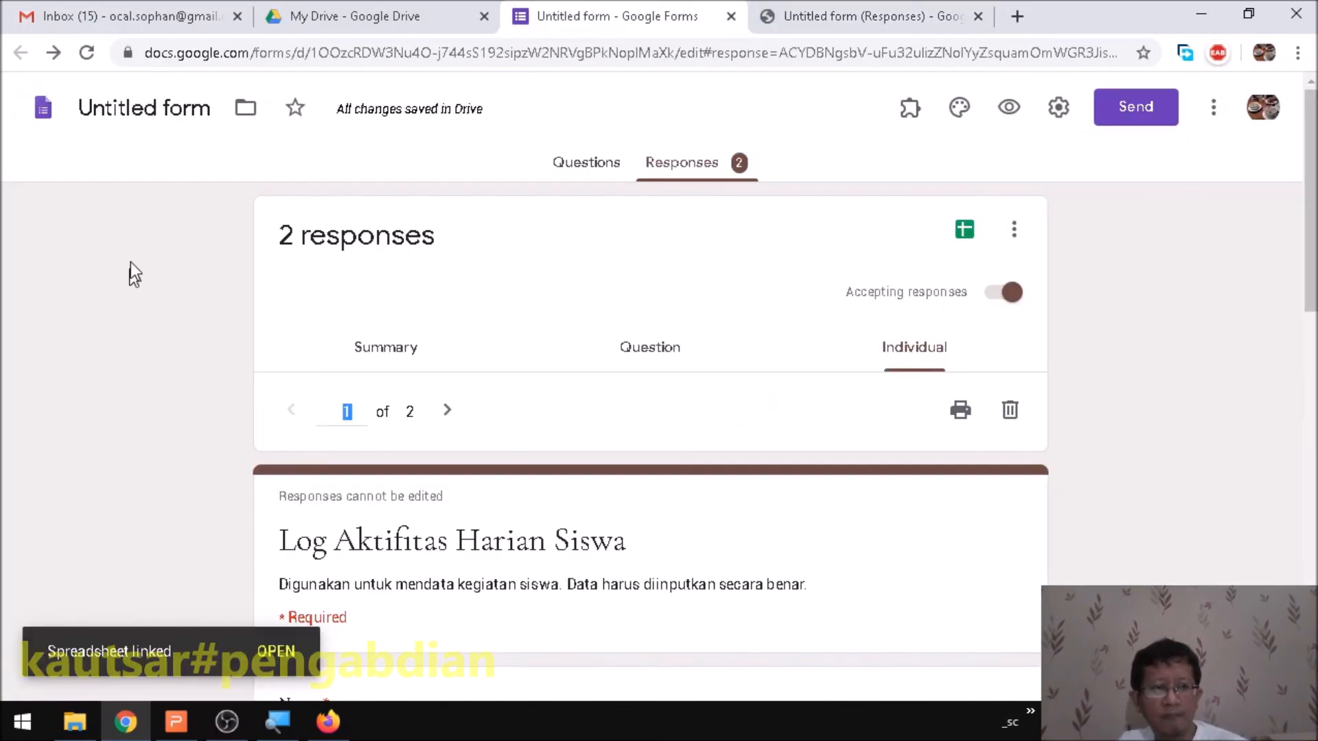
left_click(857, 15)
- Check the two response rows in Sheets, then close the spreadsheet tab
left_click(697, 376)
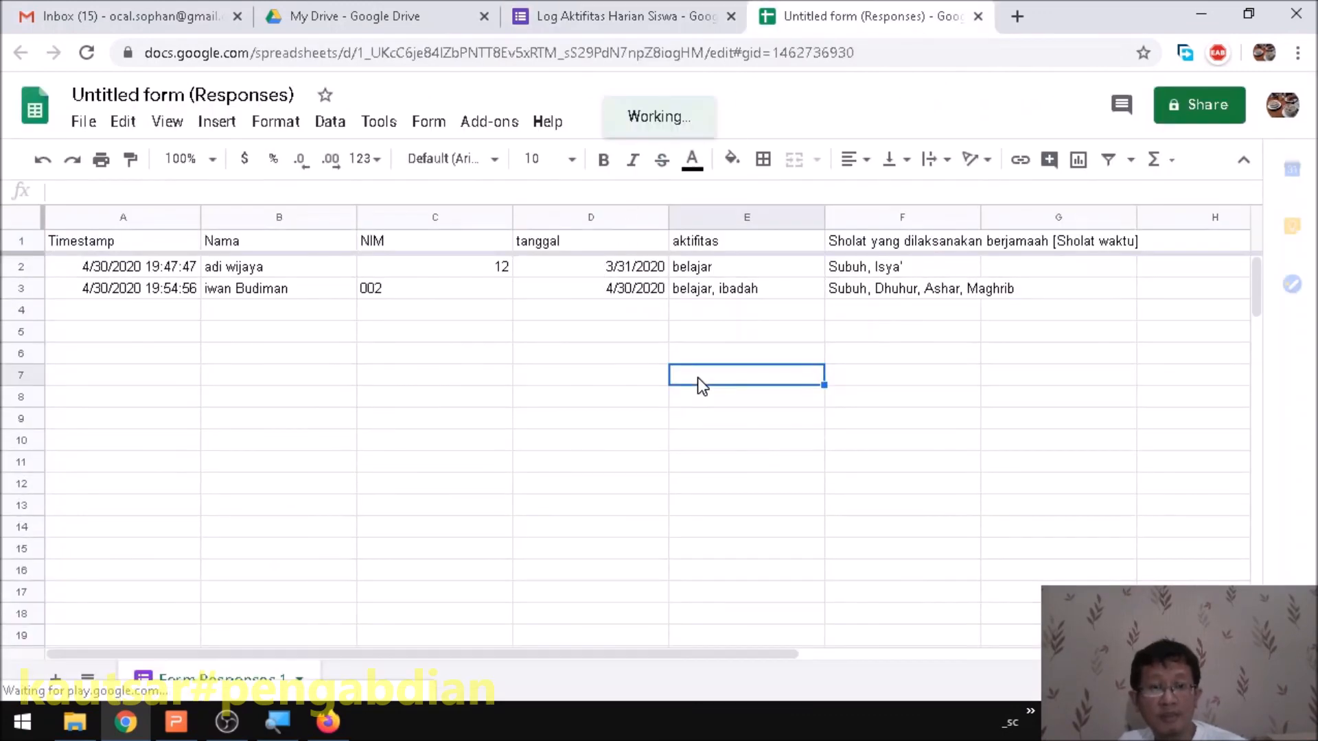
left_click(977, 15)
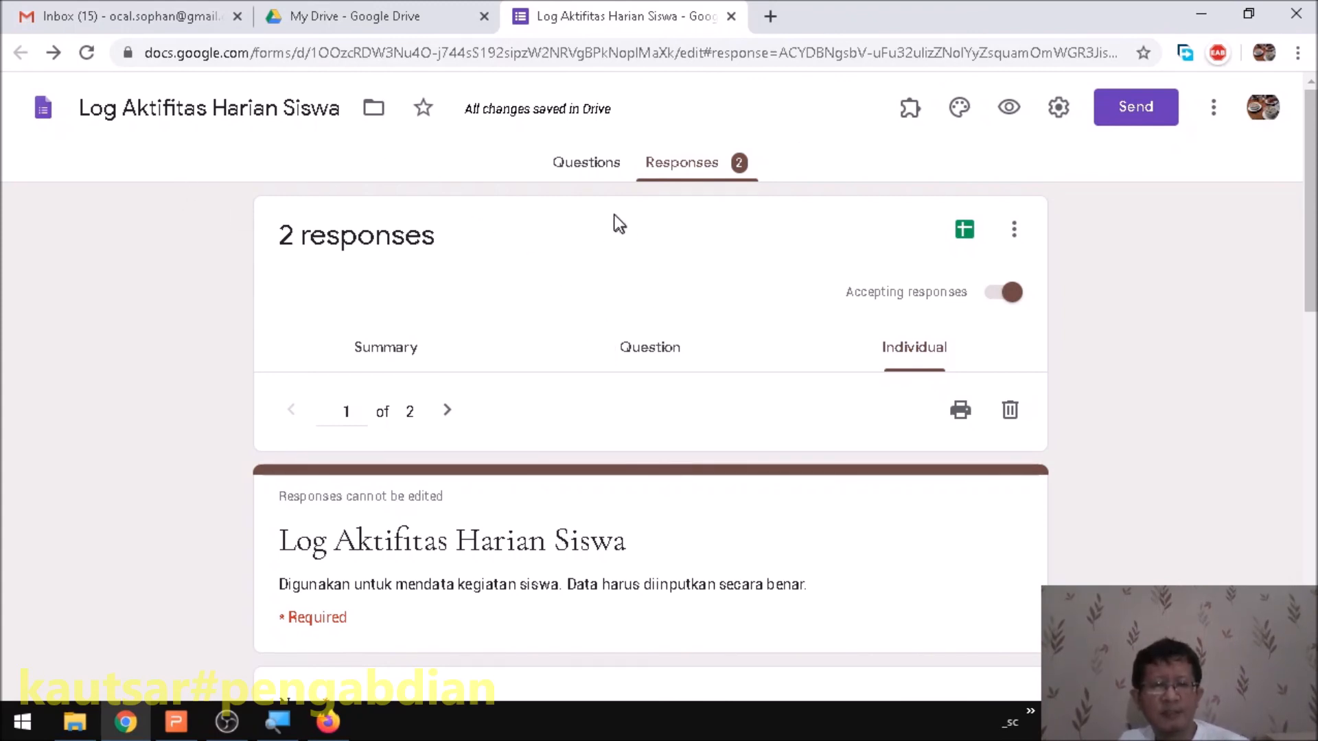
- Close the form editor and reopen Log Aktifitas Harian Siswa from My Drive
left_click(589, 163)
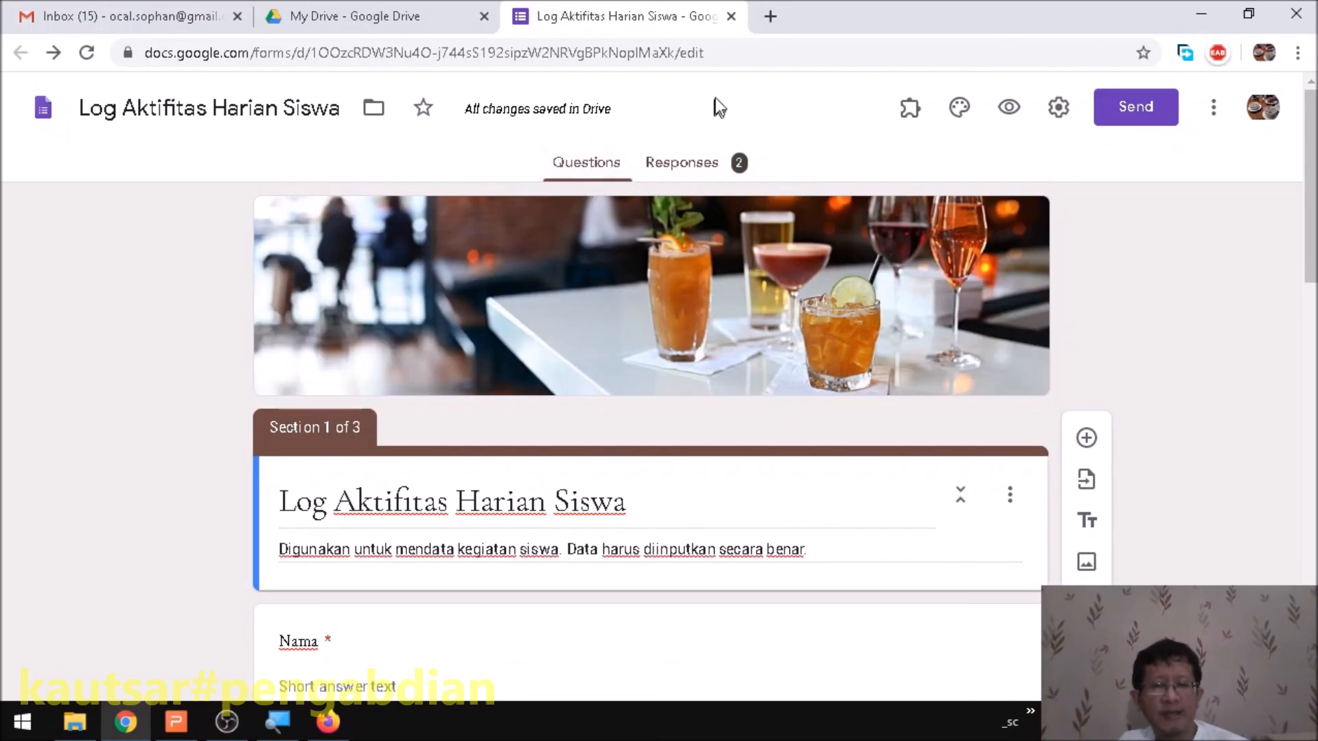
left_click(732, 16)
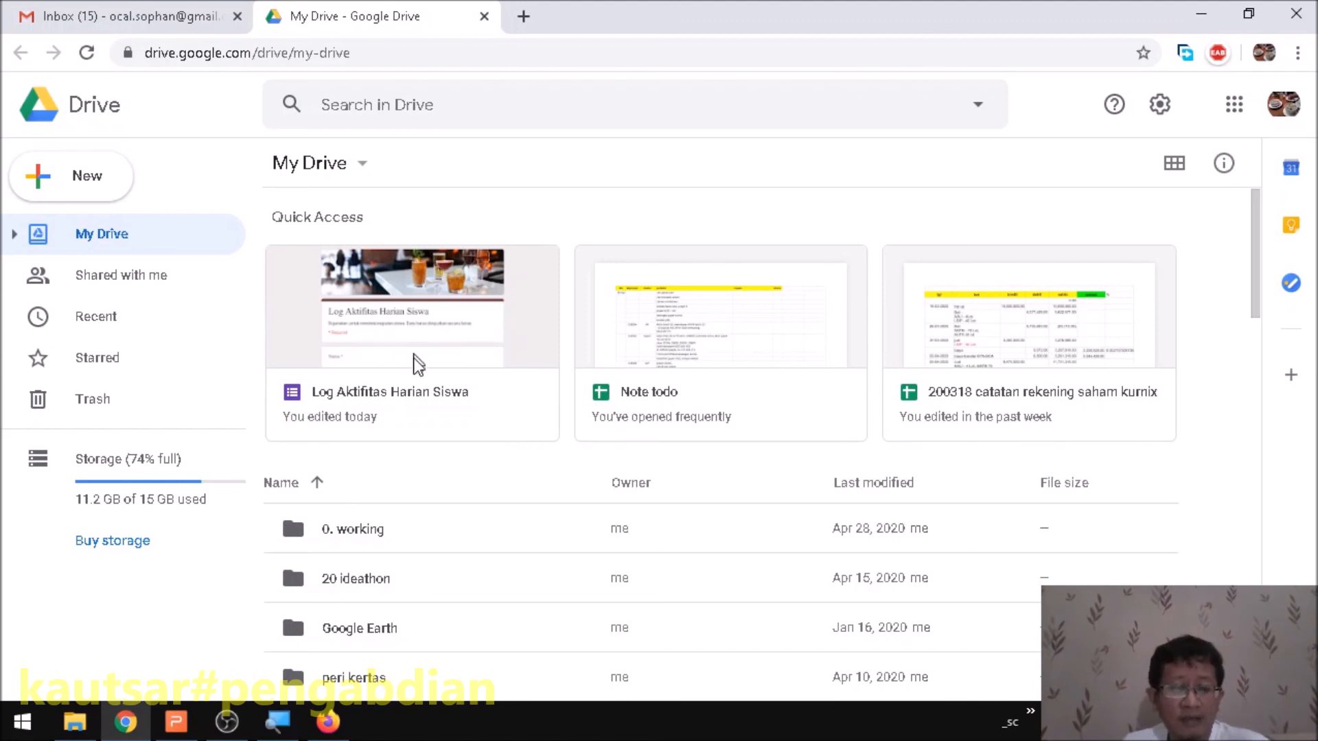
scroll(479, 385, "down", 5)
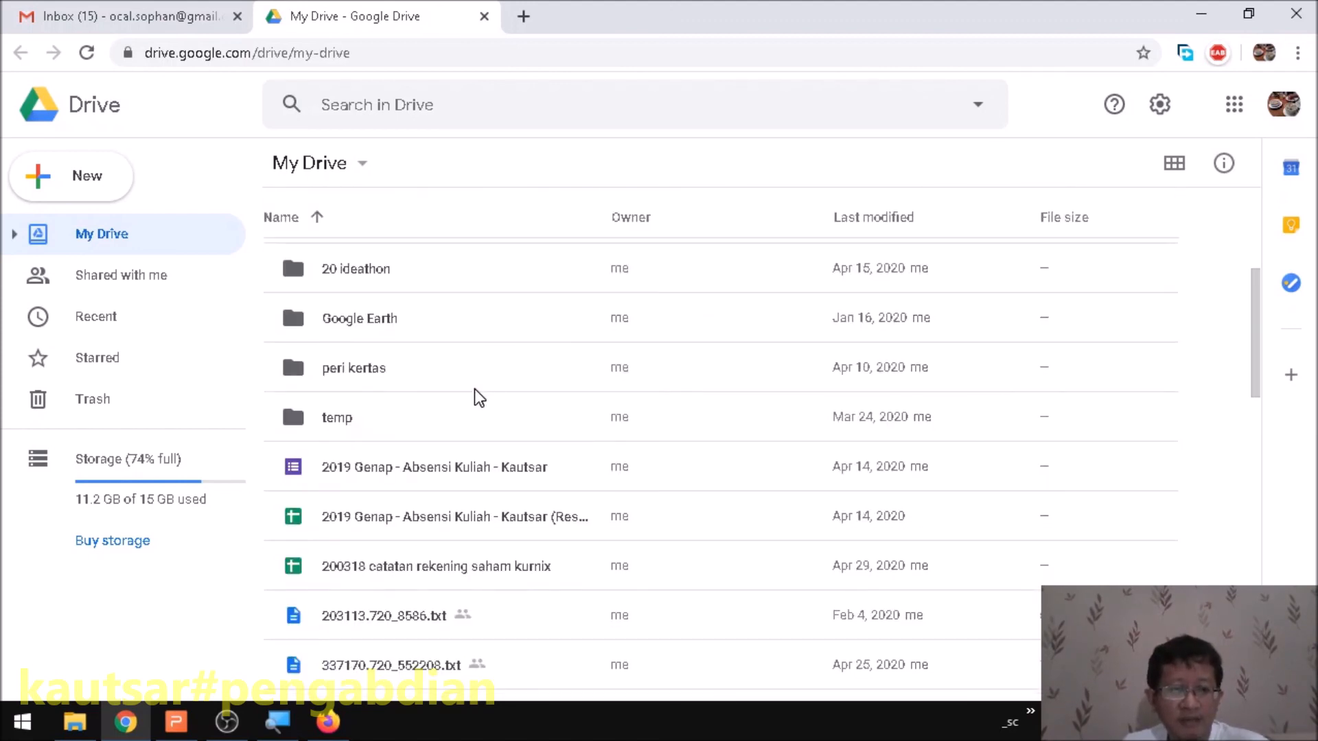
scroll(475, 390, "down", 10)
scroll(475, 389, "down", 3)
left_click(412, 482)
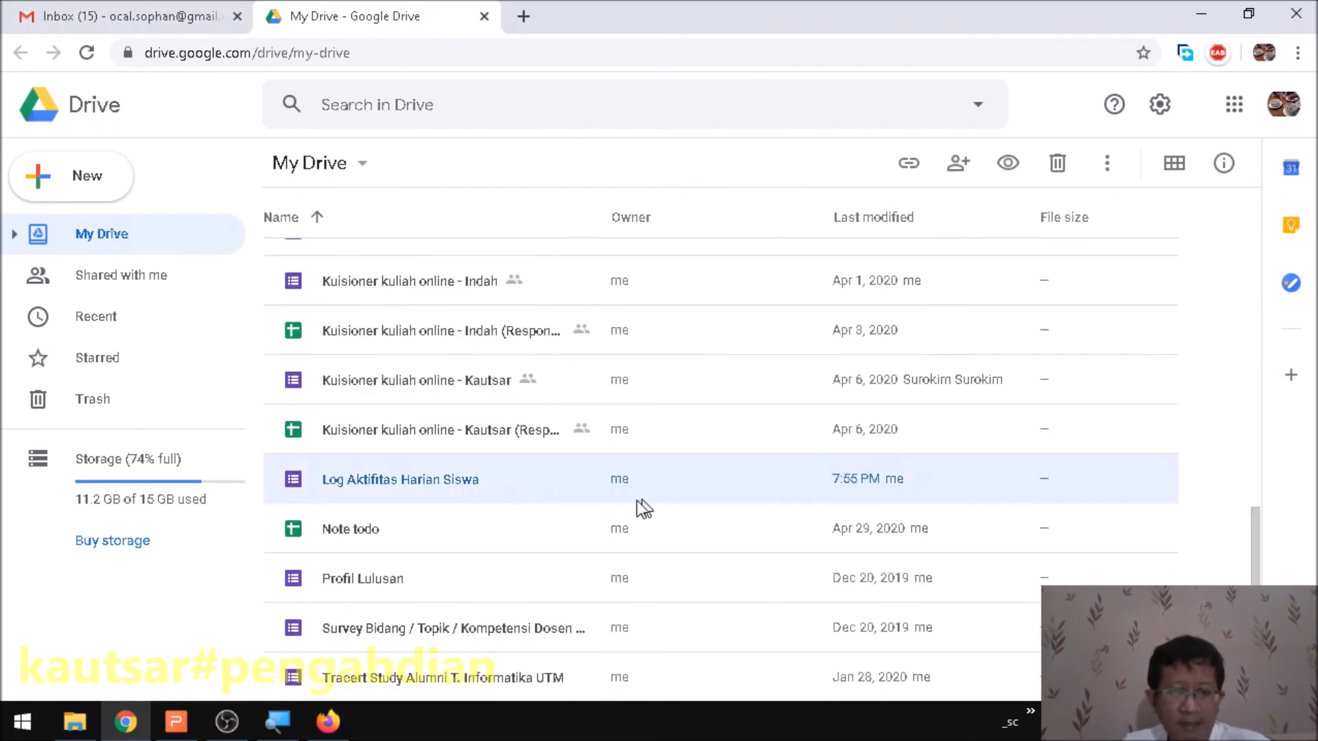
double_click(390, 483)
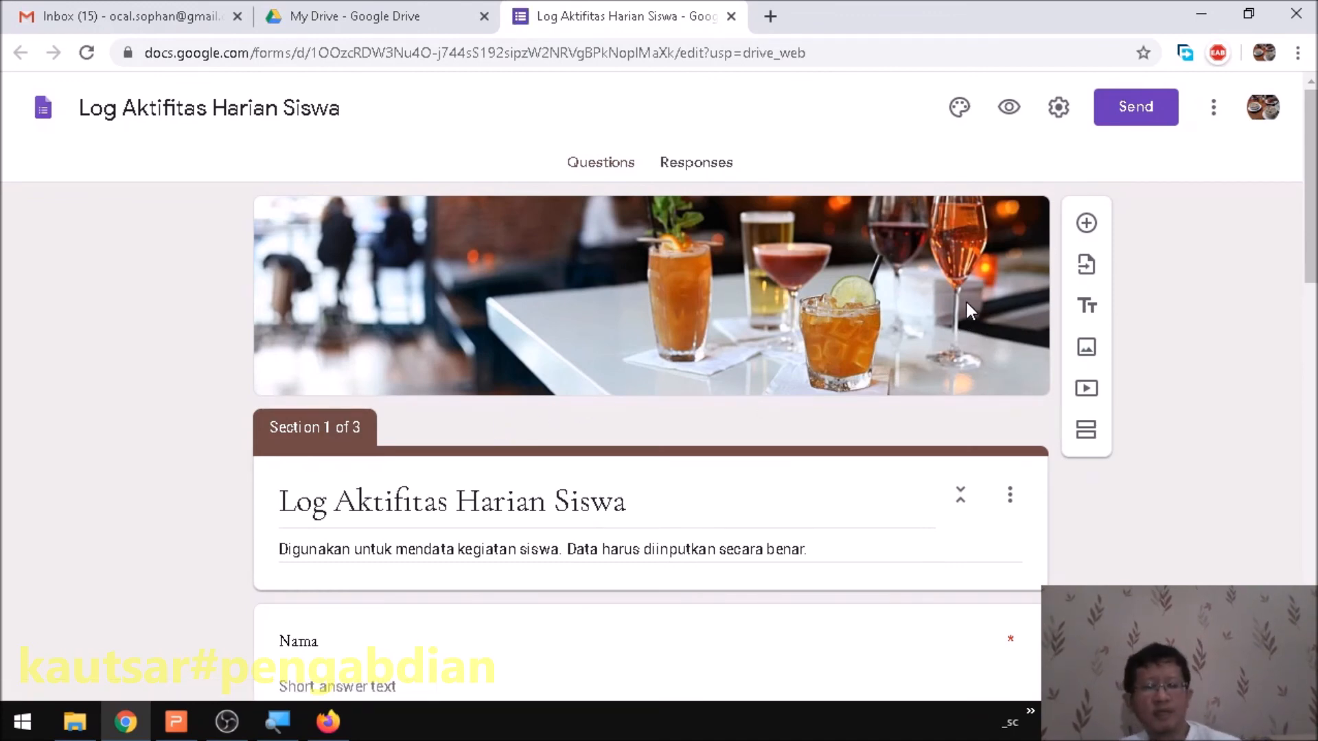
- Close the form to new responses from the Responses tab, leaving it at 2 responses
left_click(683, 162)
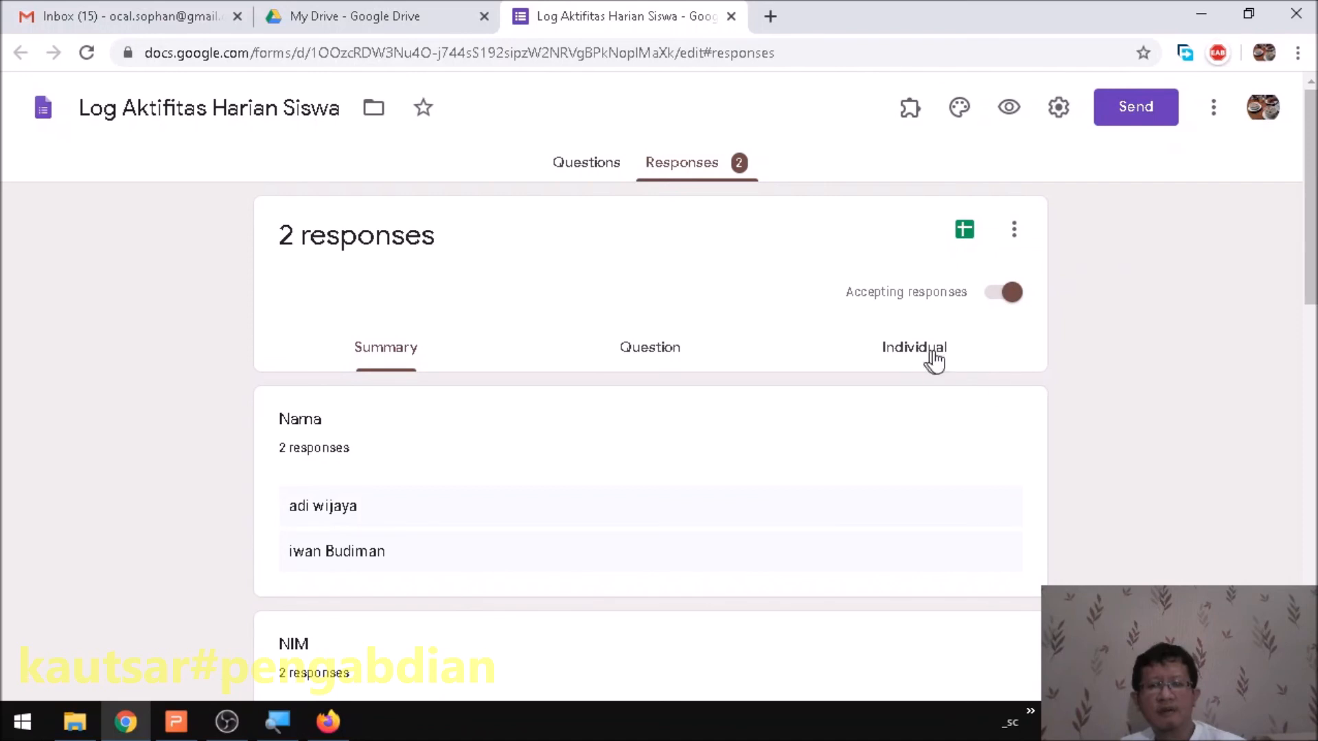
left_click(1011, 294)
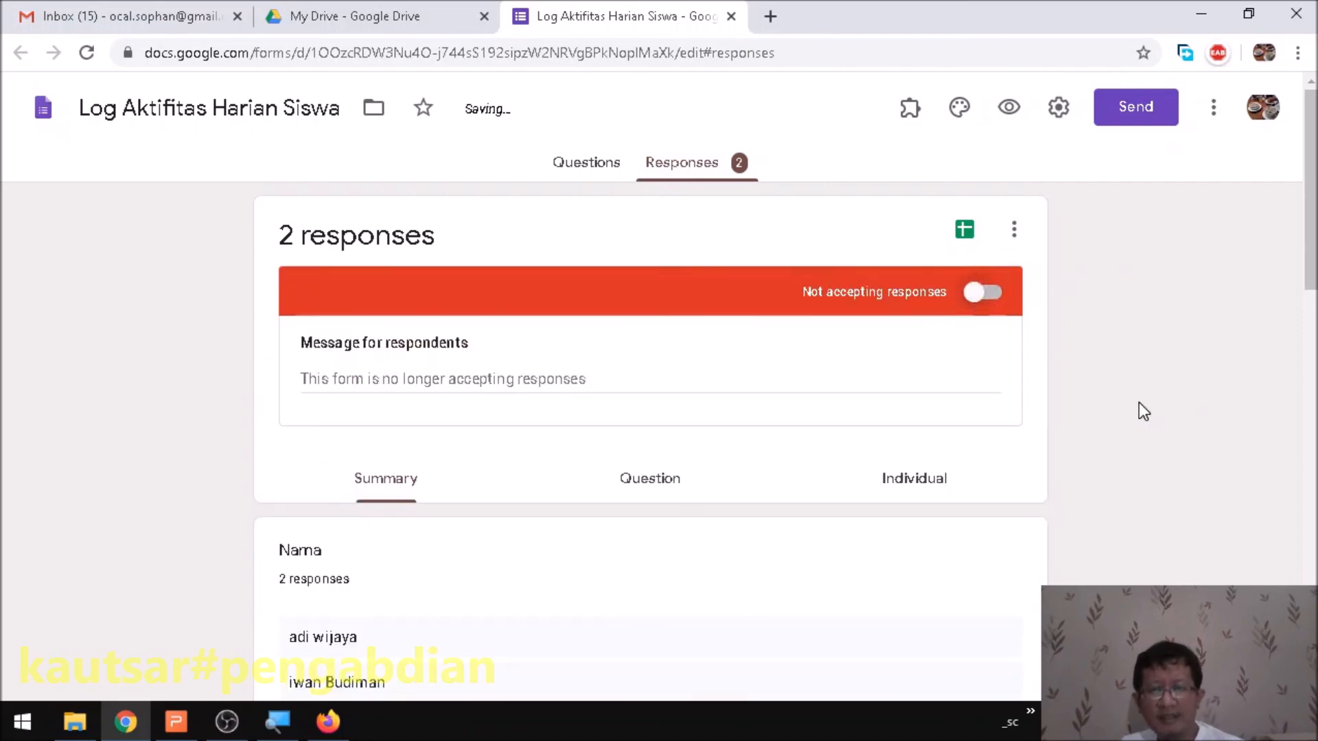